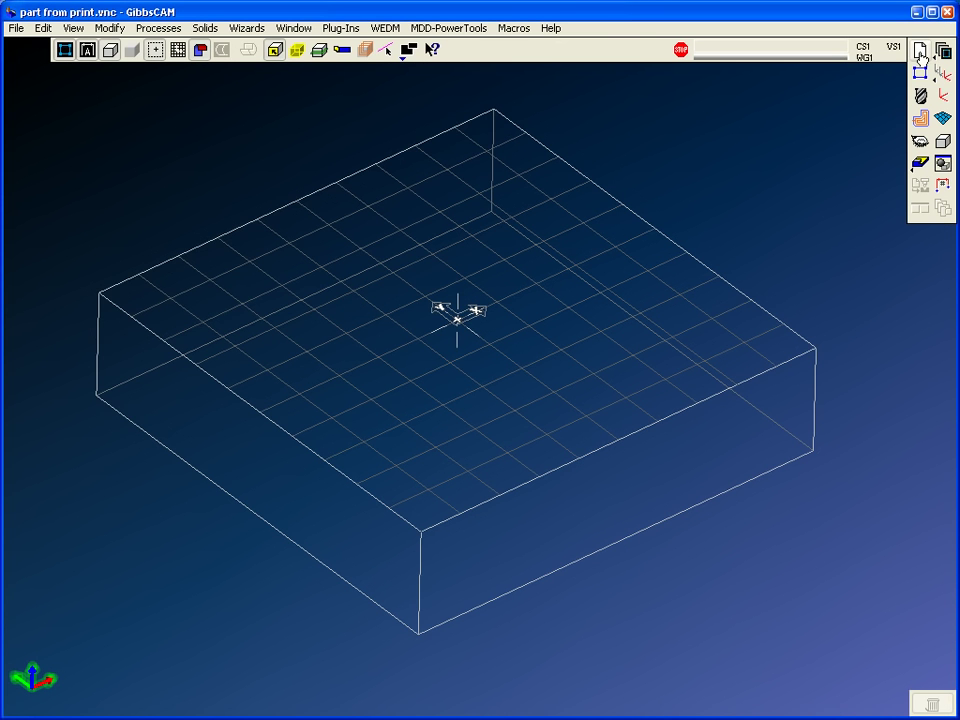
Open the part's document setup and set the material family to ALUMINUM ALLOYS, WROUGHT.
click(919, 52)
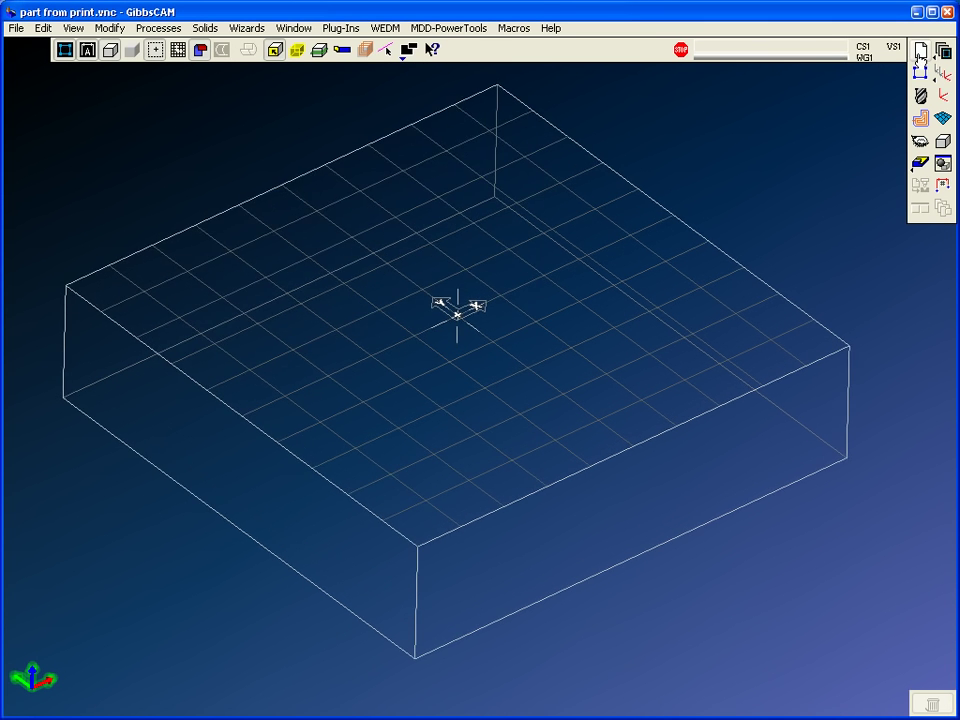
click(327, 192)
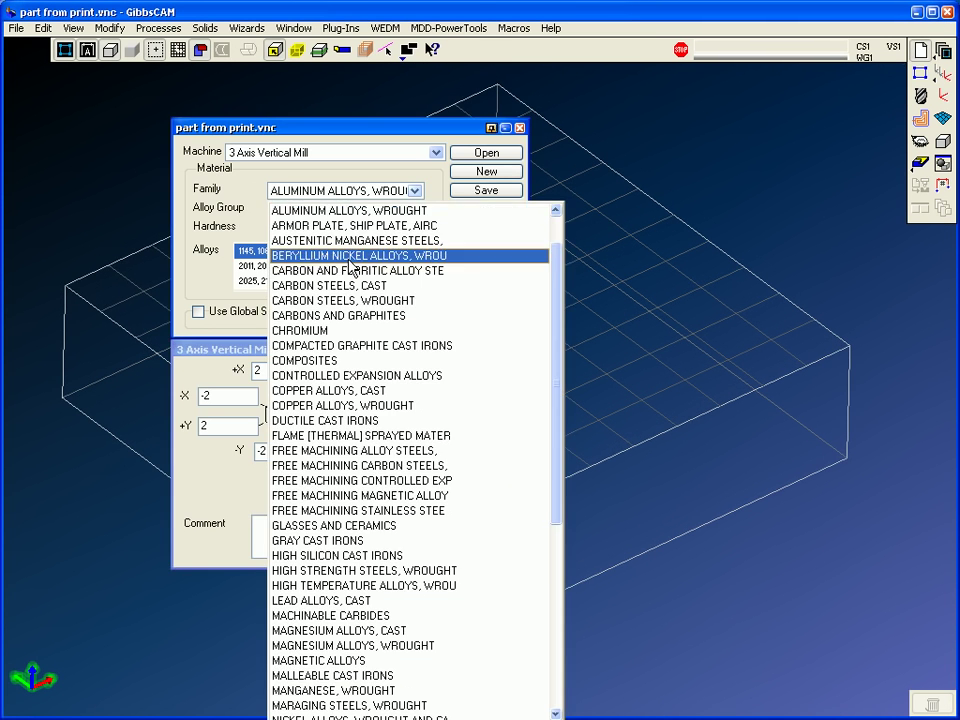
scroll(375, 275, up, 1)
click(375, 257)
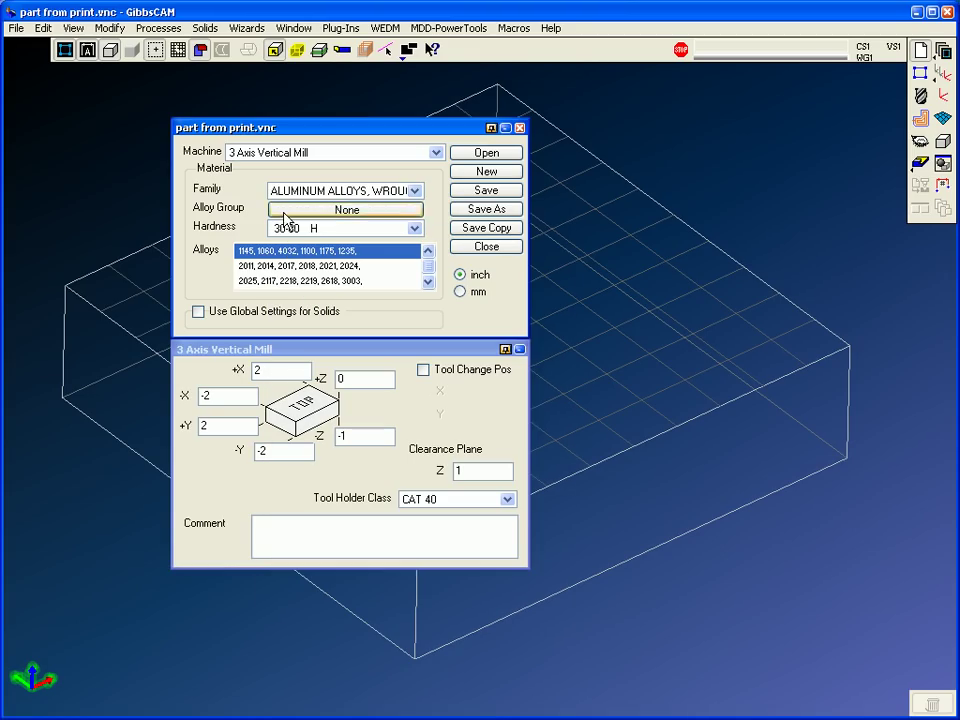
Set the stock's X extents to 3.5+1.5+.1 (5.1) on the plus side and -.75-.1 (-0.85) on the minus side.
double_click(277, 372)
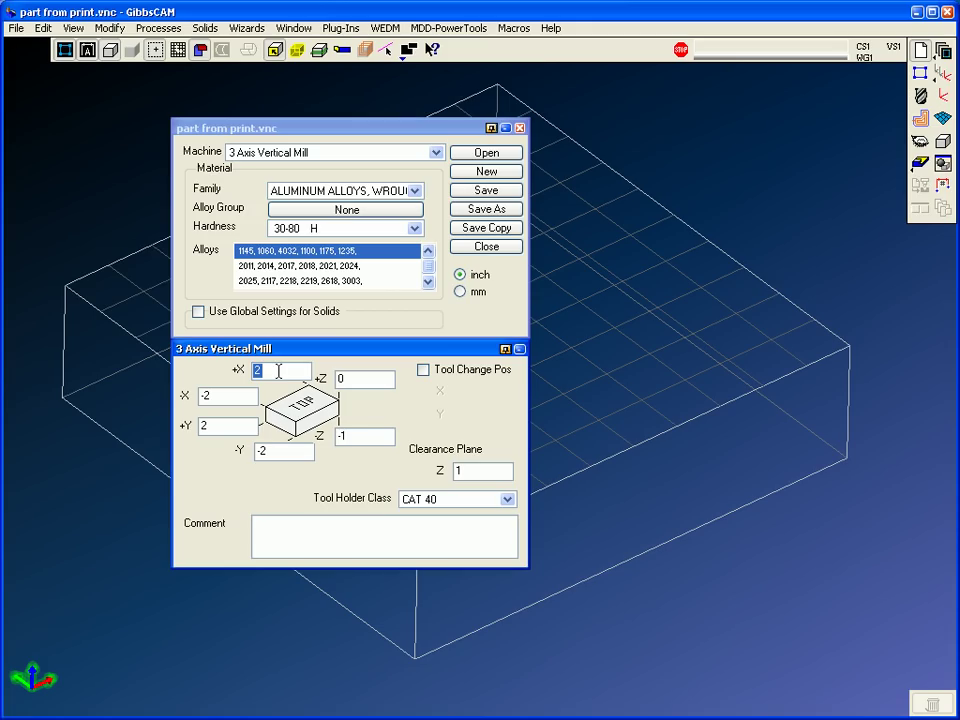
text(3)
text(.5+1.5+)
text(.1)
key(Tab)
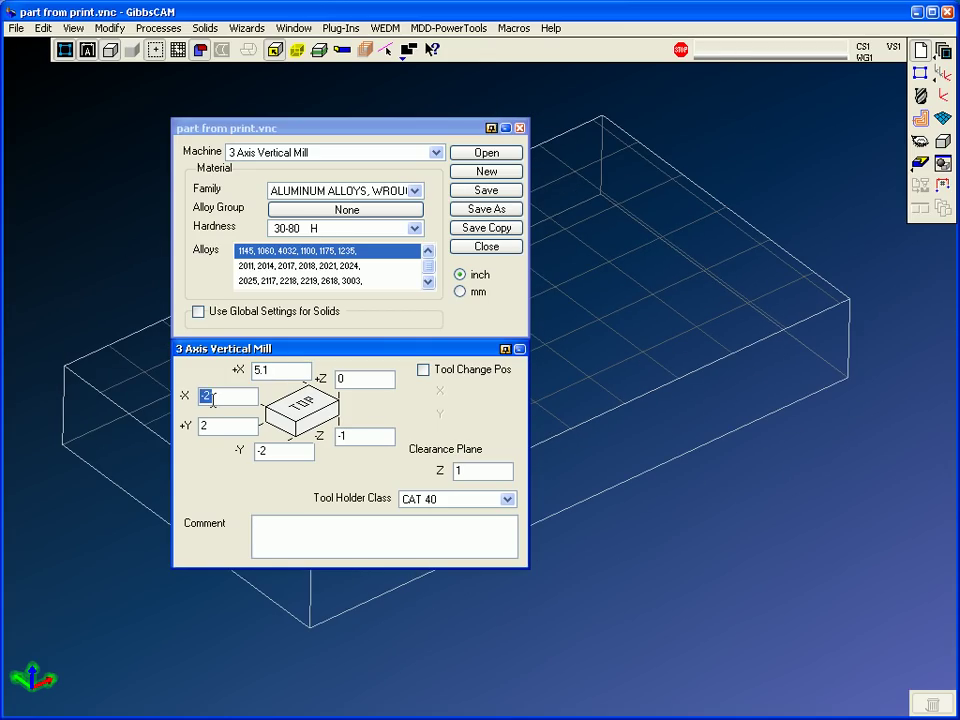
text(-.75-.1)
key(Tab)
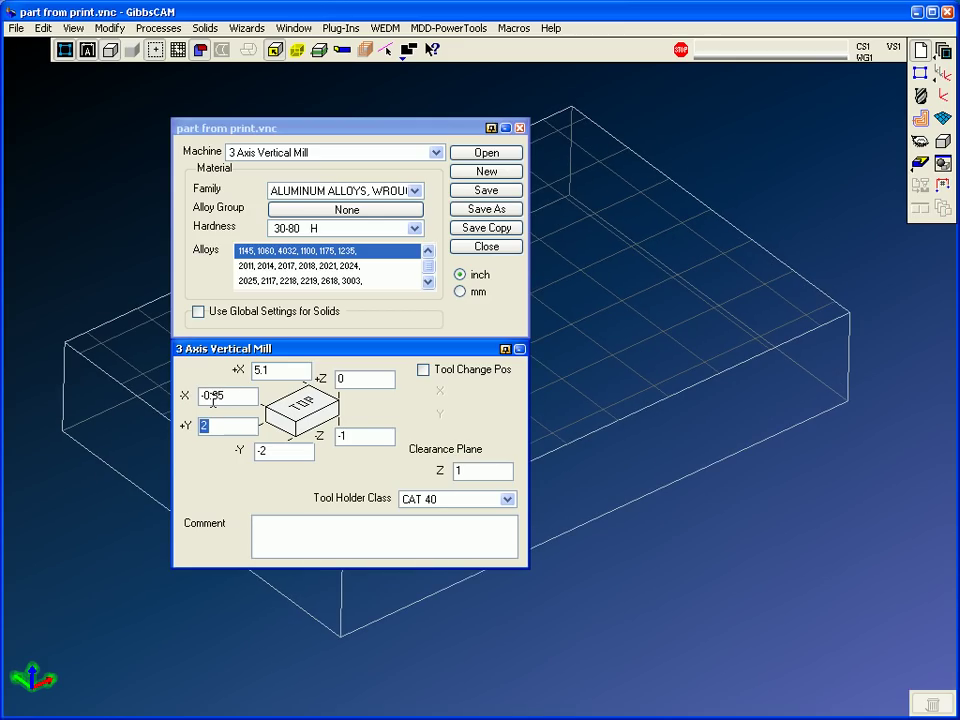
Set the stock's Y extents to 1.6 and -1.6, check them against the print, and close the document setup.
text(1.6)
key(Tab)
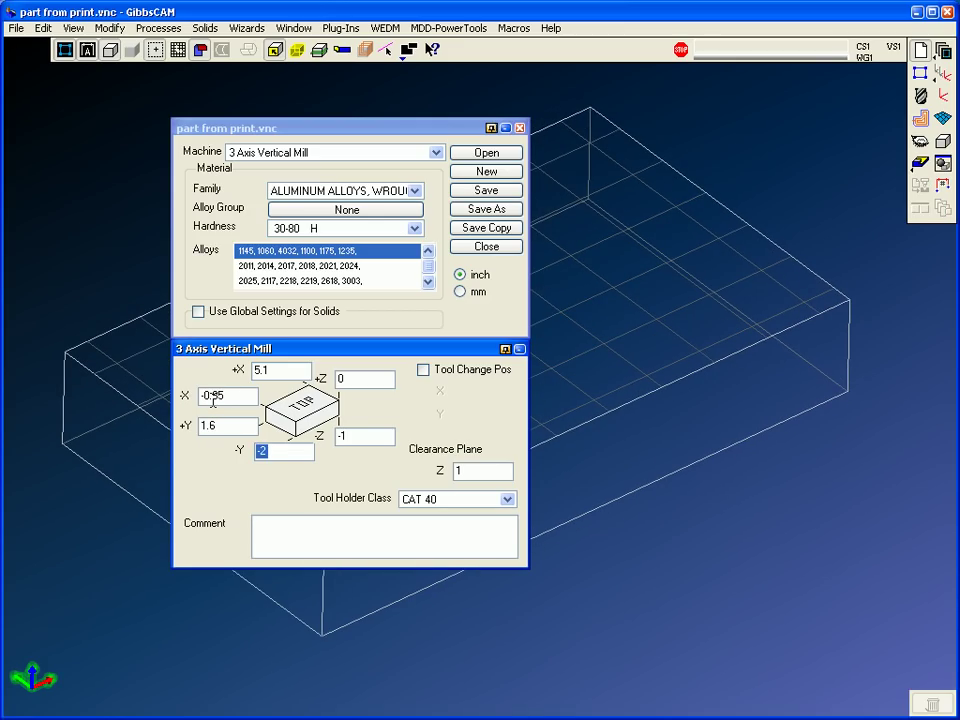
text(-)
key(Tab)
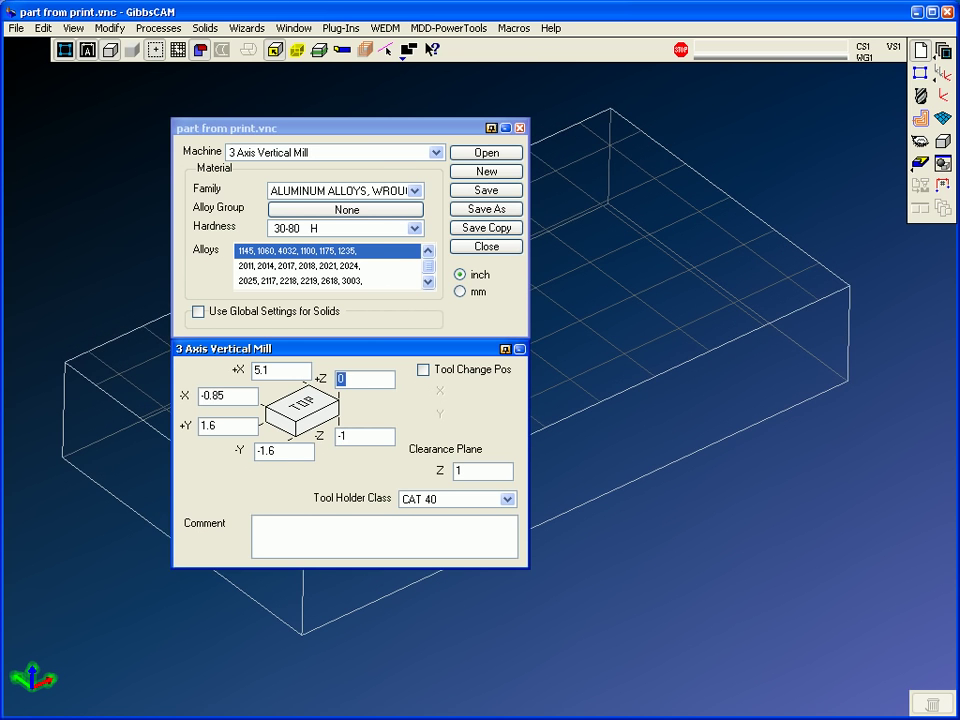
key(alt+Tab)
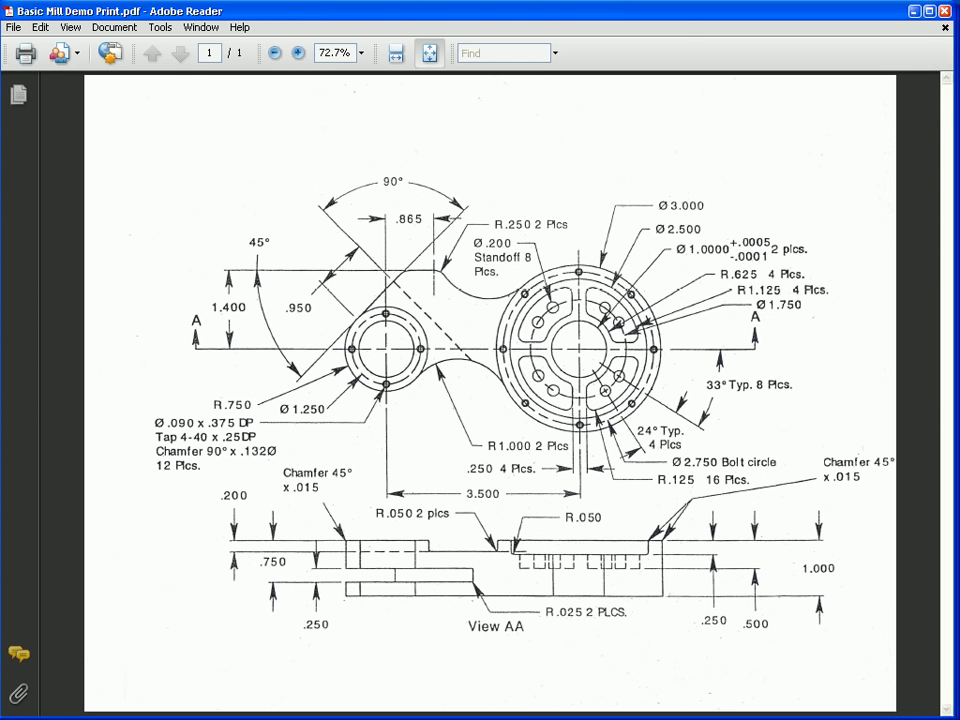
key(alt+Tab)
click(519, 129)
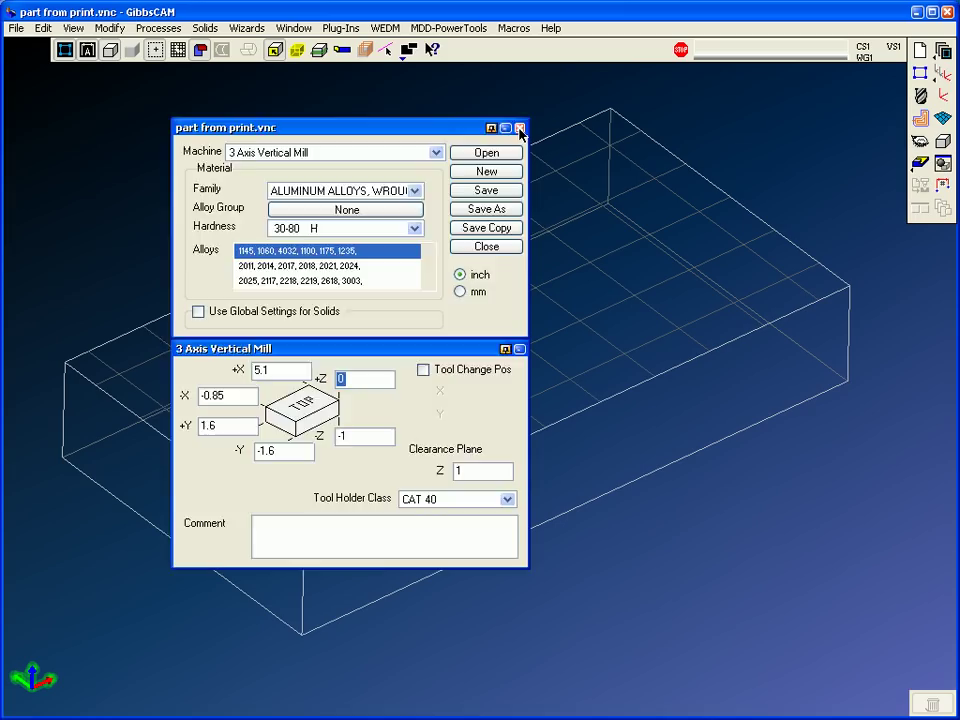
click(520, 129)
Create a circle of radius .75 centred at X 0, Y 0.
click(920, 73)
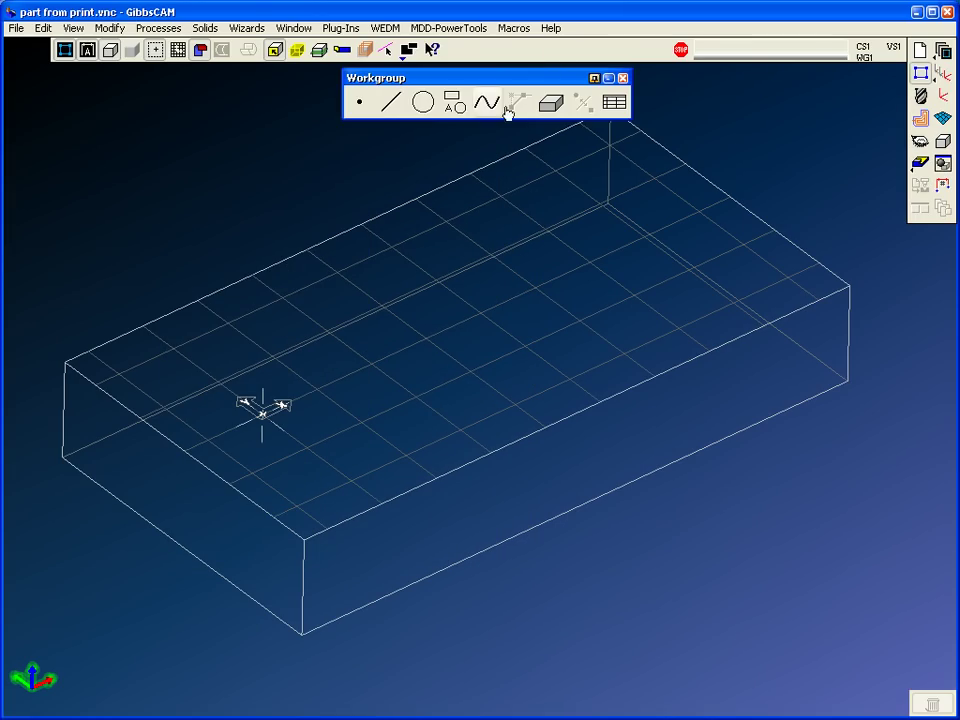
click(424, 101)
click(359, 101)
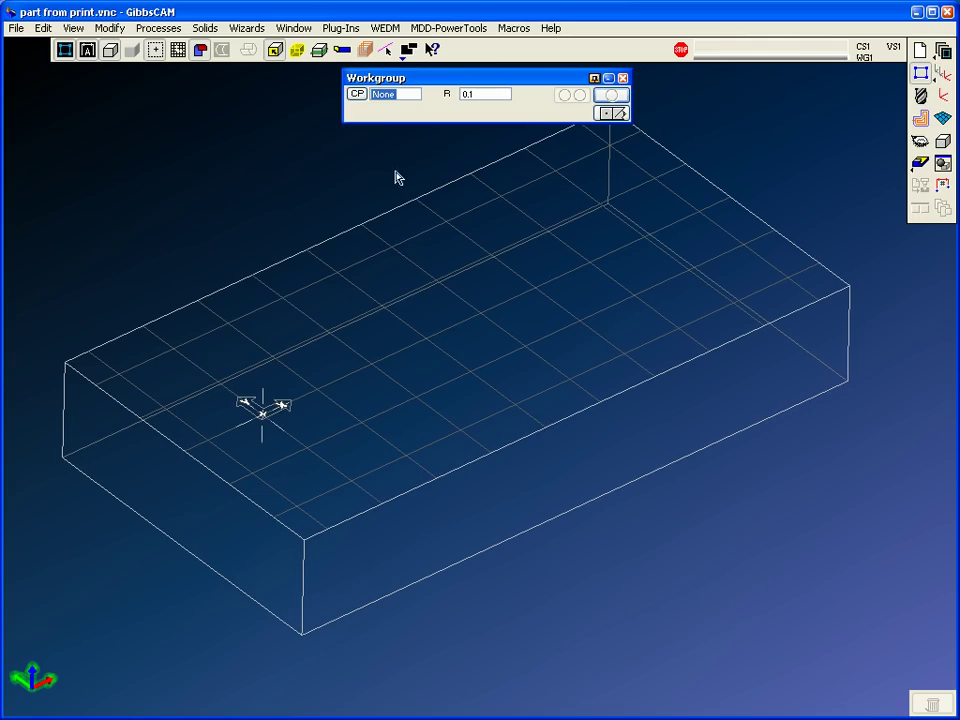
click(357, 94)
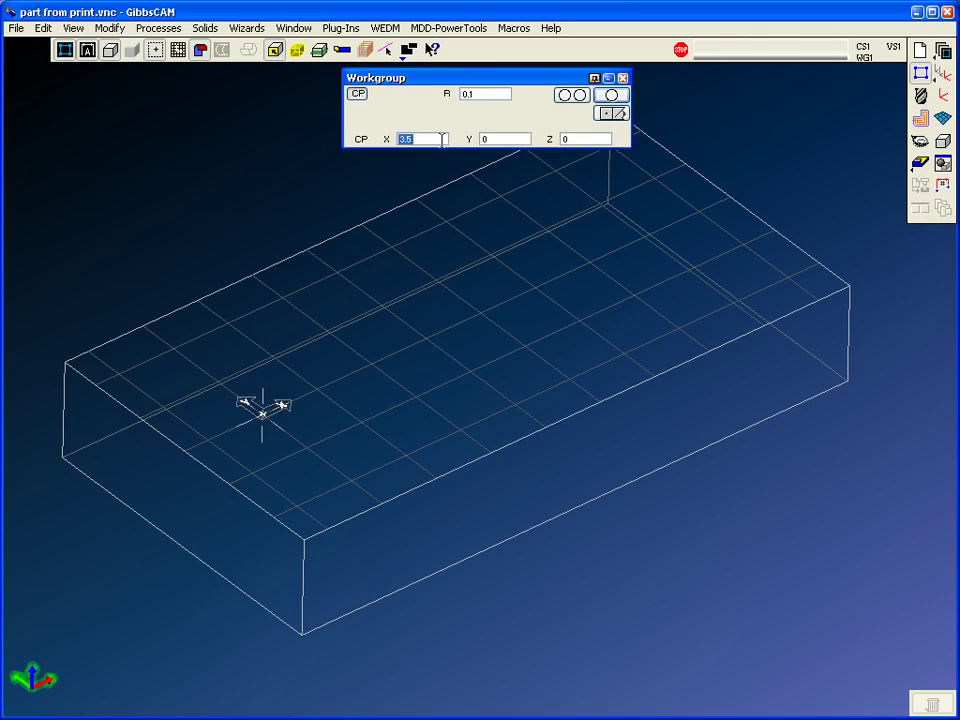
text(0)
click(487, 94)
text(.75)
key(Return)
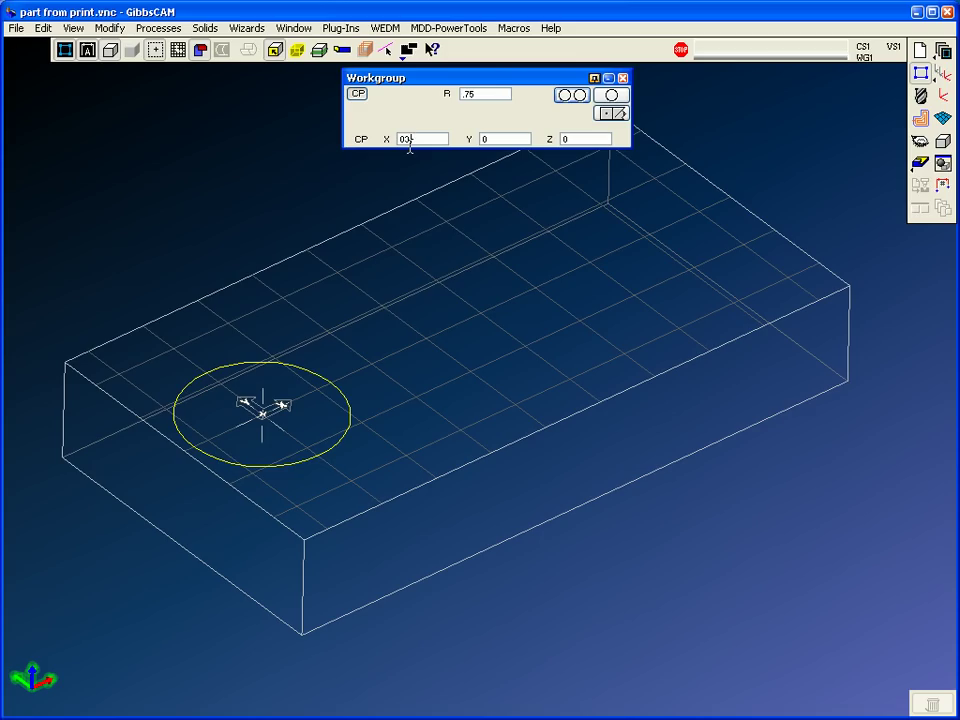
Create a second circle of radius 1.5 centred at X 3.5, Y 0.
click(497, 94)
text(1)
text(.5)
key(Return)
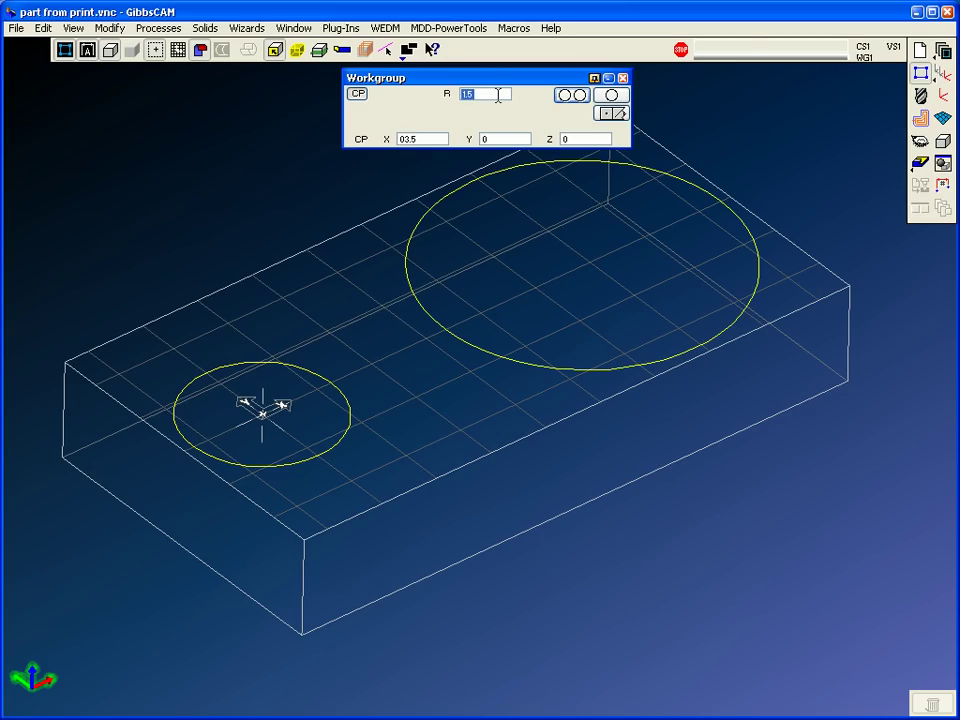
click(920, 141)
click(867, 94)
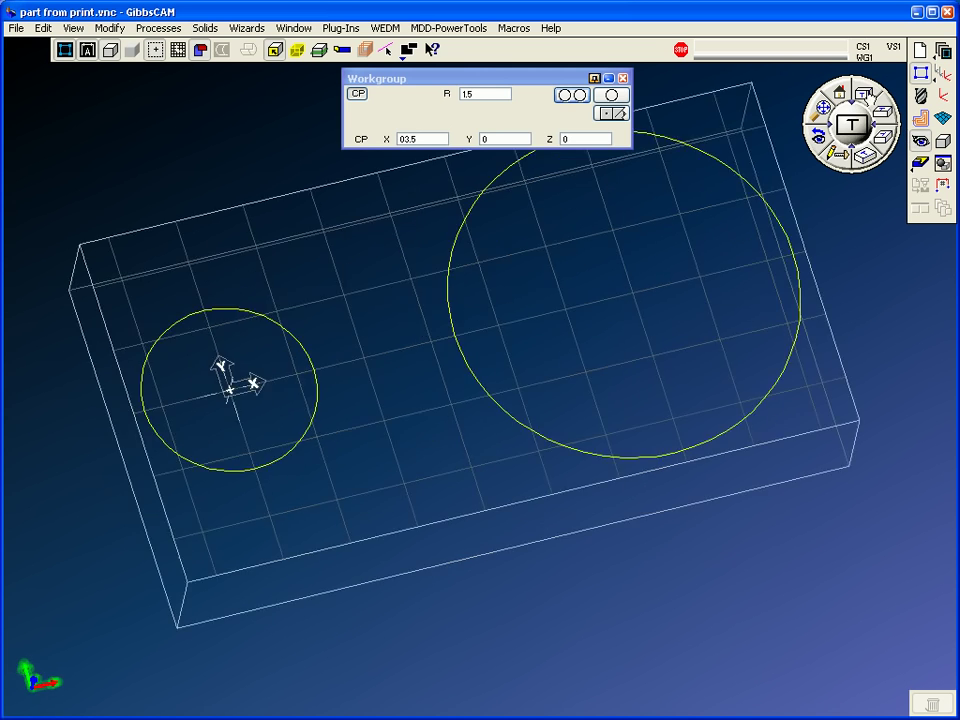
click(603, 112)
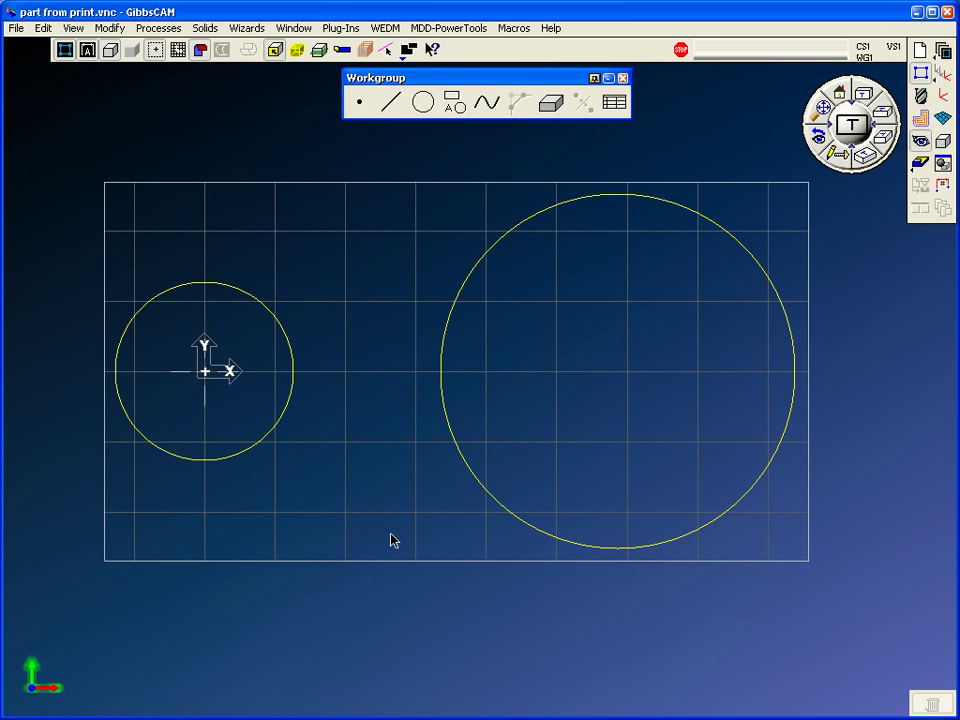
Create a 45° line tangent to the small circle, keeping the solution on its upper-left side as on the print.
key(alt+Tab)
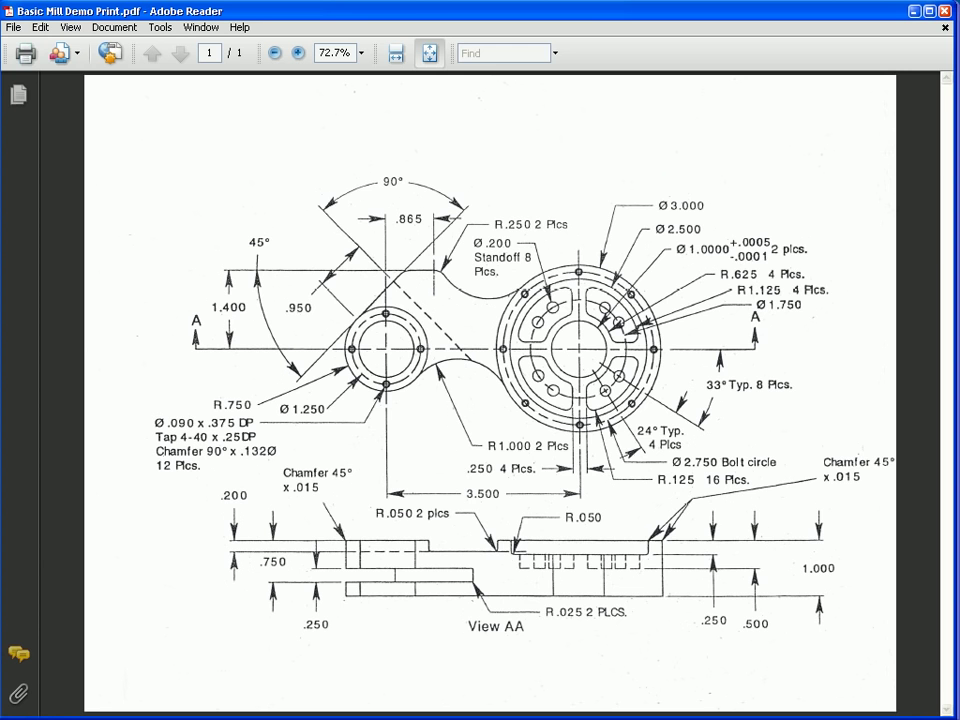
key(alt+Tab)
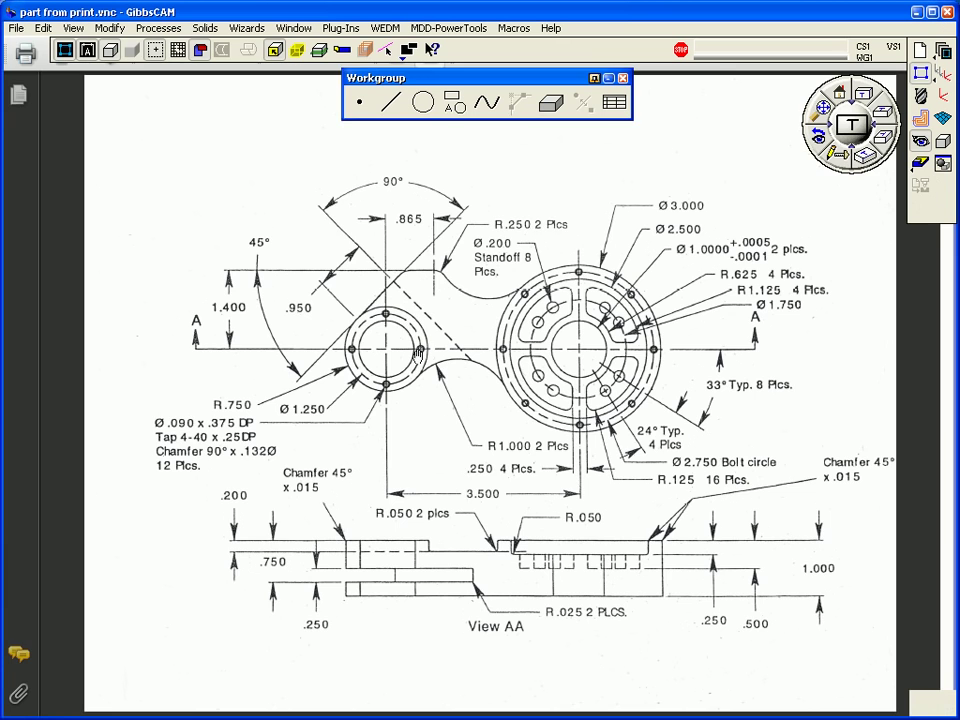
click(395, 104)
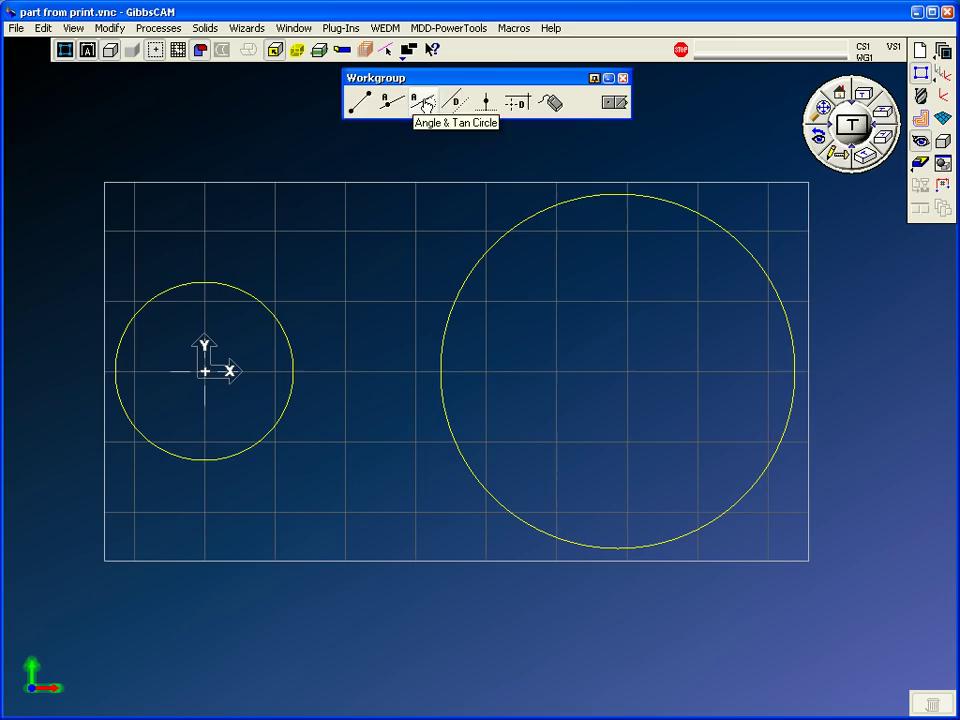
click(425, 103)
click(200, 284)
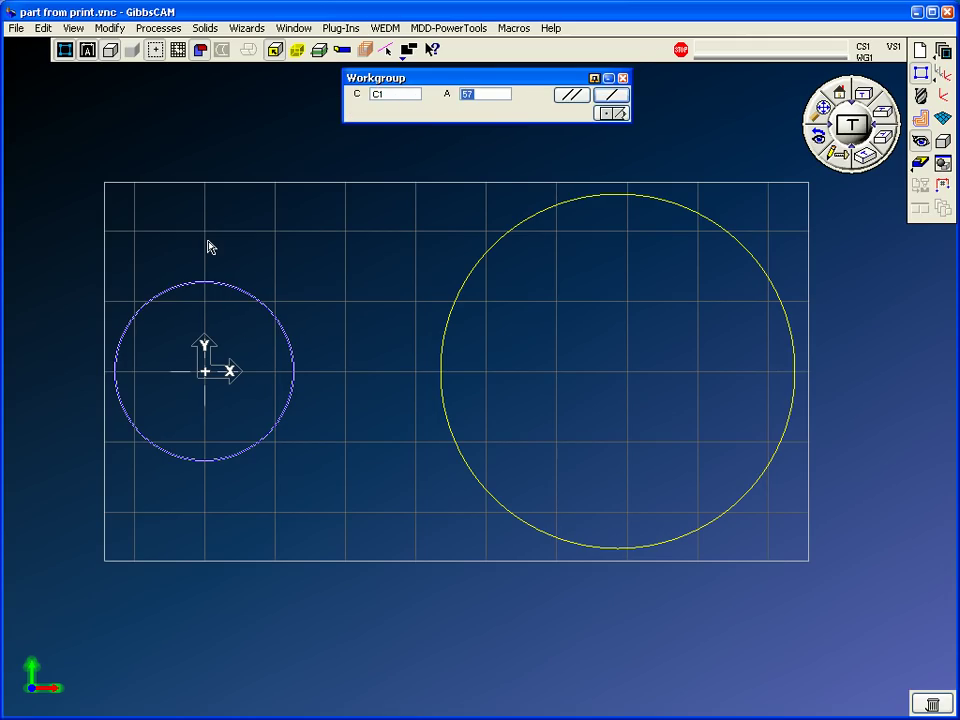
text(45)
key(Return)
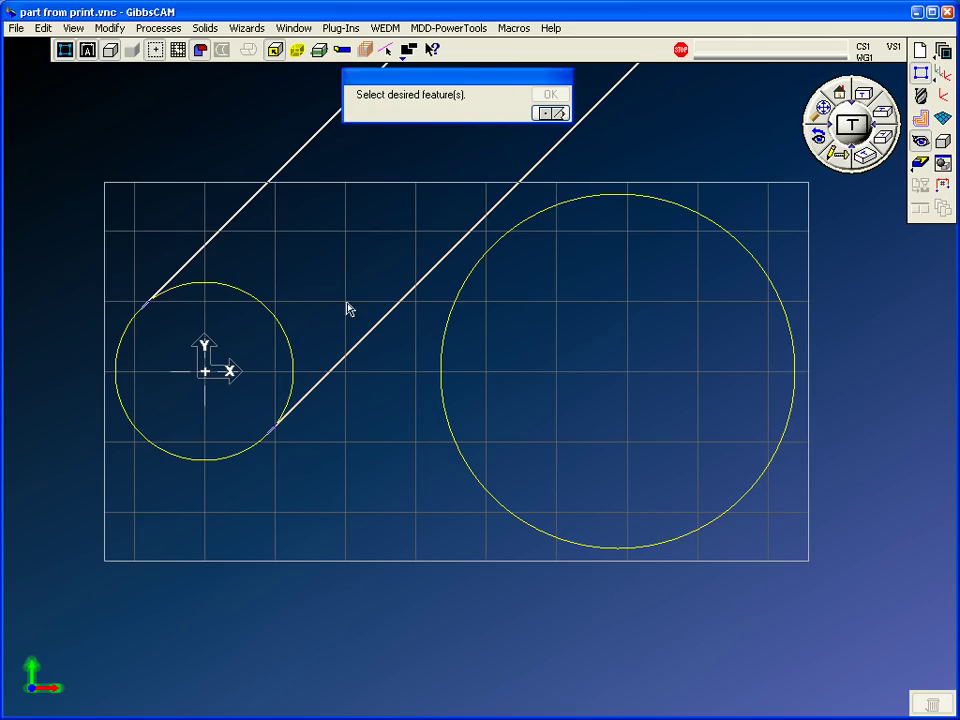
click(264, 208)
key(Return)
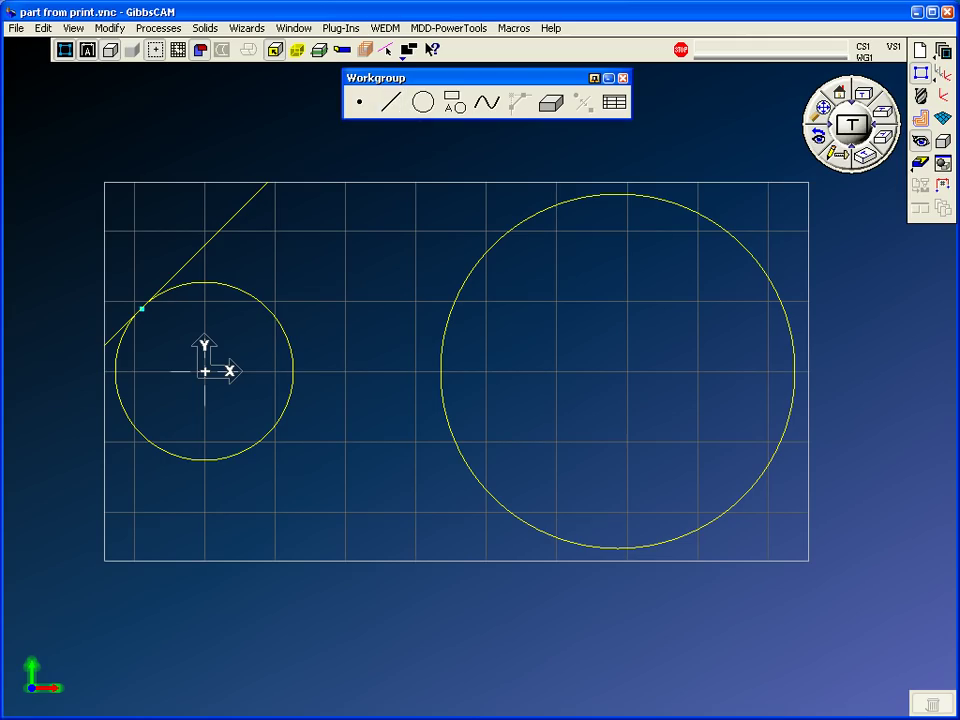
Create a horizontal line at Y 1.4 and compare it with the print.
click(391, 103)
click(519, 106)
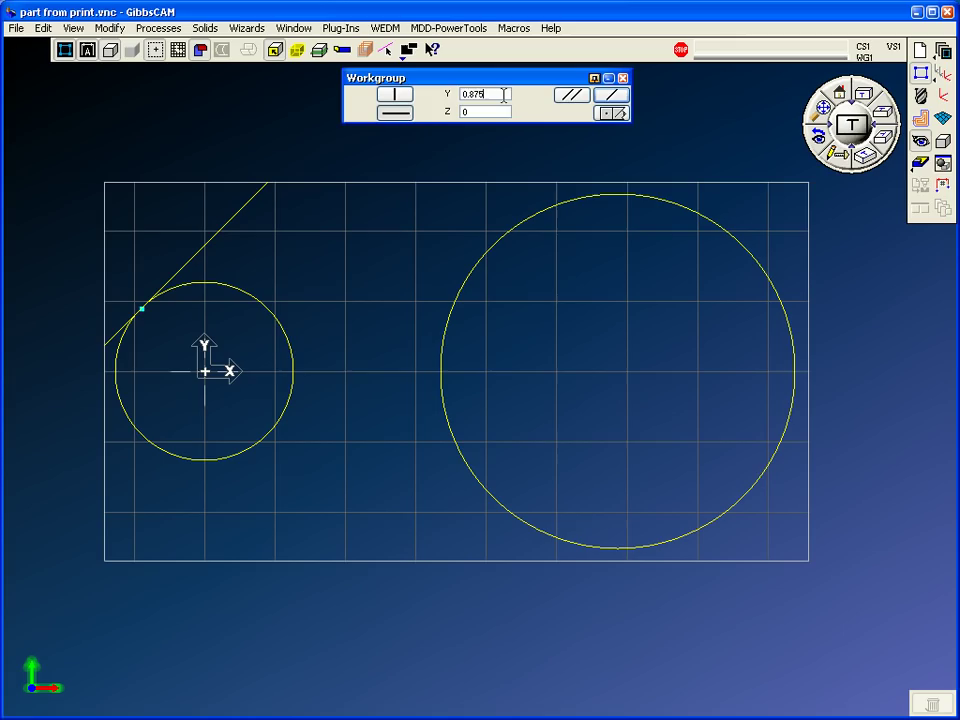
text(1.)
text(4)
key(Return)
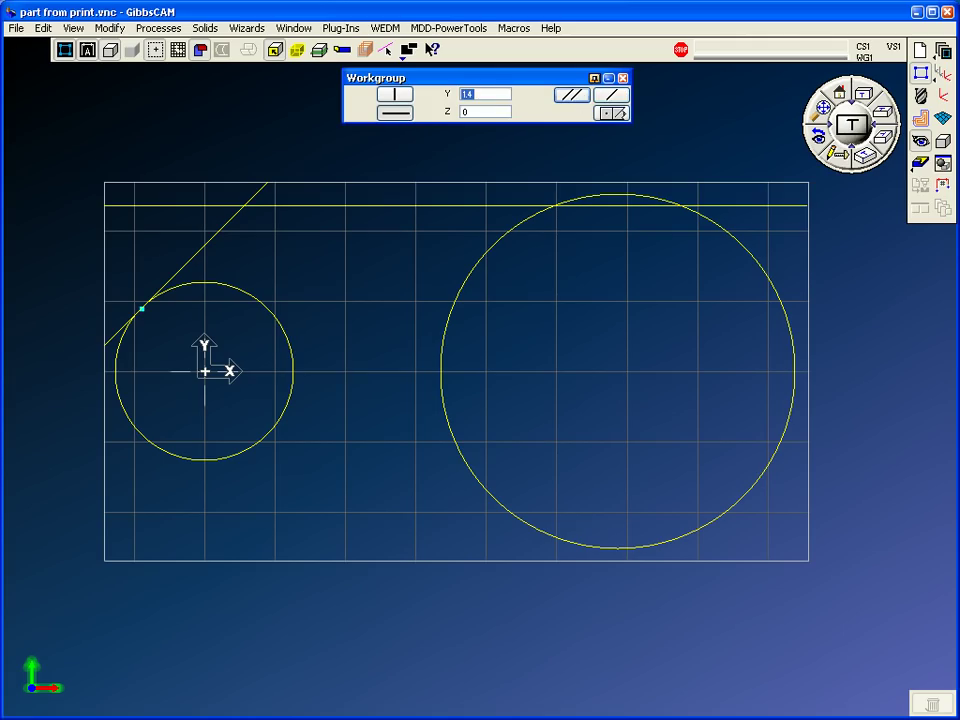
key(alt+Tab)
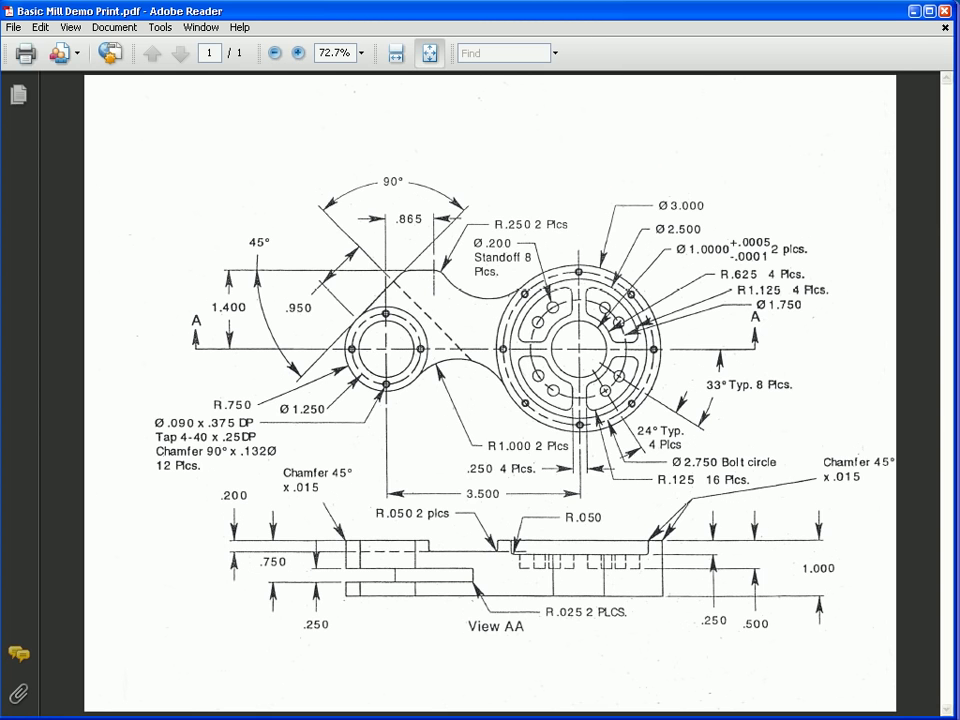
key(alt+Tab)
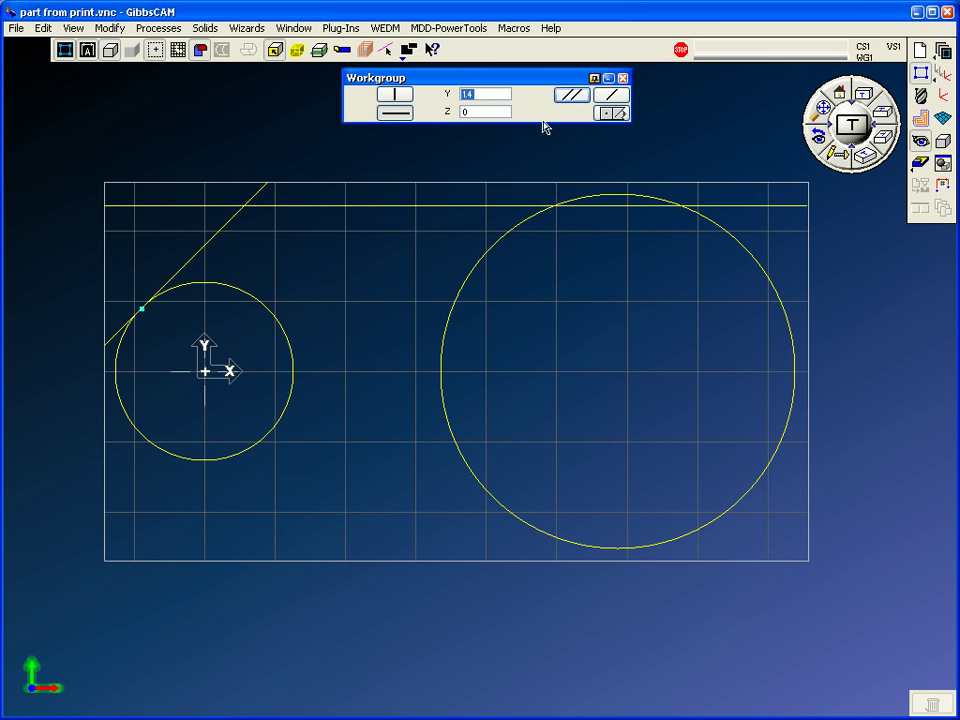
click(600, 112)
Round the corner between the 45° line and the horizontal line with a tangent arc of radius .25, keeping the solution inside the corner.
click(422, 101)
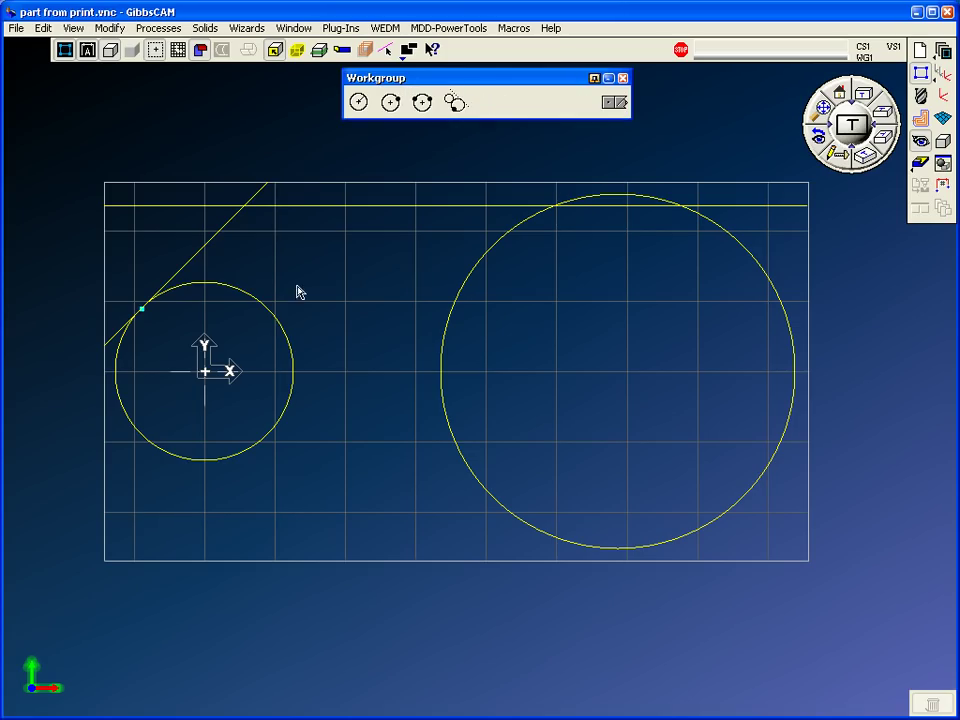
click(233, 220)
shift+click(390, 204)
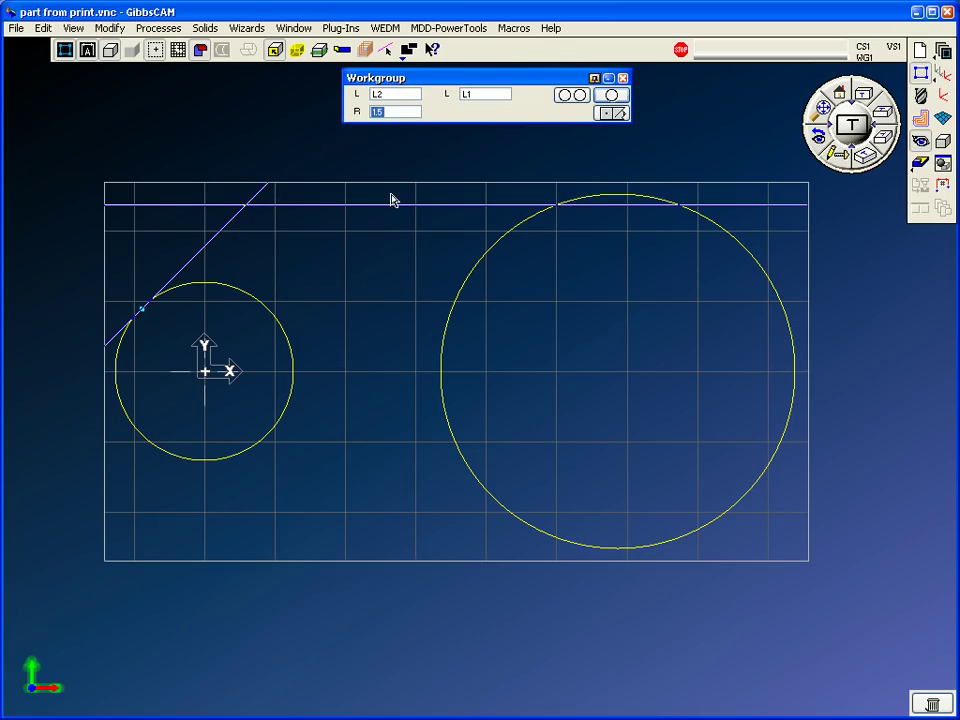
text(.25)
key(Return)
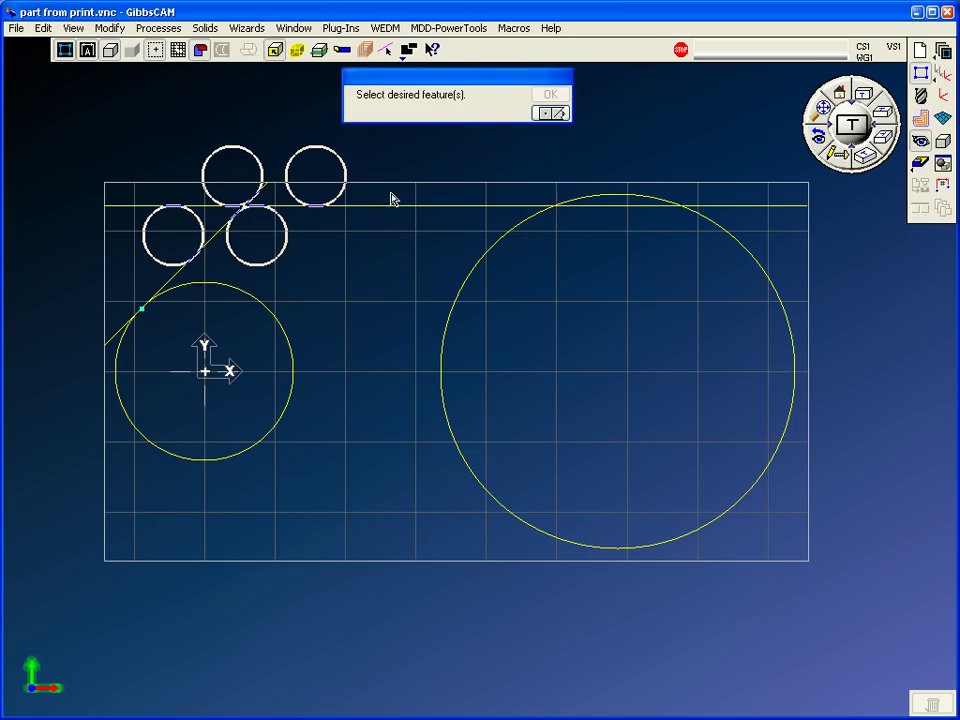
click(266, 264)
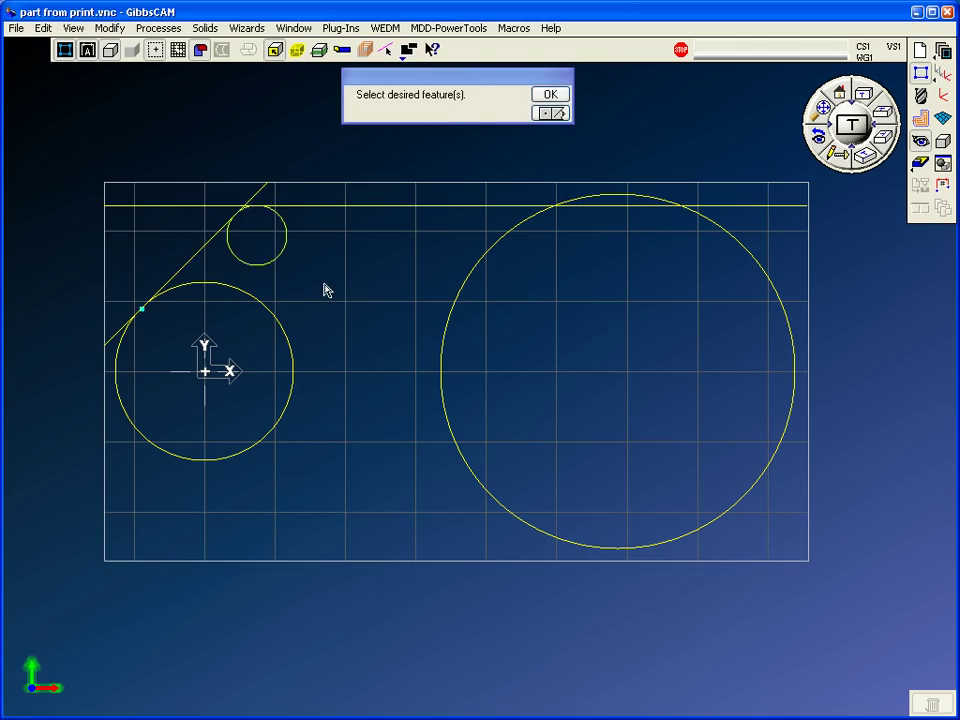
key(Return)
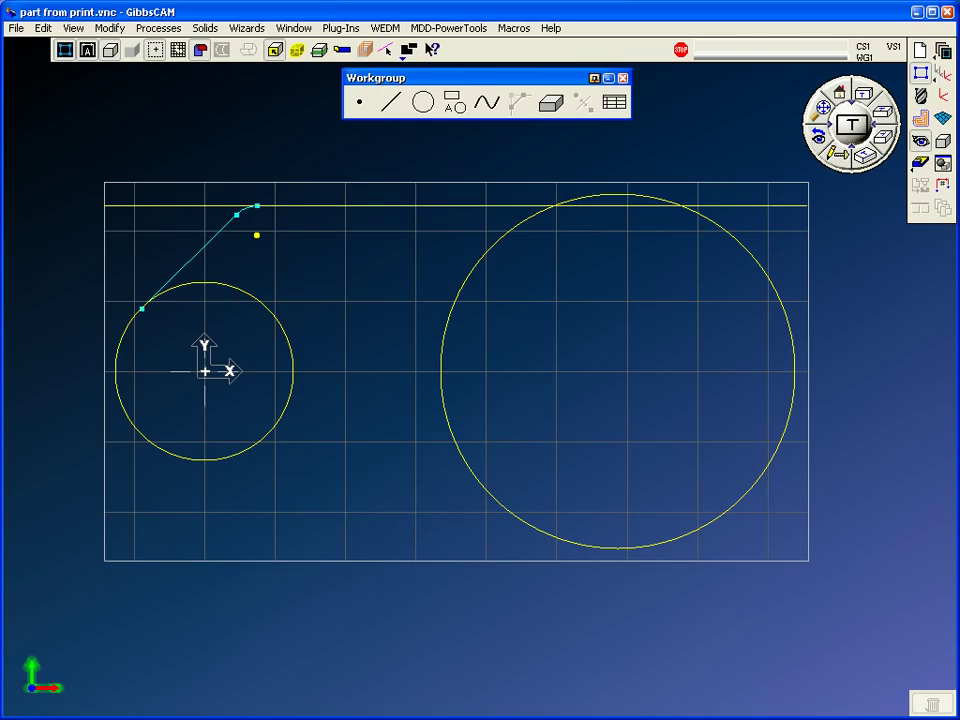
Check the print and create a circle of radius 0.25 centred at X .865, Y 1.4-.25.
key(alt+Tab)
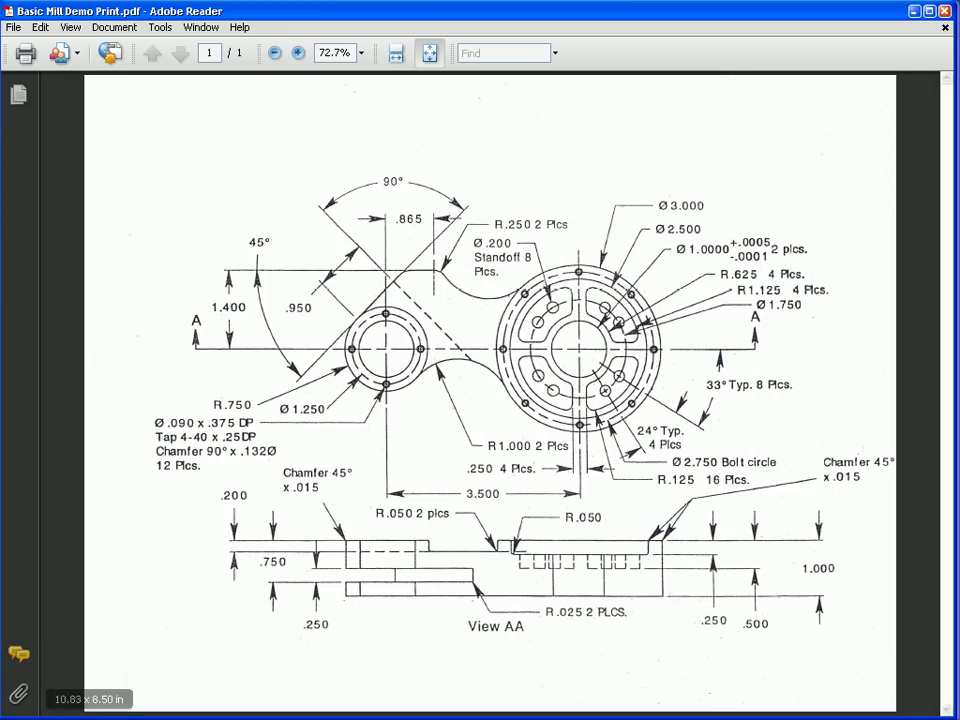
key(alt+Tab)
click(420, 103)
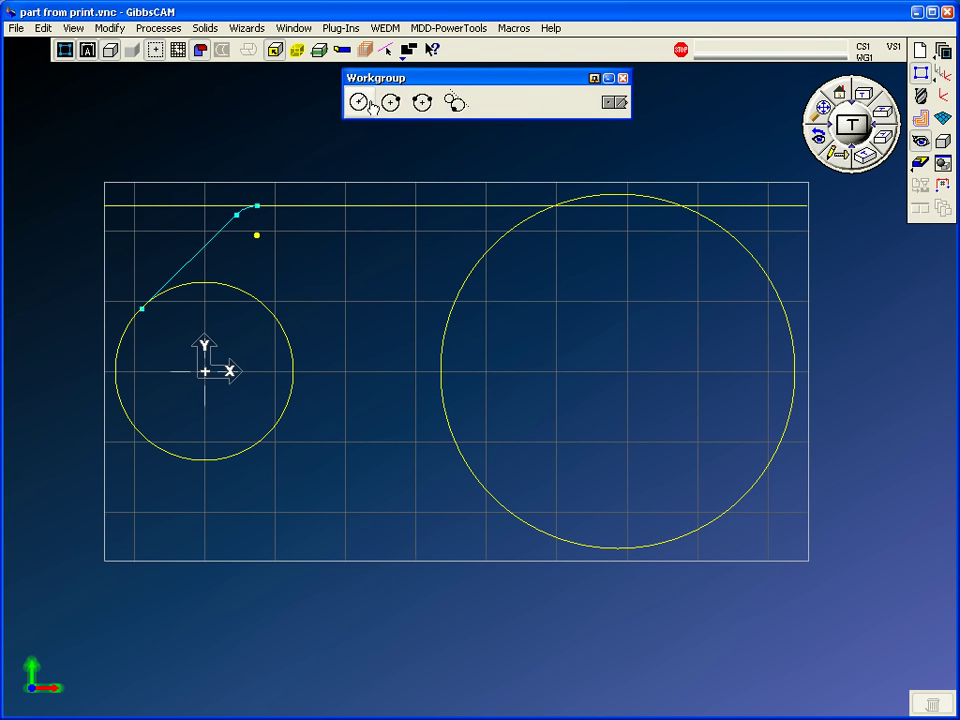
click(359, 102)
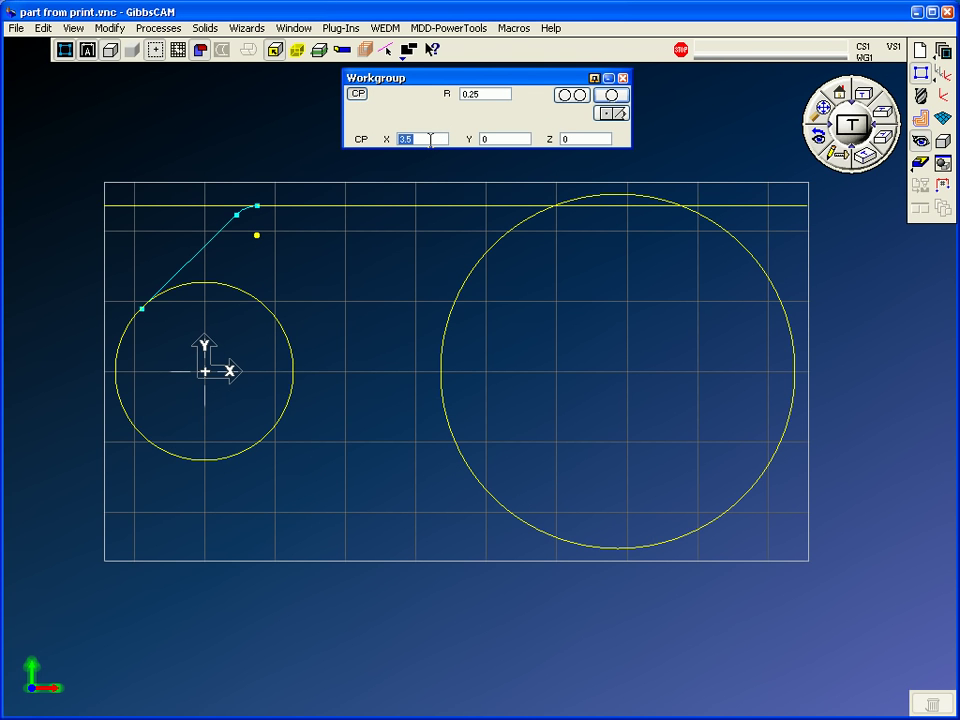
text(.865)
click(506, 140)
text(14-.25)
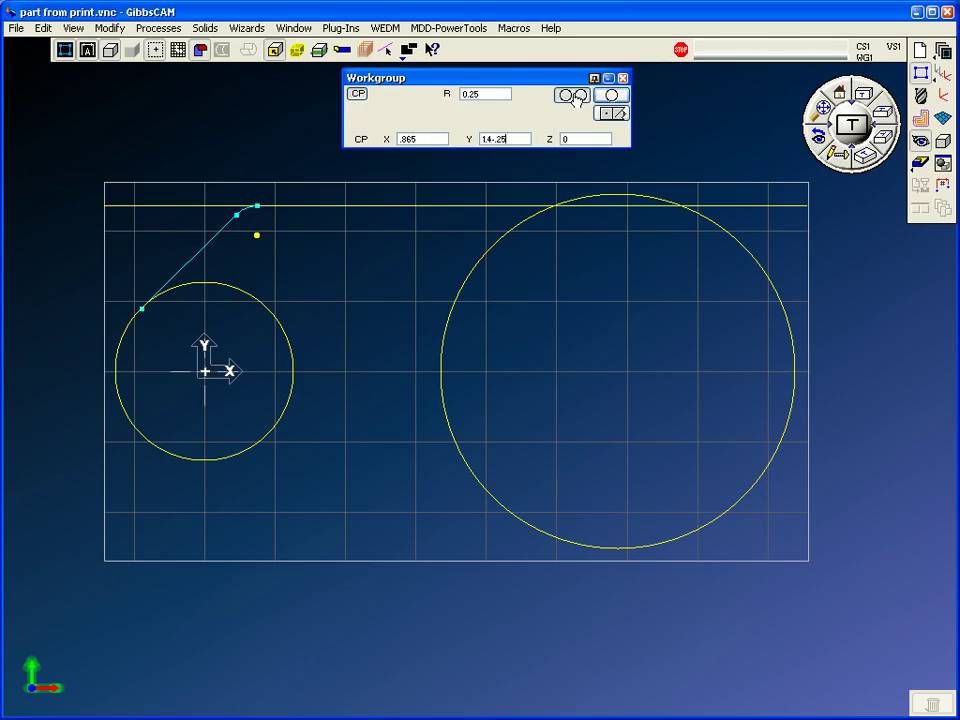
key(Return)
click(609, 113)
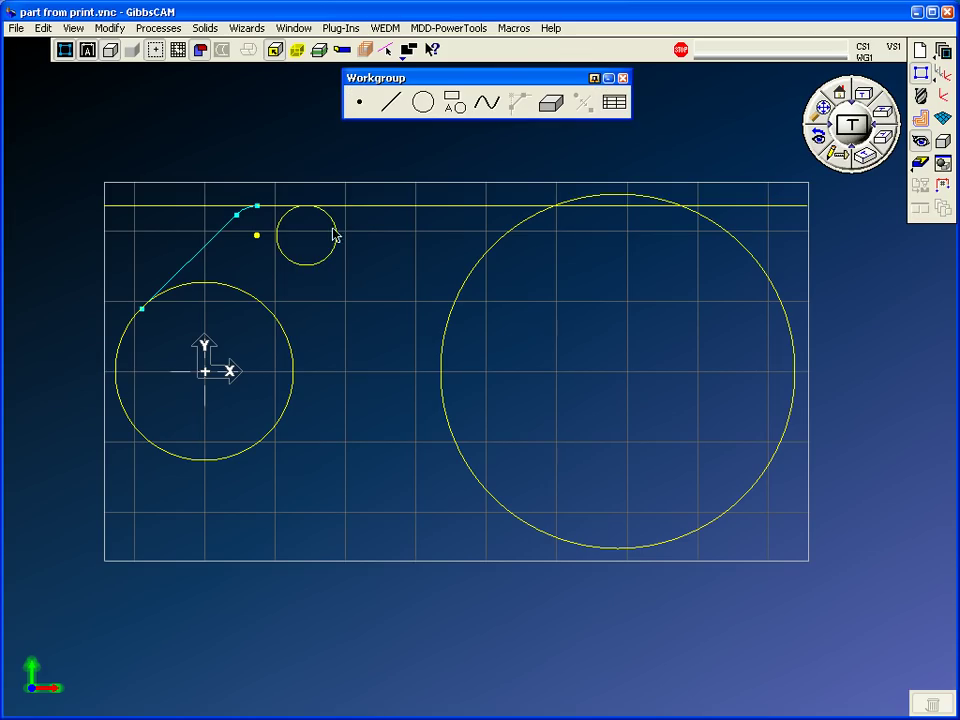
Connect the 0.25 radius circle to the horizontal line at their tangent point, trimming the line between the two corner arcs.
click(336, 235)
shift+click(355, 206)
click(584, 101)
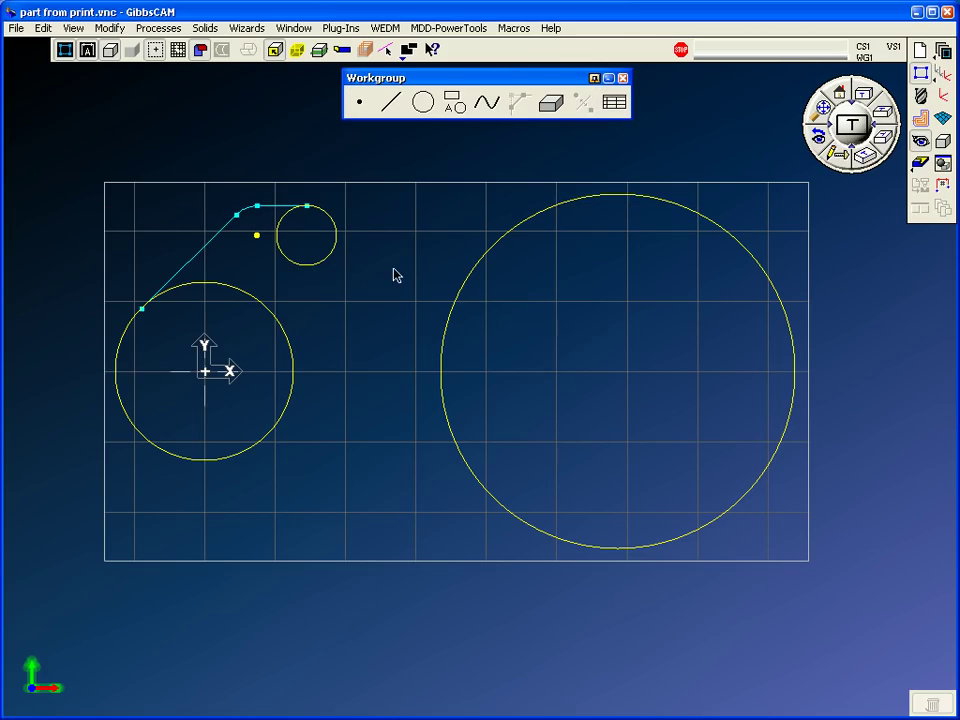
Create a radius 1 arc tangent to the 0.25 radius circle and the large circle, keeping the solution that dips between them.
click(390, 103)
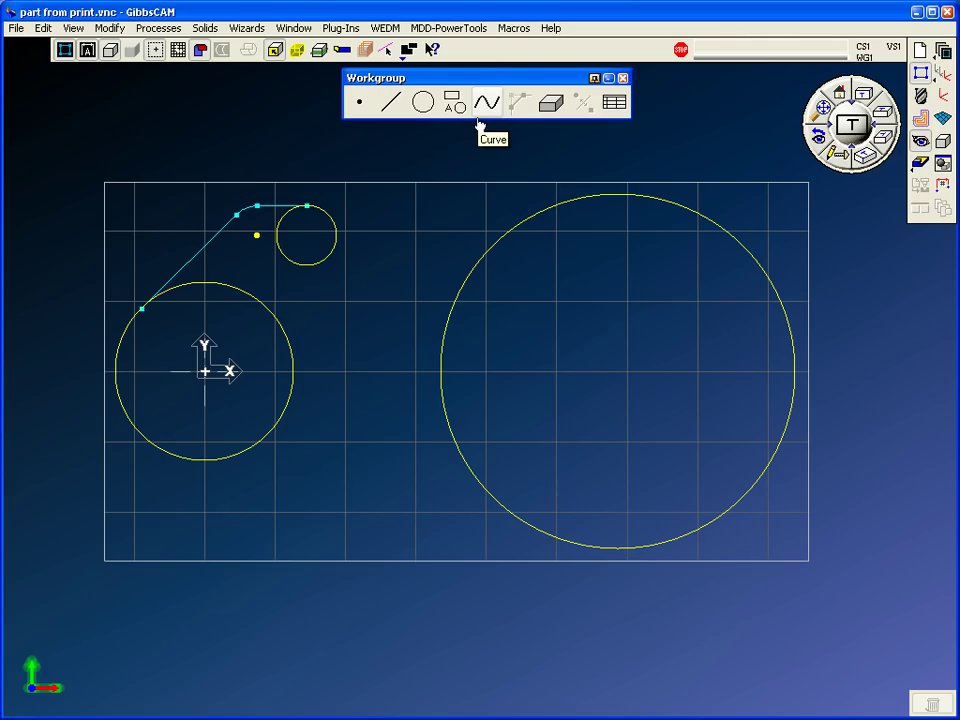
click(424, 102)
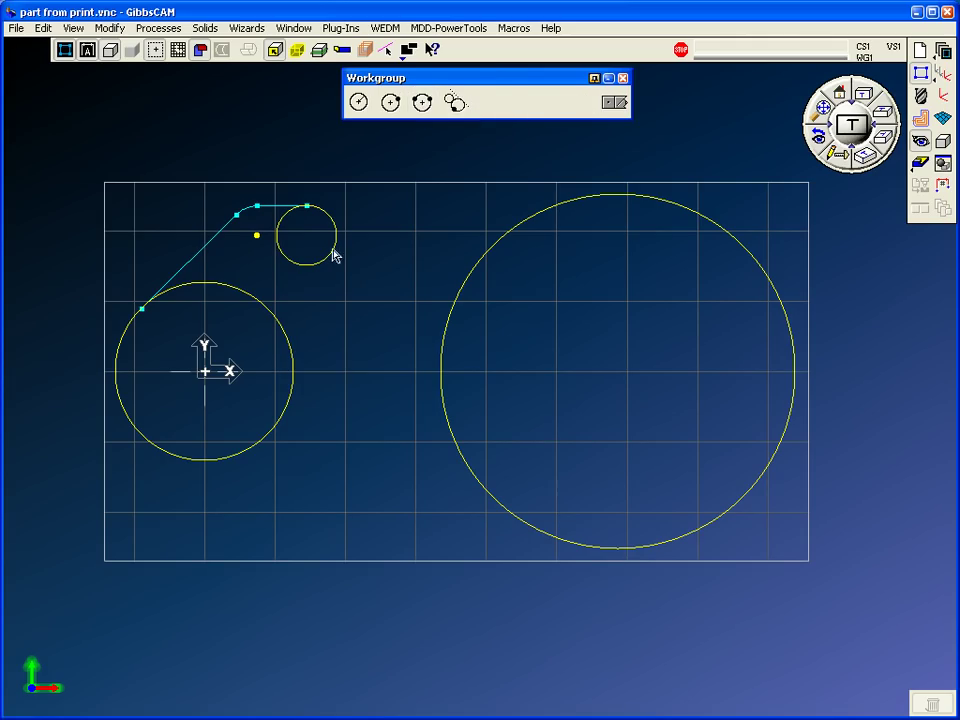
click(332, 251)
click(500, 234)
text(1)
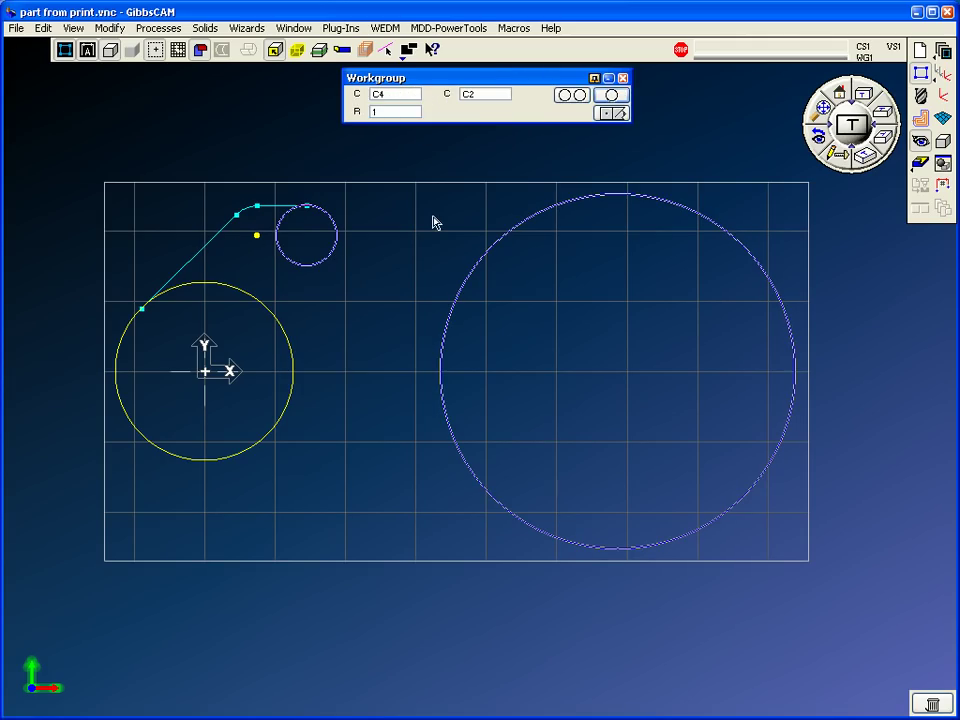
key(Return)
click(409, 265)
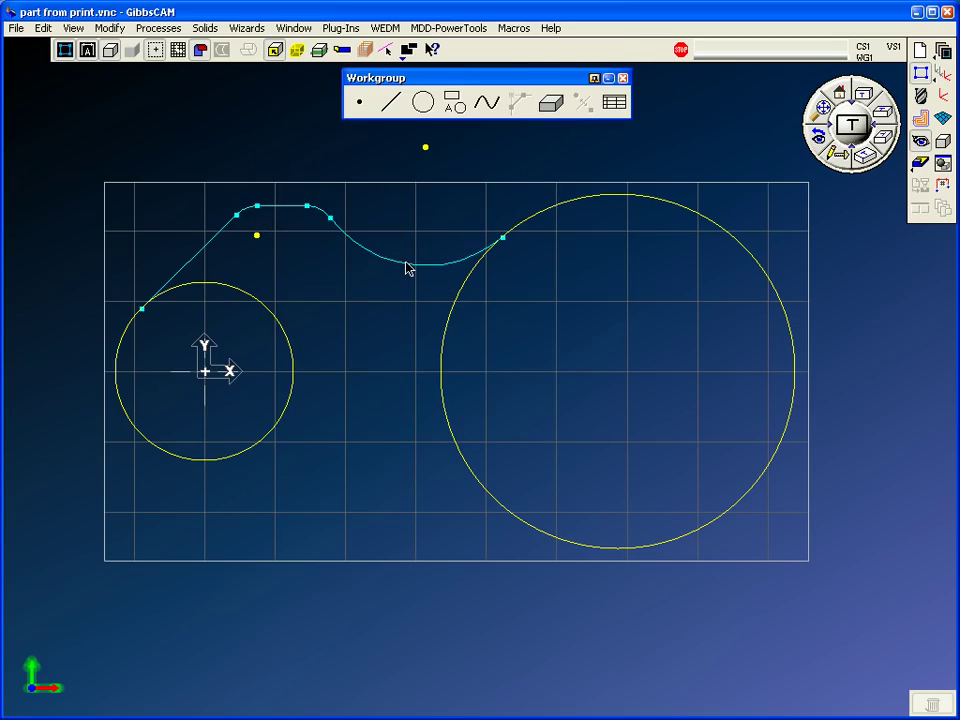
Create the lower radius 1 arc tangent to the small origin circle and the large circle, keeping the upward-bulging solution.
click(424, 102)
click(276, 429)
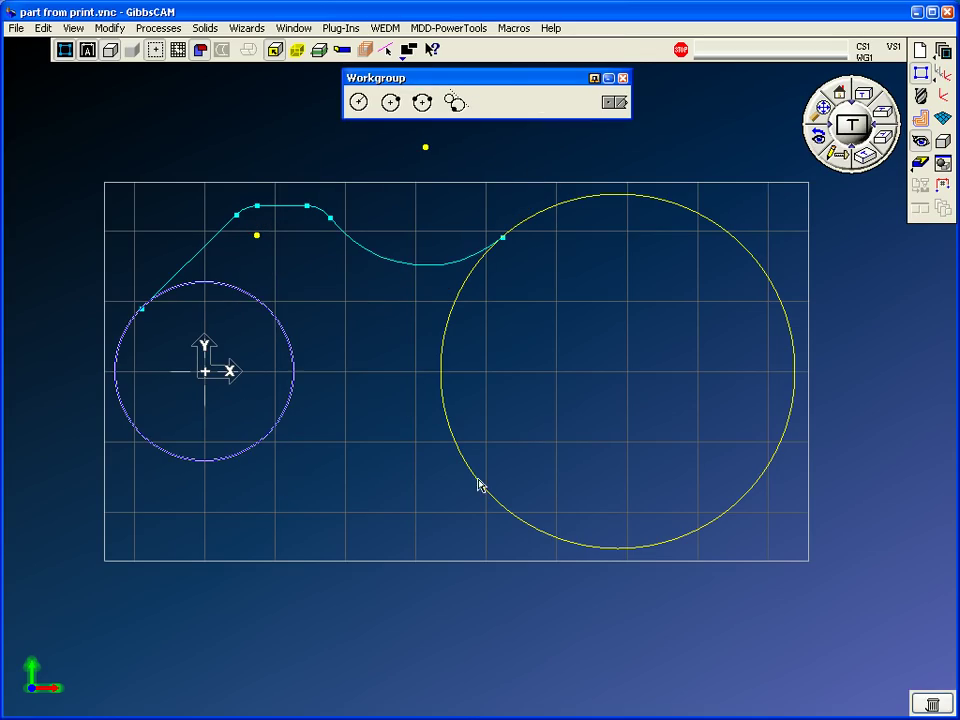
click(478, 485)
key(Return)
click(390, 401)
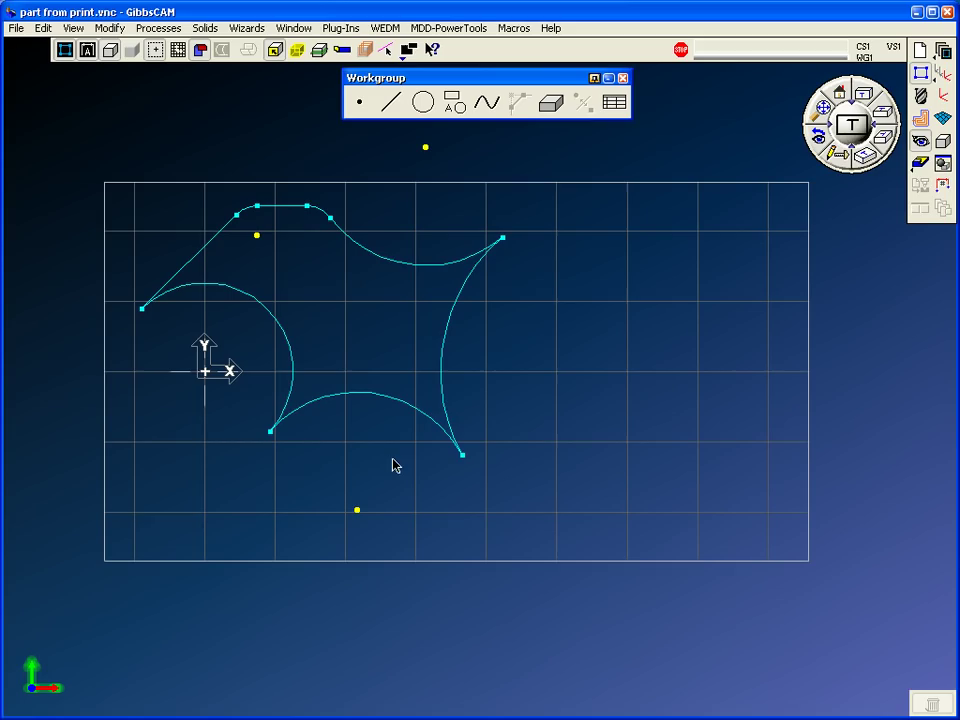
Reverse the two inward-facing end arcs so they follow the outer sides of the profile.
click(442, 366)
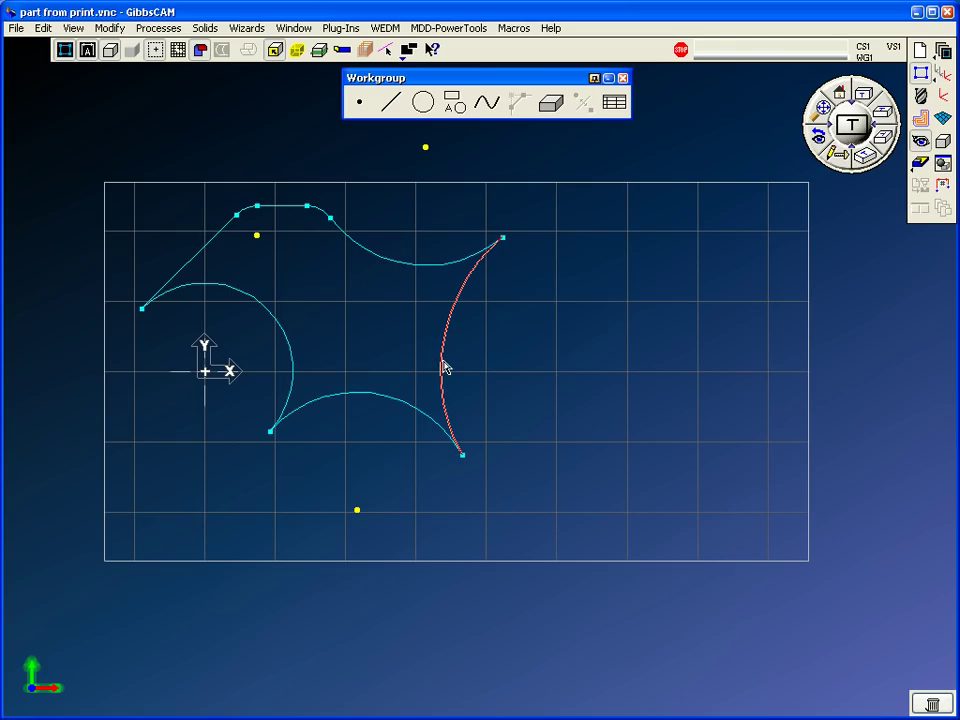
shift+click(293, 369)
click(107, 28)
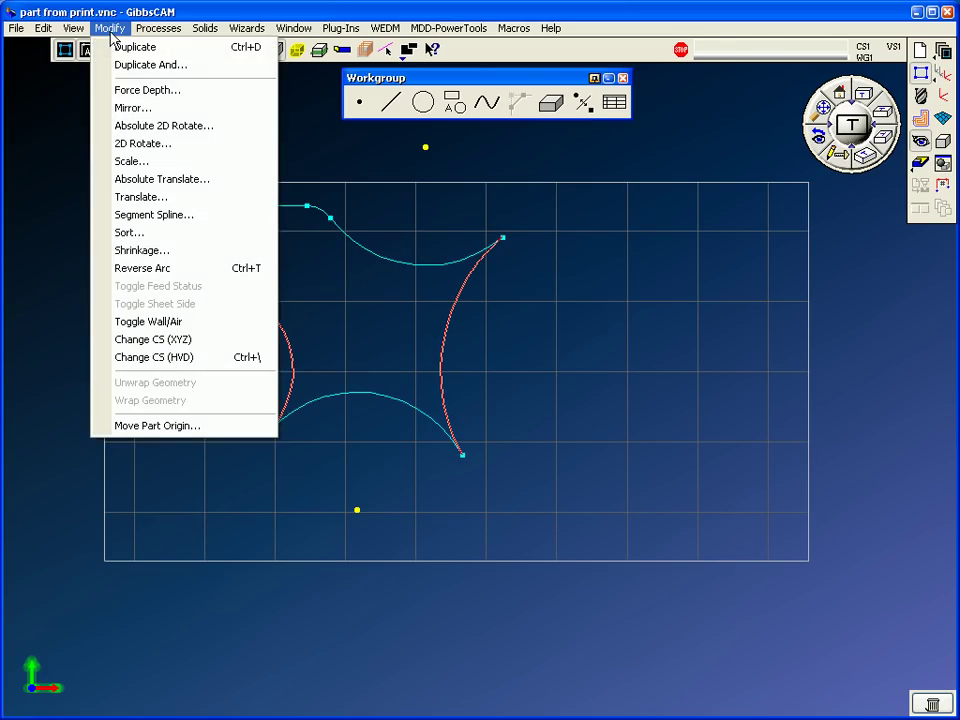
click(157, 269)
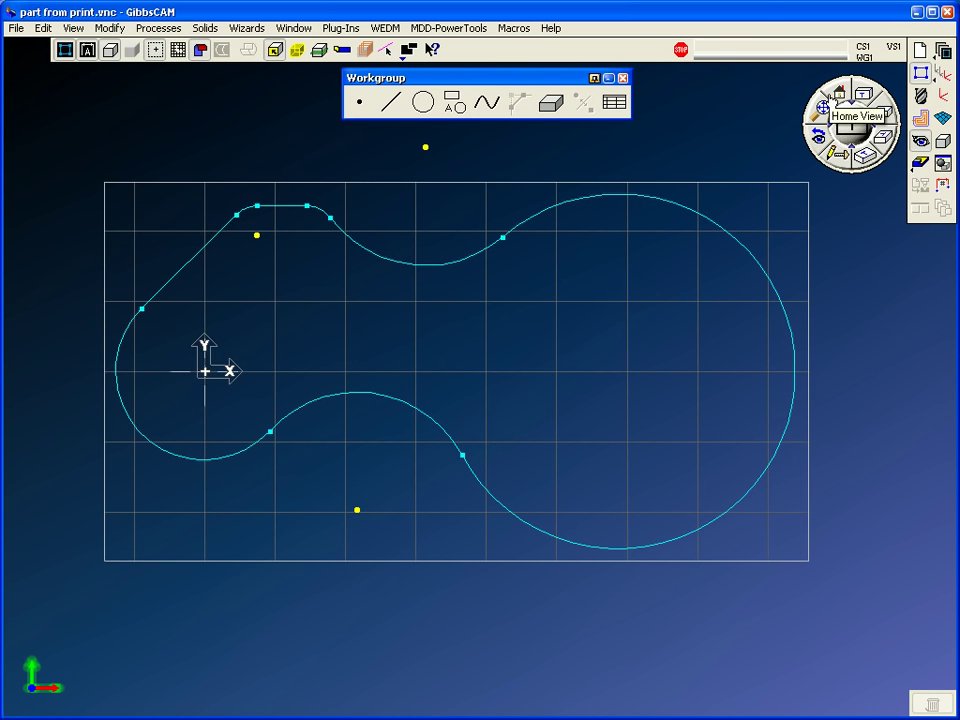
Rename workgroup 1 as "part profile" and close the workgroup list.
middle_drag(744, 512, 741, 510)
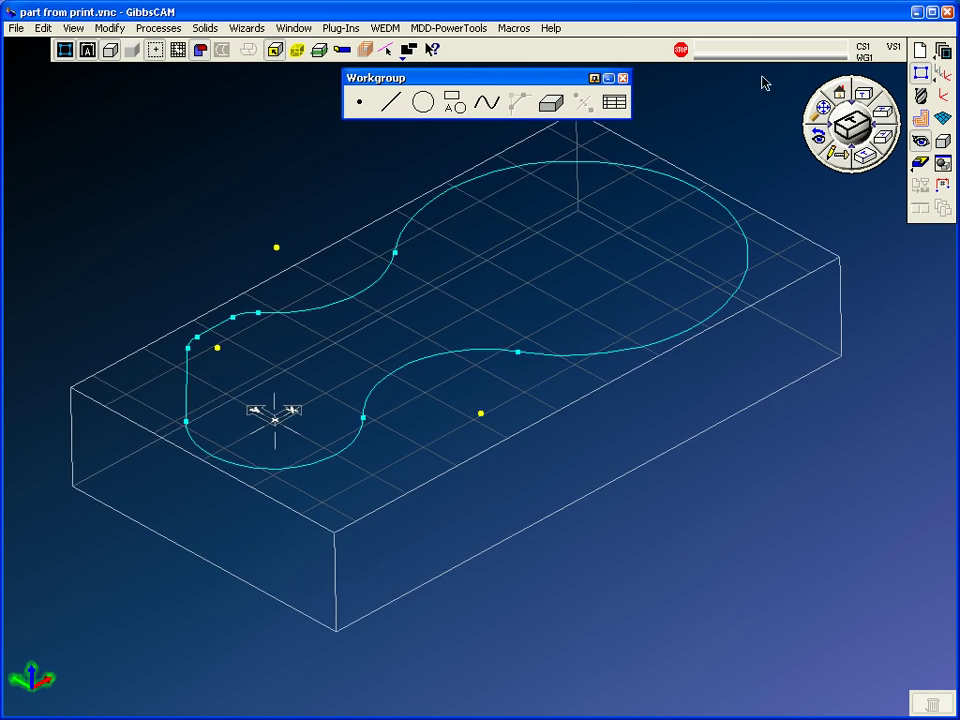
click(953, 57)
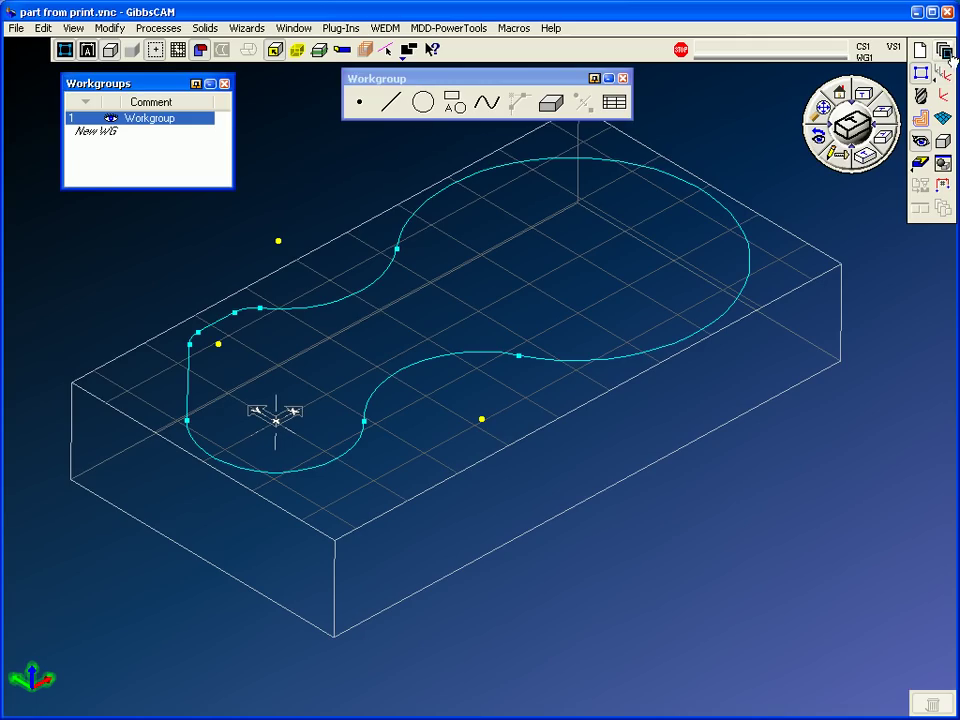
double_click(182, 124)
text(part pr)
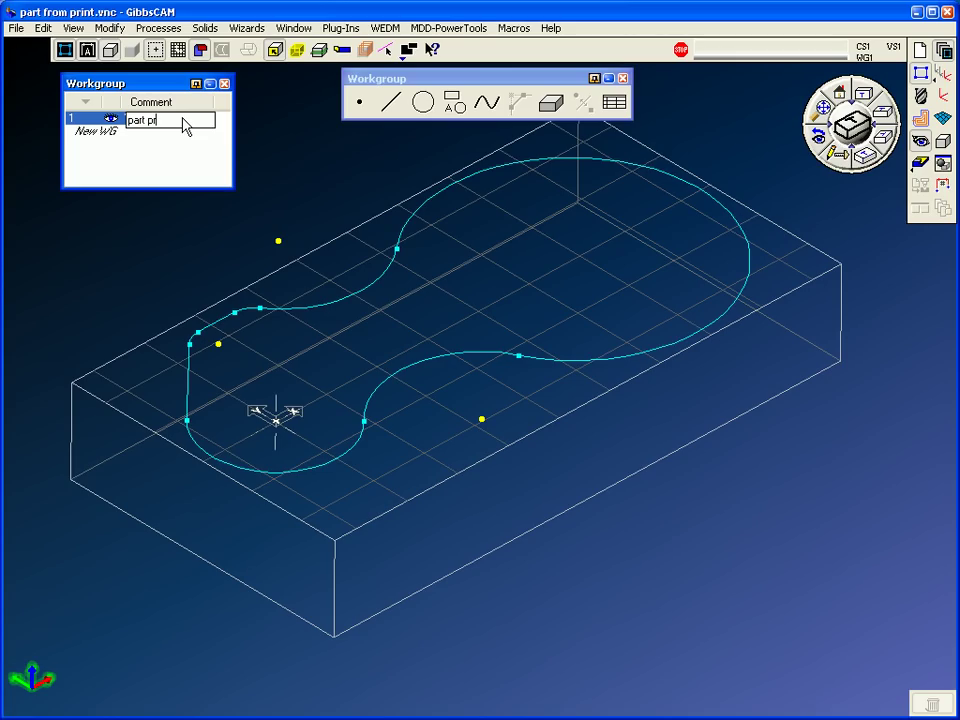
text(ofile)
key(Return)
drag(231, 189, 233, 164)
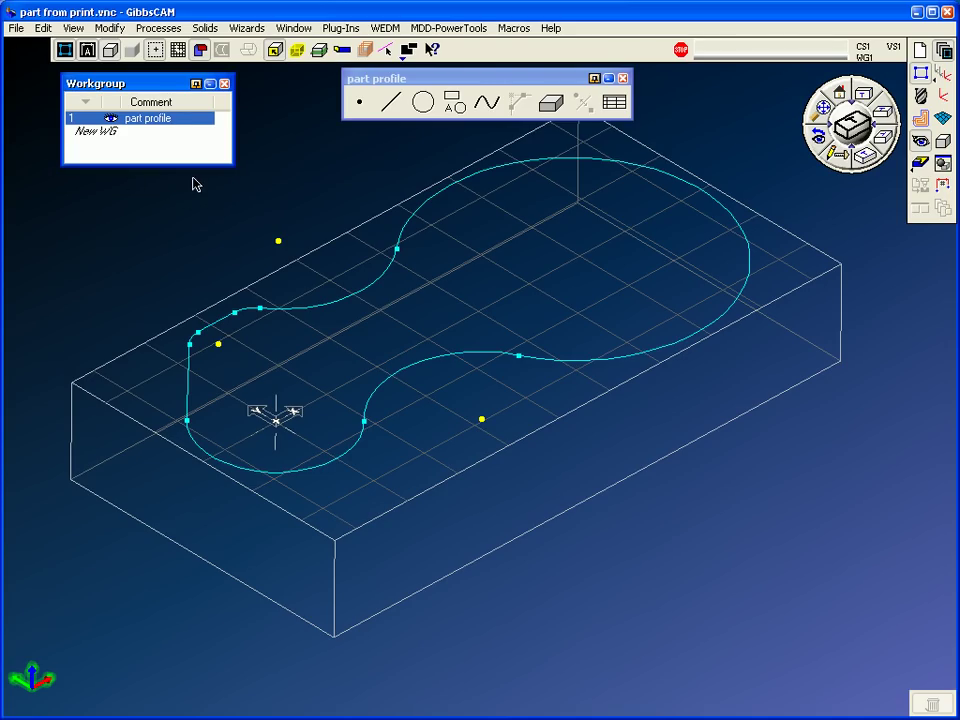
click(943, 53)
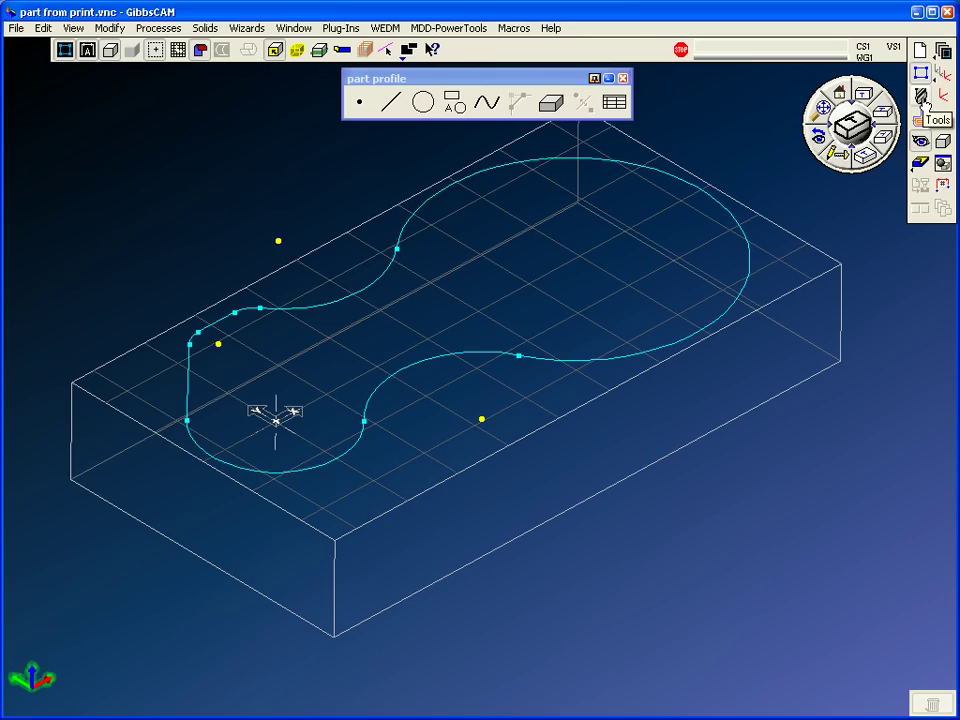
Define milling tool 1 as an fEM end mill with diameter 1, length 2, flute length 1 and 4 flutes.
click(922, 100)
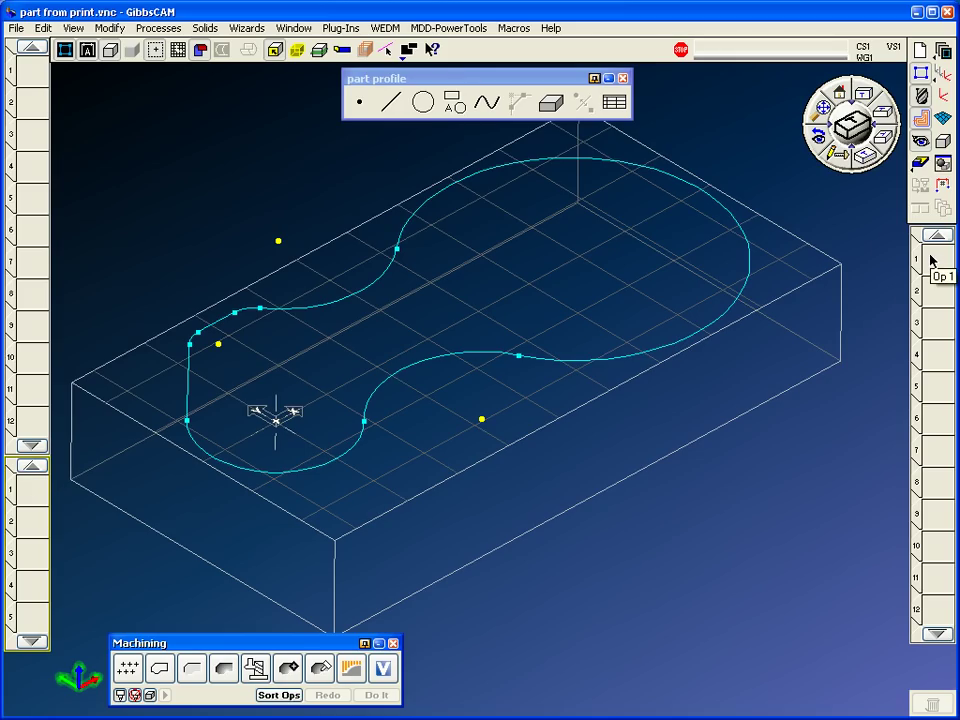
double_click(22, 74)
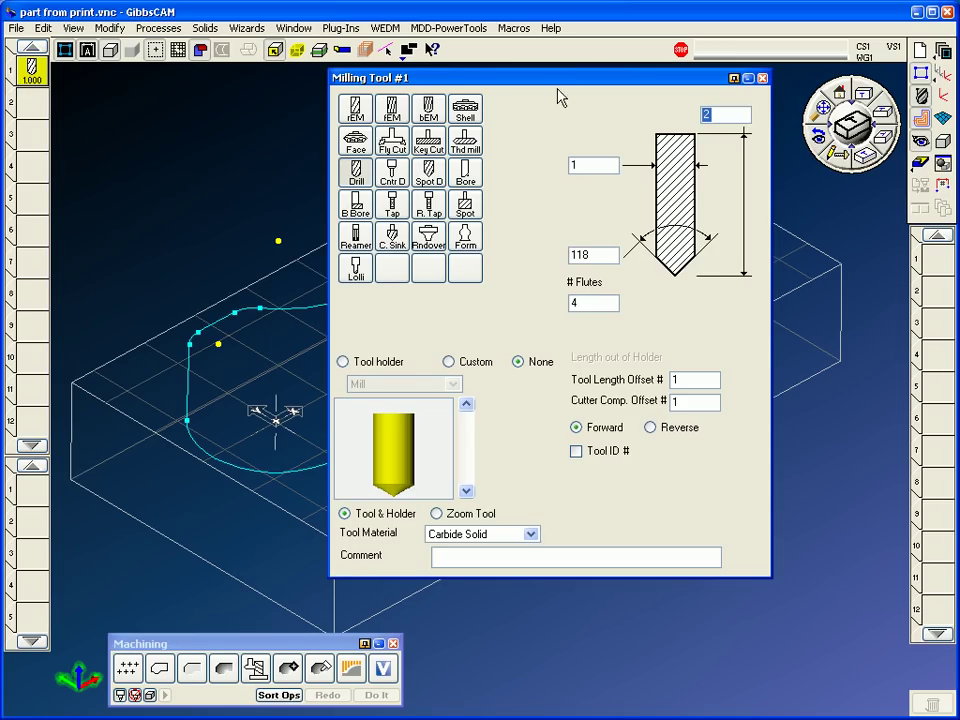
click(605, 167)
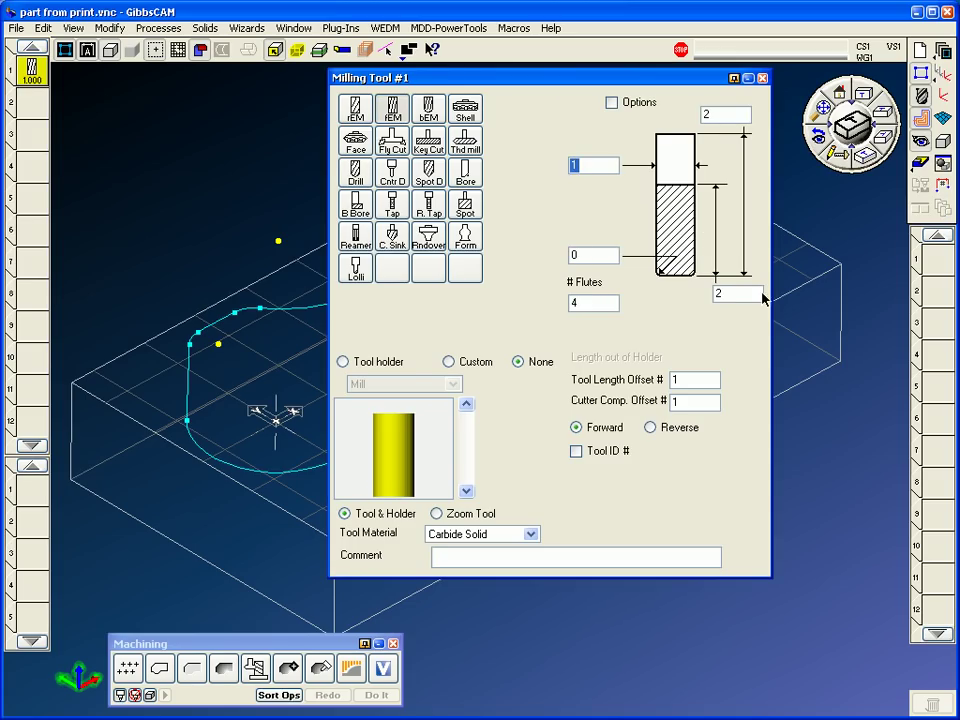
click(596, 309)
Give tool 1 a Mill tool holder, choosing holder 10/15 of class CAT 40, and put the tool definition away.
click(358, 363)
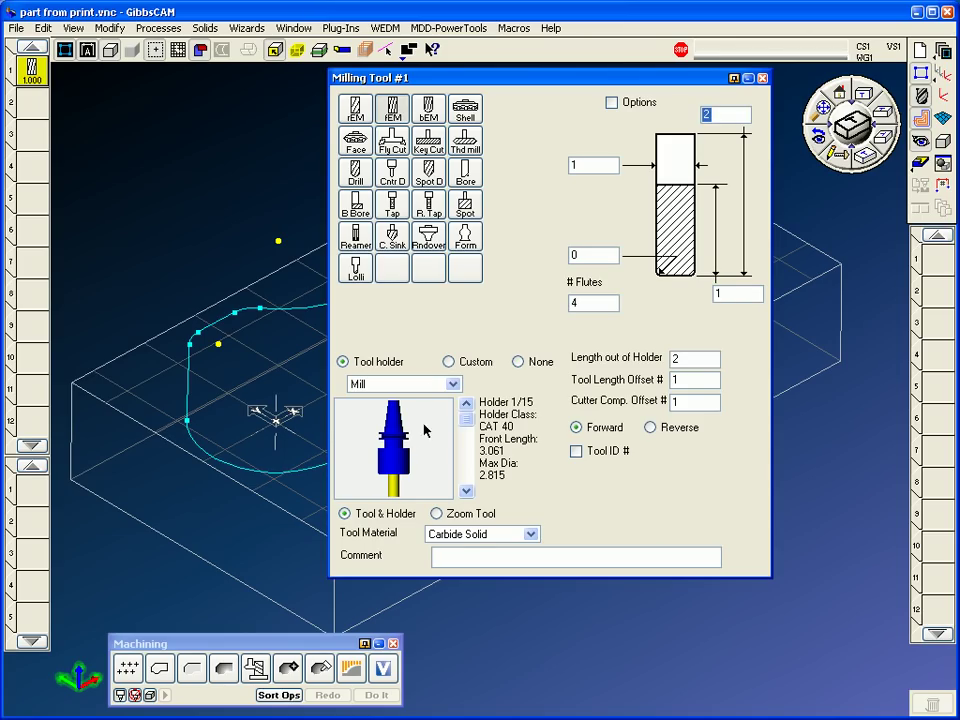
click(430, 388)
click(416, 421)
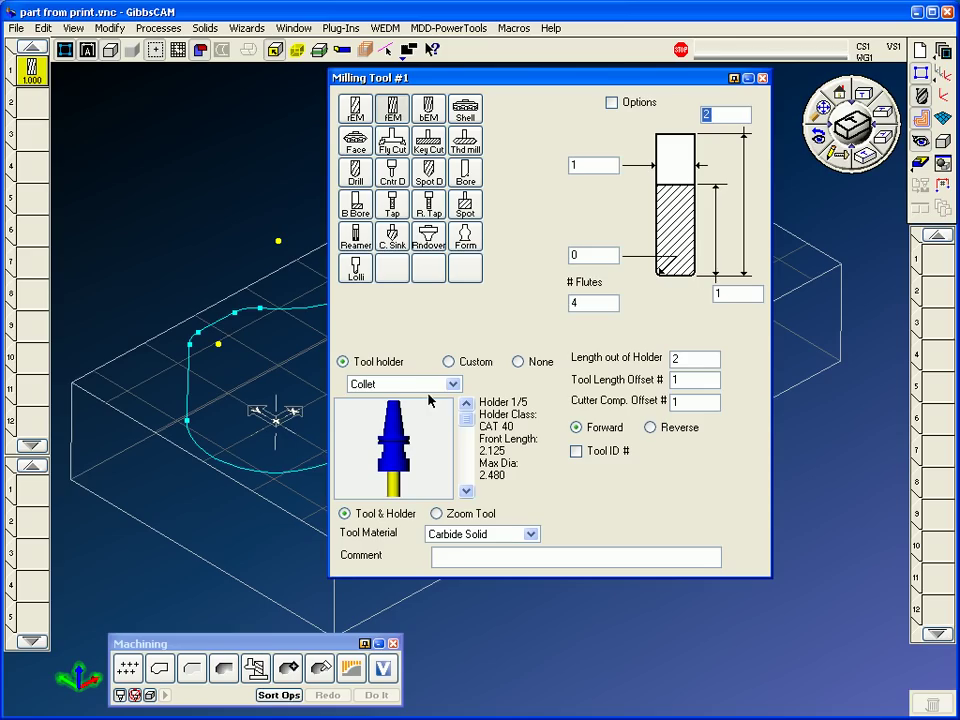
click(414, 386)
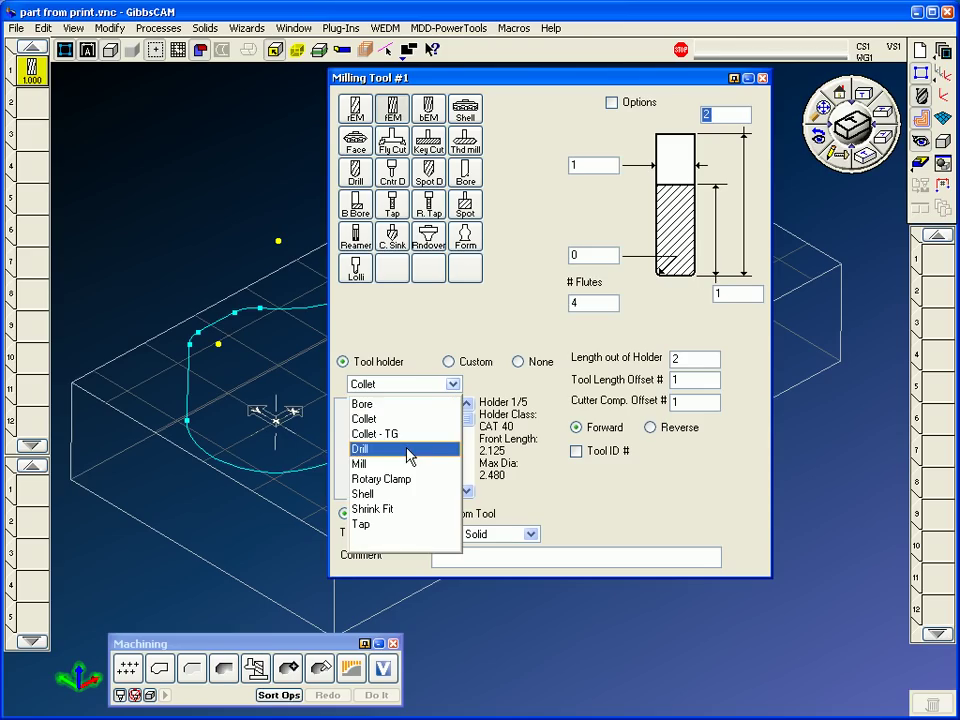
click(407, 462)
click(466, 491)
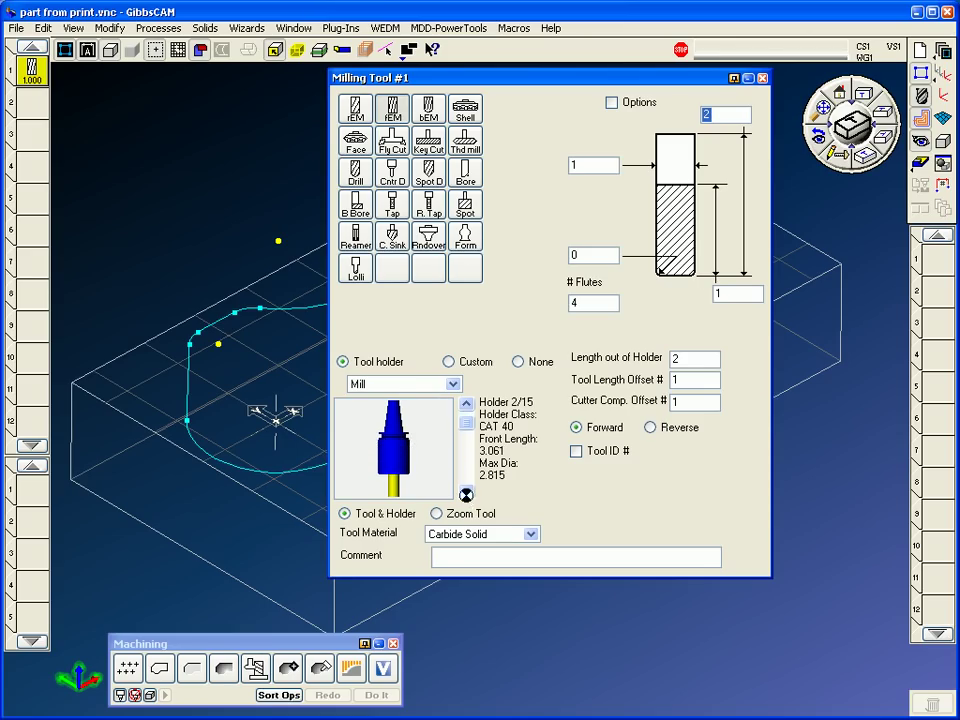
click(466, 491)
click(466, 491)
click(466, 491)
click(466, 491)
click(466, 491)
click(466, 491)
click(466, 491)
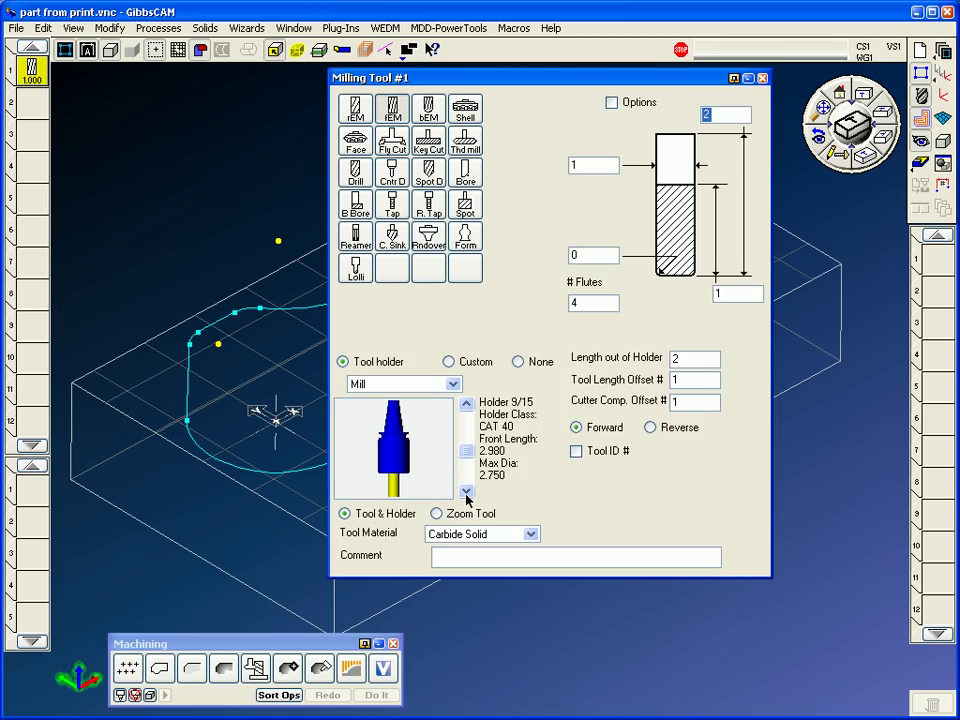
click(466, 491)
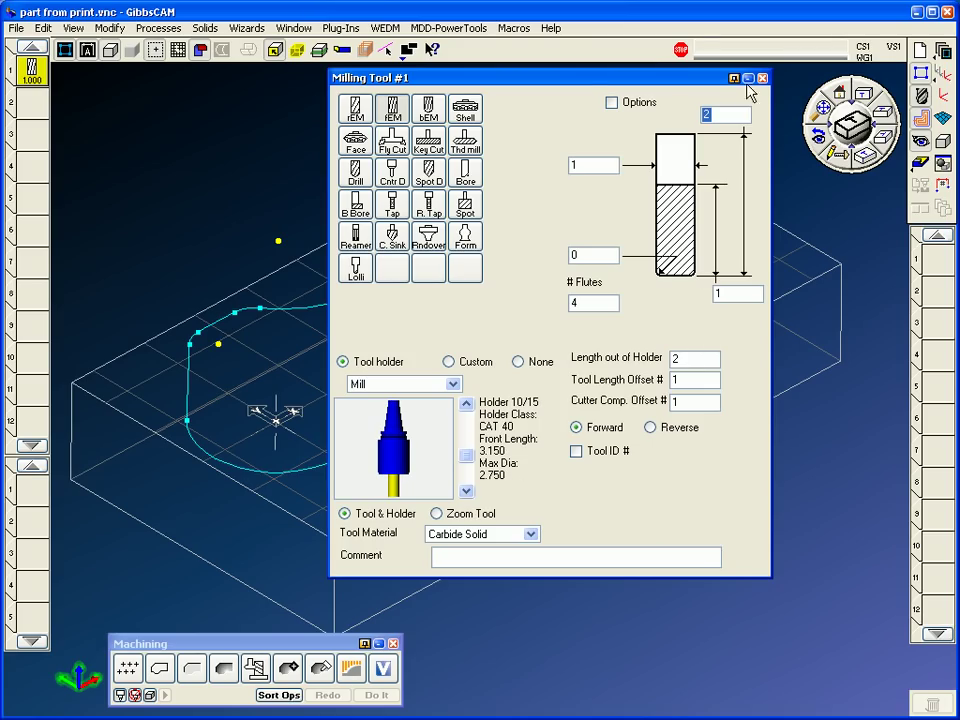
click(748, 78)
Create a contour process with tool 1 and set its final Z depth to -1.02.
drag(35, 78, 33, 486)
drag(178, 672, 30, 489)
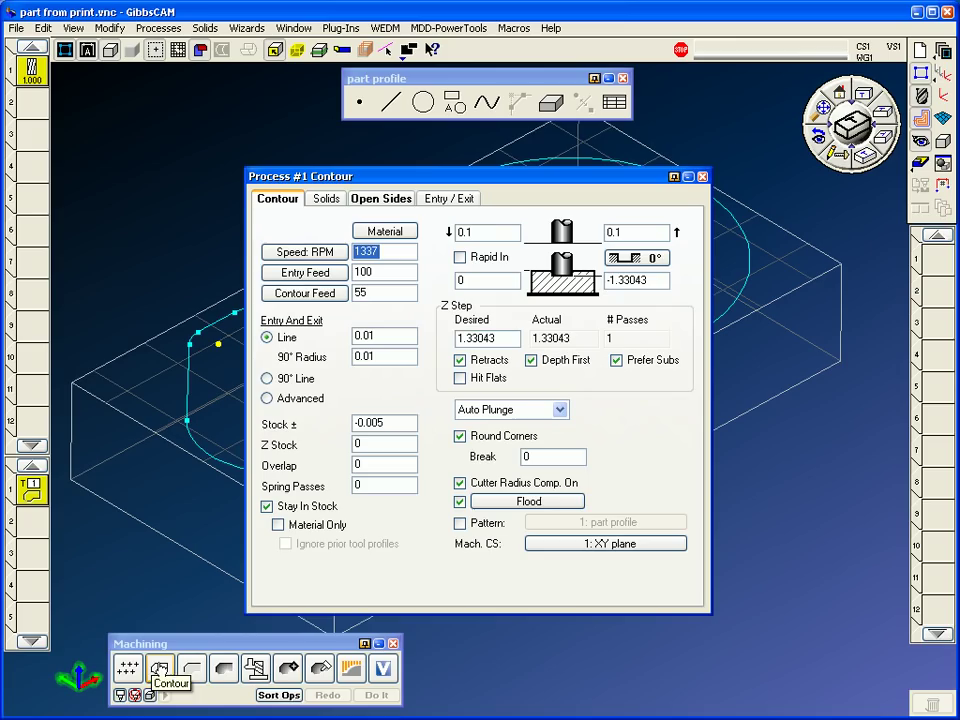
double_click(645, 281)
text(-1.)
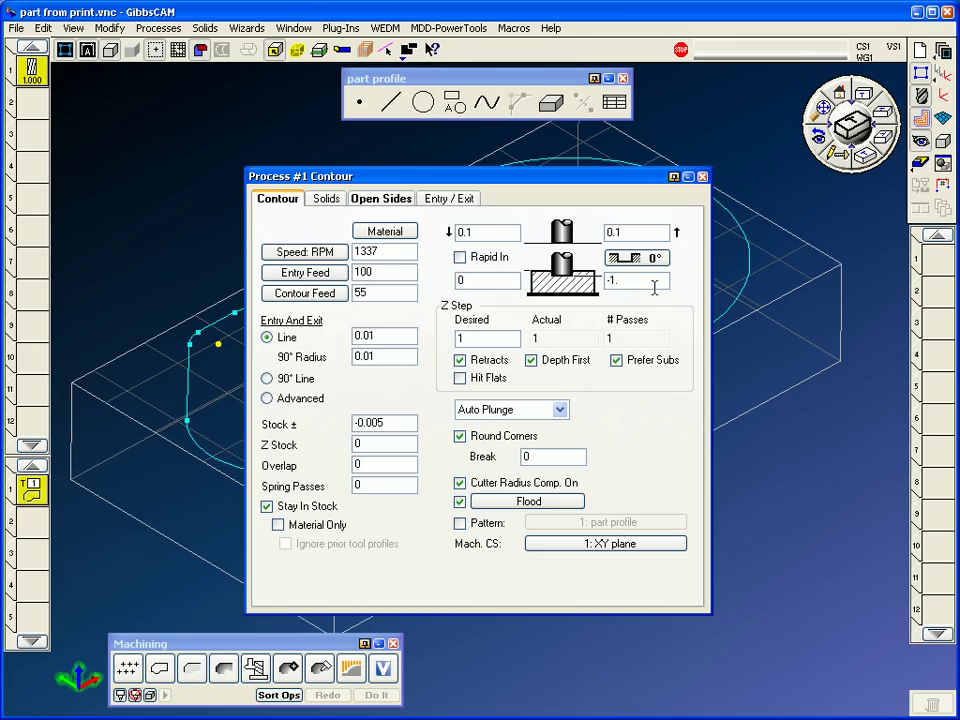
text(02)
Set the stock's -Z limit to -1.25 in the part setup and close it.
click(921, 50)
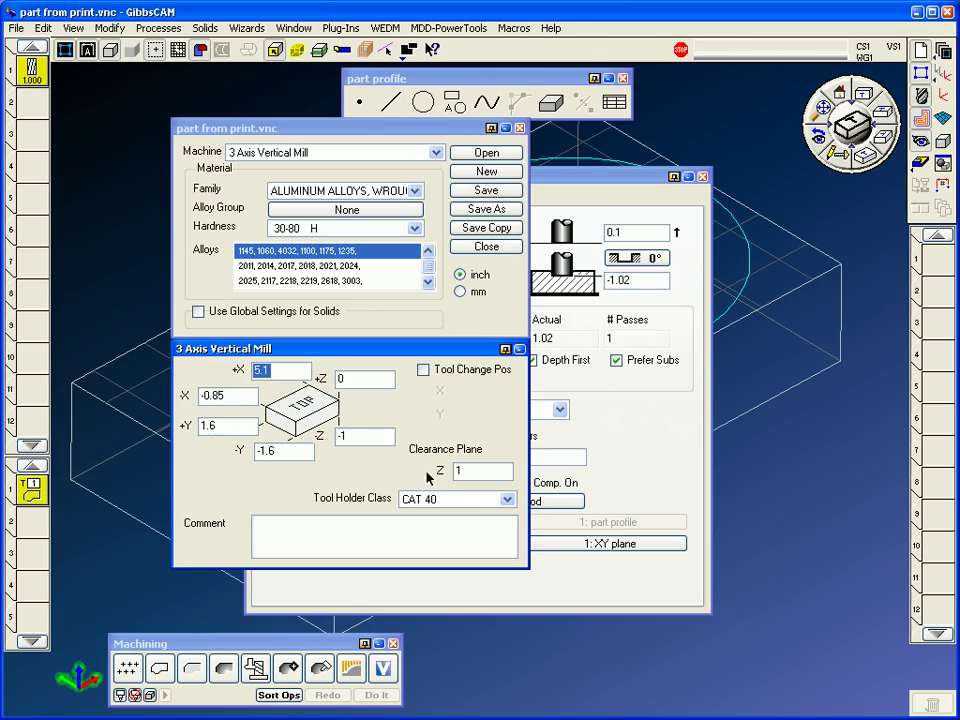
click(360, 440)
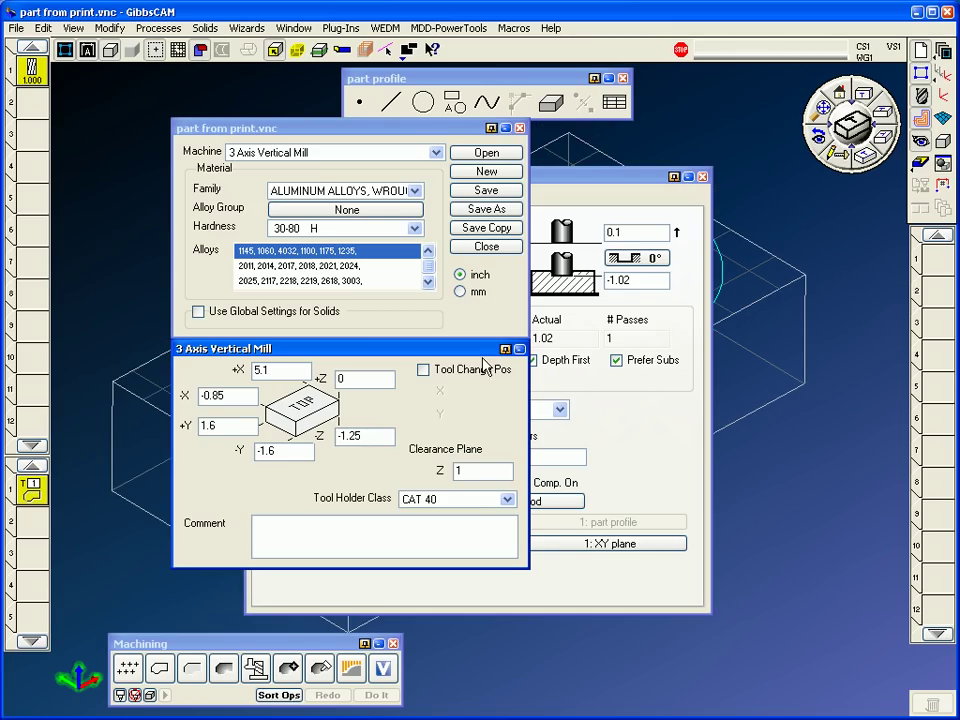
click(520, 128)
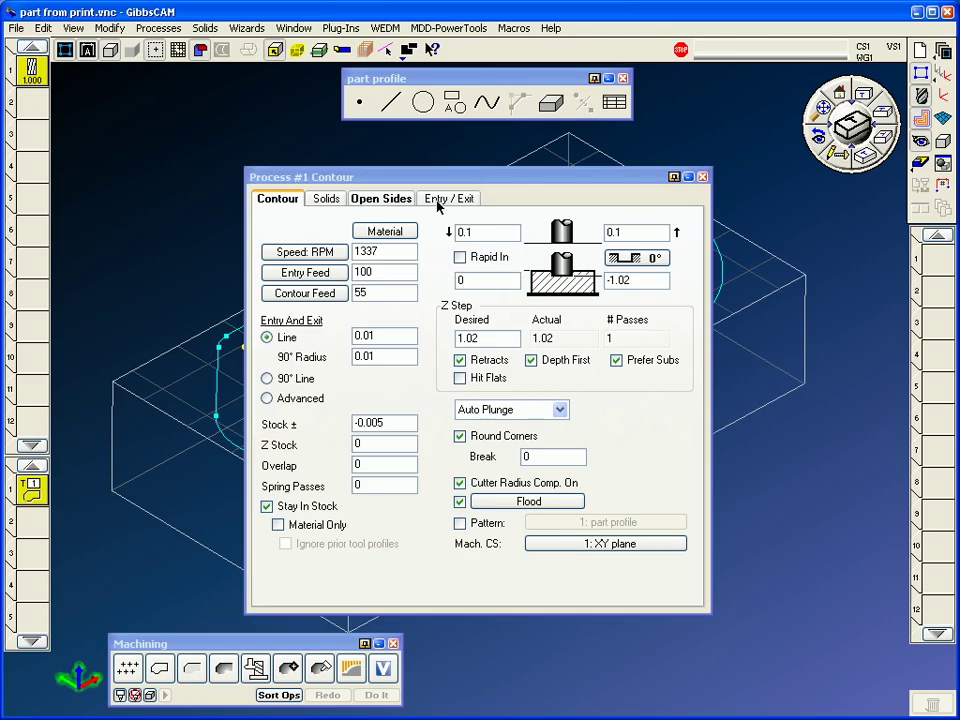
Set contour process 1's desired Z step to 1.02/2 and its side stock to .01.
text(2)
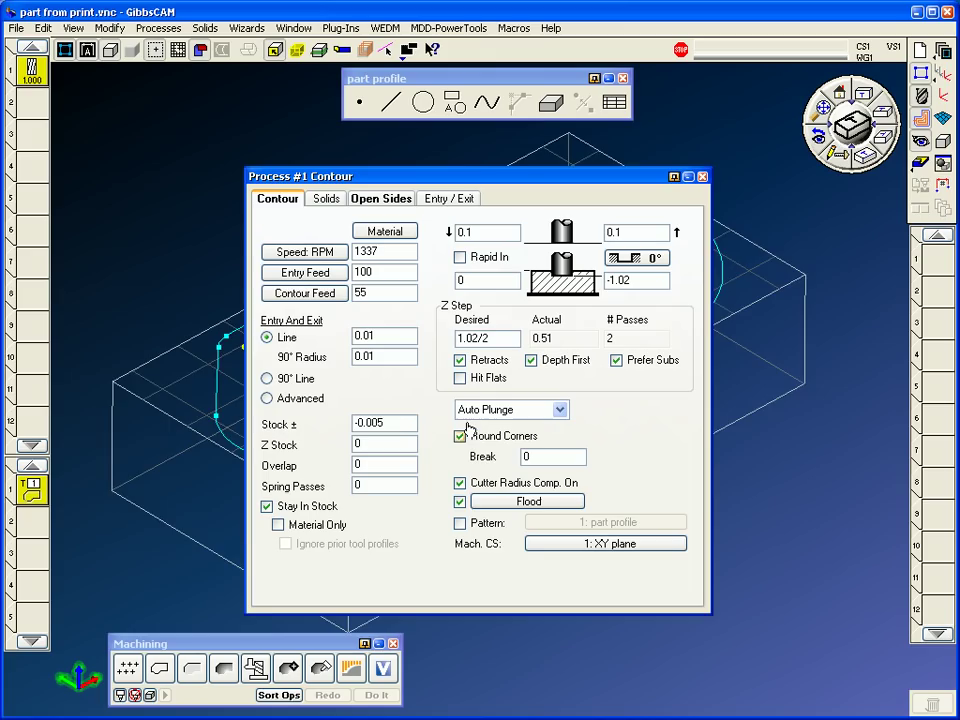
double_click(397, 424)
text(.01)
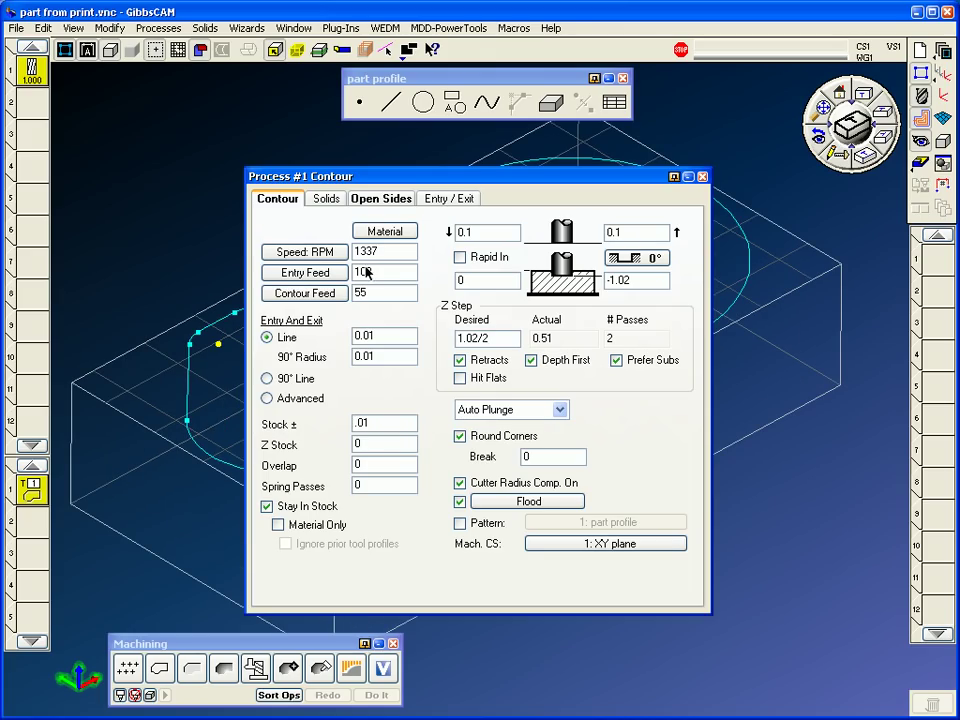
Load the calculated spindle speed, entry feed and contour feed into contour process 1.
click(305, 251)
click(310, 272)
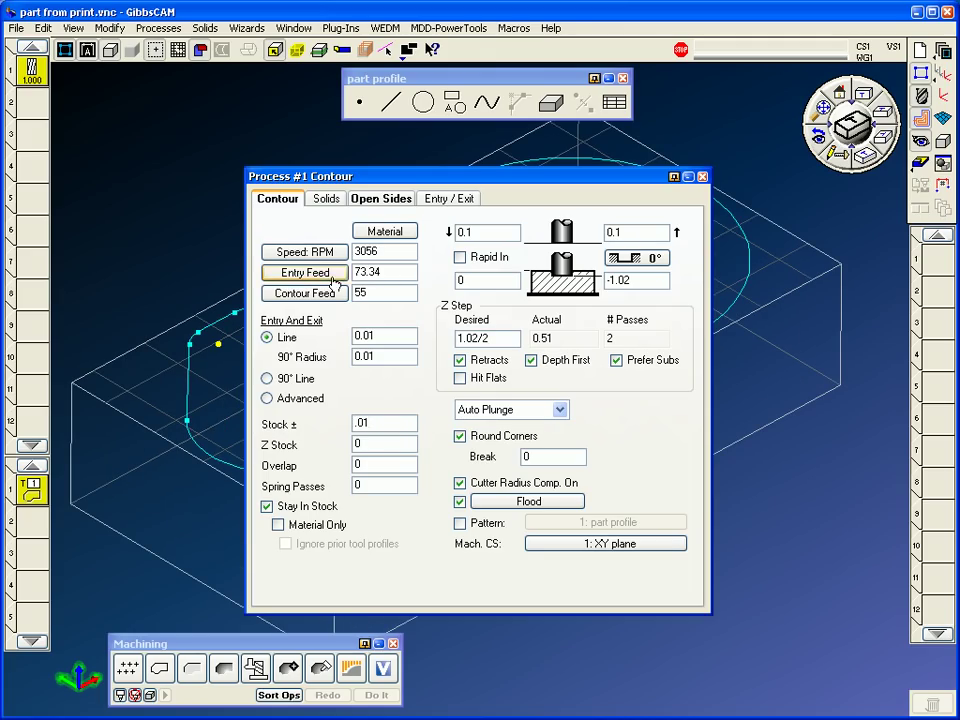
click(325, 293)
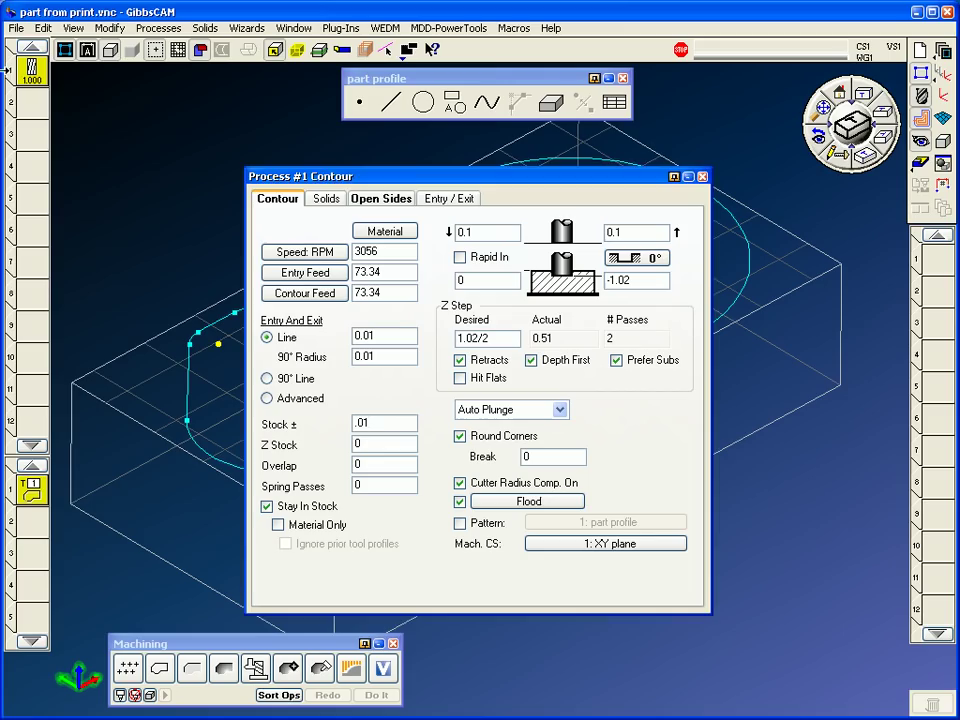
Create a second contour process with tool 1, set its side stock to 0 and close it.
drag(28, 75, 29, 519)
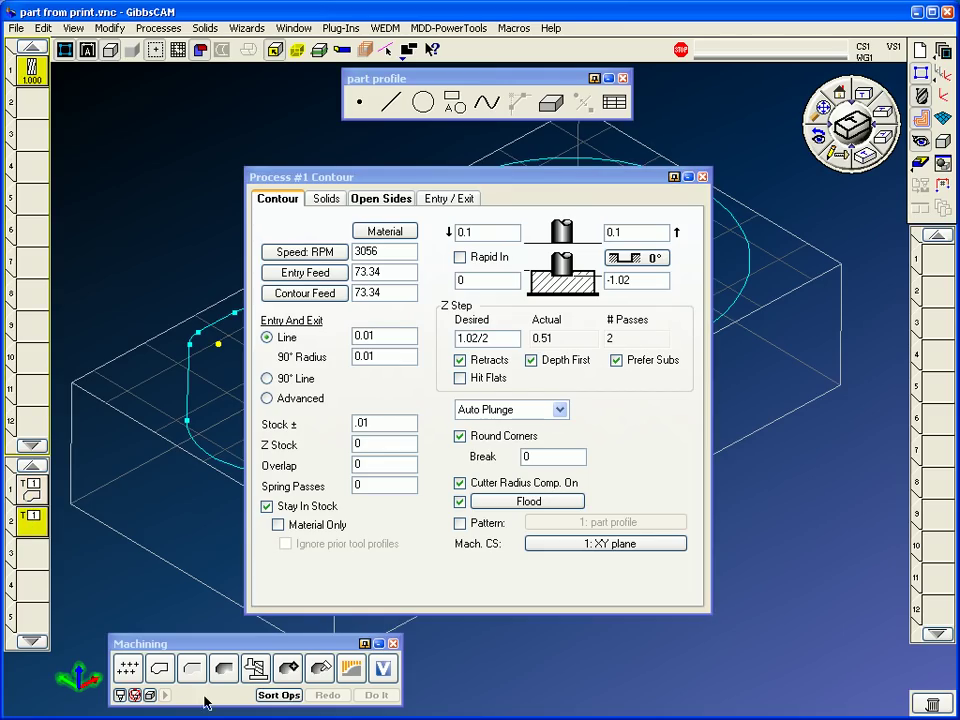
drag(160, 668, 30, 518)
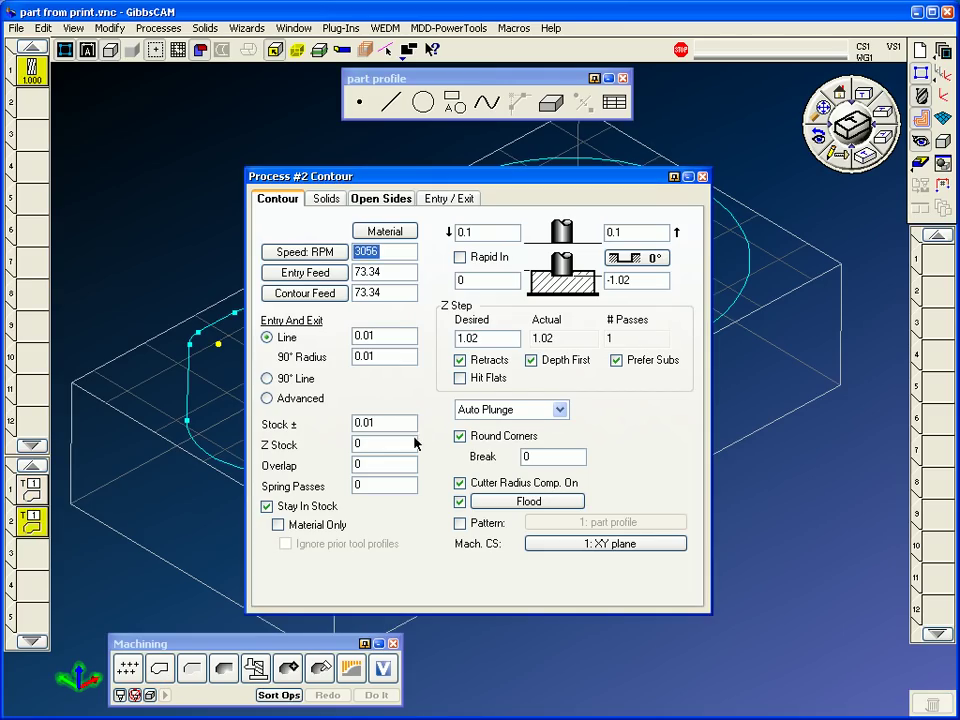
double_click(386, 426)
text(0)
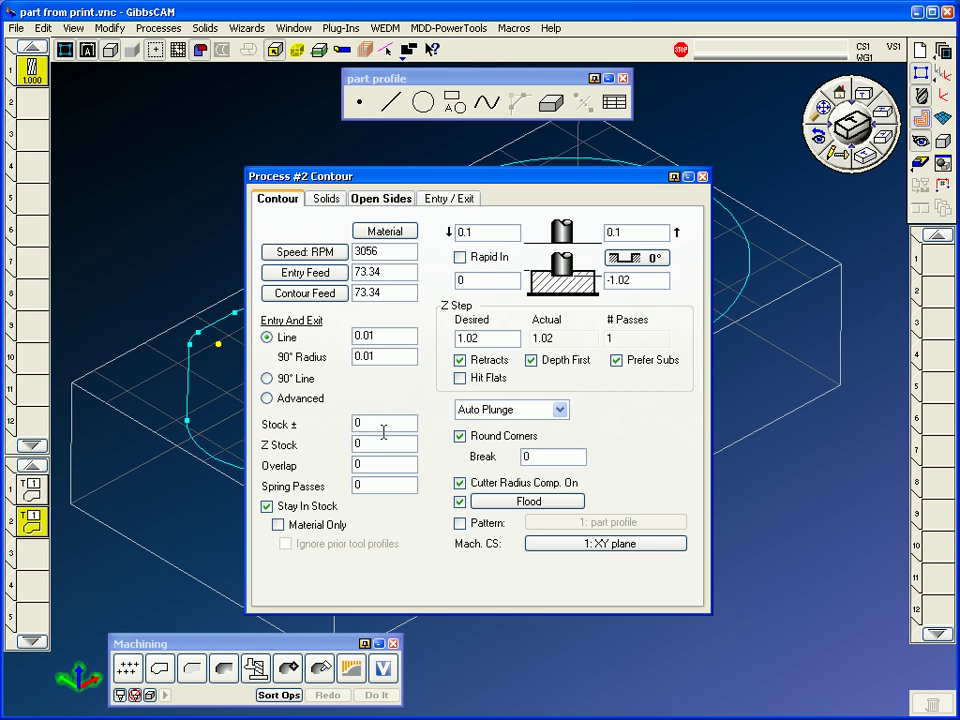
click(702, 177)
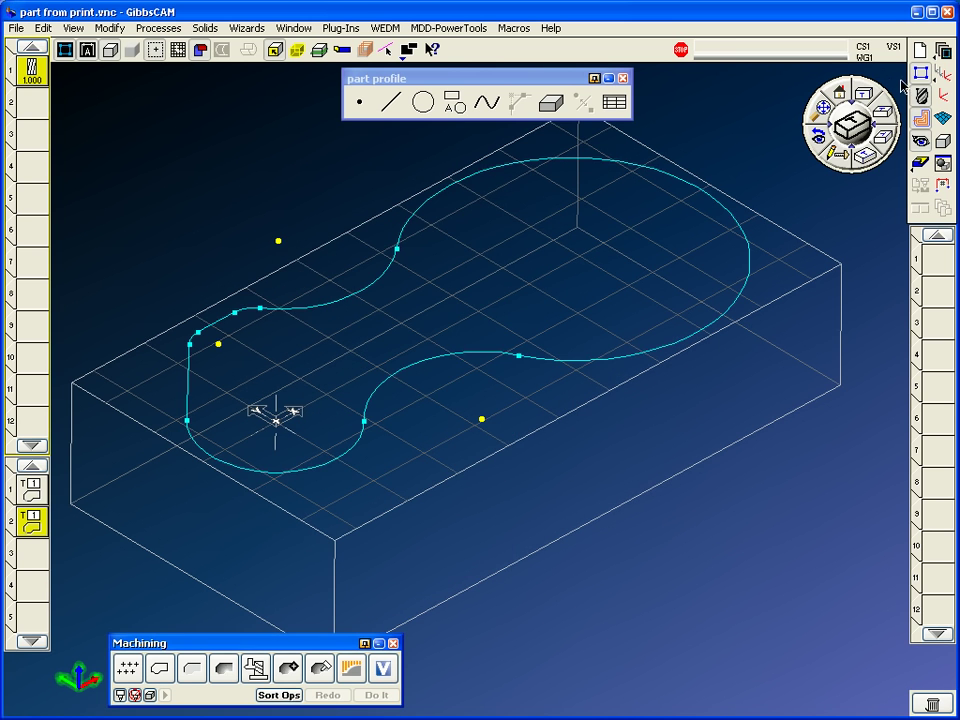
In the top view, pick the profile's angled line as the cut start and extend the start point beyond the line's lower end.
click(865, 94)
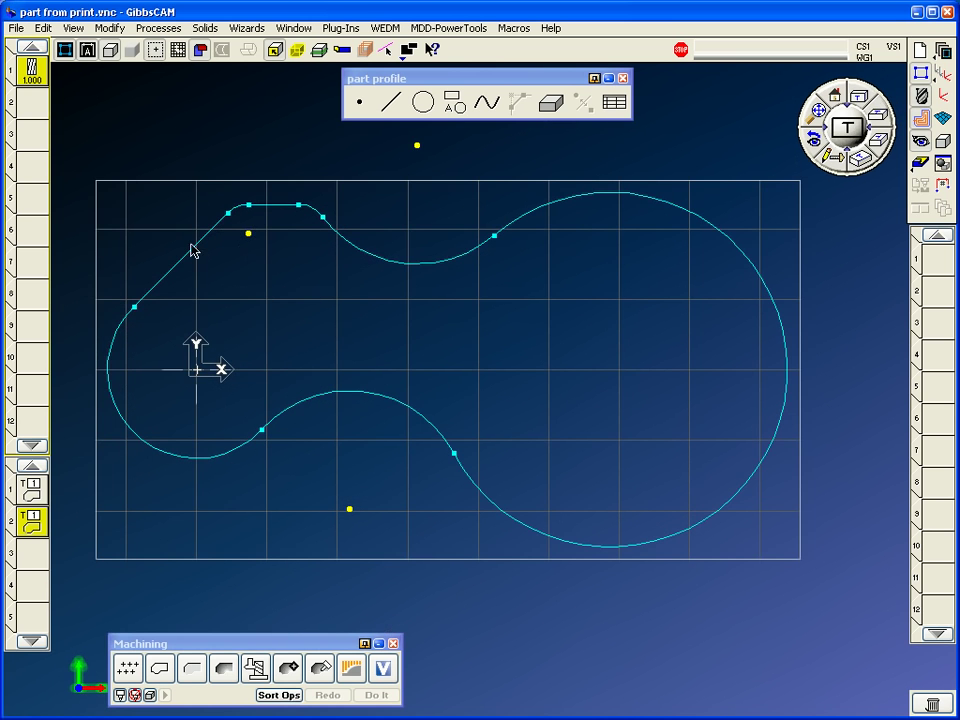
double_click(265, 206)
click(184, 258)
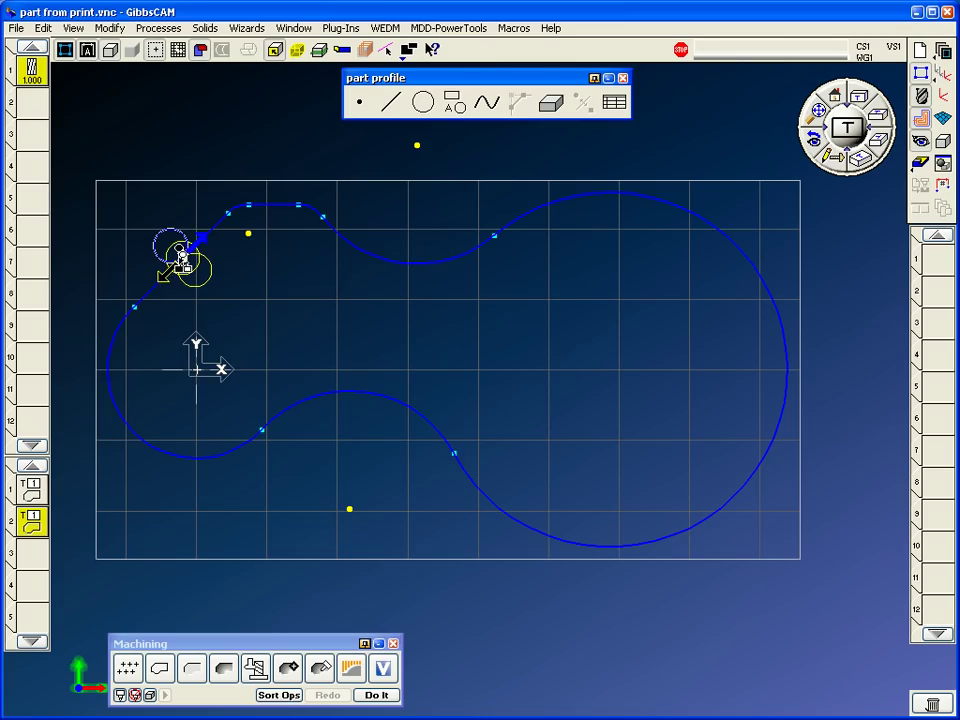
drag(84, 358, 67, 372)
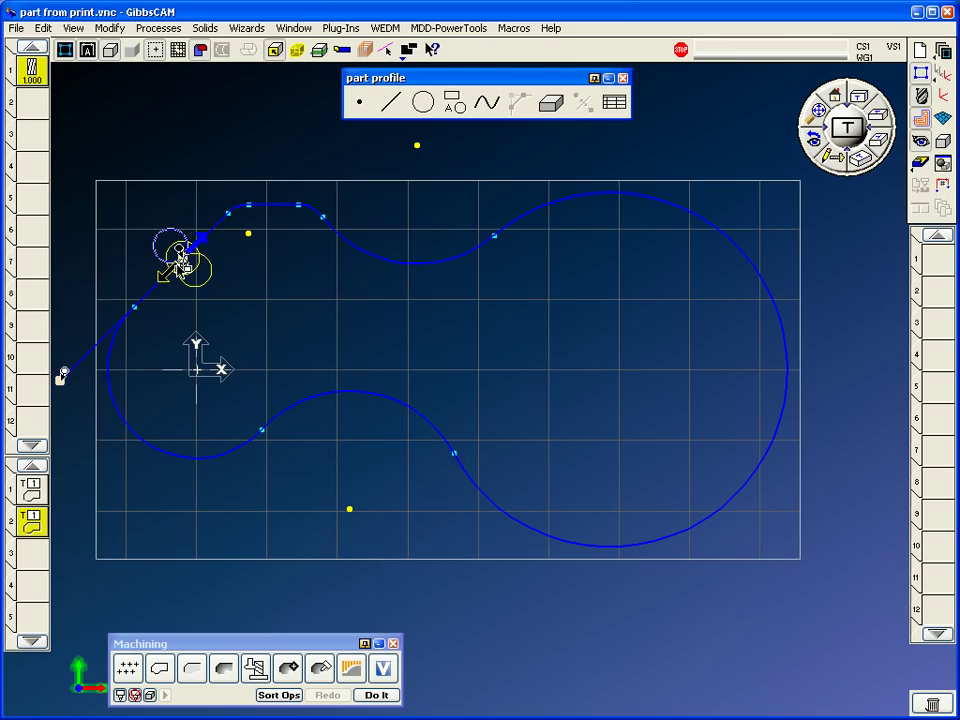
Try the end feature on the short upper horizontal line and on the large arc, sliding the end point along each.
click(271, 204)
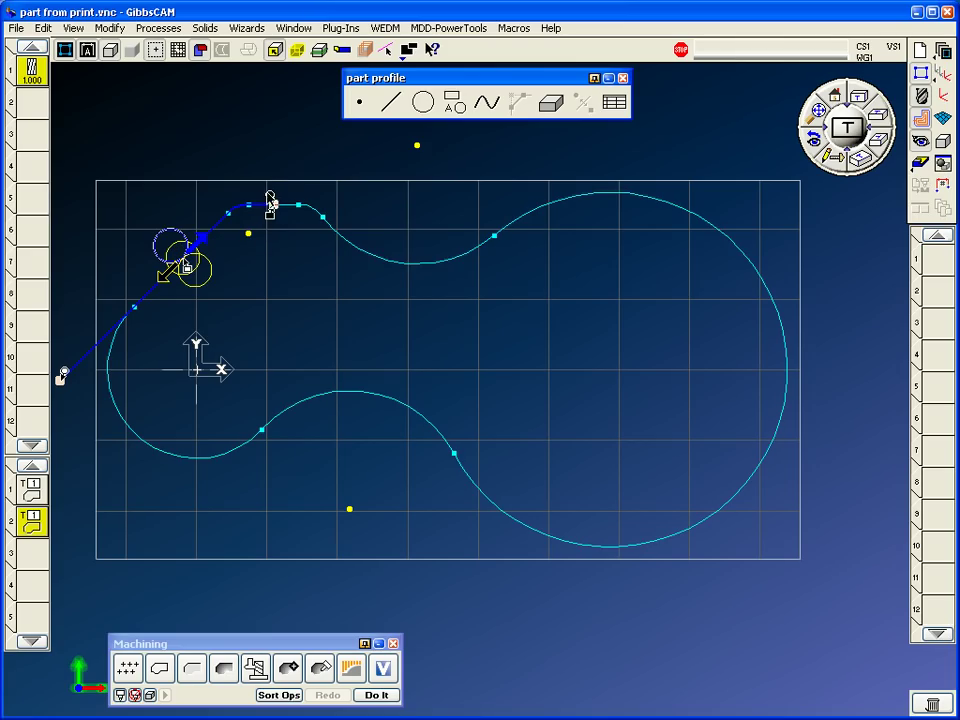
drag(271, 198, 361, 200)
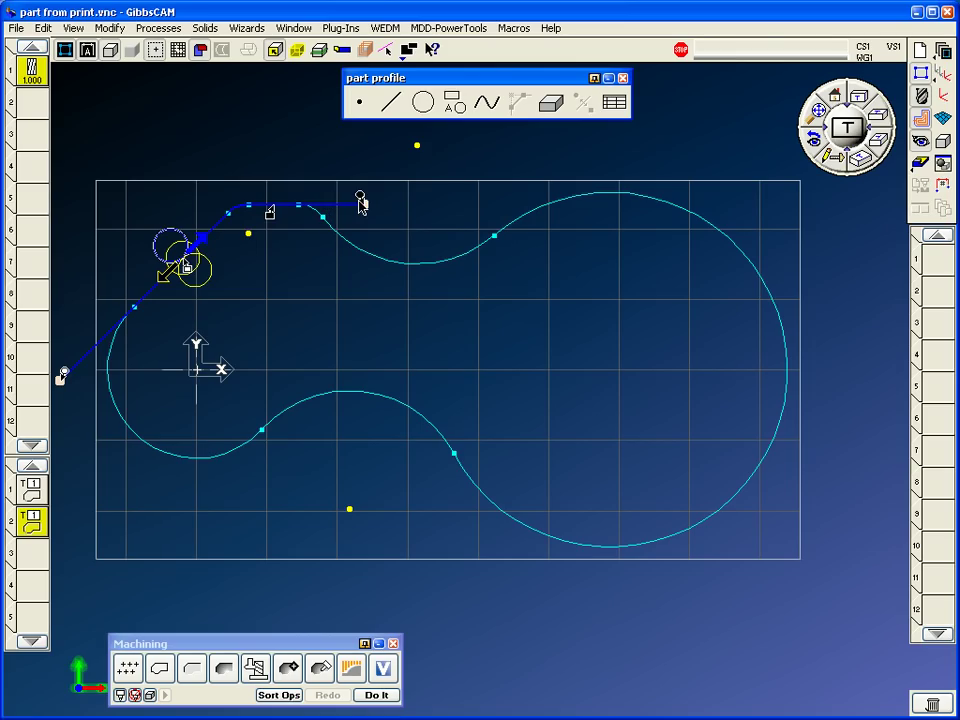
drag(360, 197, 345, 200)
right_click(552, 203)
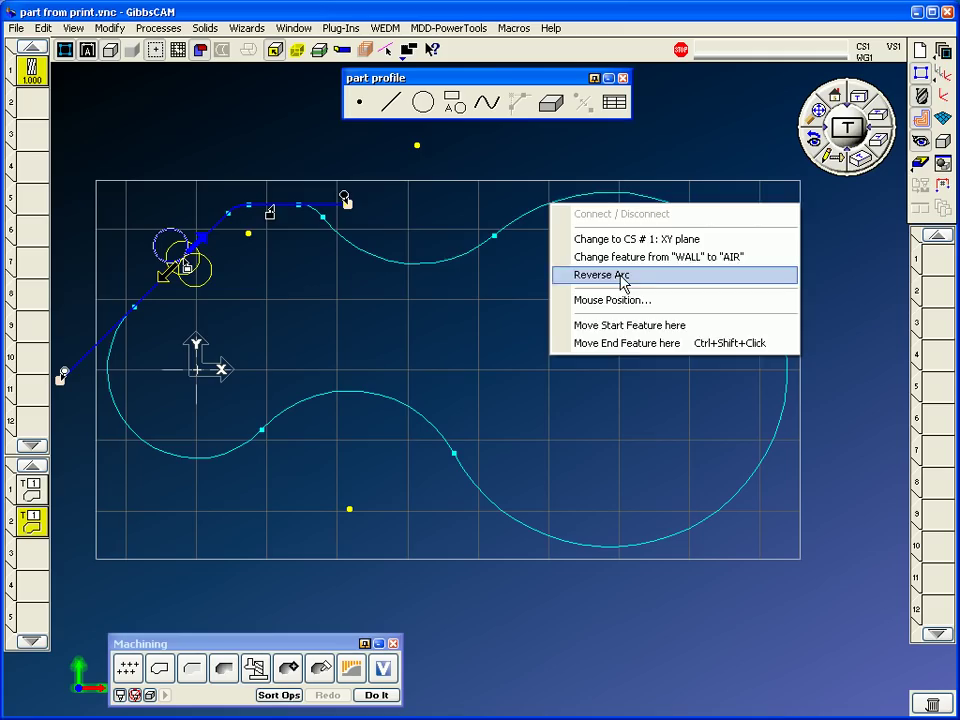
click(634, 343)
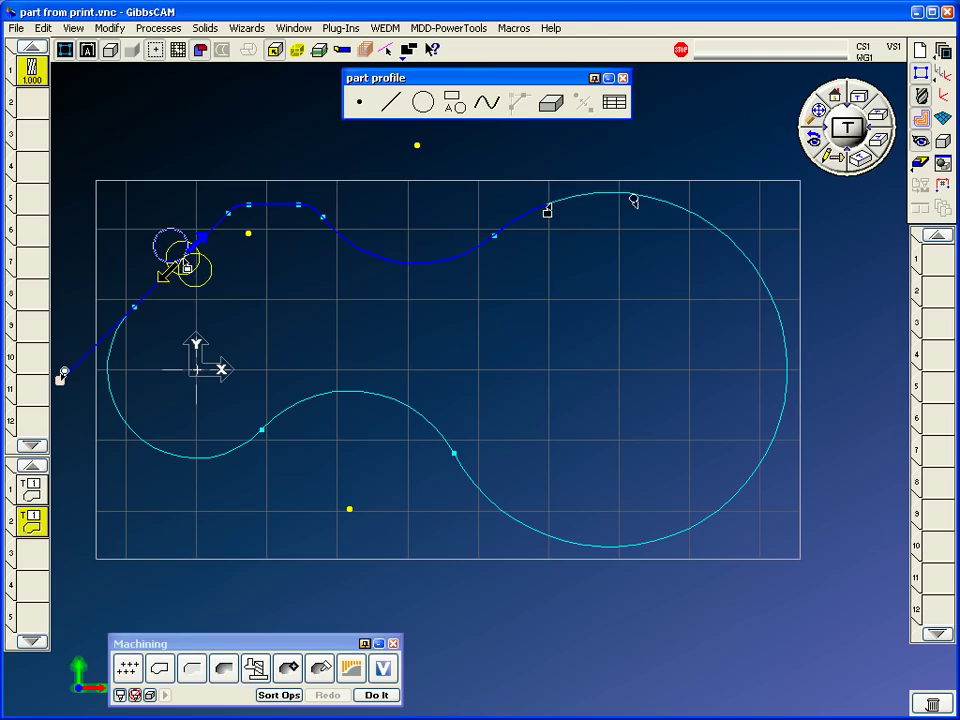
drag(727, 515, 488, 493)
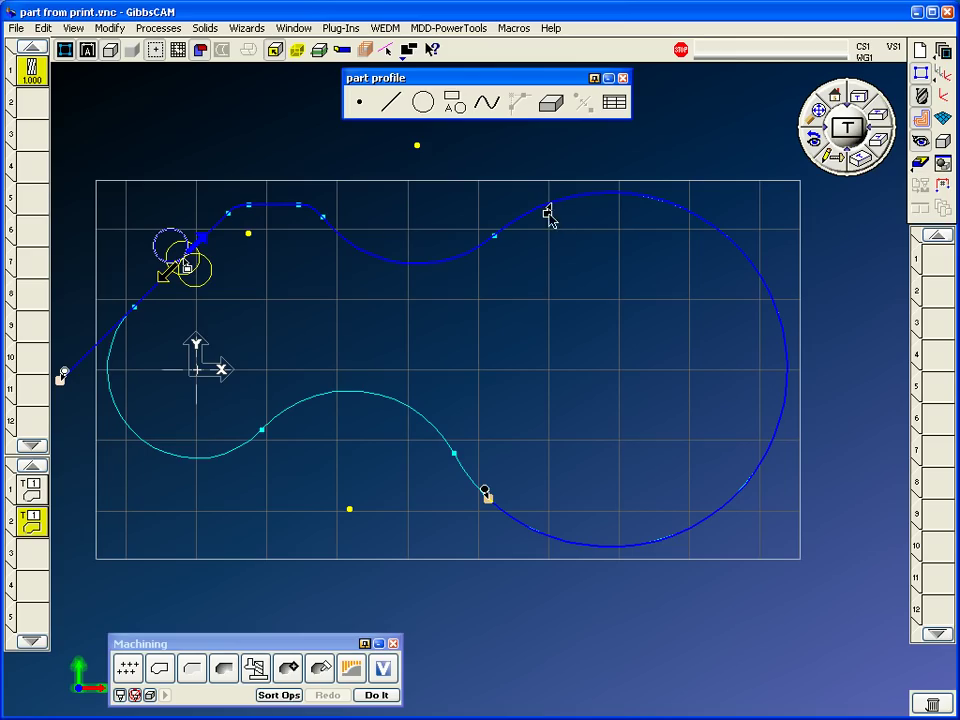
Place the end feature on the upper part of the angled line and generate the two contour operations.
click(212, 232)
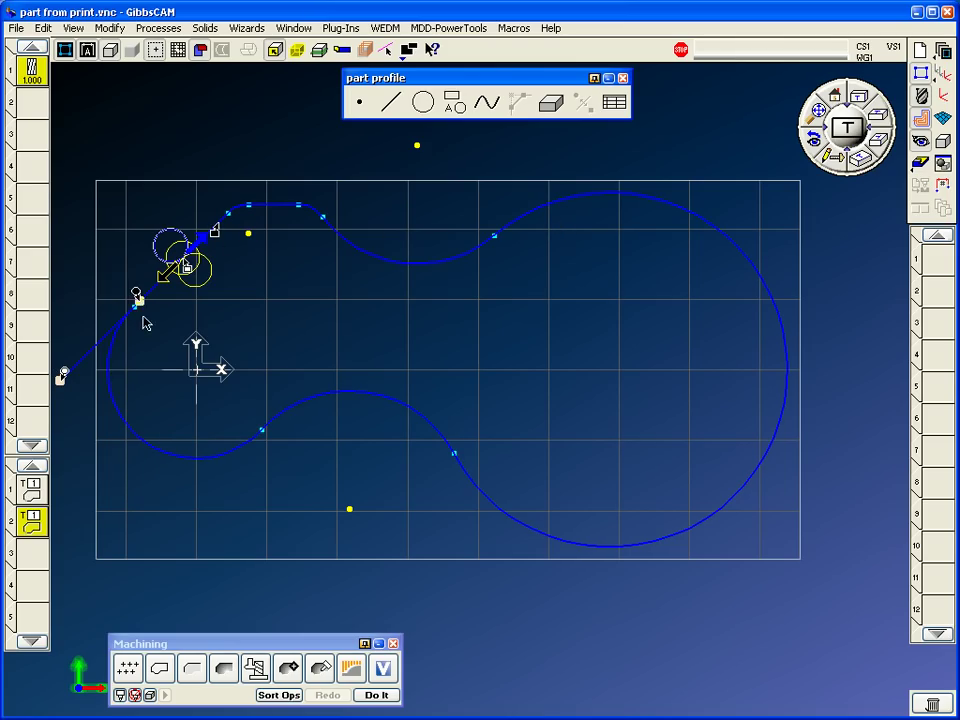
click(376, 694)
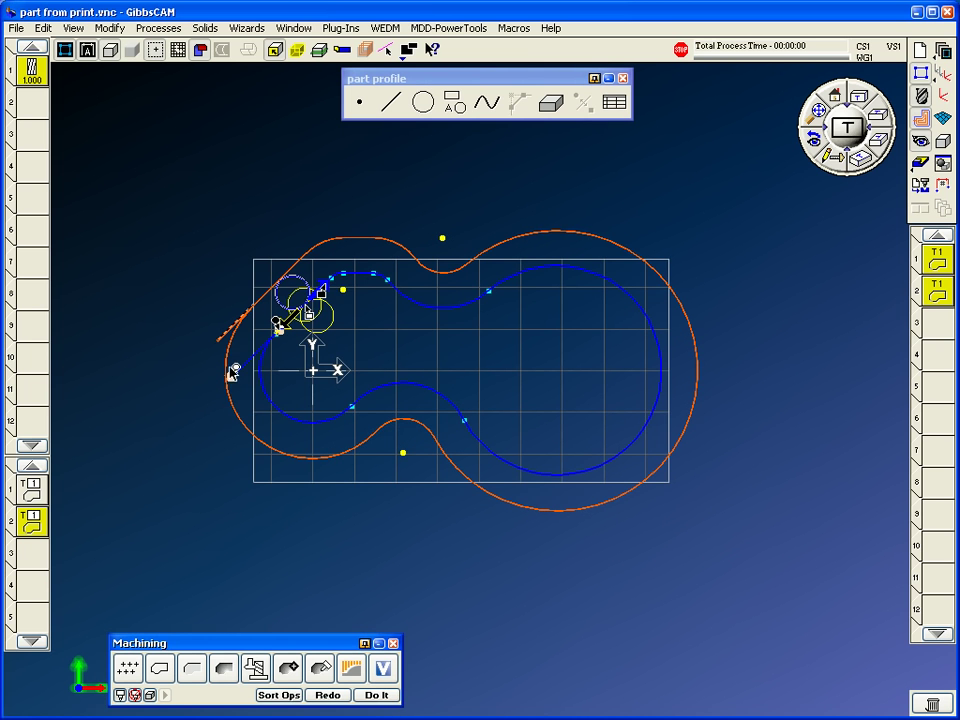
Extend the start point much farther out along the angled line and redo the contour operations.
drag(237, 373, 88, 515)
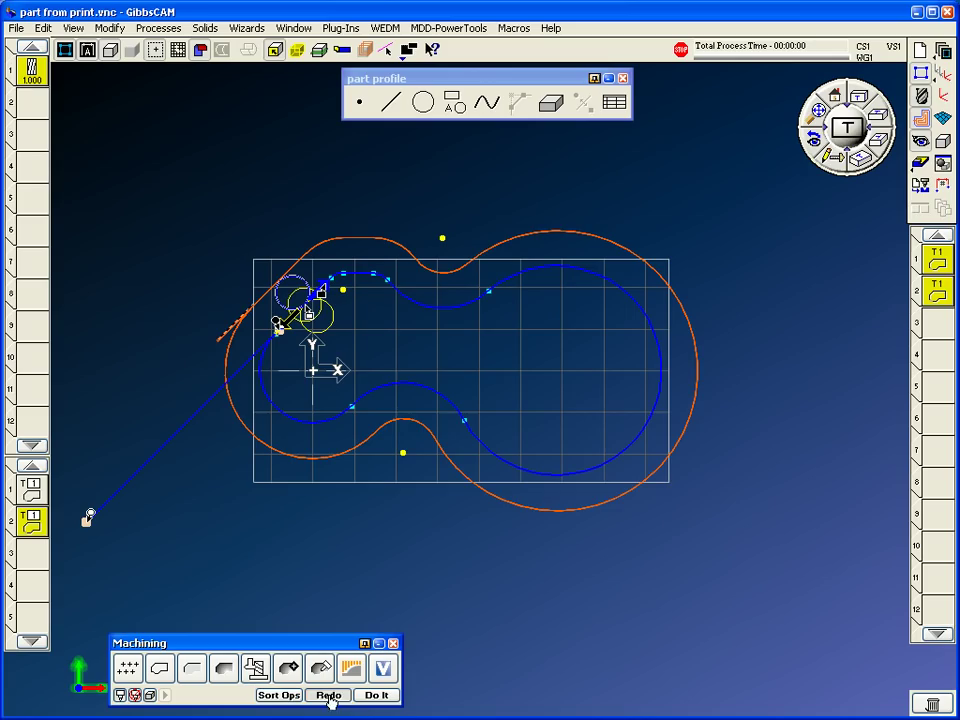
click(327, 694)
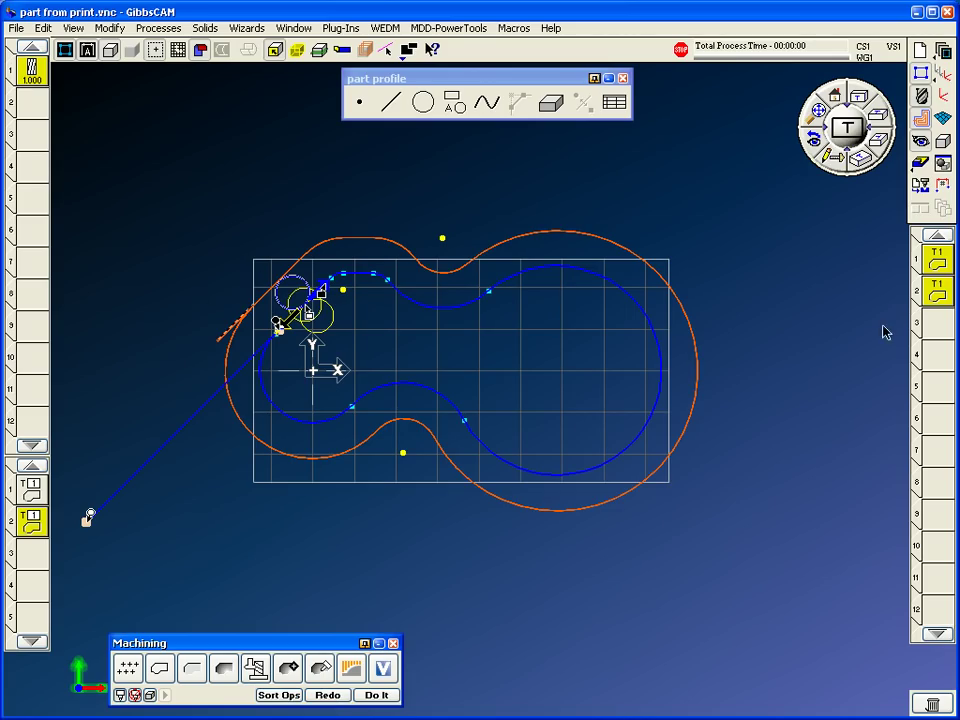
Simulate the operations in Flash CPR, stop at the detected clash and examine the tool against the part up close.
click(921, 163)
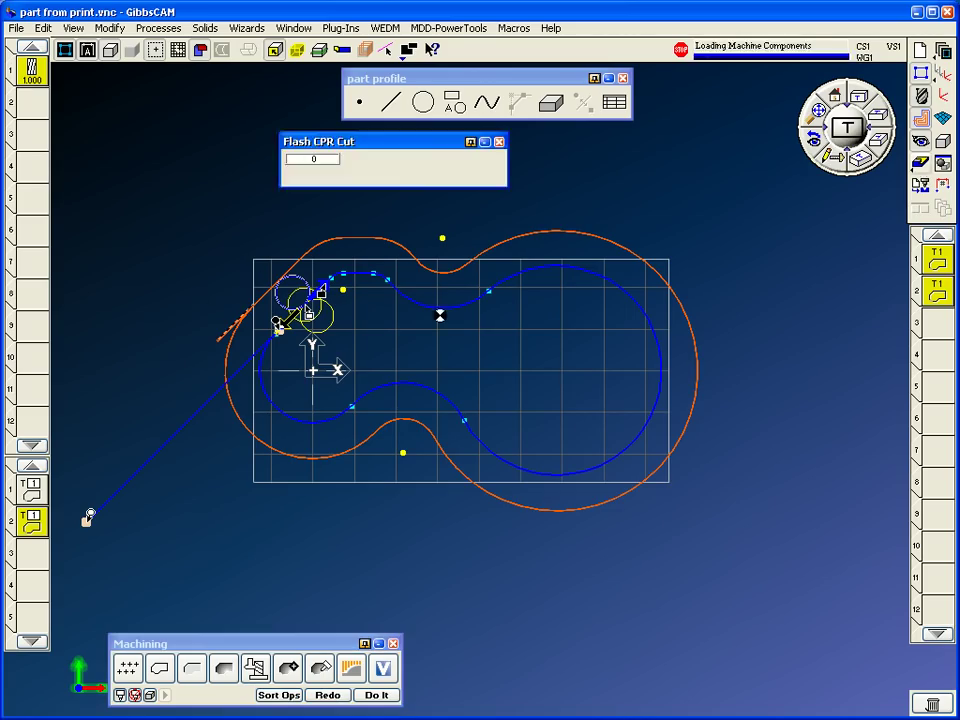
click(459, 159)
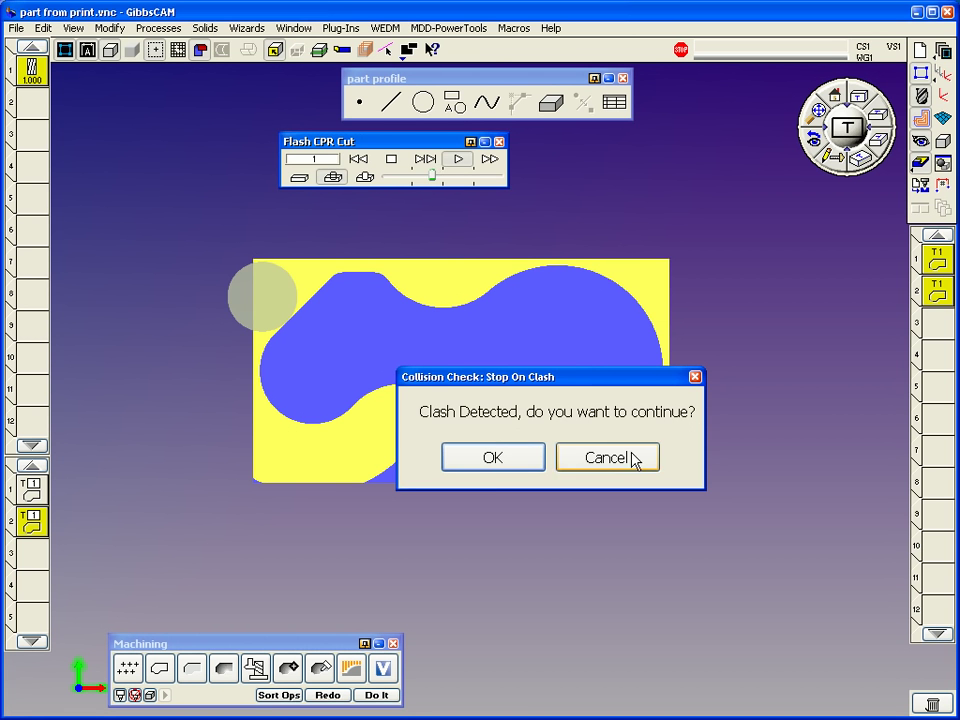
click(630, 457)
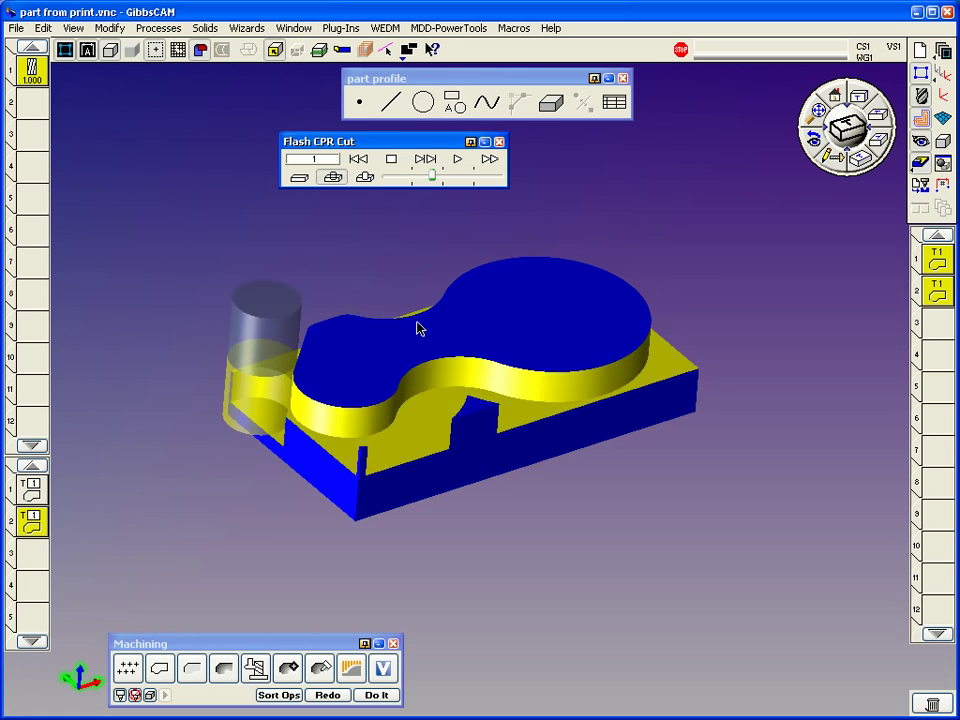
scroll(418, 328, up, 5)
middle_drag(473, 320, 478, 316)
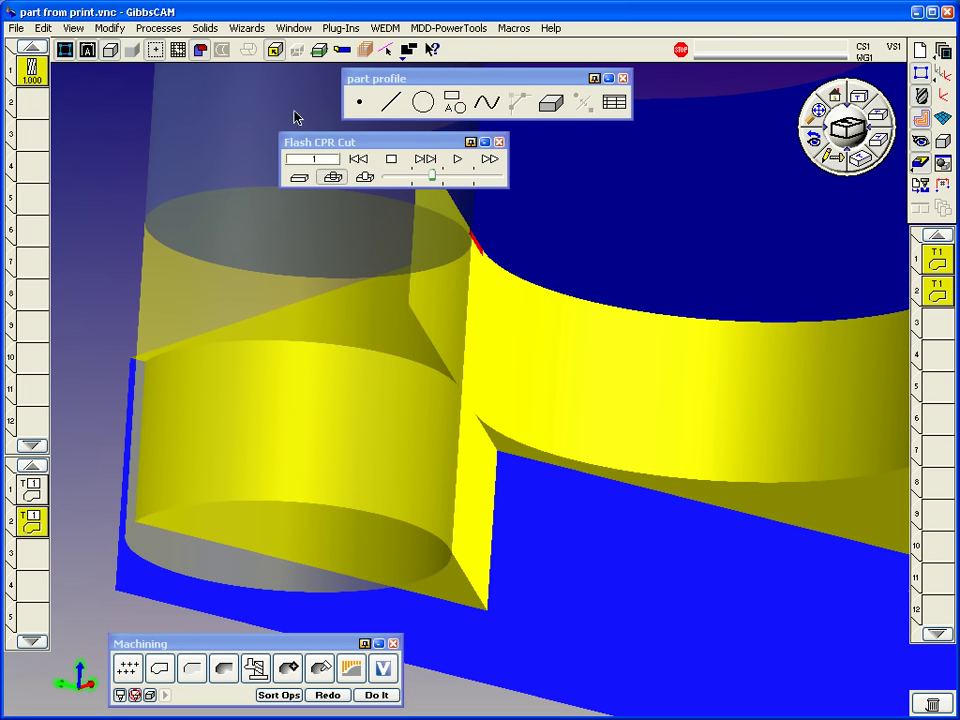
Check the collision options in the Flash CPR settings and close them.
right_click(352, 141)
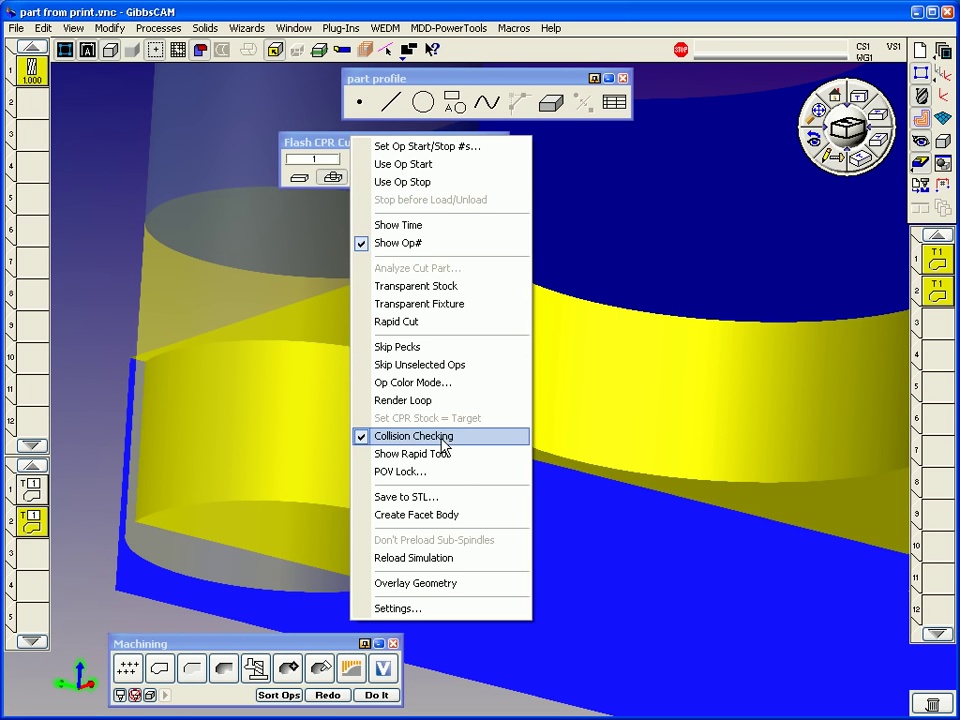
click(418, 608)
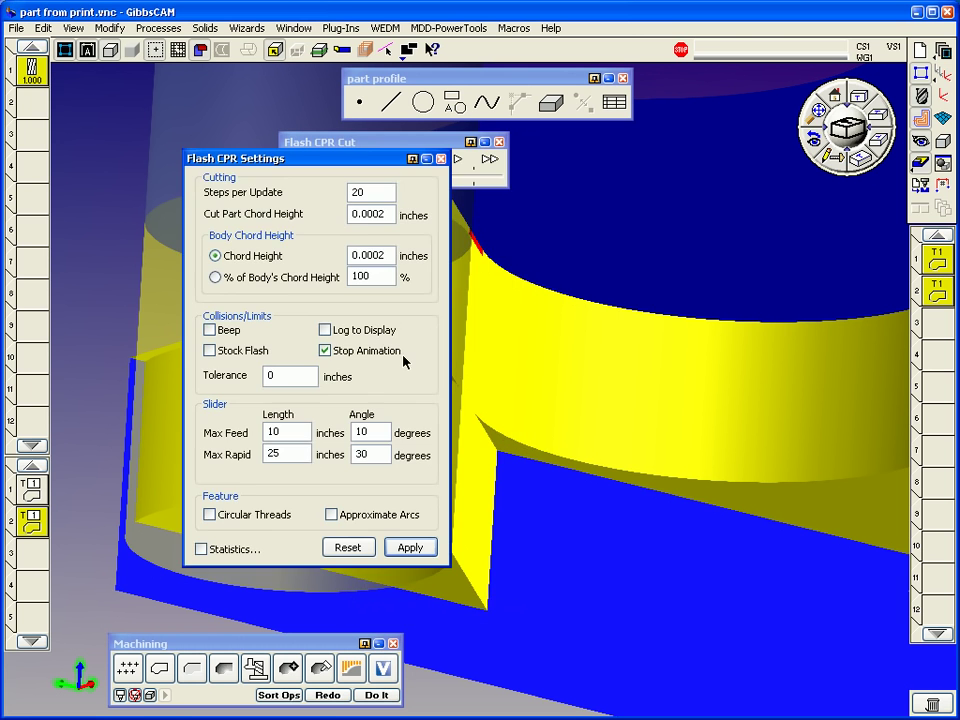
click(440, 158)
Set milling tool 1's flute length to 1.25 and close the tool definition.
double_click(30, 70)
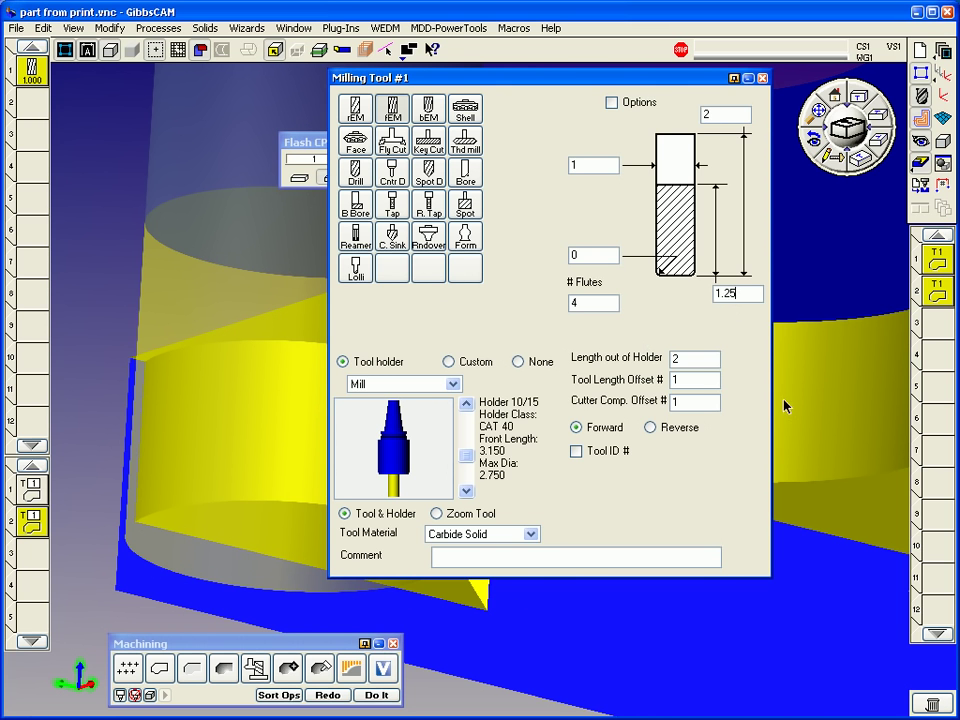
click(762, 78)
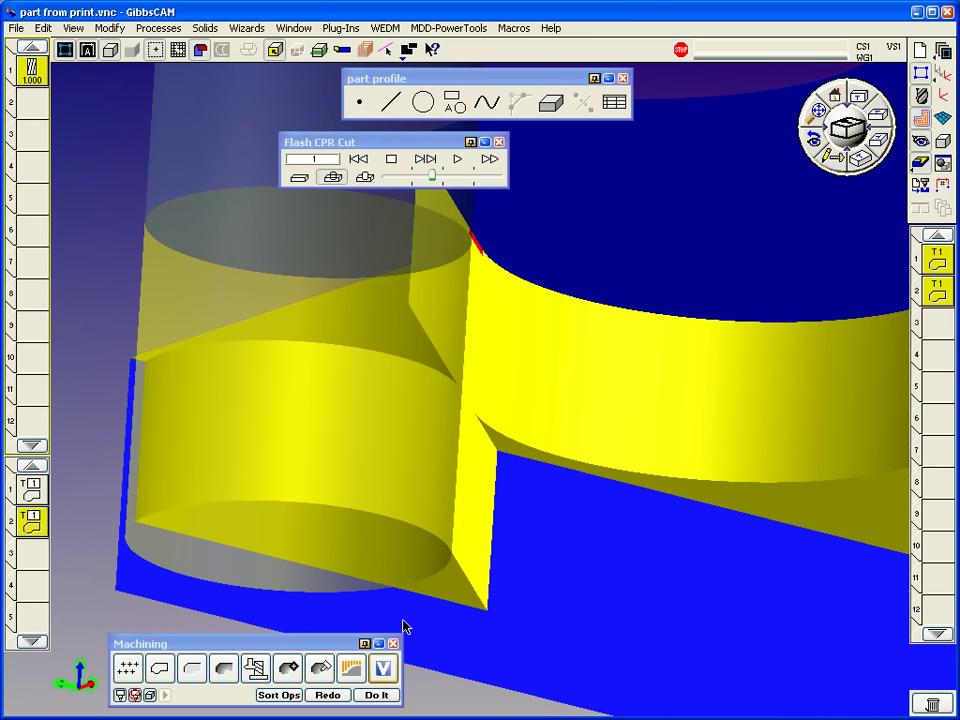
Stop the interrupted cut simulation, rewind it and play it again from the start.
click(458, 158)
click(462, 459)
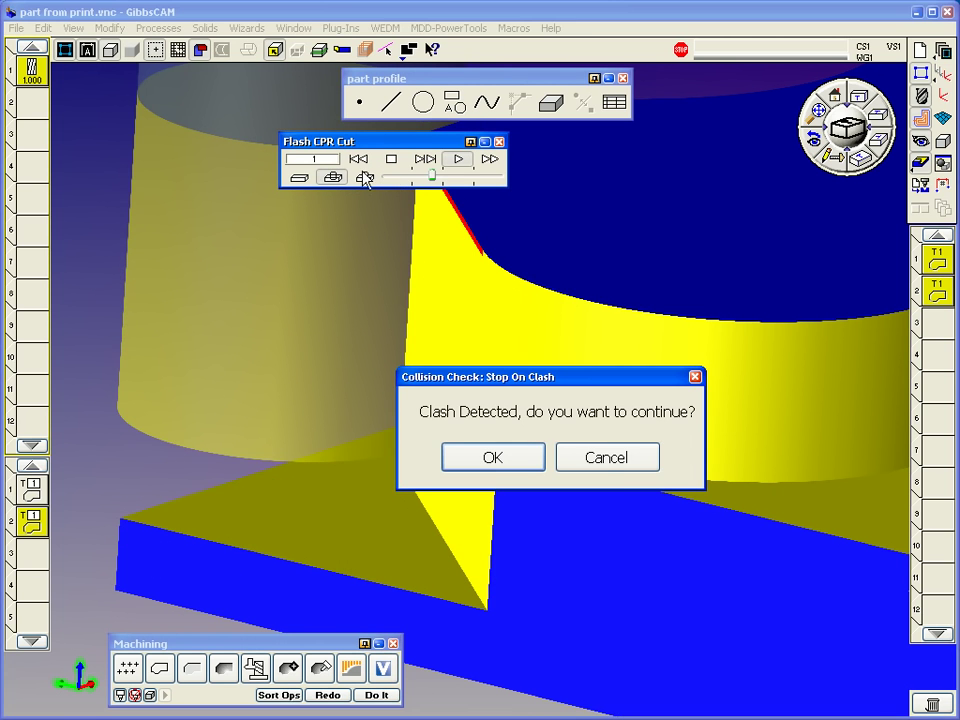
click(606, 460)
click(366, 161)
click(456, 160)
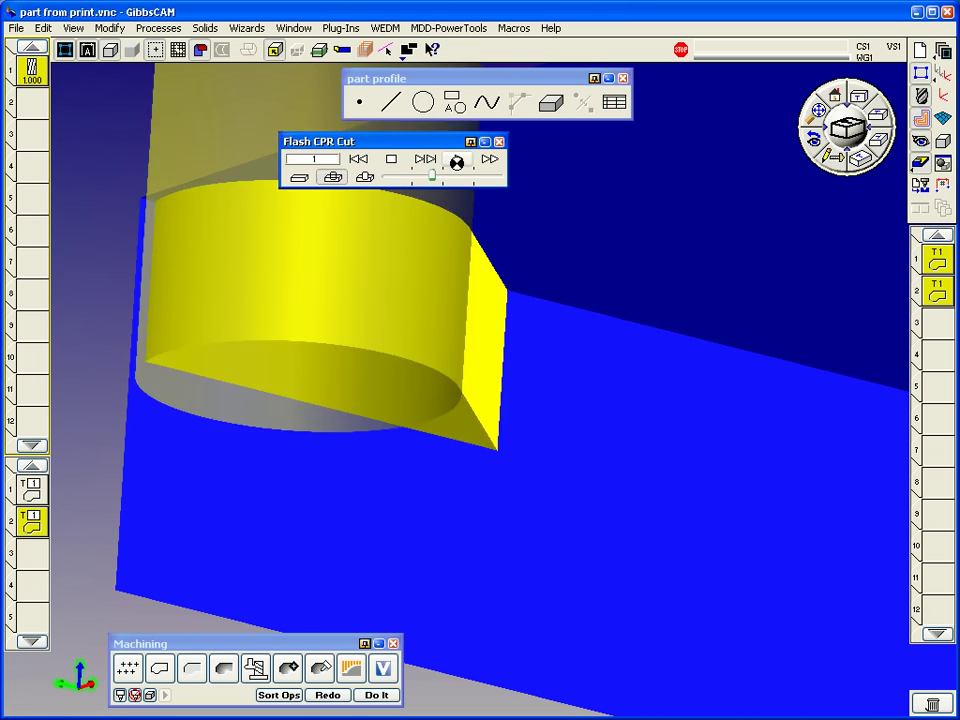
Examine the simulated part from above and at an angle, checking the walls and leftover stock at the edges.
scroll(667, 462, down, 3)
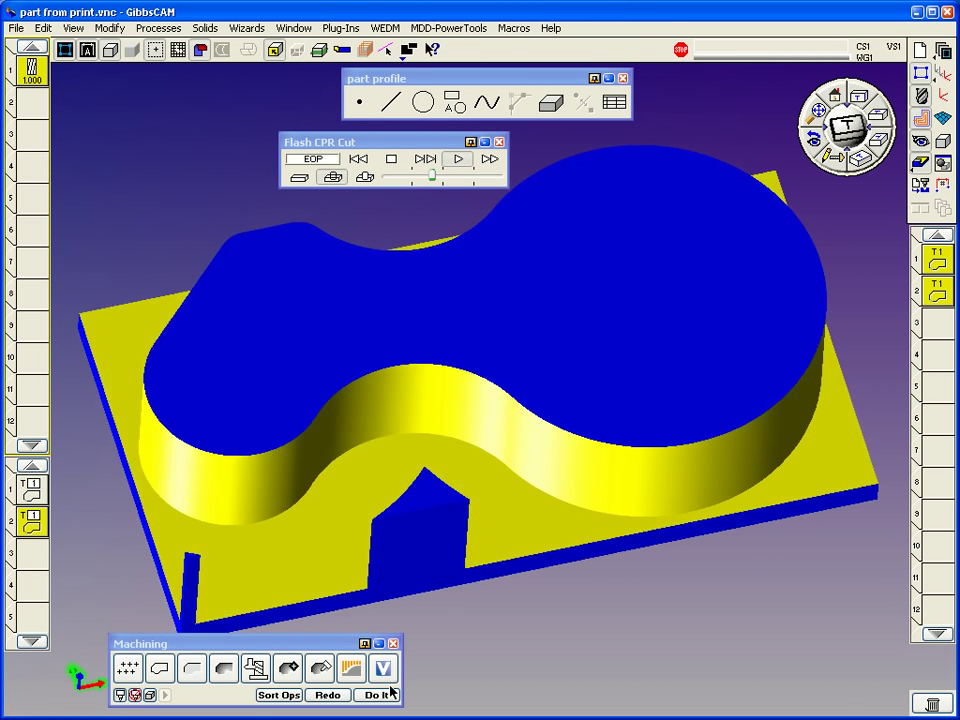
middle_drag(391, 687, 290, 408)
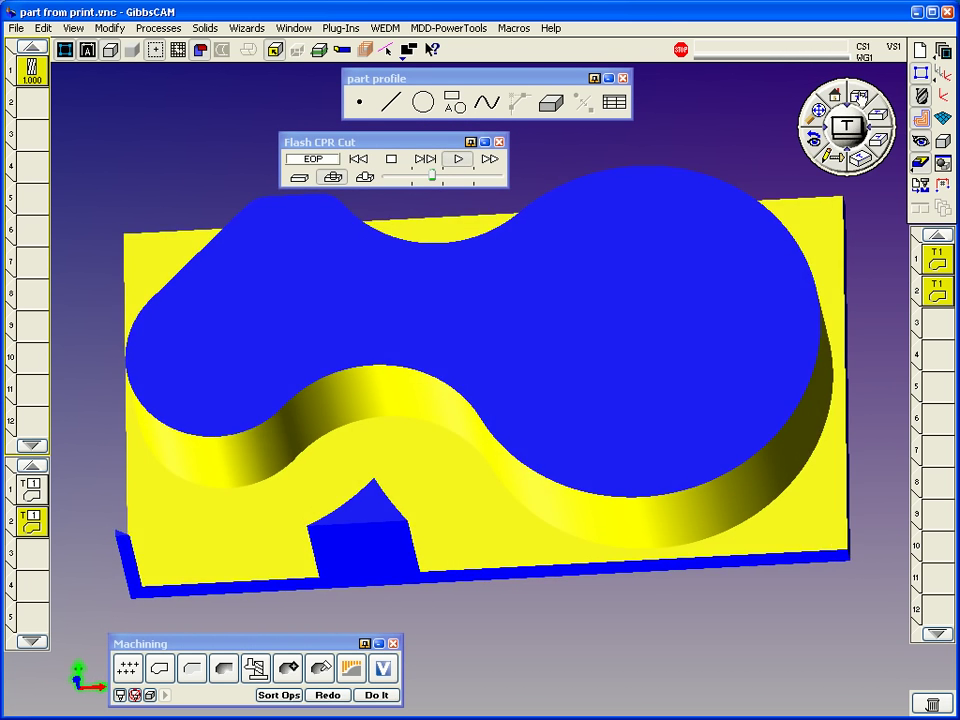
click(860, 96)
scroll(603, 661, down, 1)
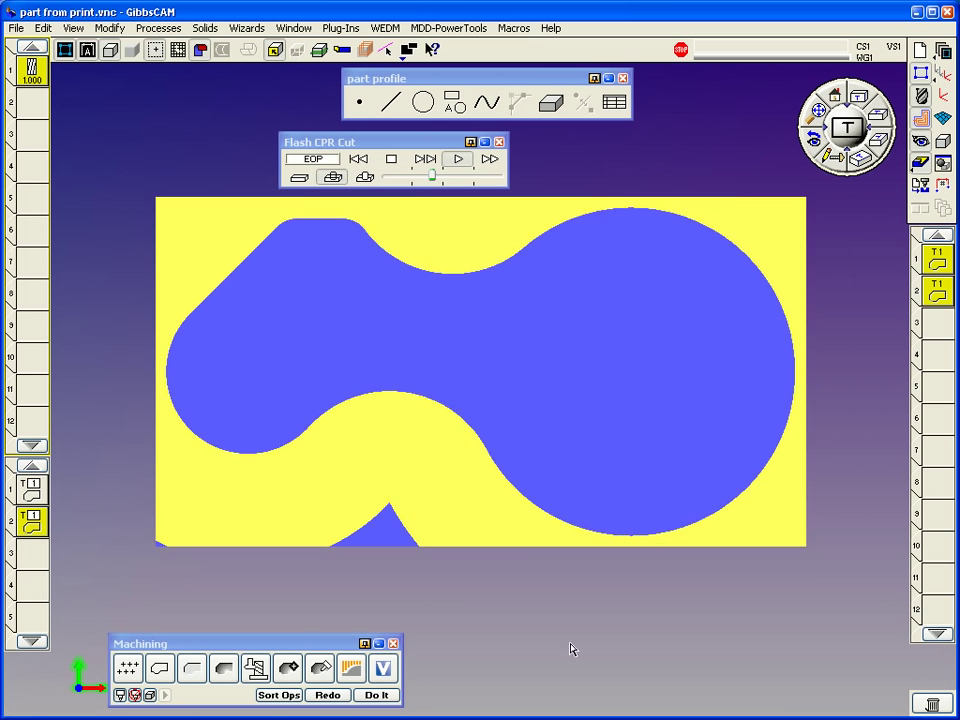
middle_drag(568, 642, 705, 261)
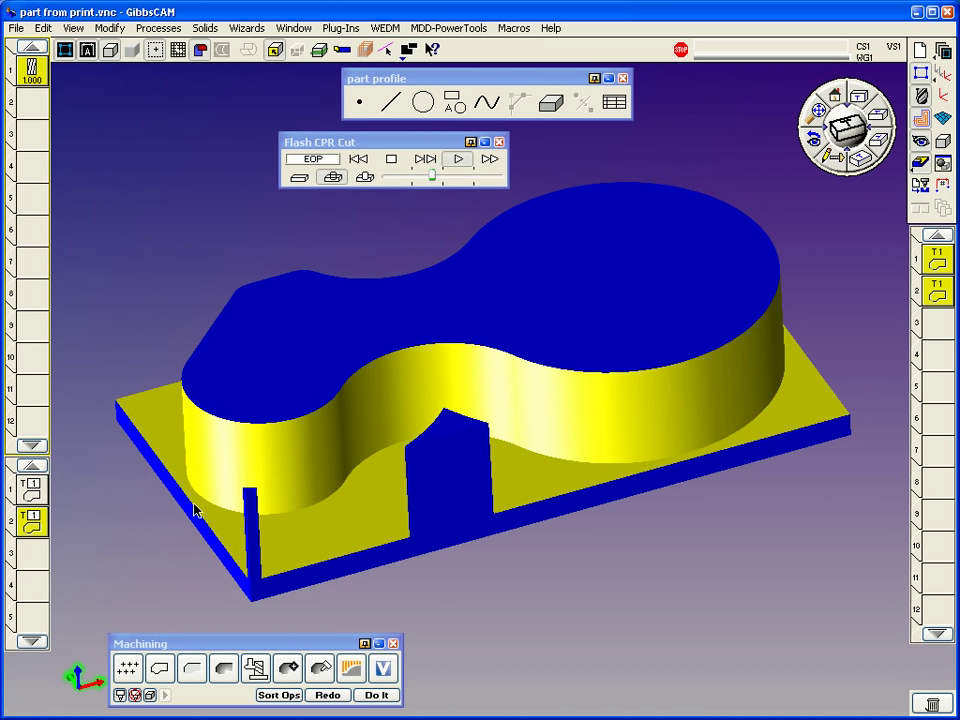
middle_drag(658, 457, 752, 478)
Select empty operation position 3, leave the simulation for the top view and deselect the profile.
click(943, 320)
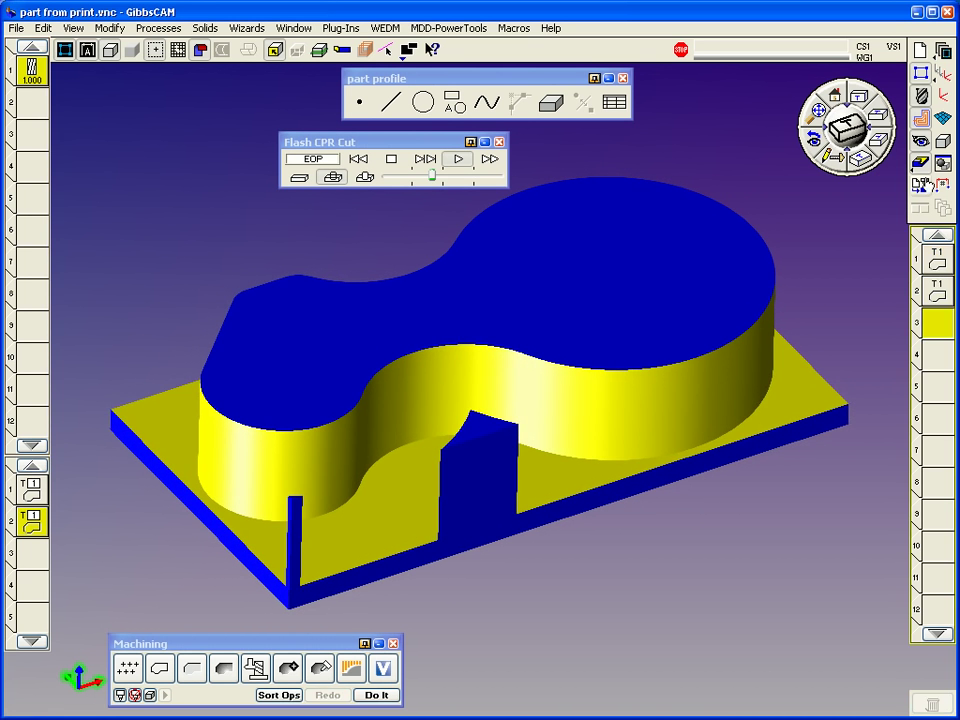
click(920, 164)
click(859, 98)
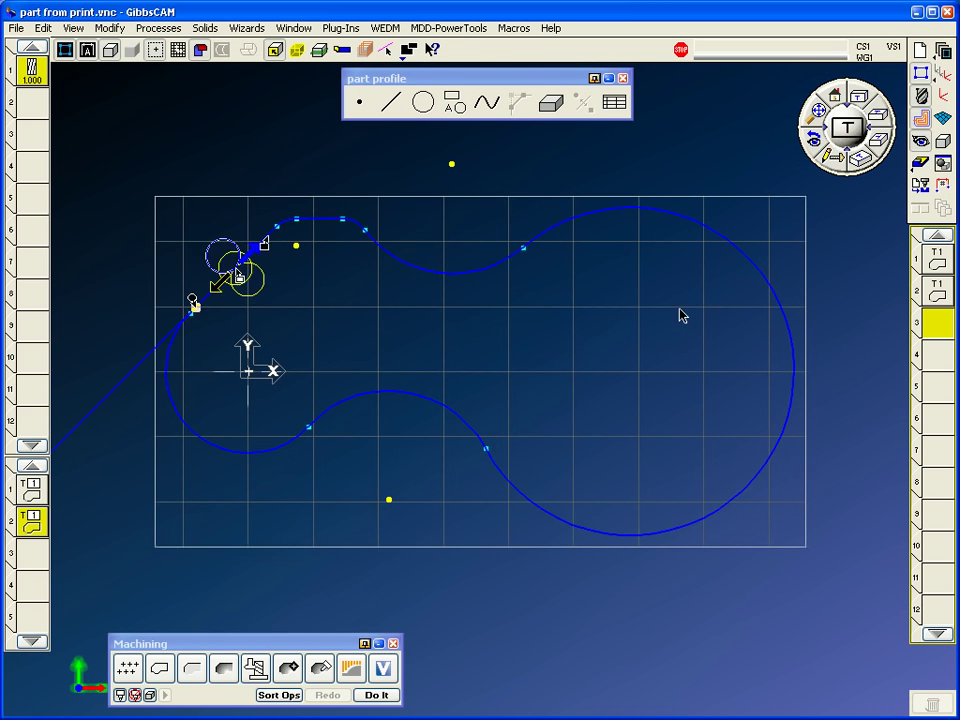
click(680, 311)
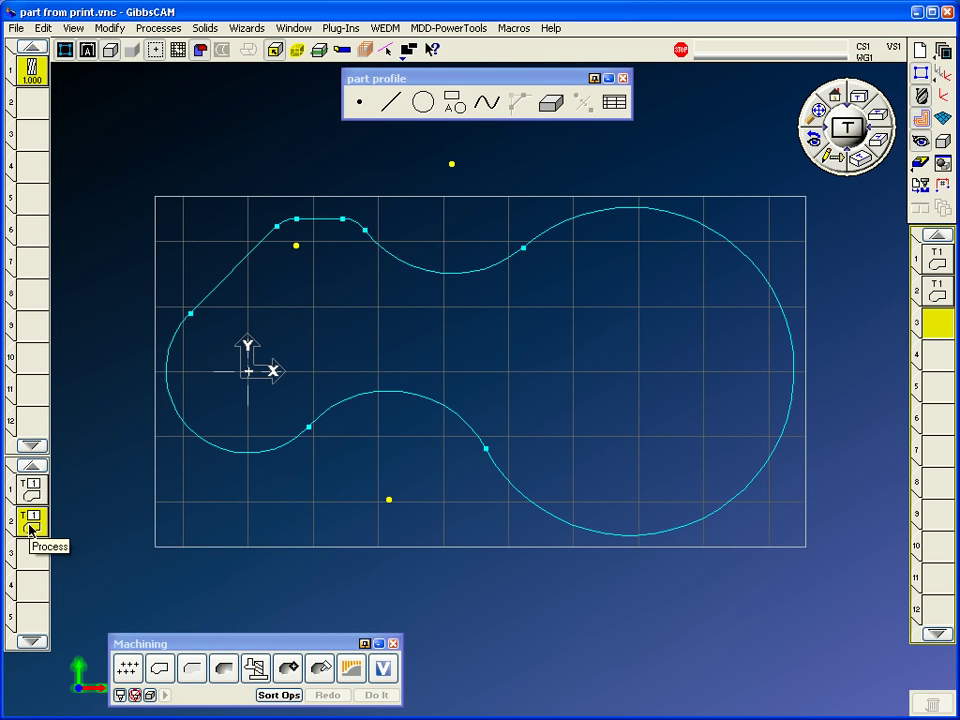
Delete the second contour process and sketch a two-segment Mouse Line from about X2.3 Y-2.2 through X1.5 Y-1.3, ending outside the stock.
drag(33, 515, 933, 704)
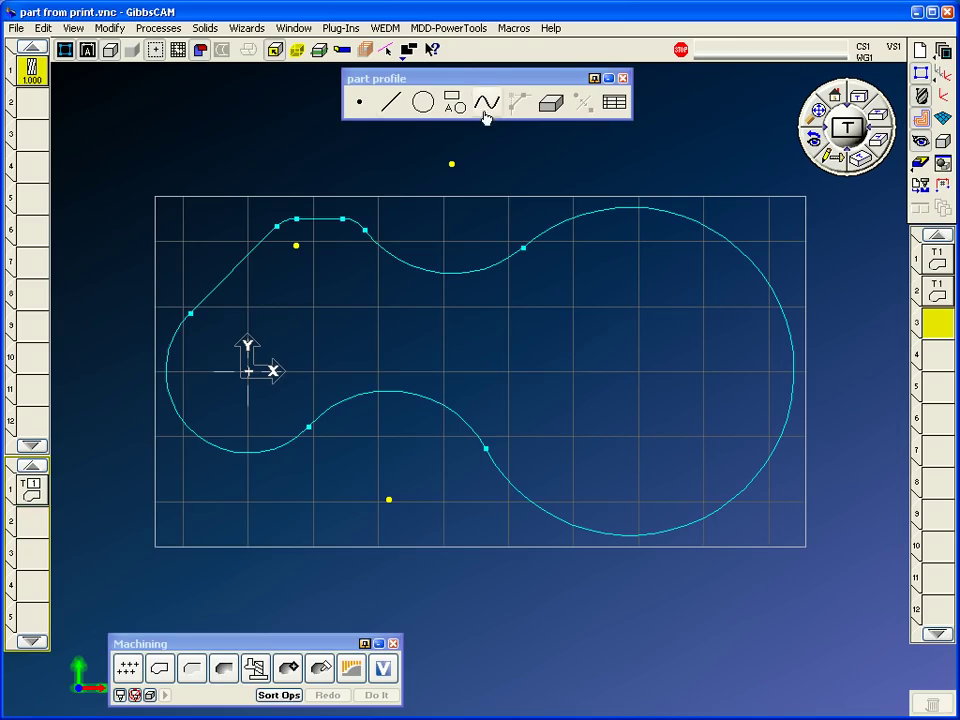
click(390, 102)
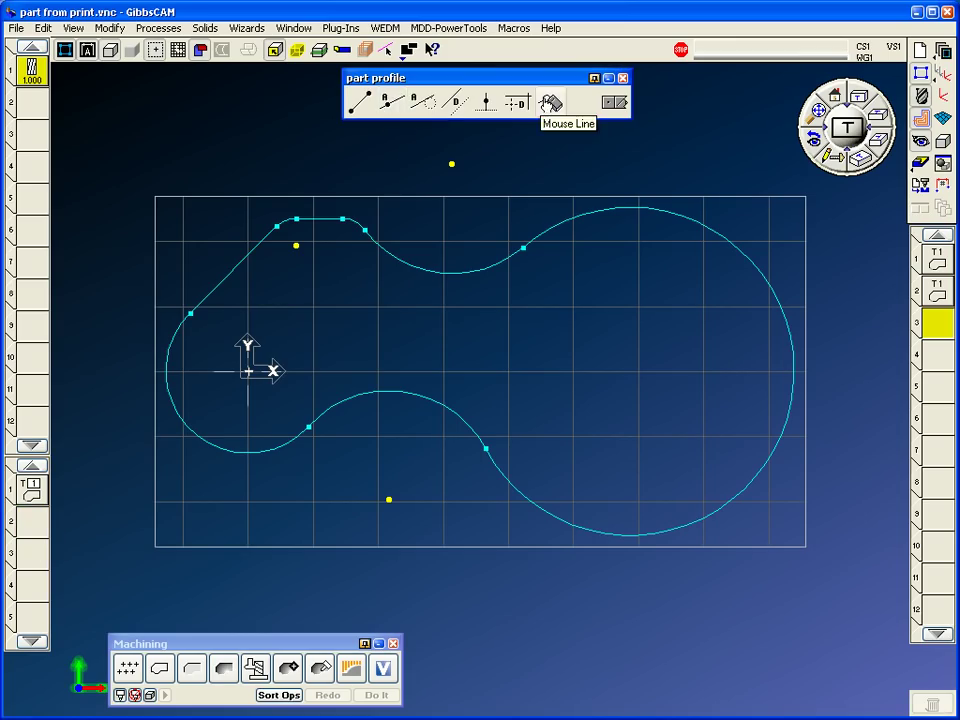
click(551, 101)
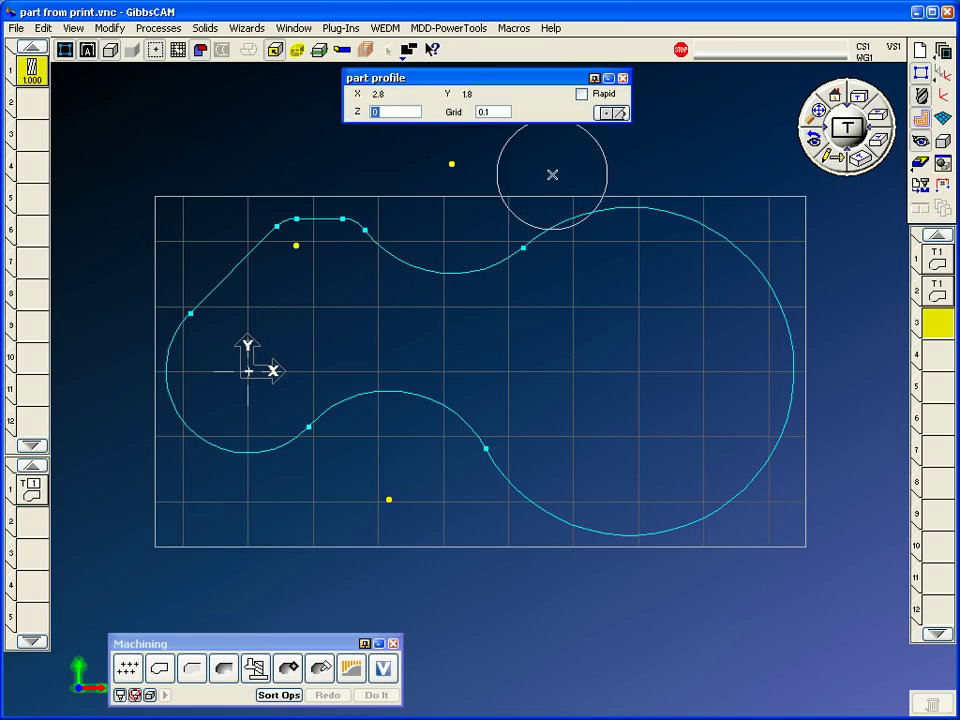
click(498, 610)
click(412, 513)
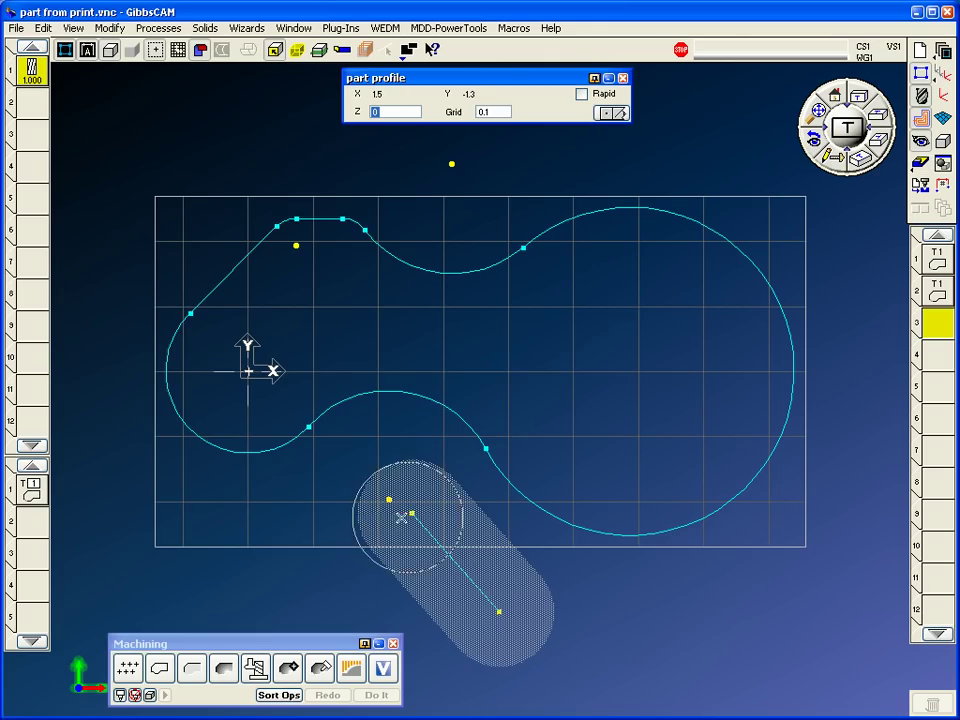
click(91, 511)
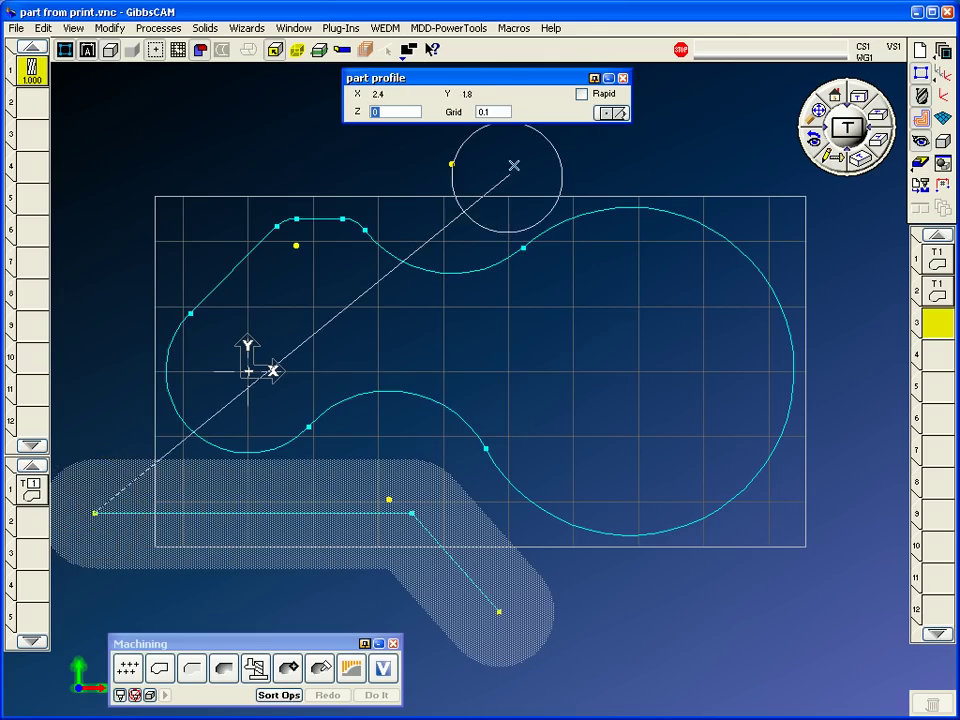
click(613, 112)
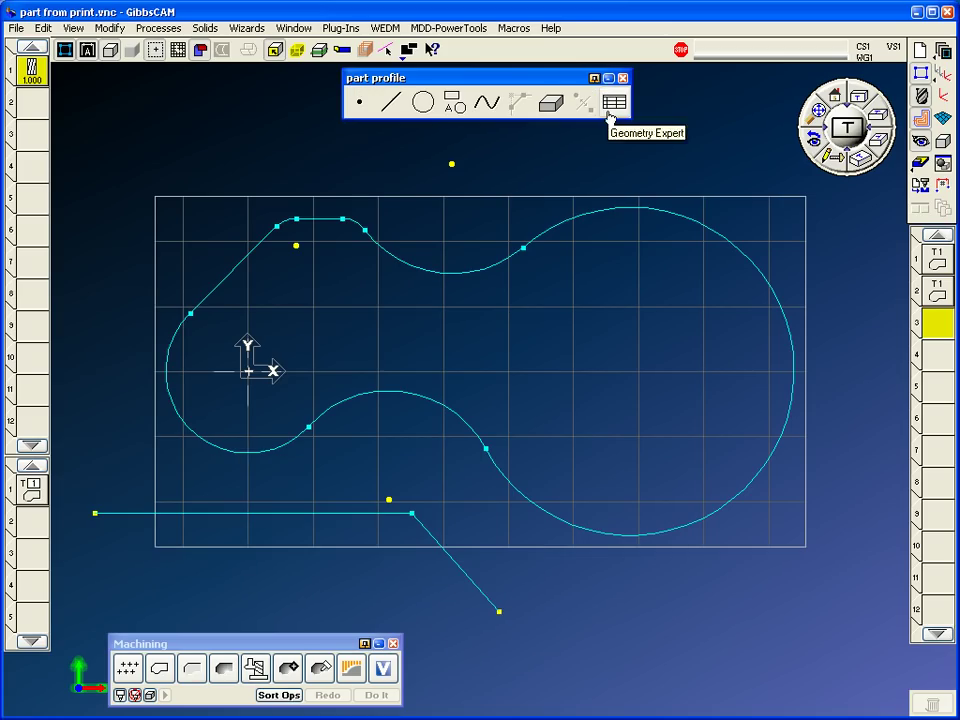
Create a contour operation along the sketched two-segment line in operation position 3, then select operation 1.
click(498, 612)
click(377, 694)
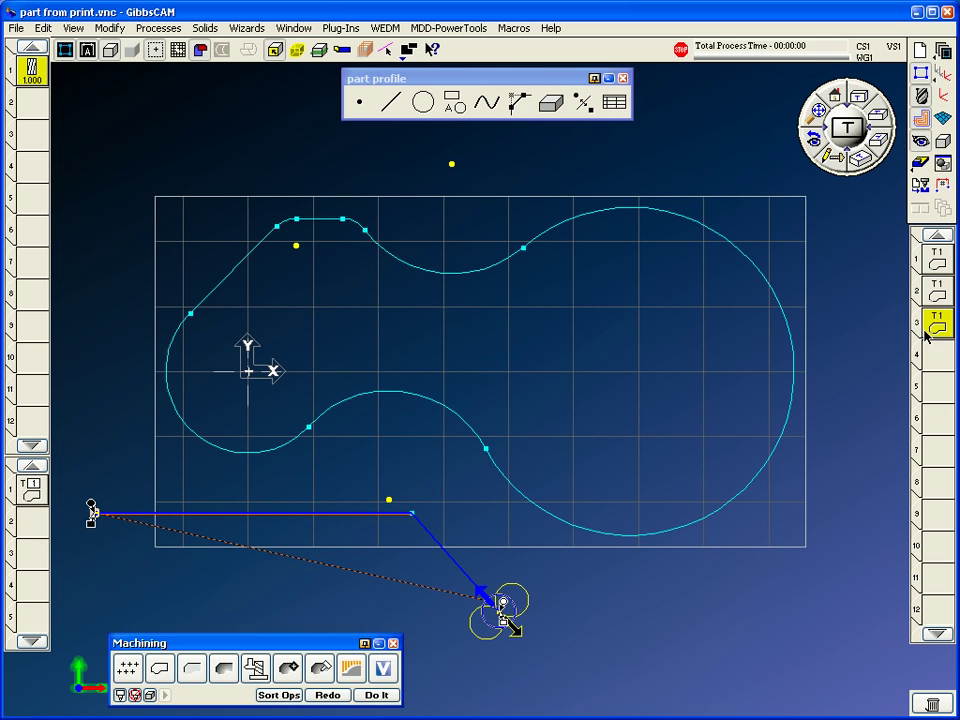
click(917, 252)
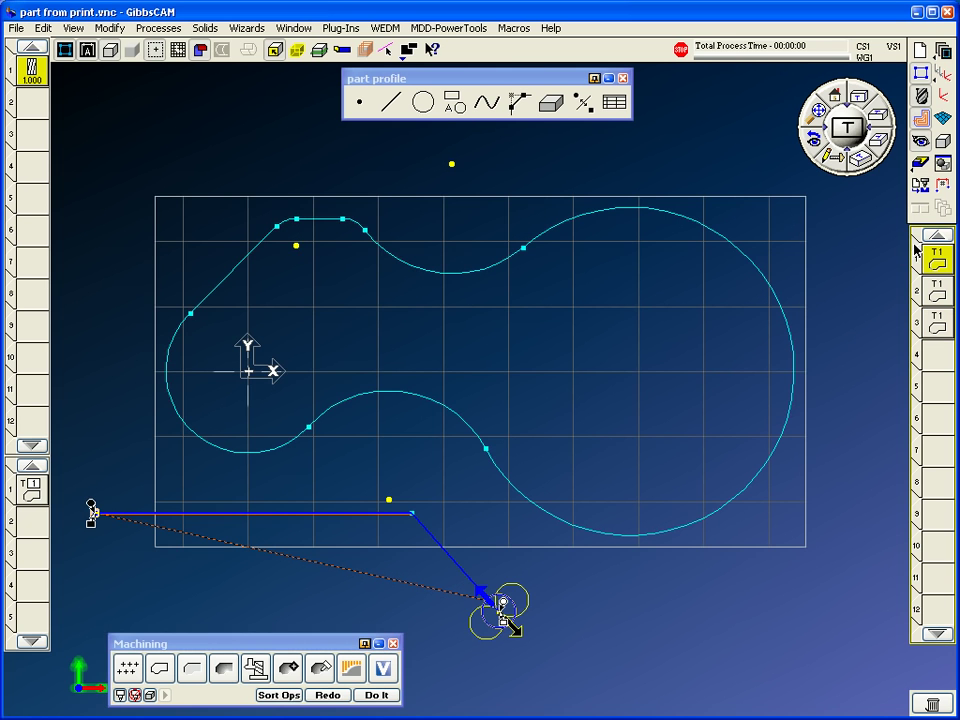
Play the cut simulation in isometric view, rewind it, lower its speed and replay it, then return to the top view.
click(861, 158)
click(919, 164)
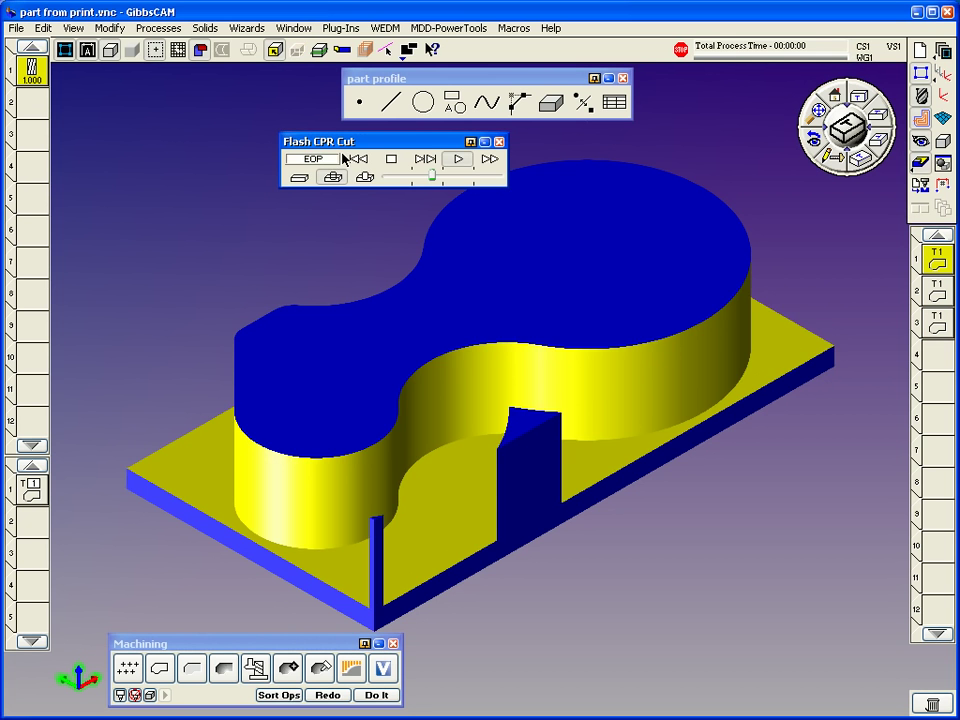
click(346, 158)
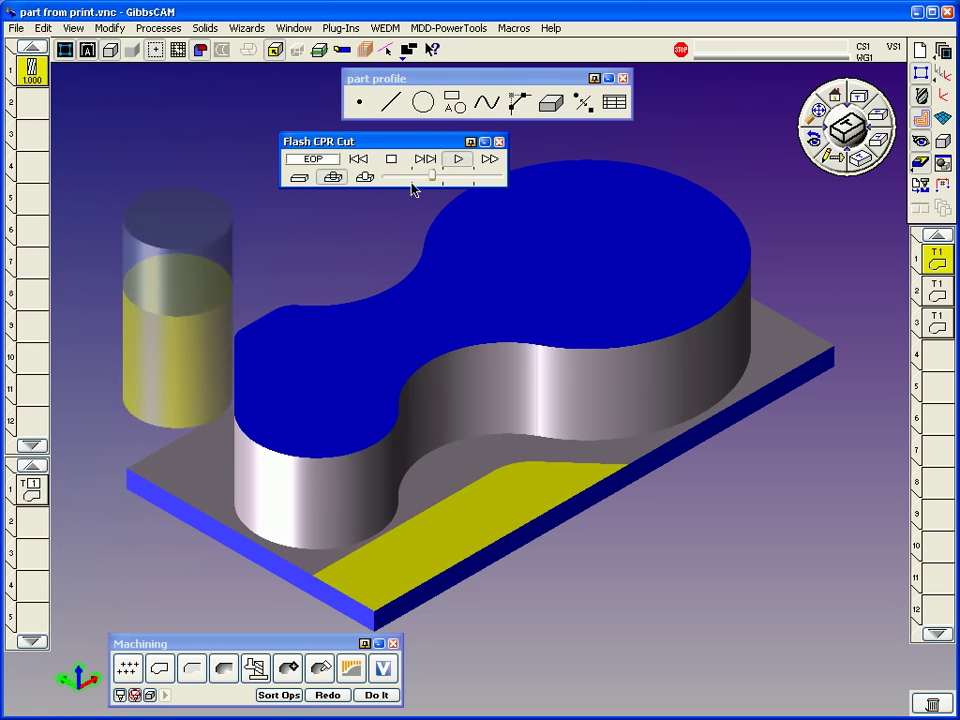
click(362, 160)
click(419, 176)
click(455, 158)
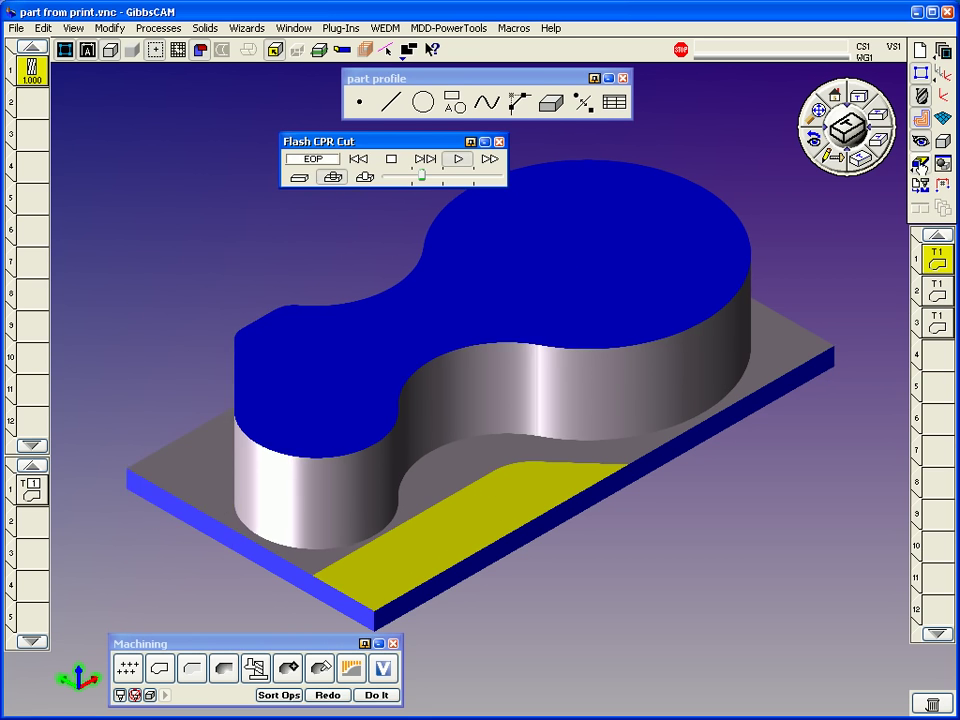
click(921, 164)
click(801, 205)
click(859, 103)
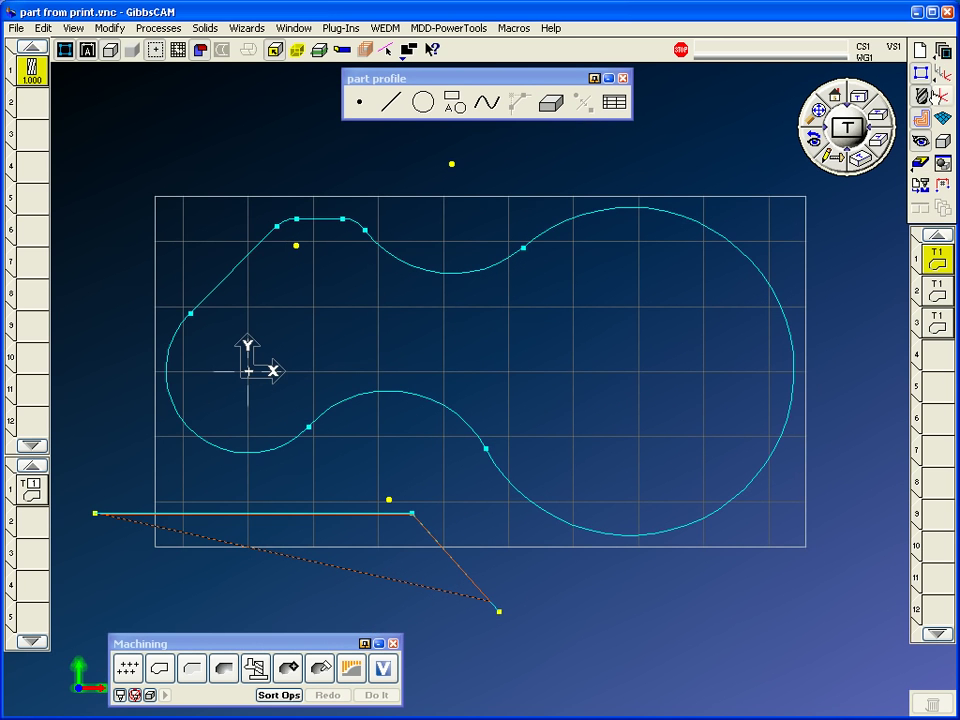
Create a second workgroup and copy the closed outer profile from the part profile workgroup into it.
click(942, 51)
double_click(107, 132)
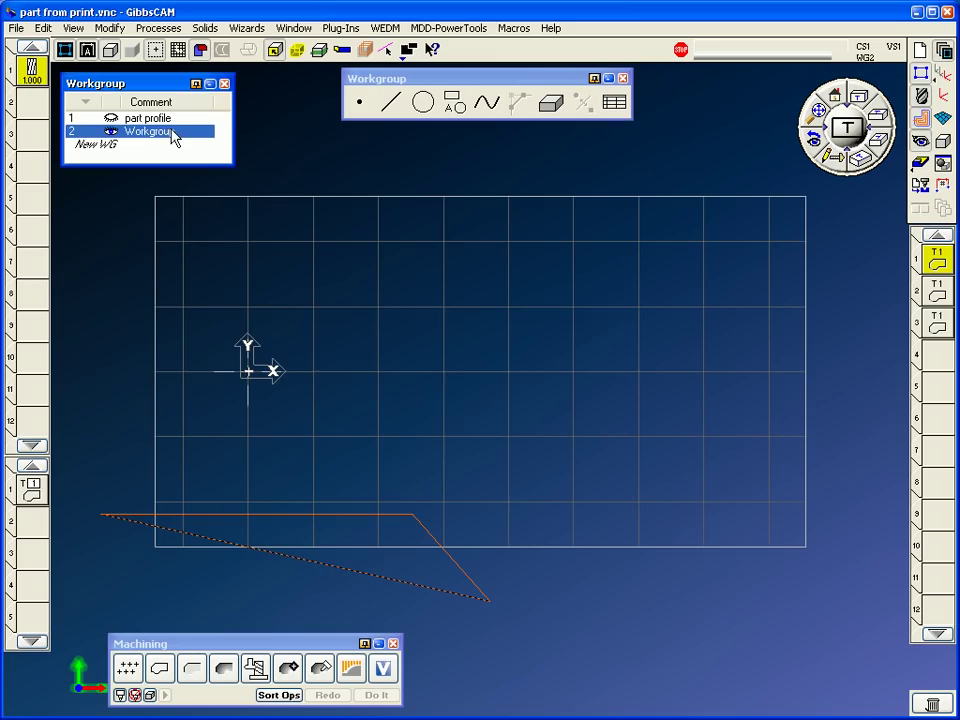
click(170, 119)
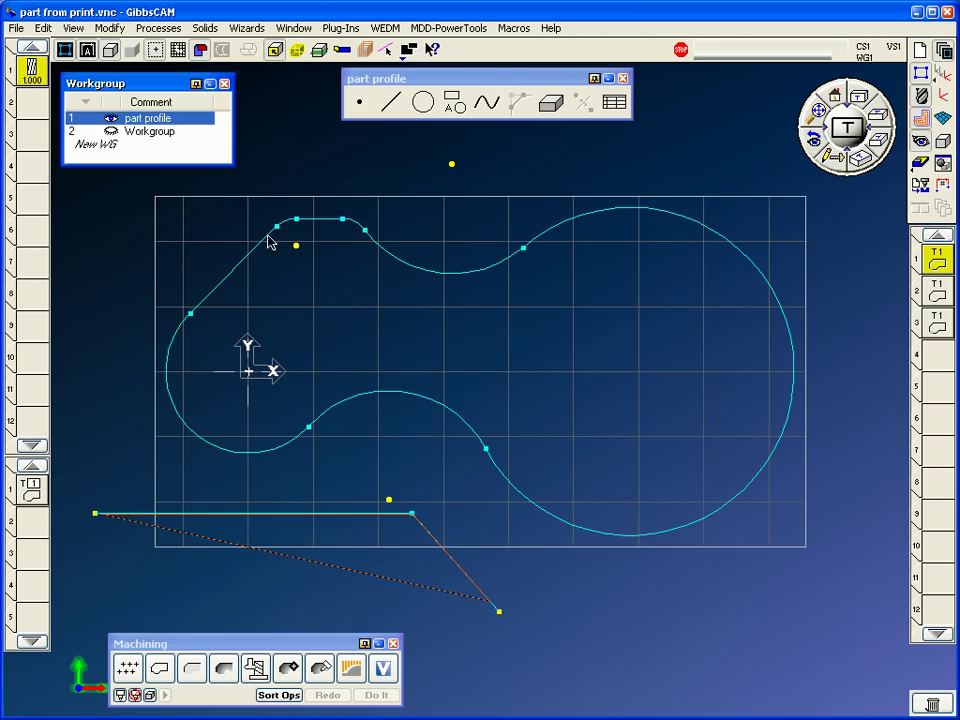
double_click(268, 241)
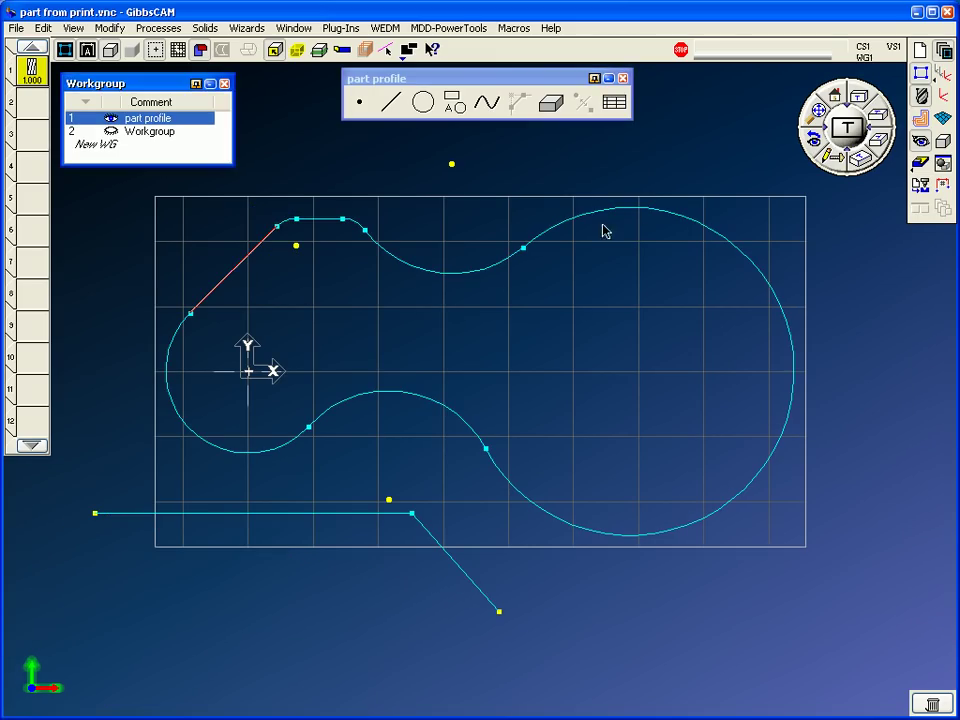
double_click(606, 216)
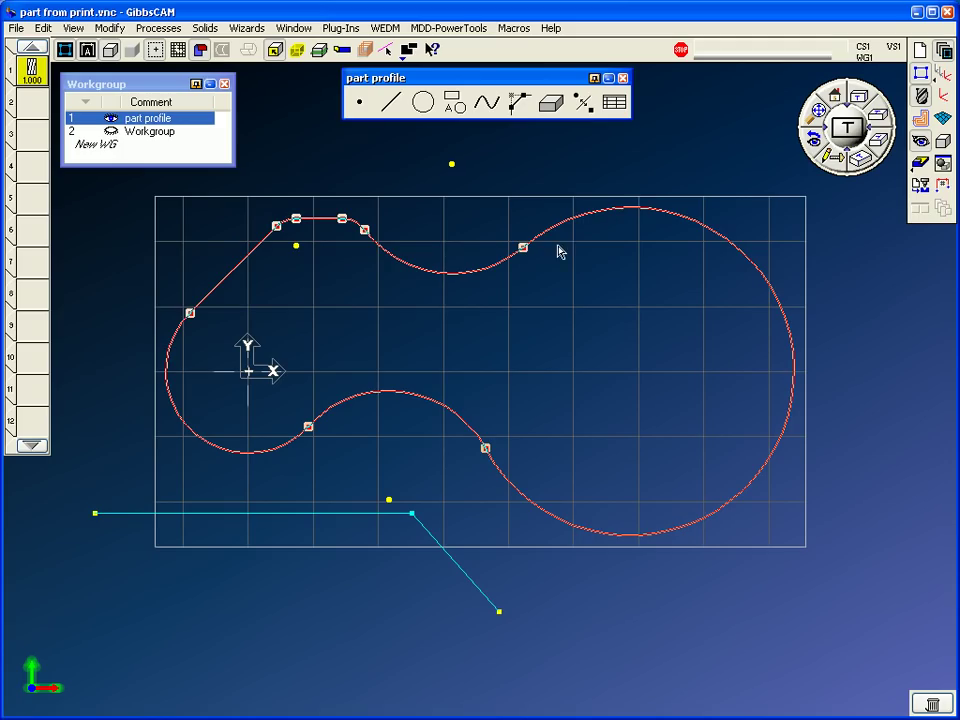
click(181, 134)
click(359, 217)
key(ctrl+v)
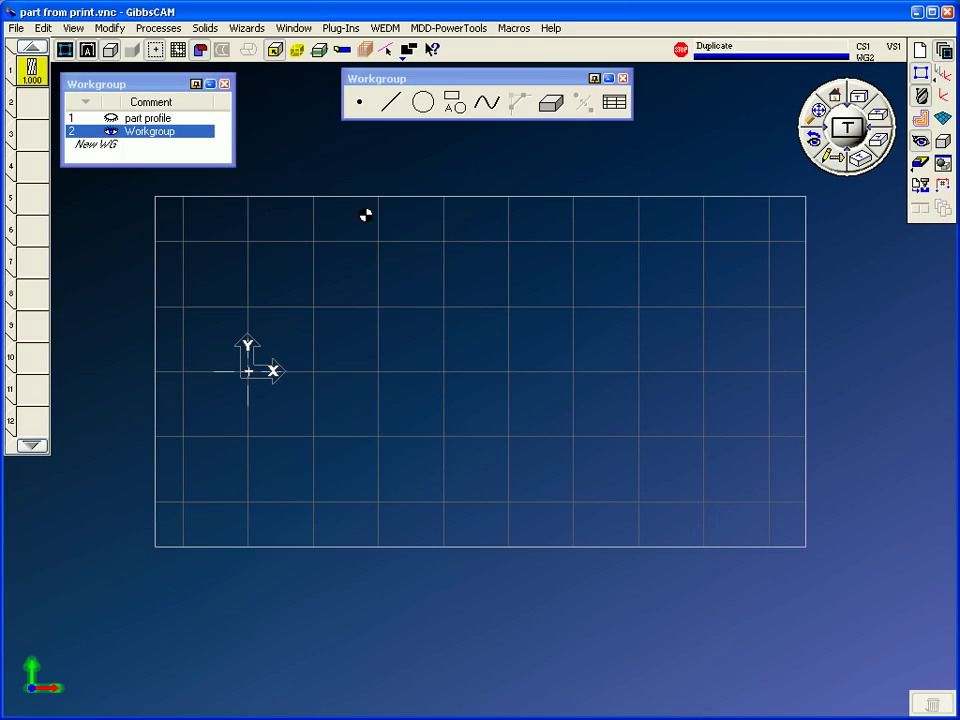
Rename the second workgroup as "z-.200 area".
double_click(187, 134)
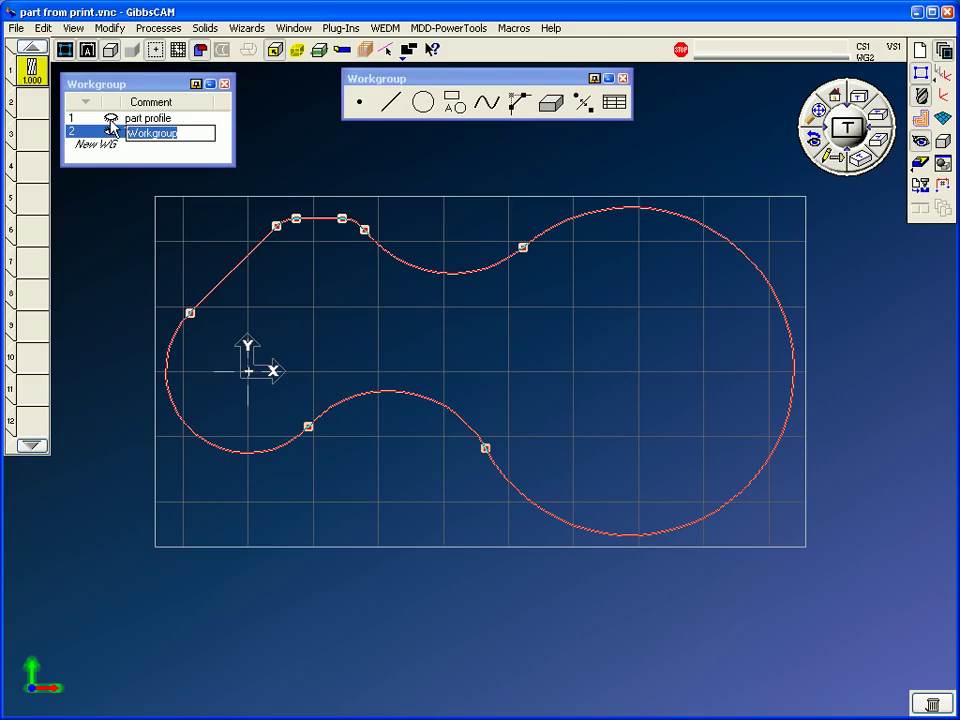
text(z-.200 area)
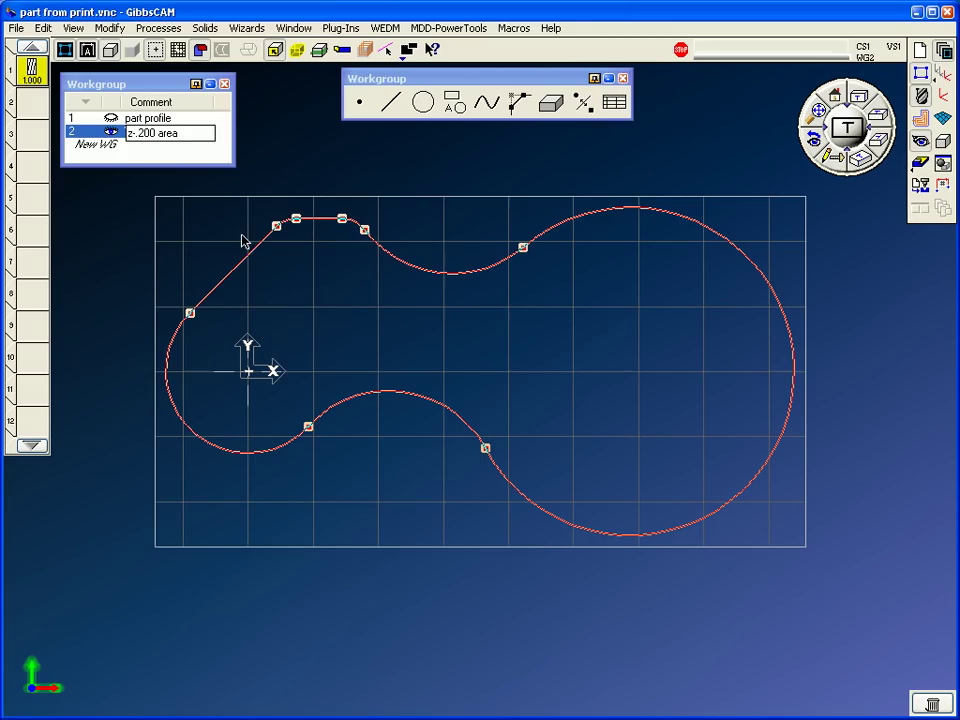
key(Return)
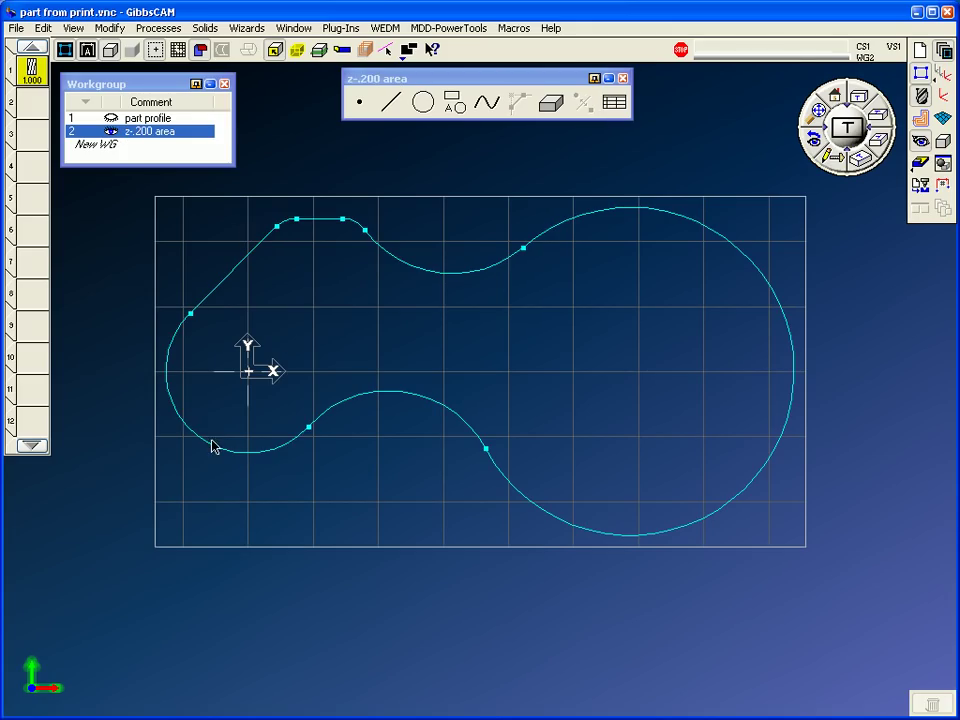
Reverse the two large end arcs of the copied profile so they curve inward.
click(212, 444)
shift+click(572, 214)
click(109, 28)
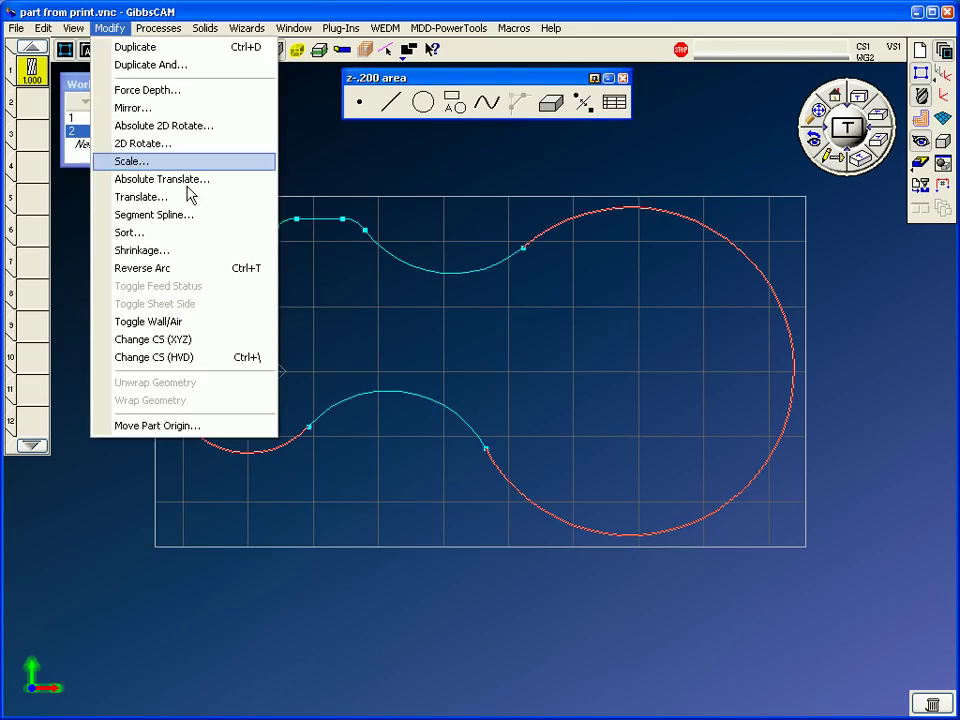
click(231, 266)
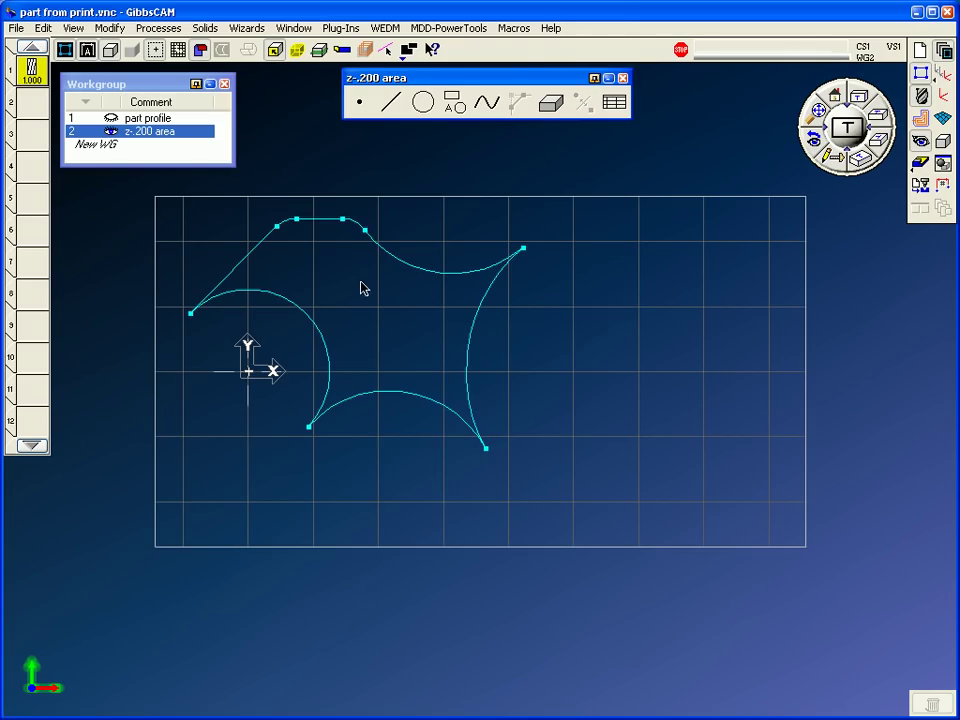
Change the lower middle arc from wall to air and back to wall.
right_click(403, 392)
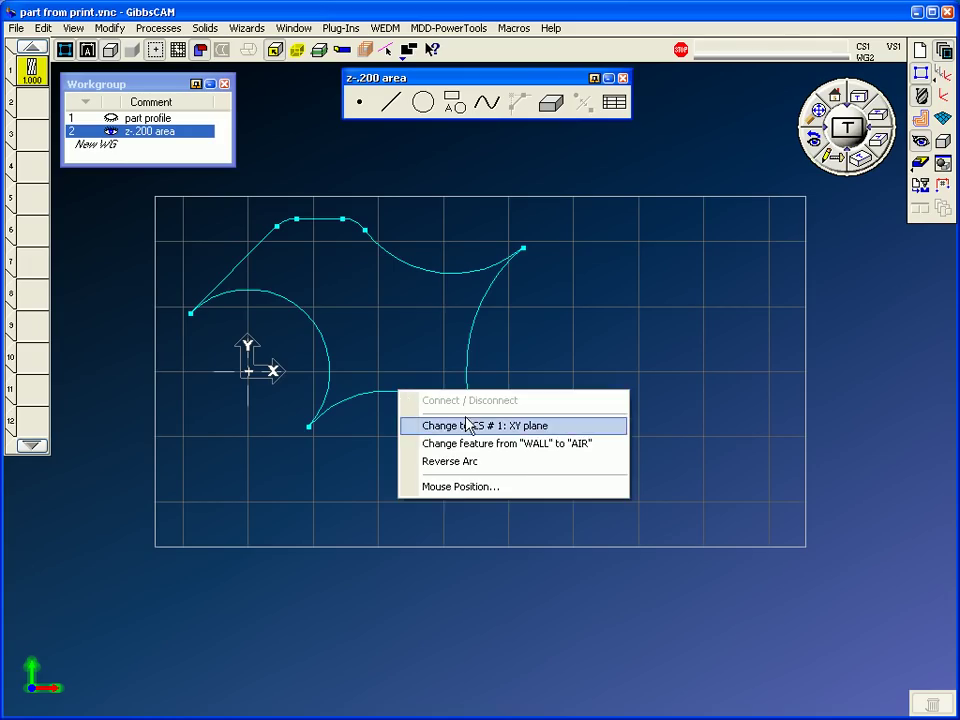
click(520, 452)
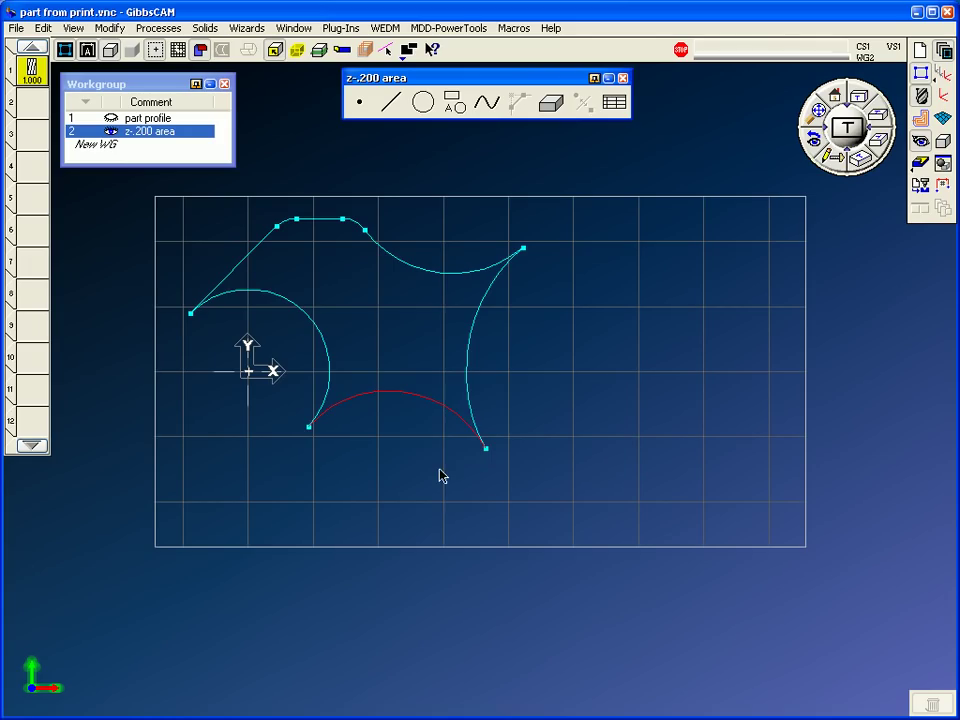
right_click(421, 394)
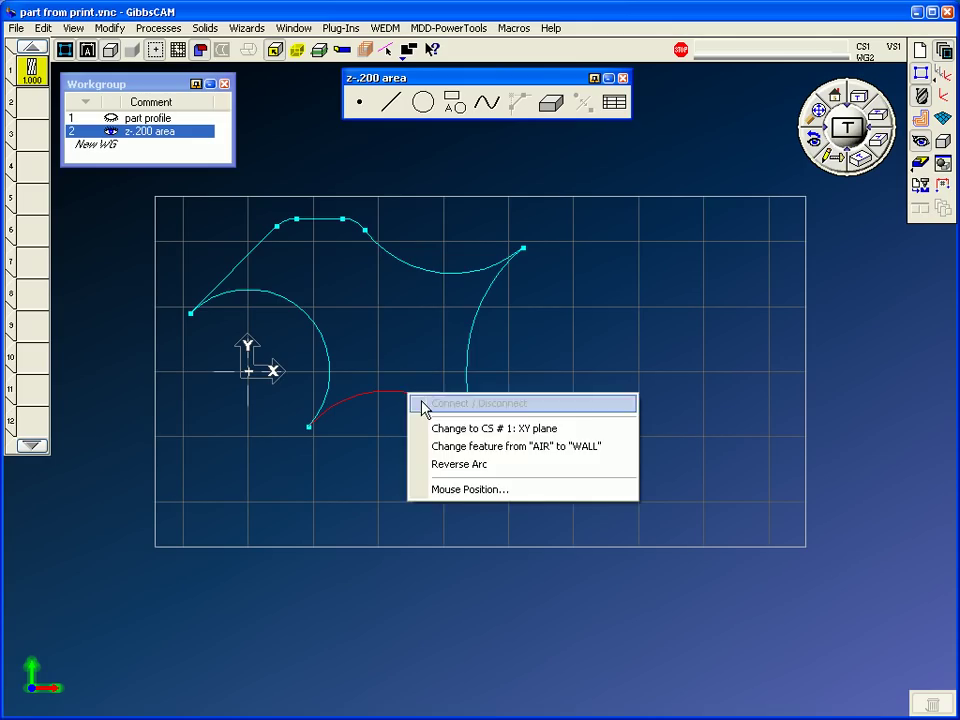
click(467, 455)
Mark every segment of the copied profile as air except the two reversed arcs.
double_click(466, 370)
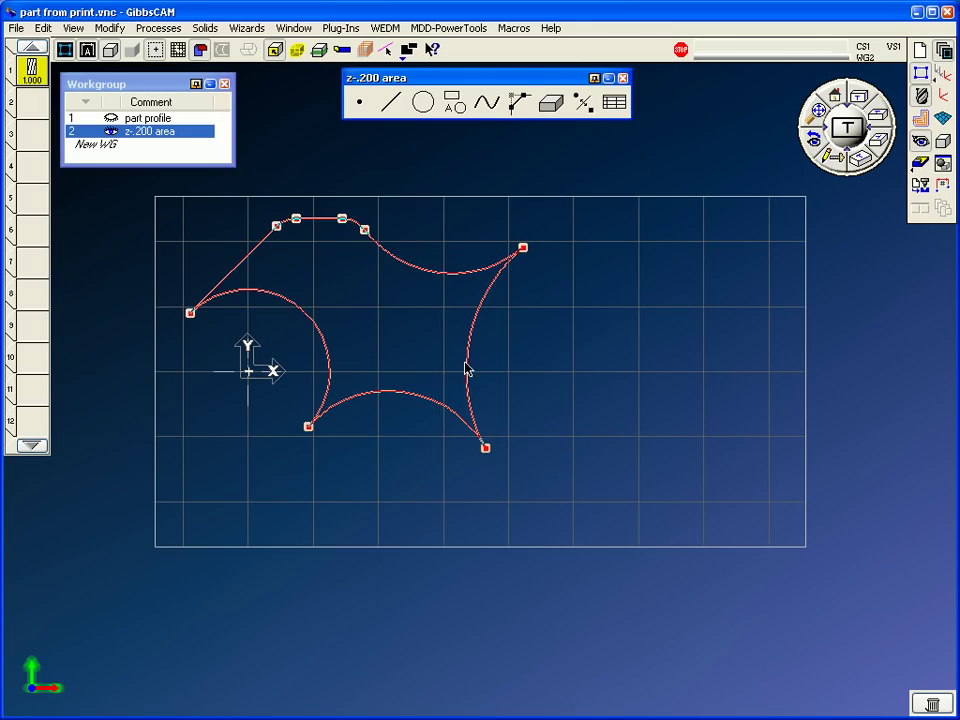
shift+click(466, 366)
shift+click(329, 364)
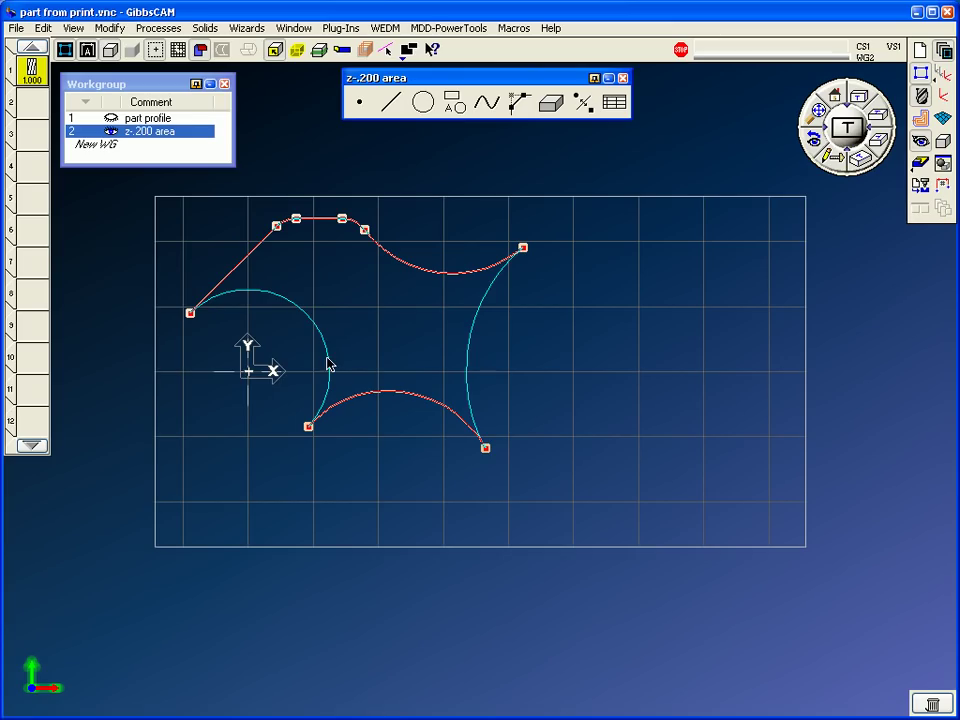
click(106, 30)
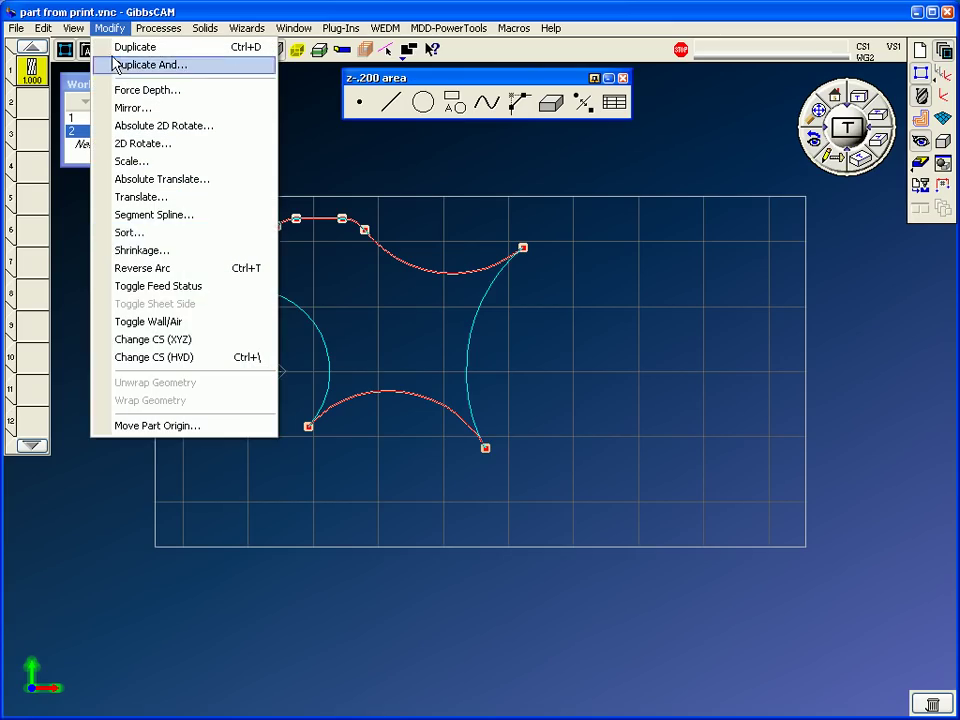
click(183, 322)
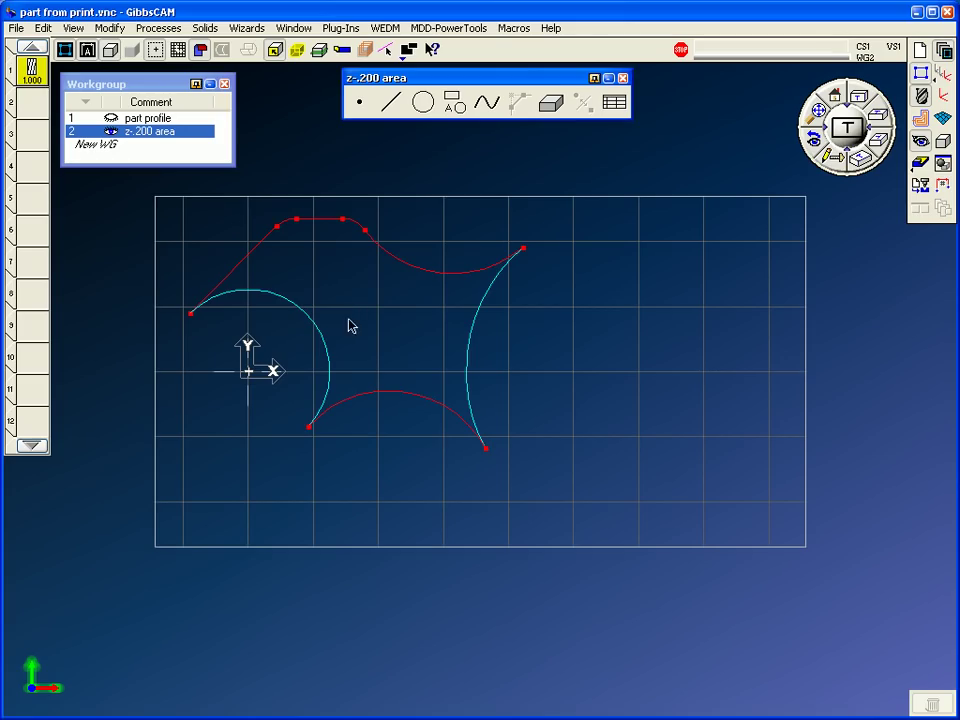
Replace process 1 with a Roughing pocket process using a final depth of -.2 and pocket and island stock of 0.
click(921, 118)
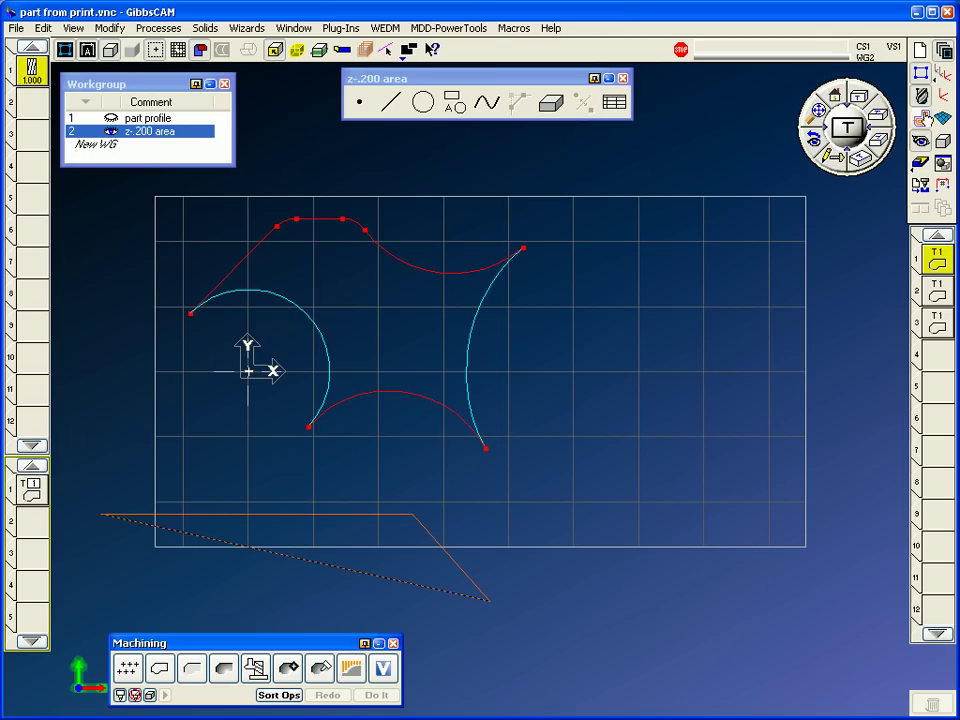
drag(187, 669, 30, 487)
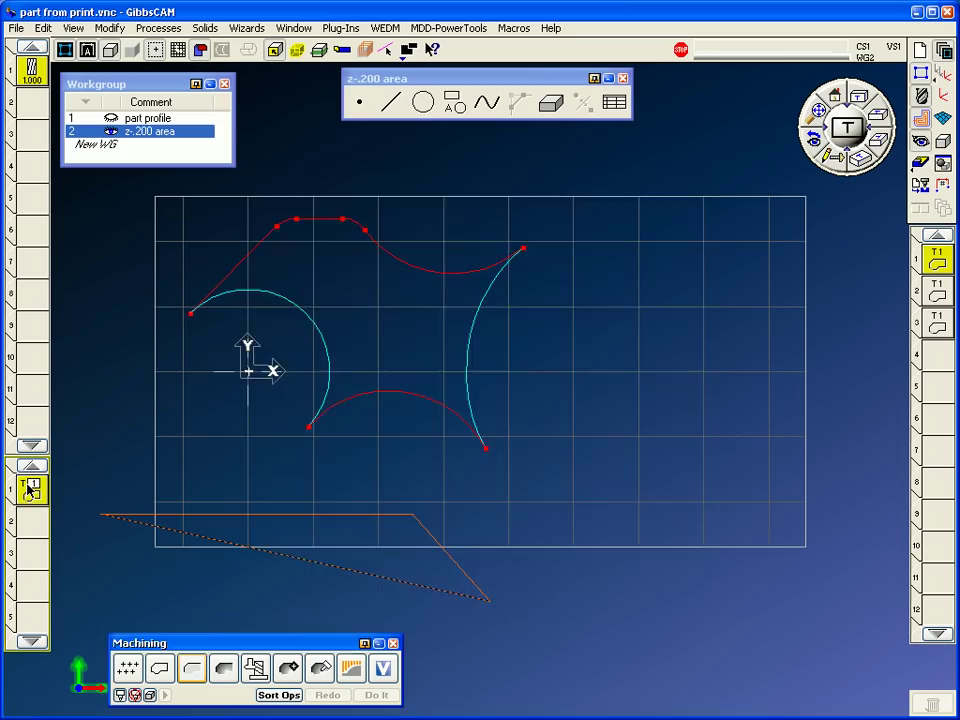
double_click(647, 273)
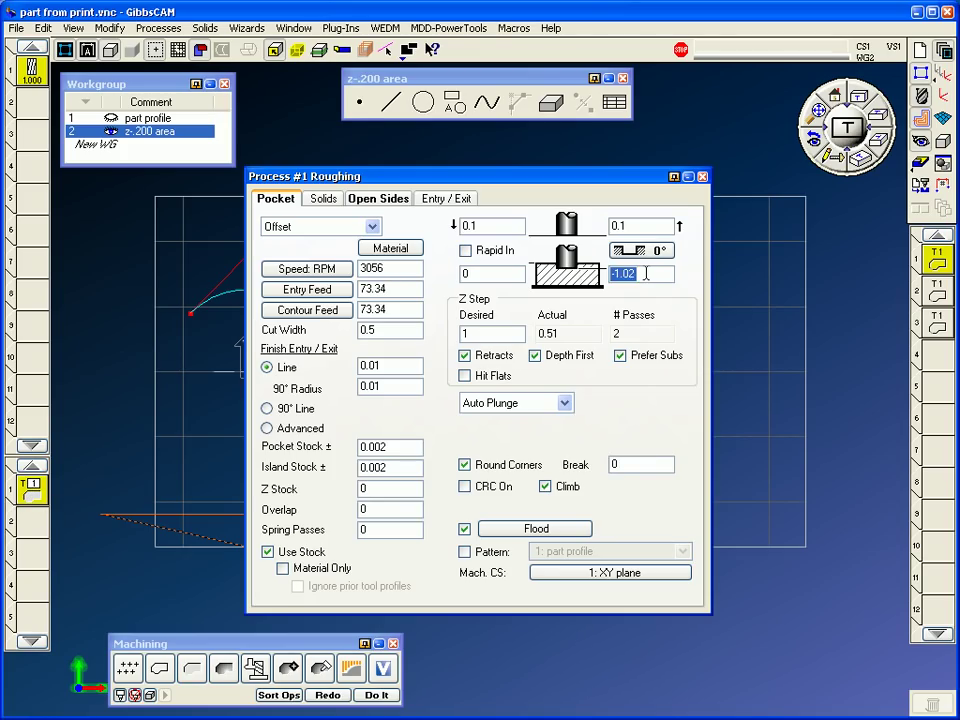
text(-)
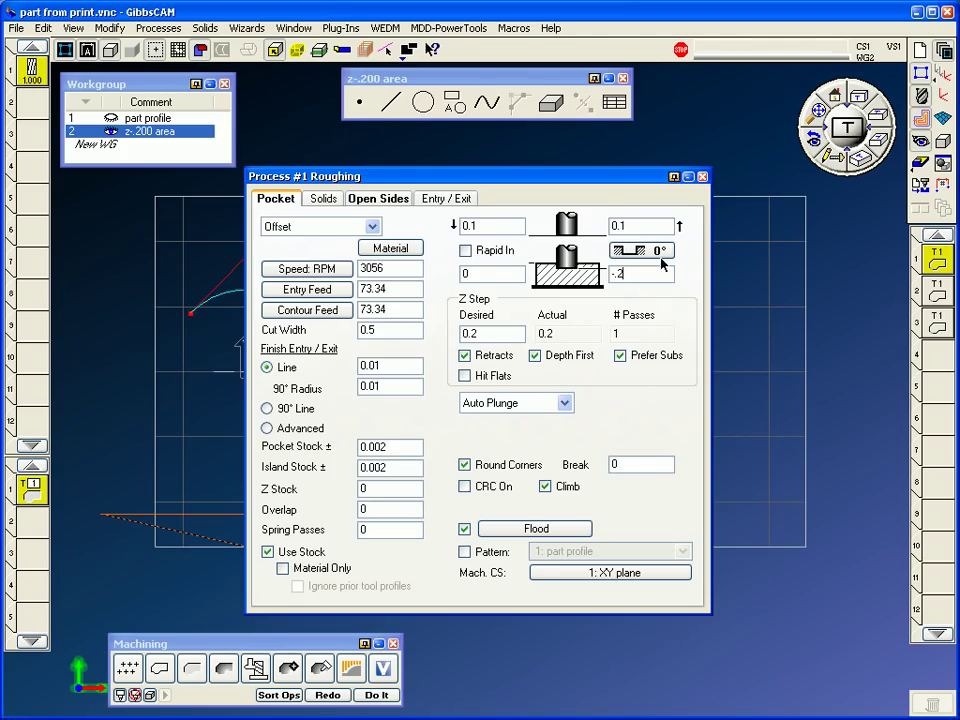
double_click(397, 449)
text(0)
double_click(392, 470)
text(0)
click(704, 177)
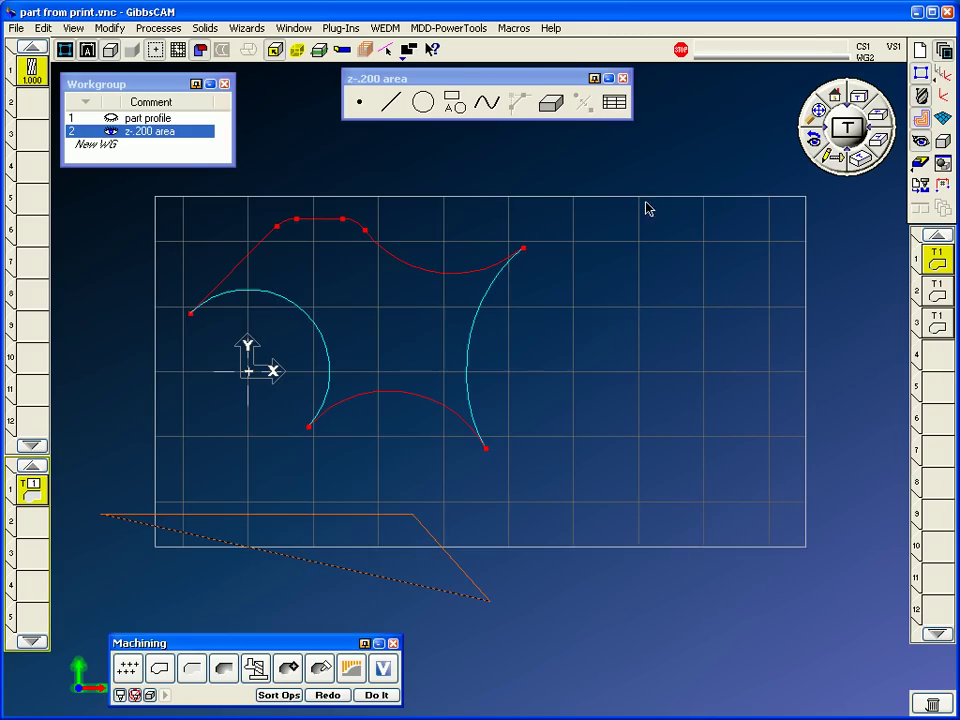
Create the roughing operation from the z-.200 area profile and examine its toolpath at an angle.
click(410, 262)
click(372, 700)
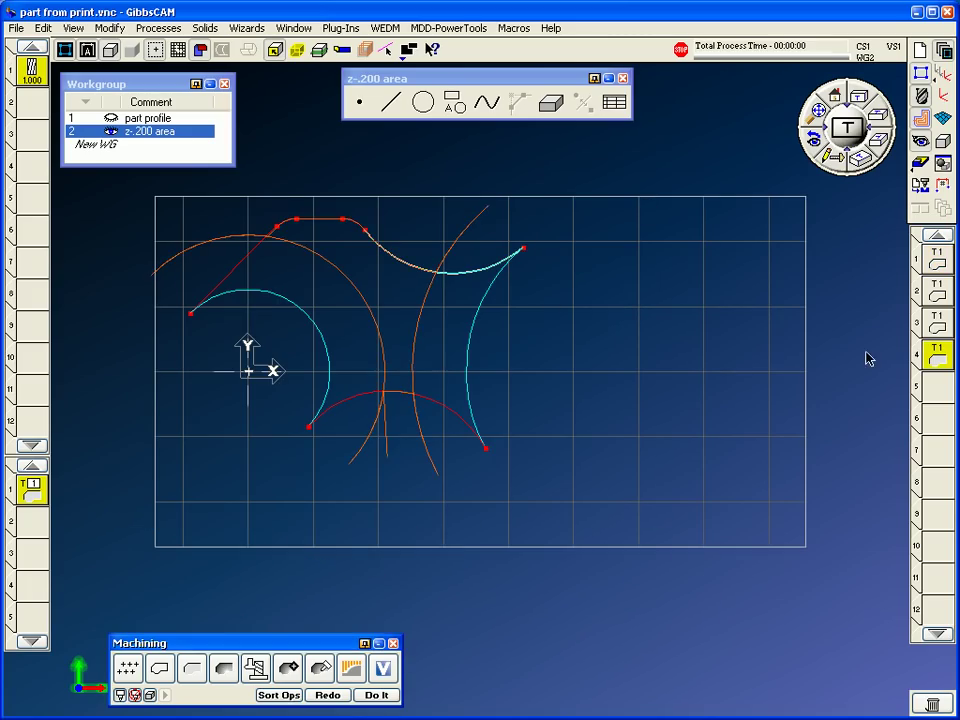
middle_drag(698, 440, 458, 467)
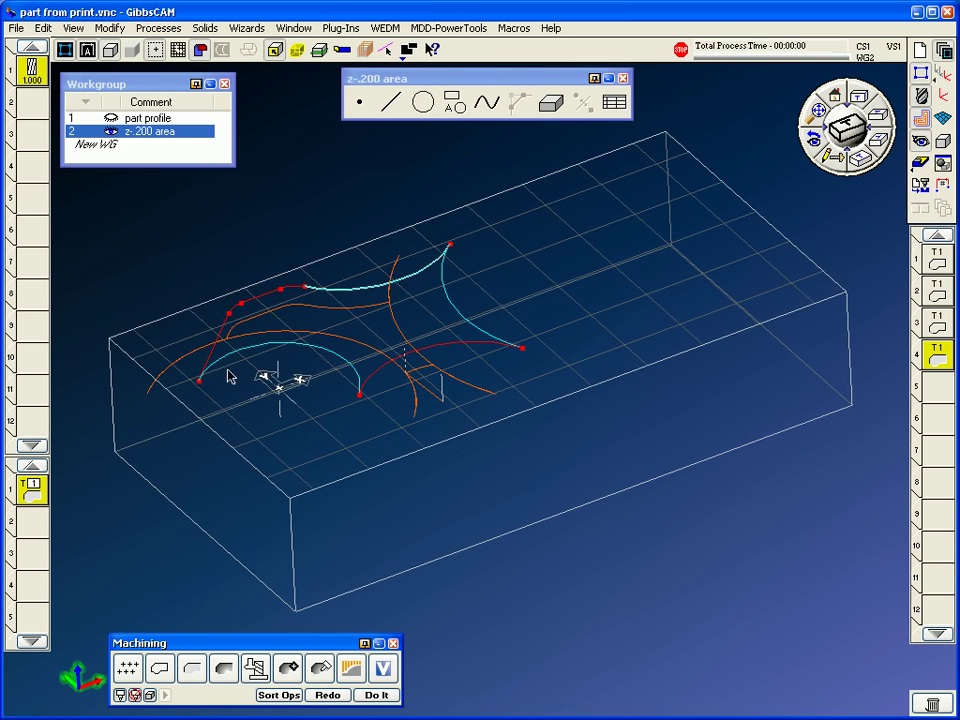
Simulate machining of all operations from the start with cut part rendering and inspect the finished Z-.200 area.
click(921, 163)
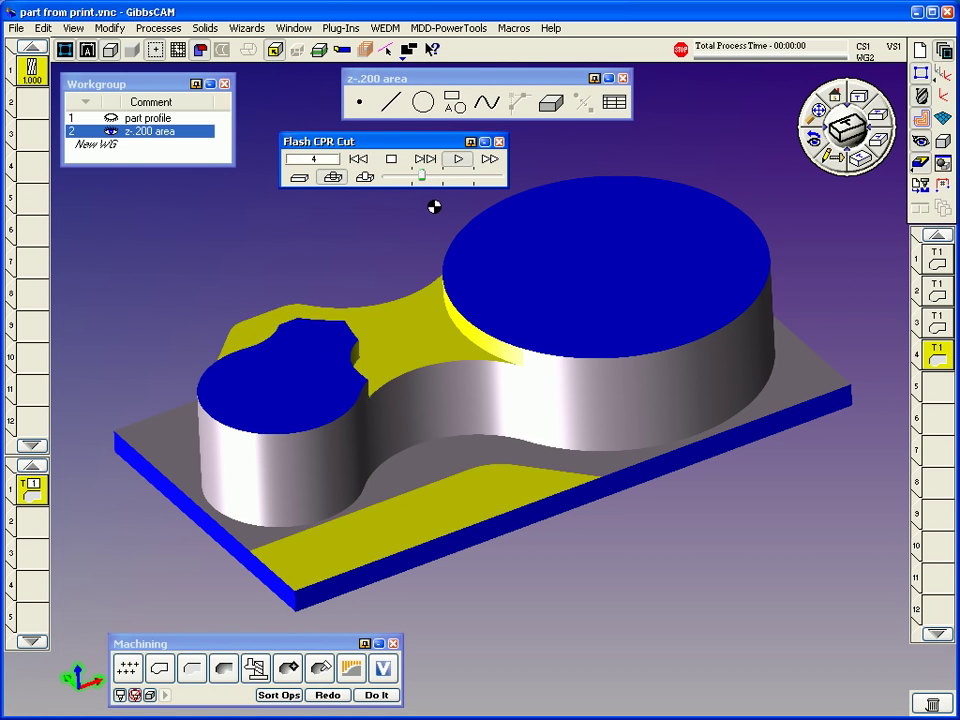
click(364, 160)
click(468, 158)
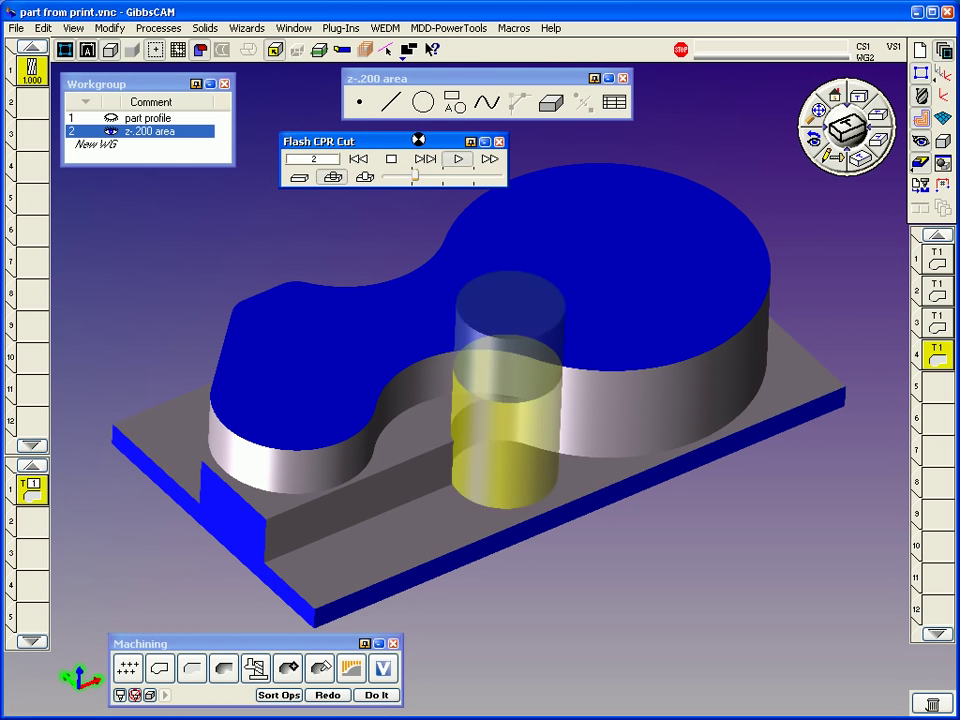
drag(418, 140, 411, 120)
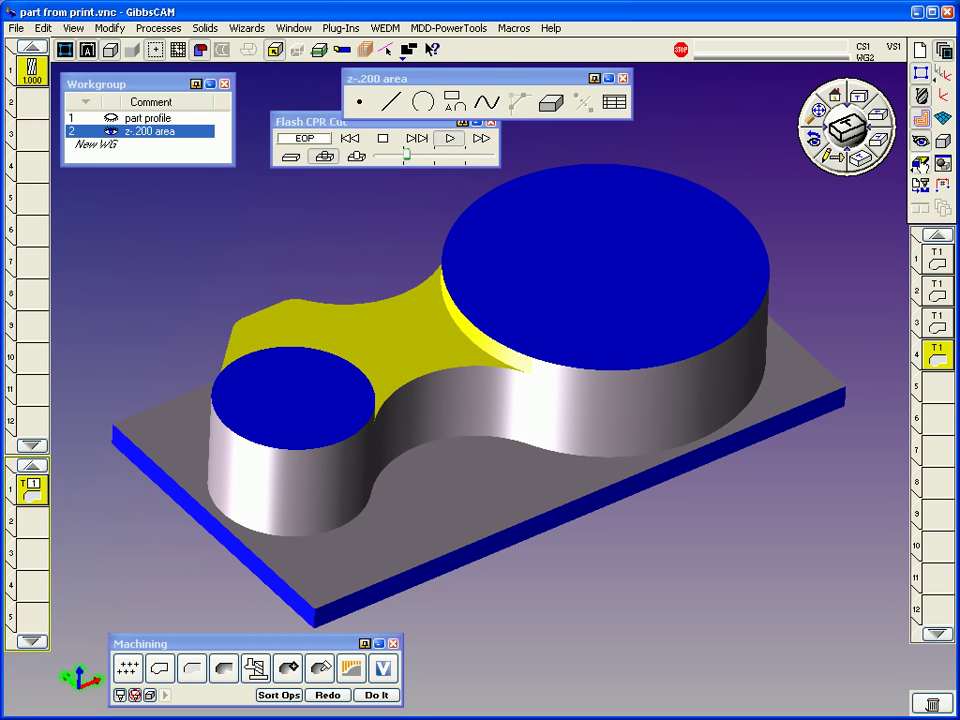
click(917, 168)
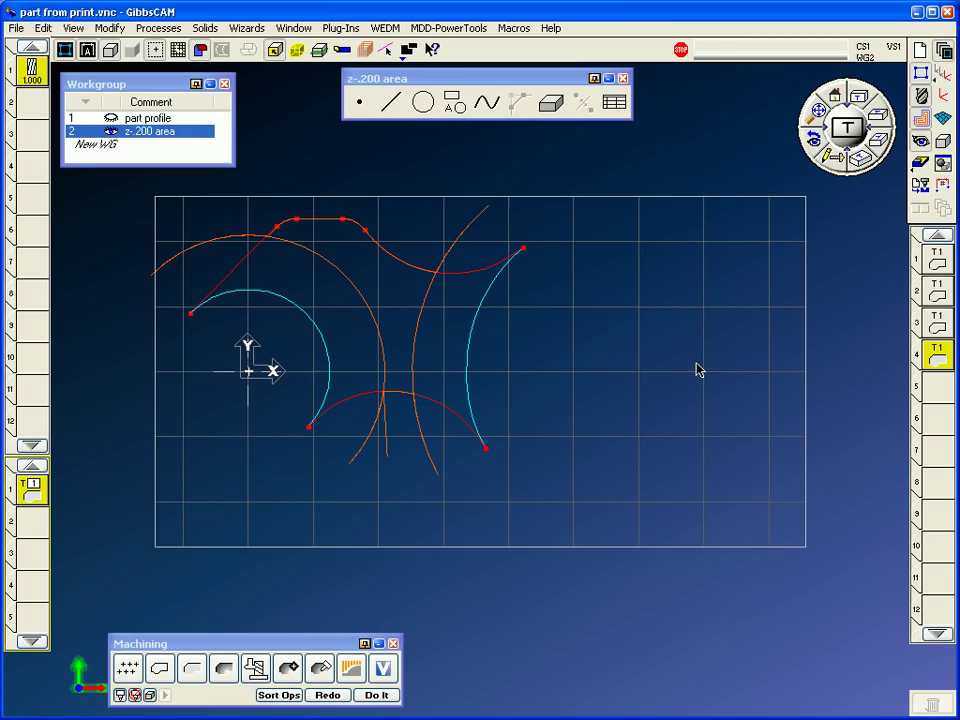
Create a new workgroup named pockets and deselect the roughing operation so only empty stock is shown.
click(96, 146)
key(alt+Tab)
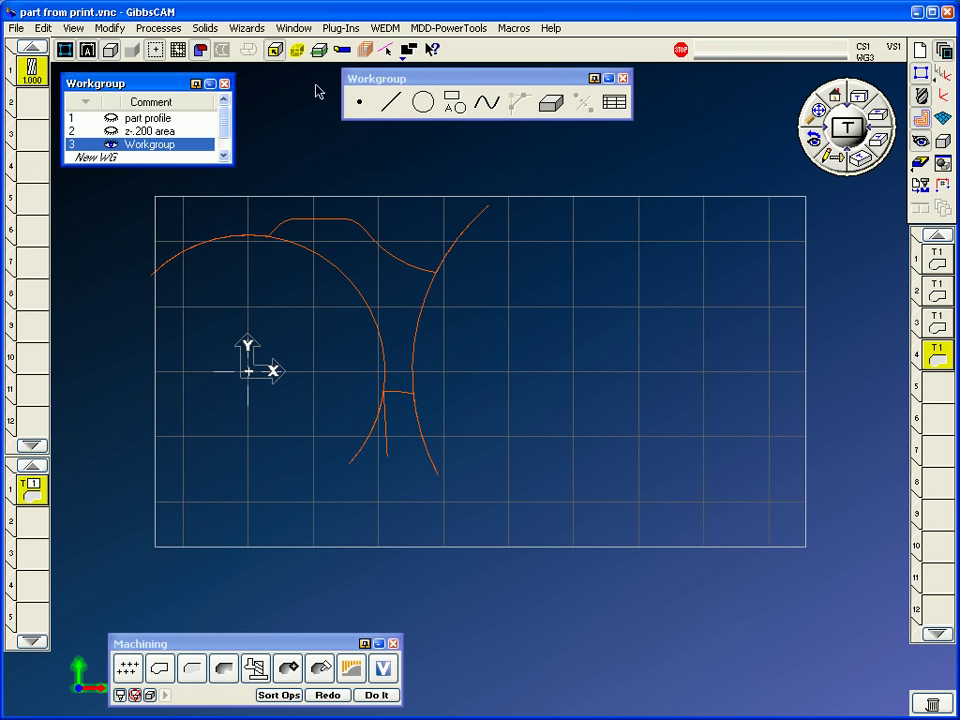
click(944, 390)
middle_drag(776, 377, 780, 376)
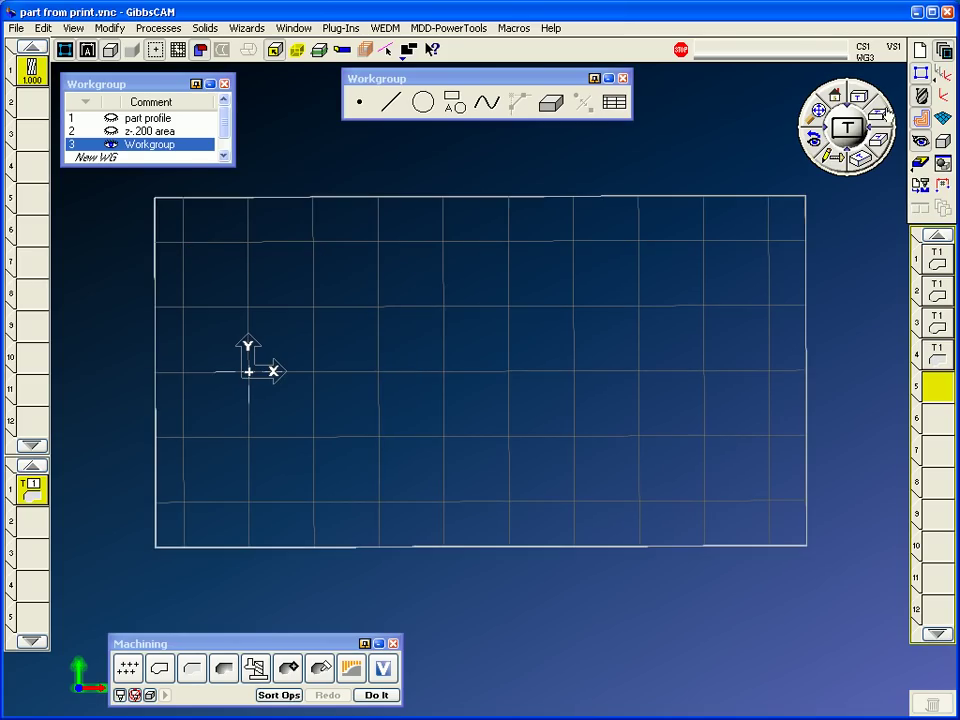
double_click(173, 146)
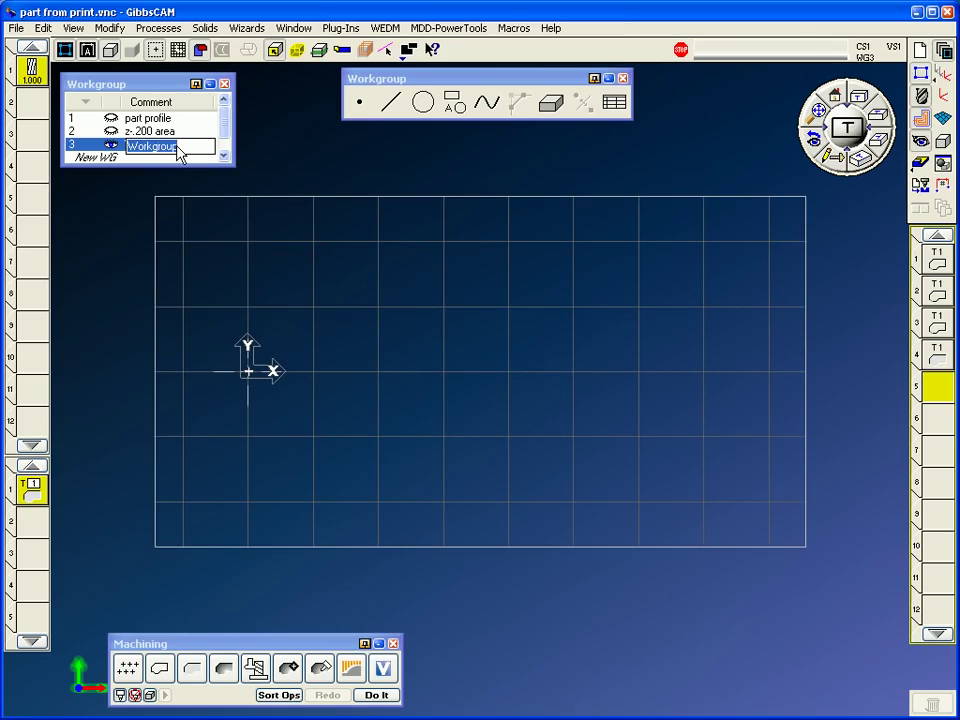
text(pockets)
click(372, 323)
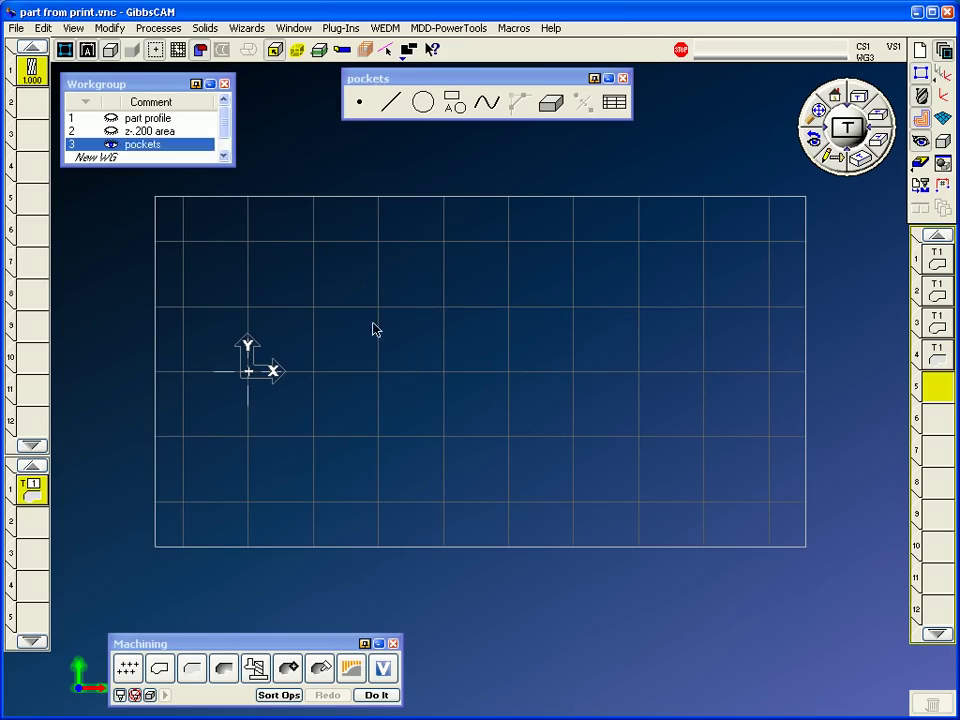
Create a vertical construction line at X 3.5+.125 and a horizontal one at Y .125.
click(388, 103)
click(514, 103)
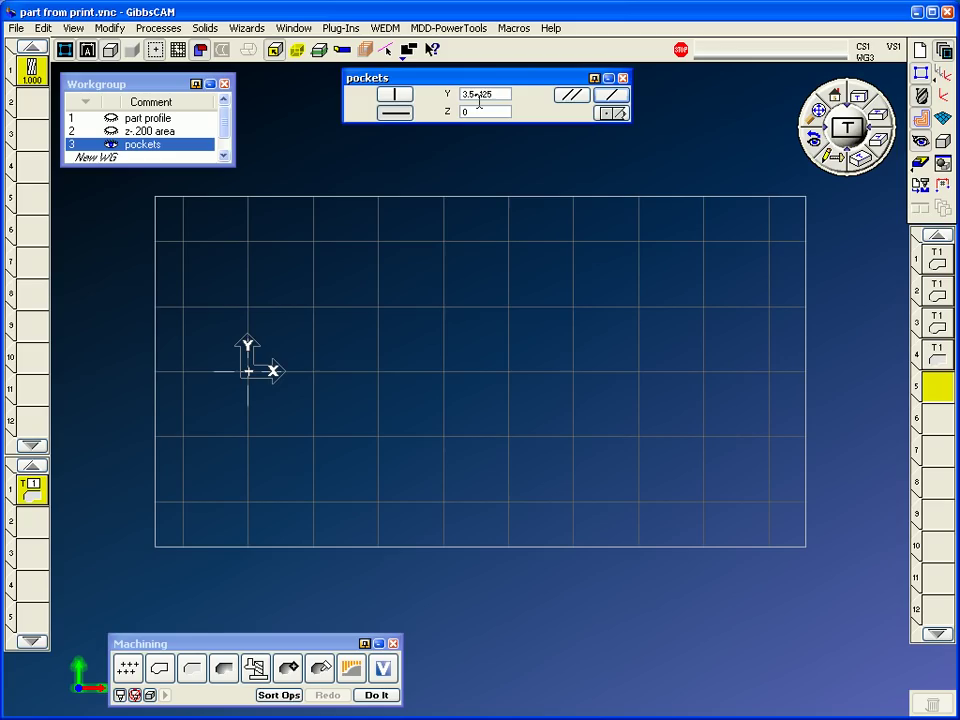
click(571, 95)
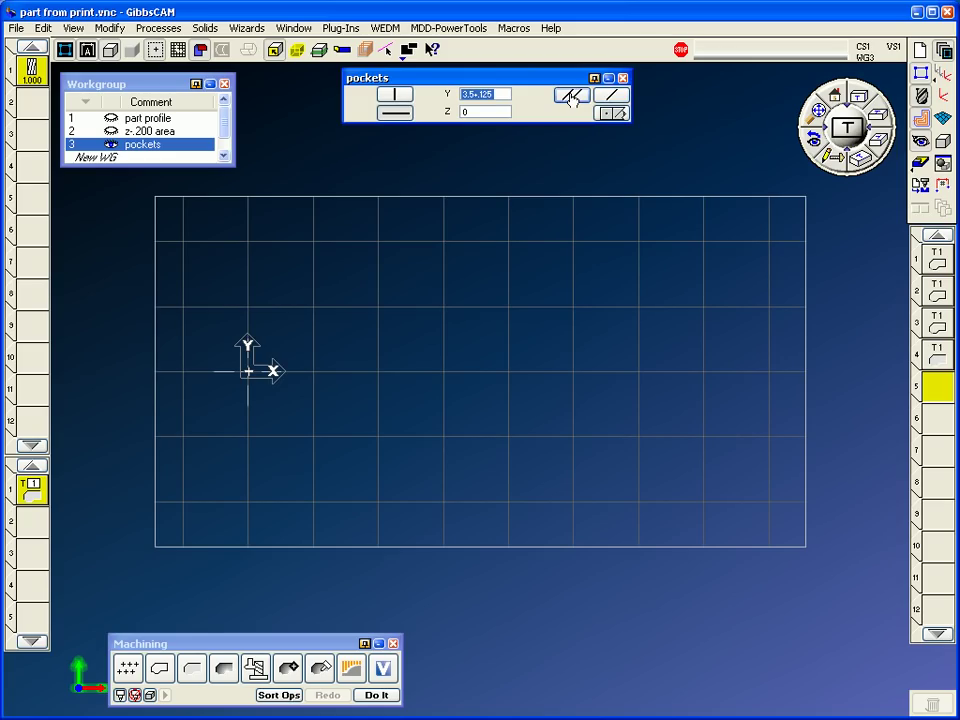
click(397, 97)
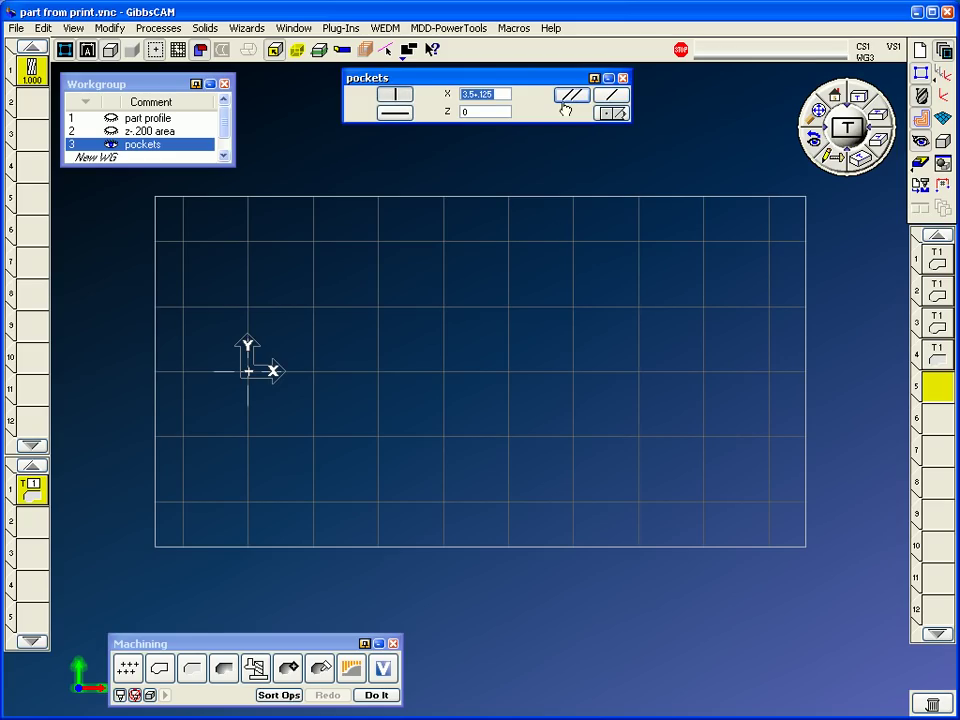
click(567, 95)
click(394, 114)
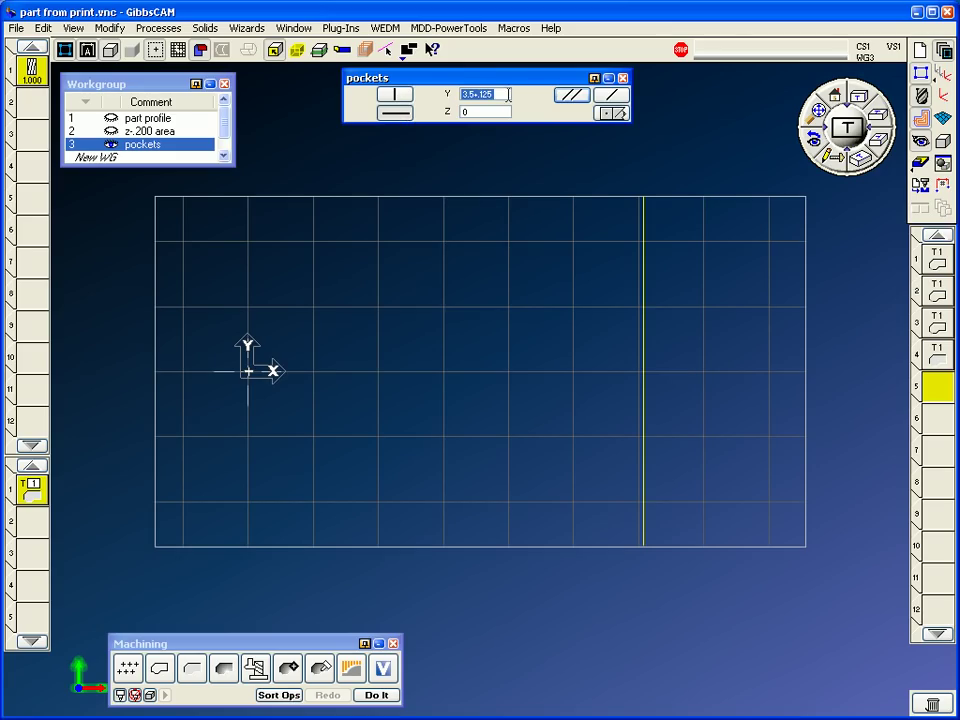
text(.125)
key(Return)
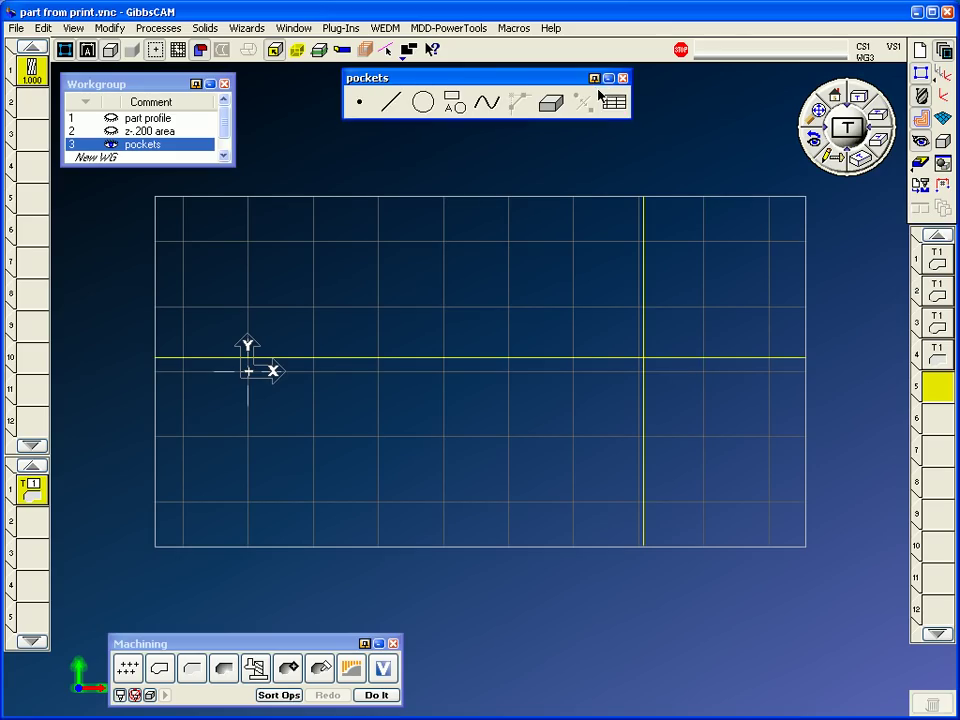
Create two concentric circles centred at X 3.5, Y 0 with radii of .625 and 1.125.
click(452, 102)
click(422, 102)
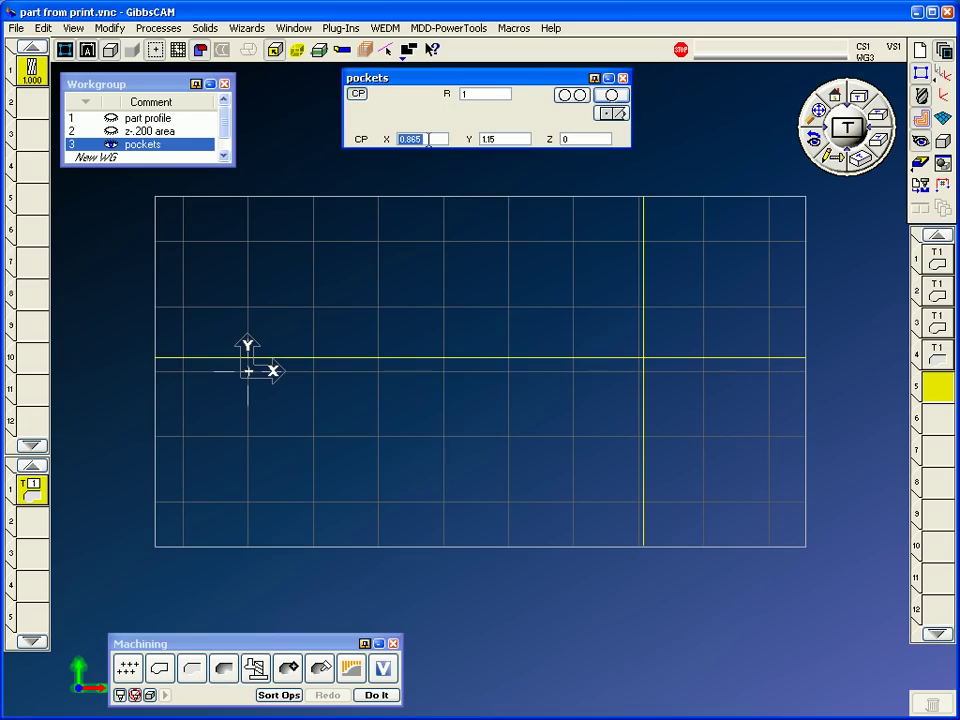
text(3.5)
double_click(501, 140)
text(0)
key(Return)
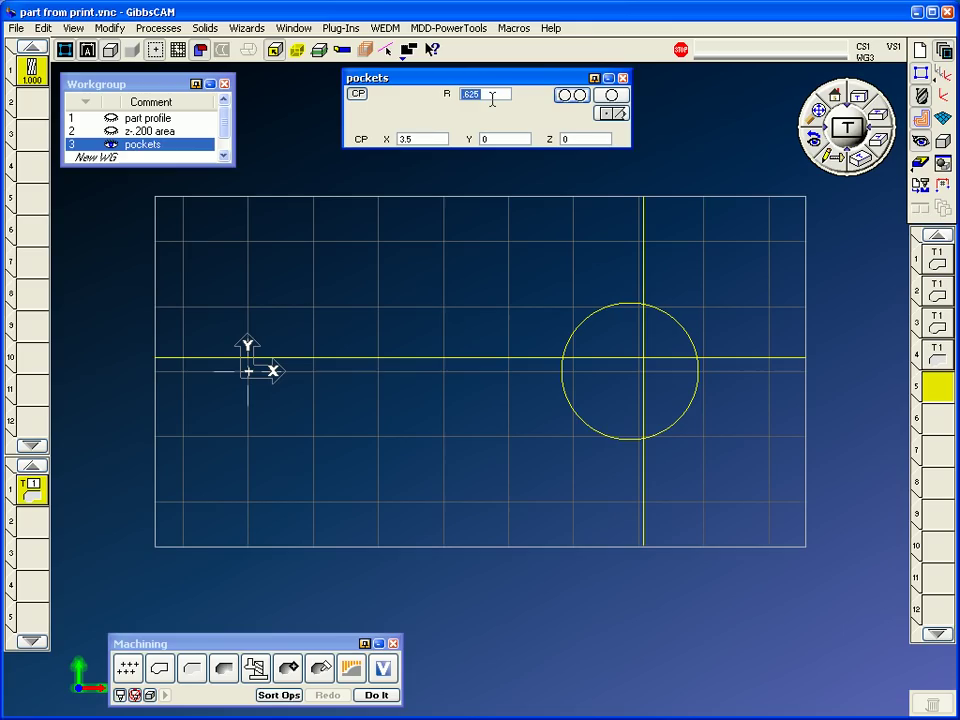
text(1)
click(603, 93)
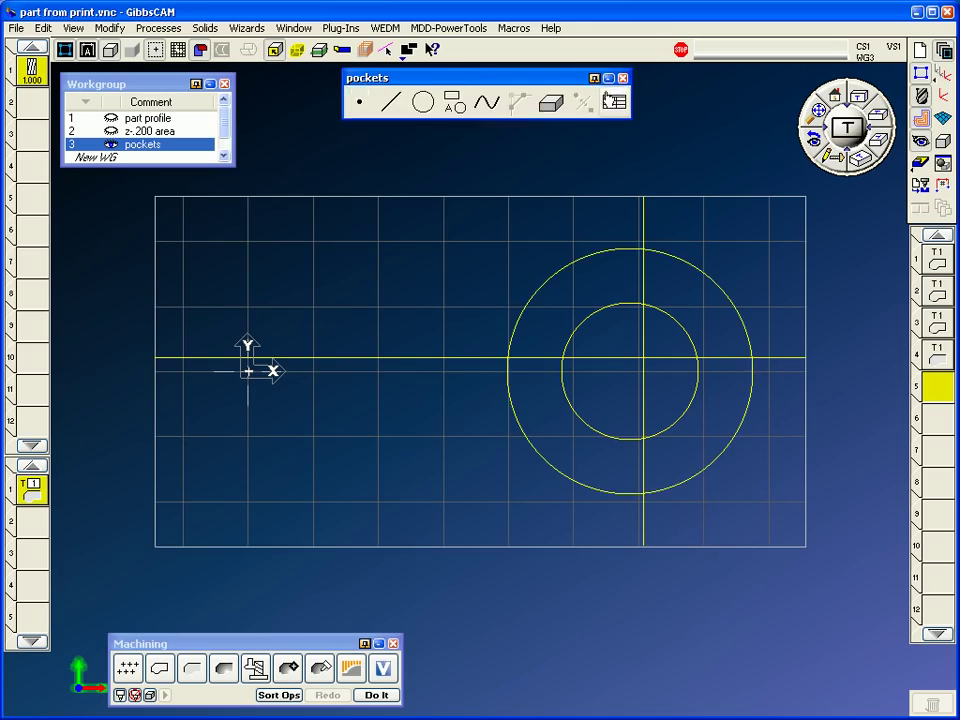
Connect the vertical line to the inner and outer circles at their upper intersections.
click(641, 298)
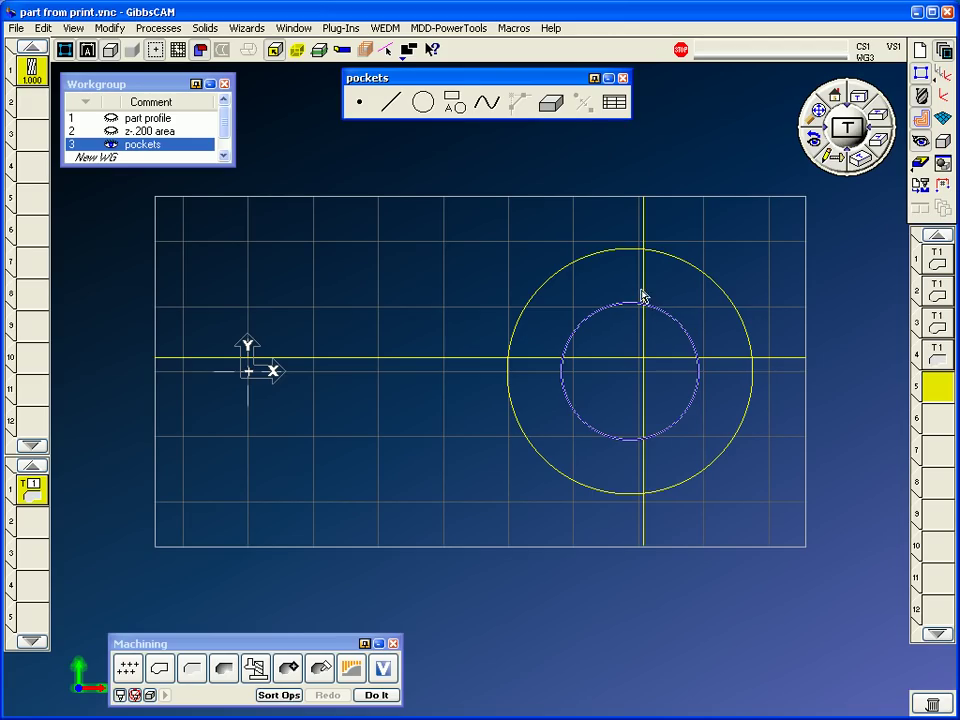
shift+click(642, 296)
right_click(655, 298)
click(668, 300)
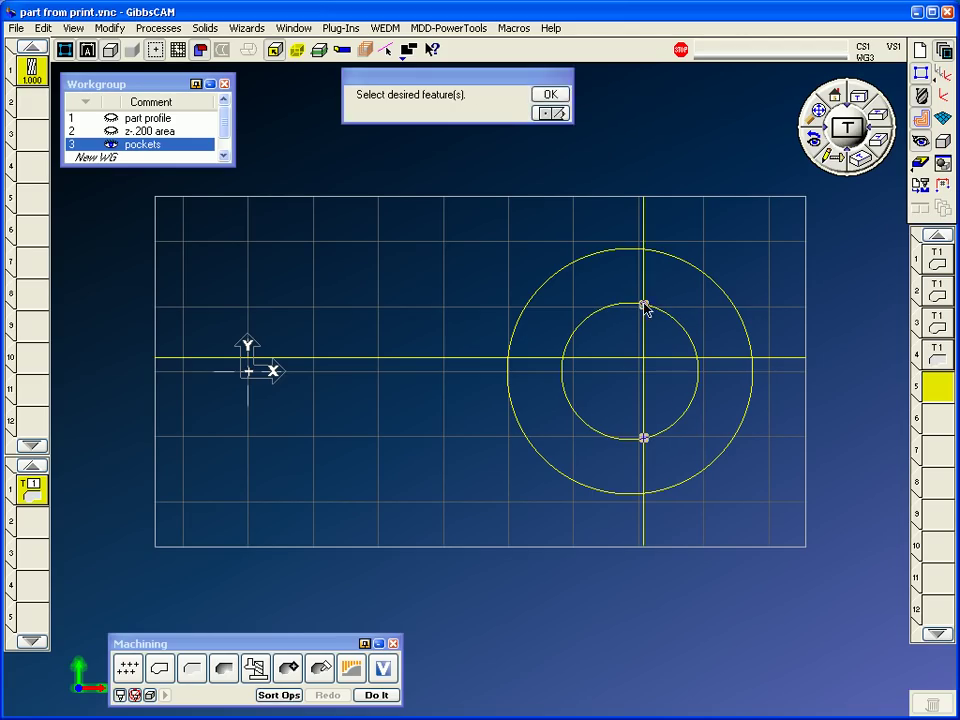
click(643, 304)
click(655, 252)
right_click(656, 255)
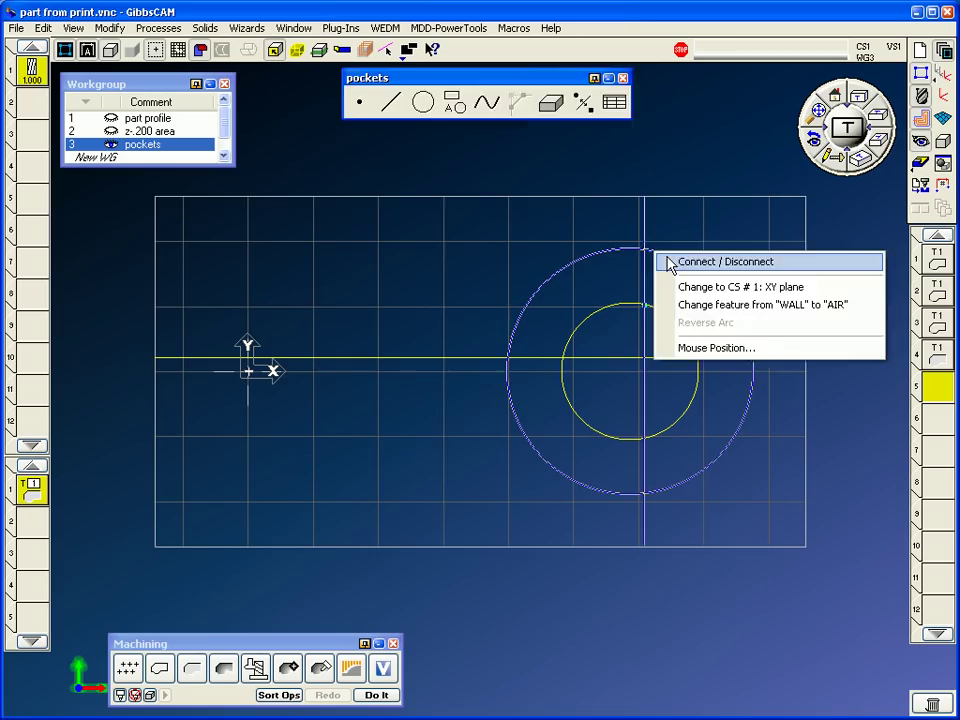
click(668, 261)
click(644, 250)
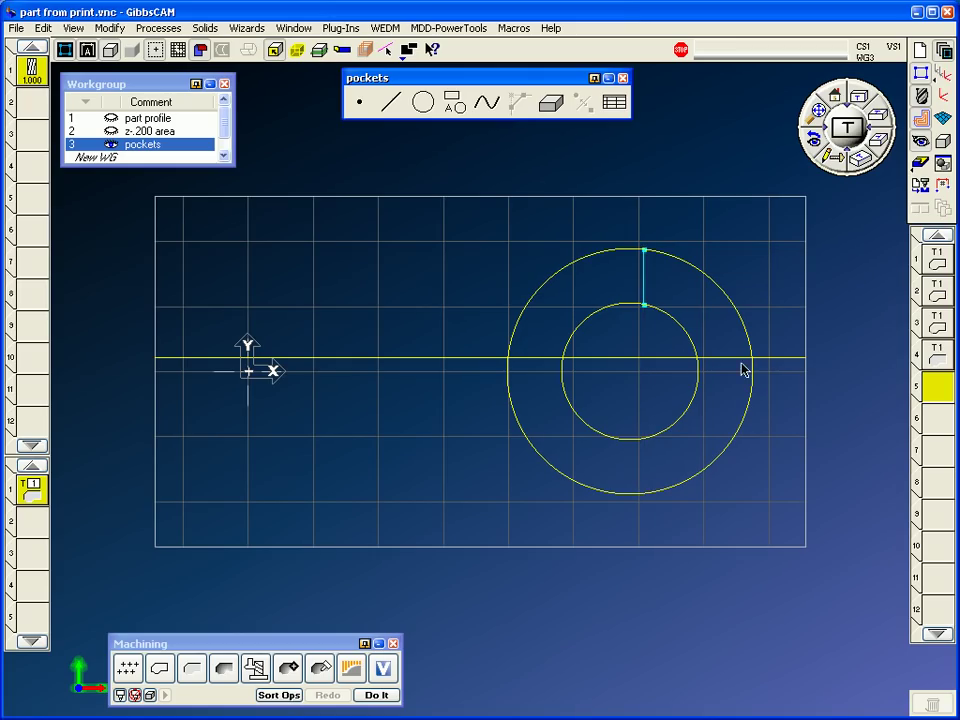
Connect the horizontal line to the outer and inner circles at their intersections on the far +X side, closing the pocket profile.
click(752, 355)
right_click(753, 357)
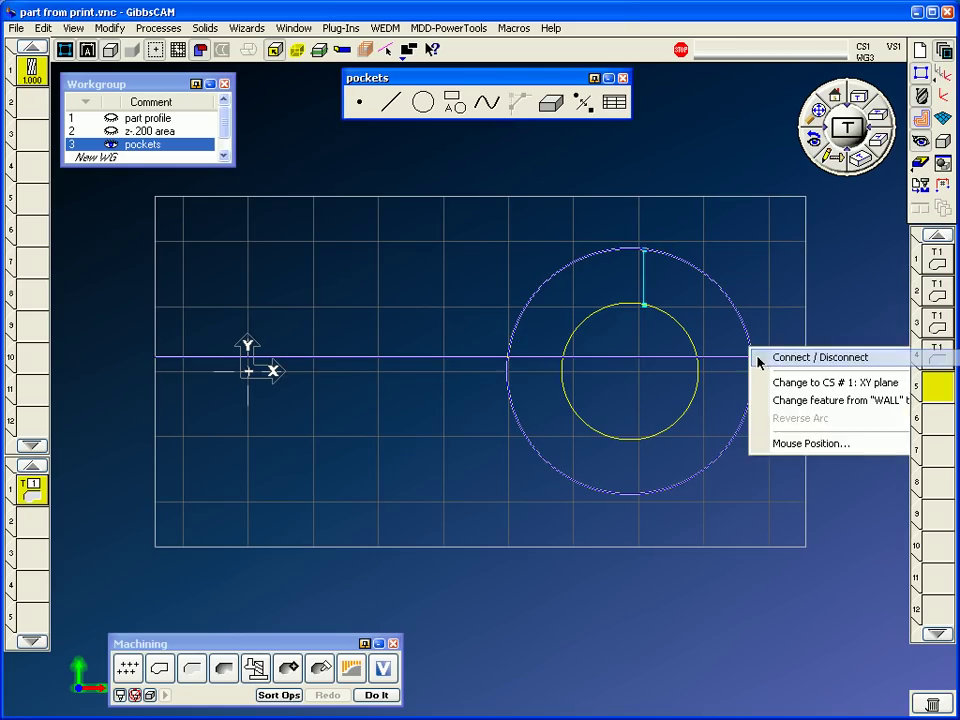
click(795, 358)
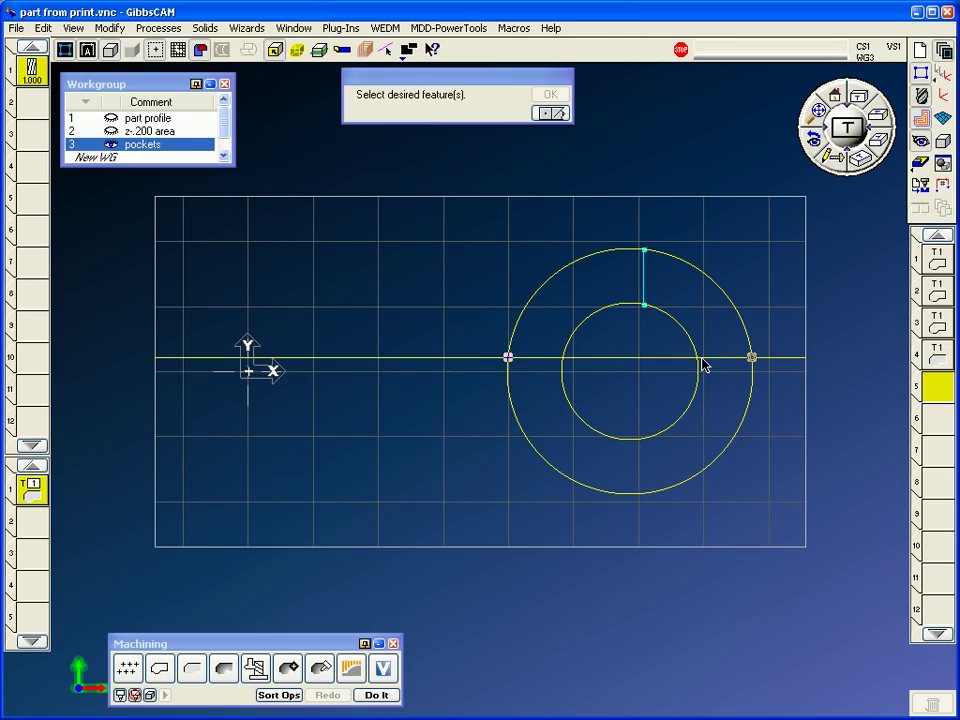
click(740, 315)
click(700, 356)
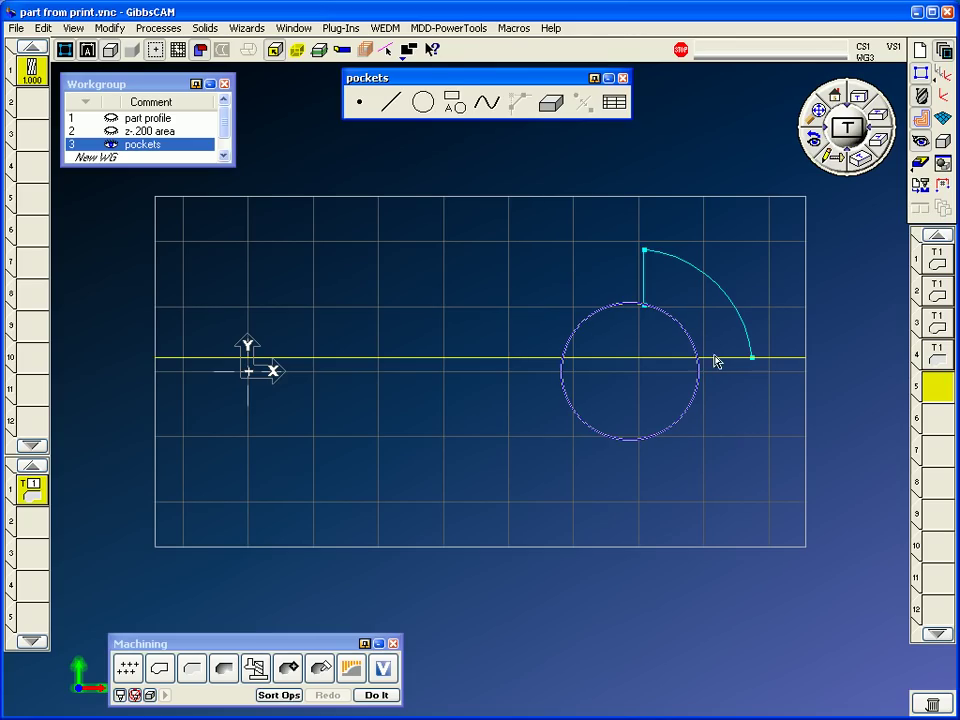
right_click(720, 362)
click(793, 364)
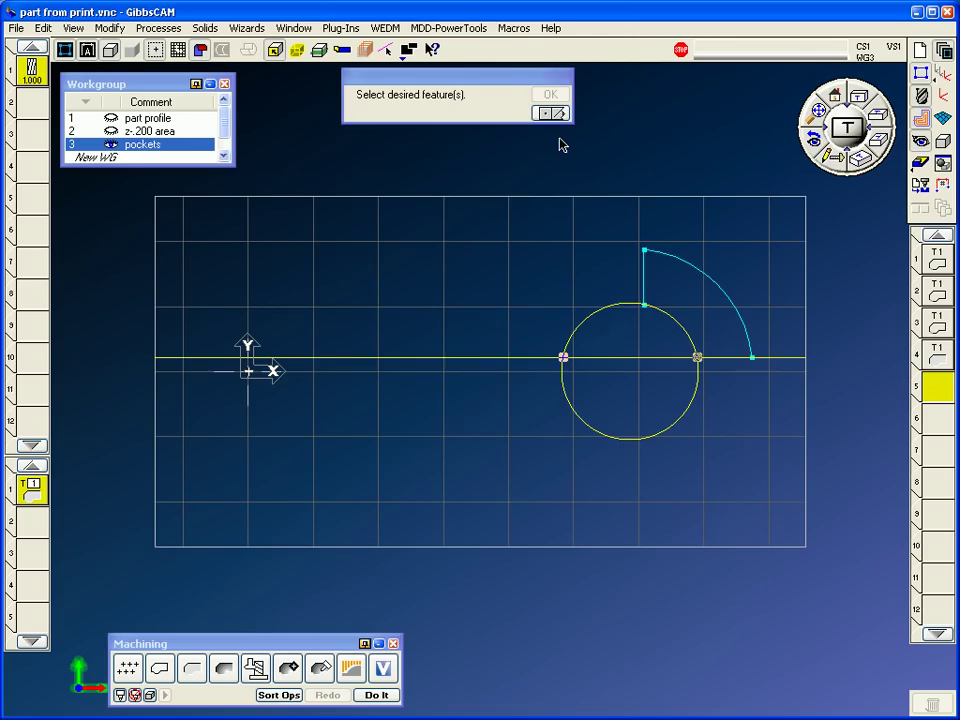
click(632, 312)
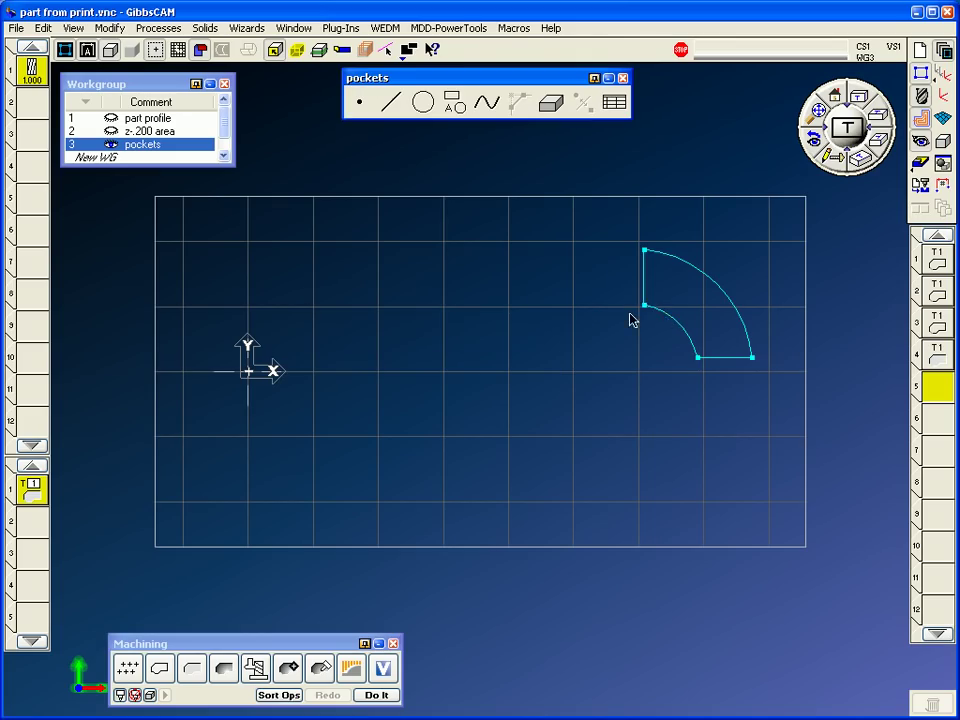
Fillet all four corners of the closed pocket profile with a .125 radius.
click(665, 320)
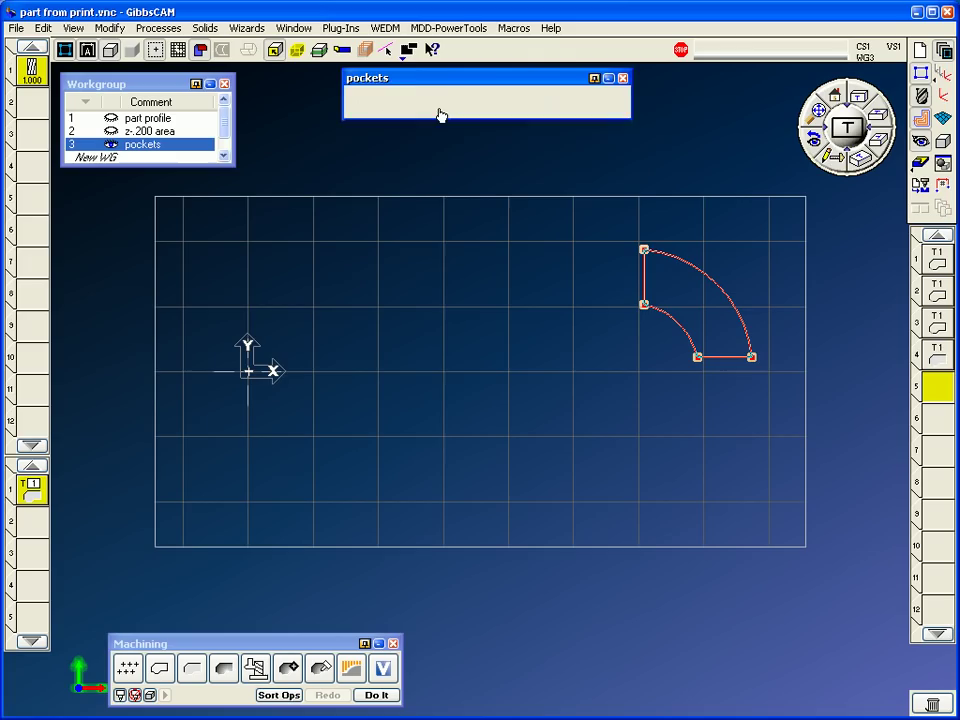
click(610, 95)
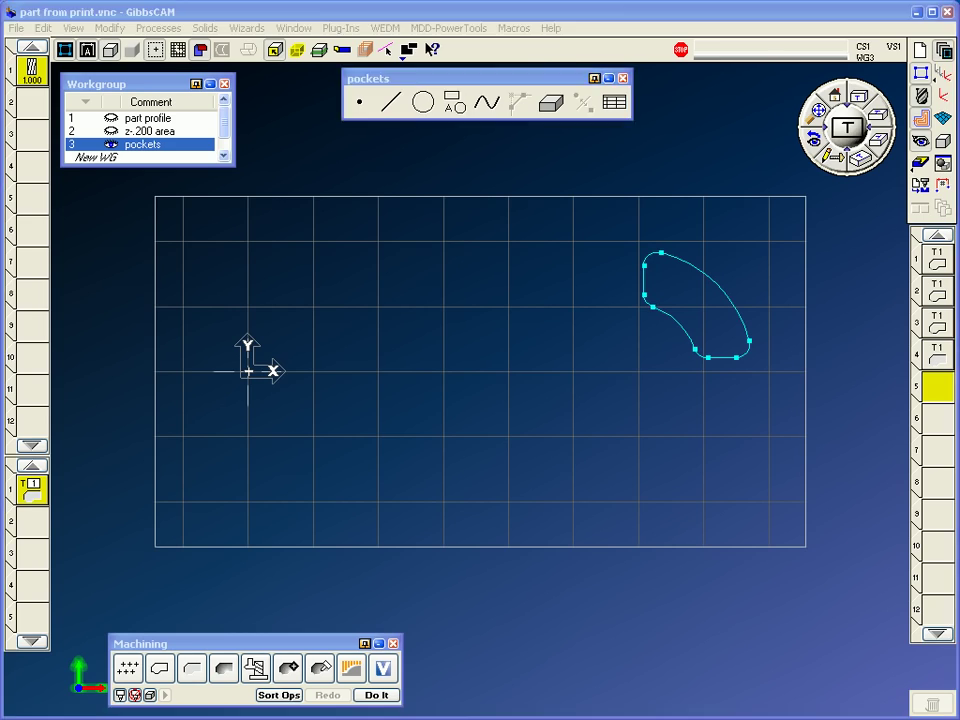
Check the standoff dimensions on the print and create polar points about X 3.5, Y 0 at distance 1.75/2 and angles 33 and 33+24.
key(alt+Tab)
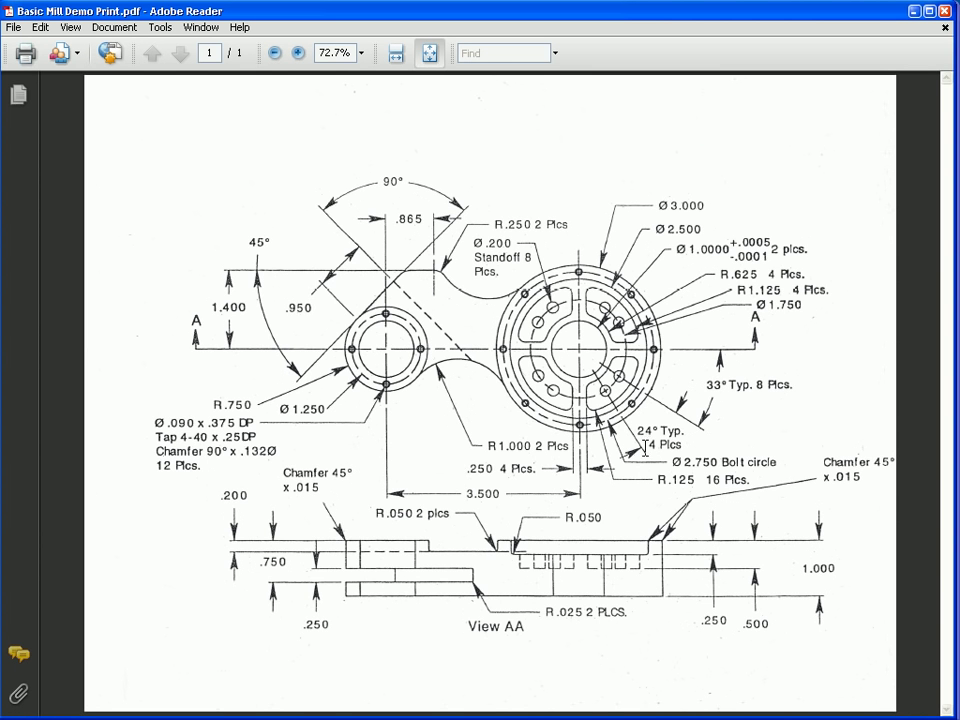
key(alt+Tab)
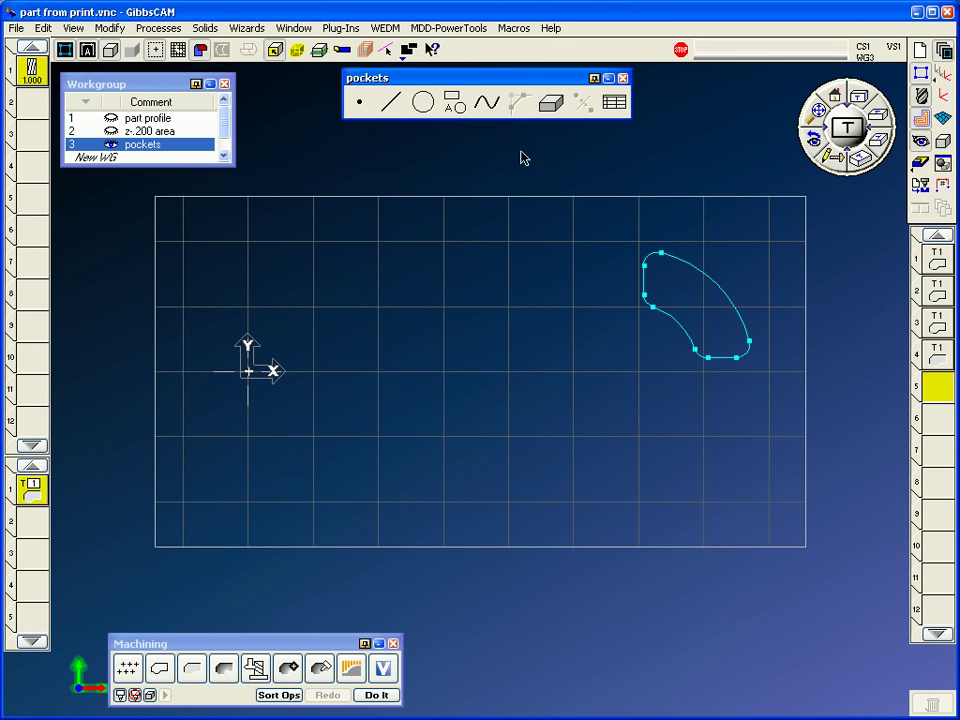
click(359, 101)
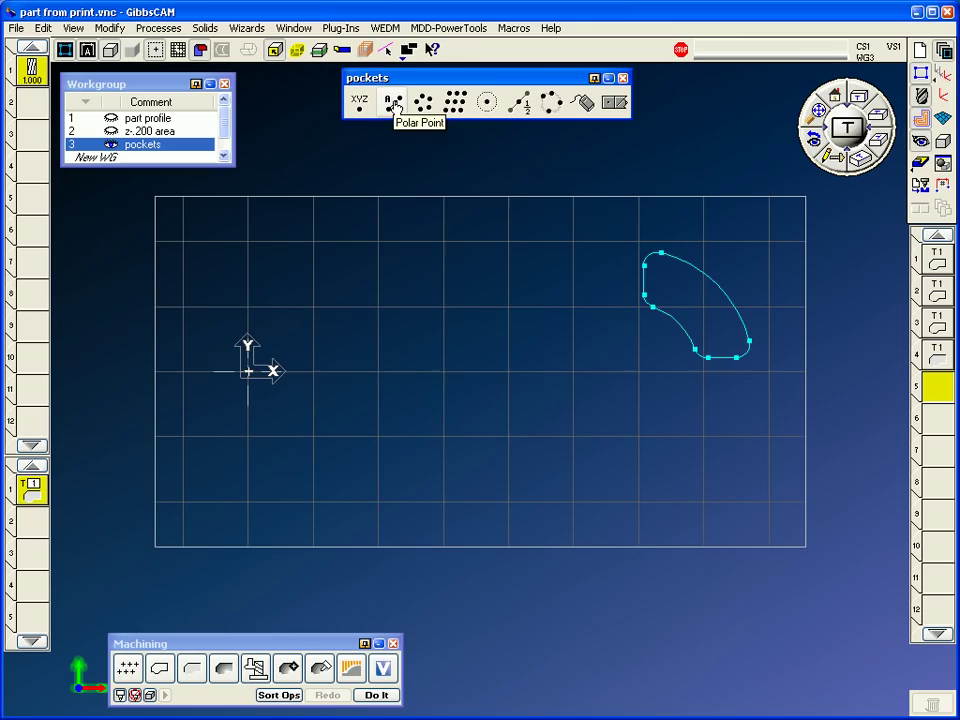
click(393, 103)
click(357, 94)
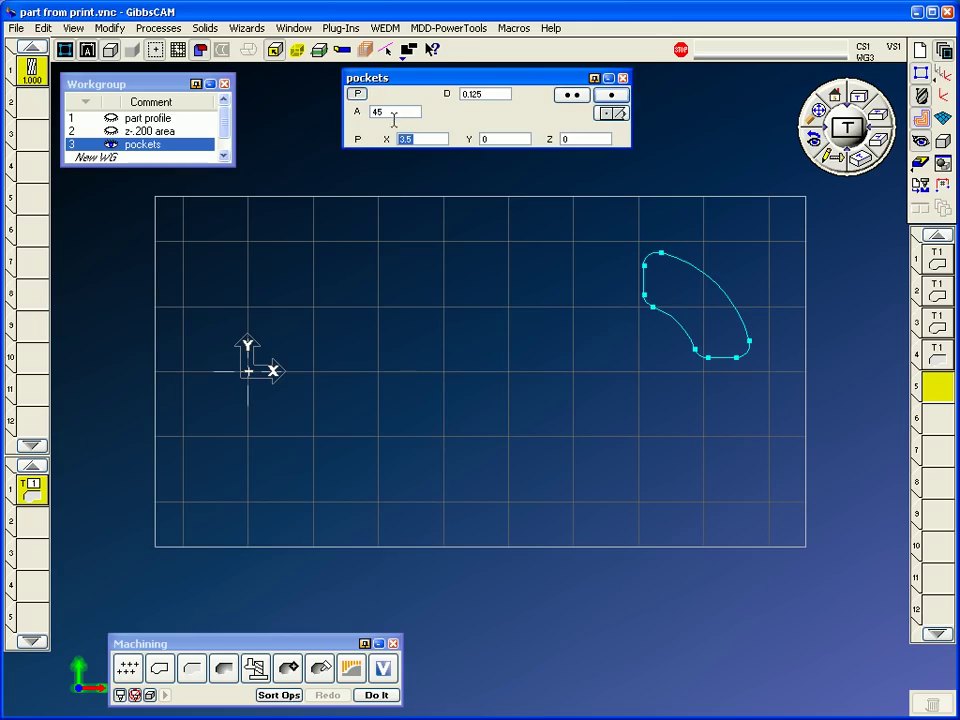
click(394, 112)
text(33)
click(497, 97)
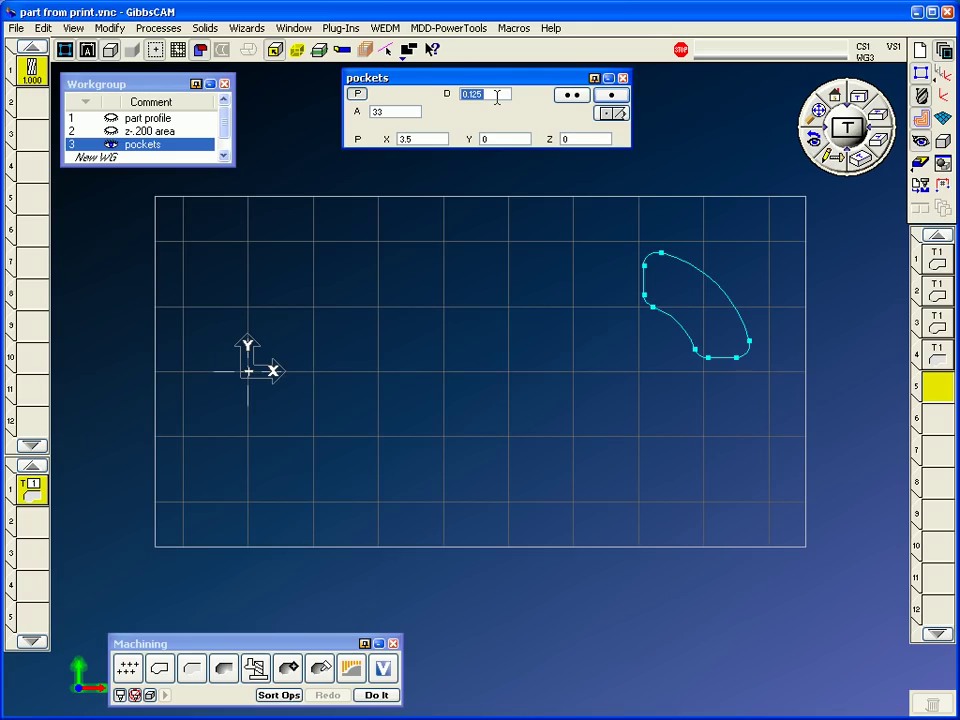
text(1.75/2)
click(570, 94)
click(392, 114)
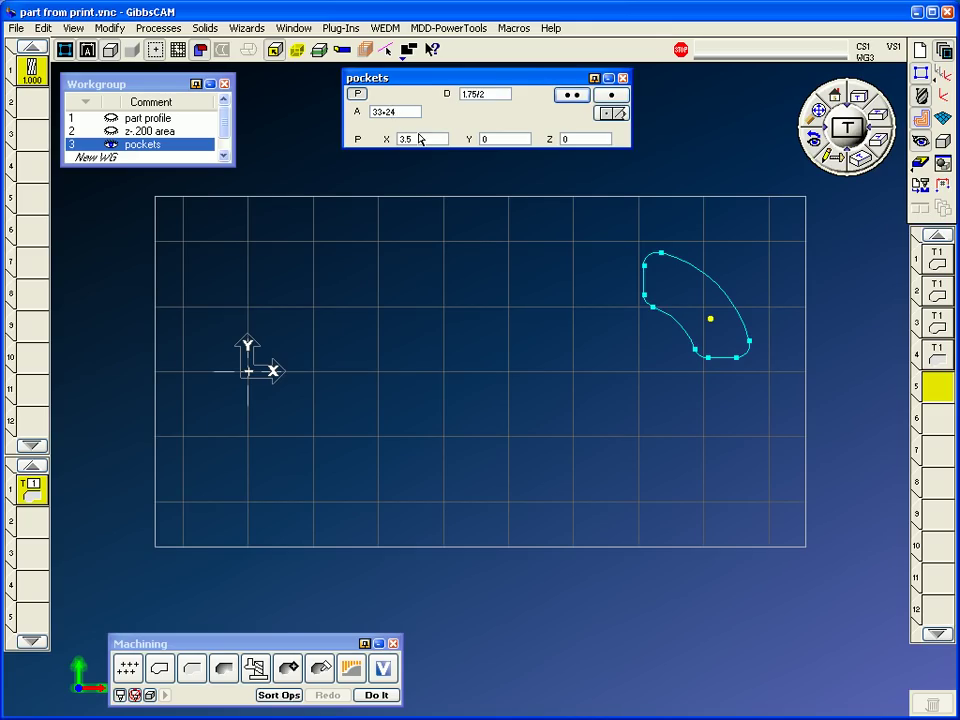
click(611, 94)
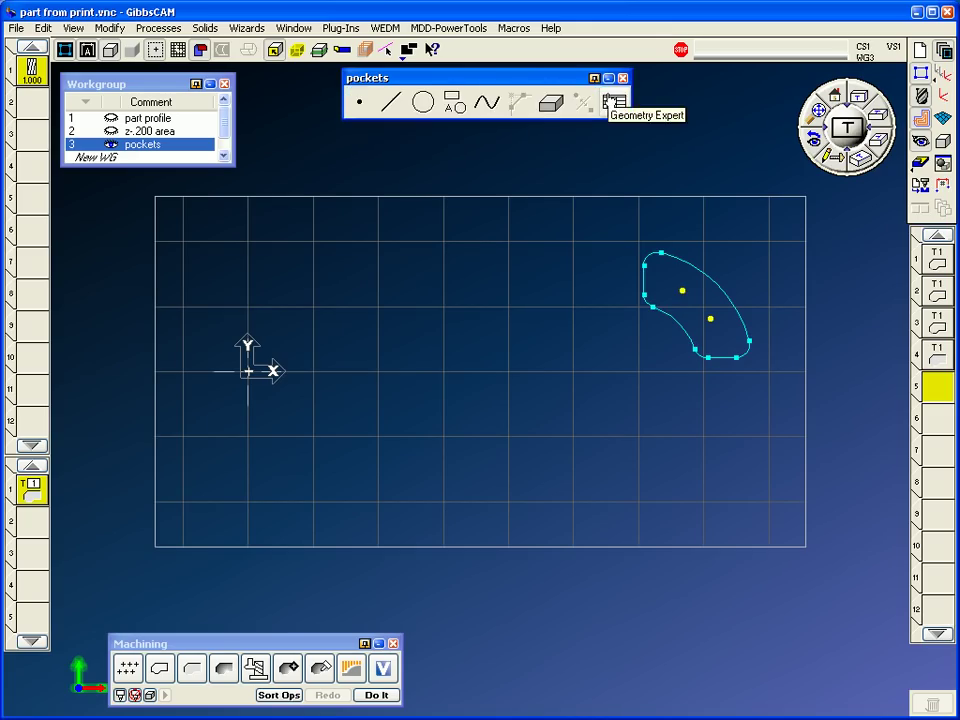
Create a circle of radius .1 centred on each of the two standoff points in the pocket.
click(421, 104)
click(422, 101)
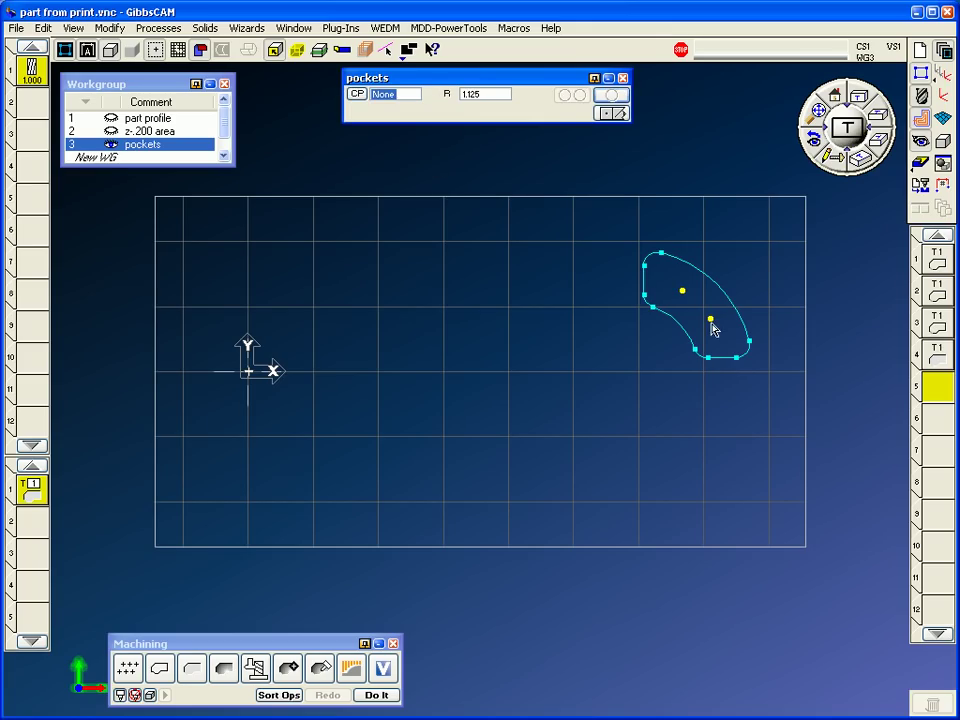
click(710, 320)
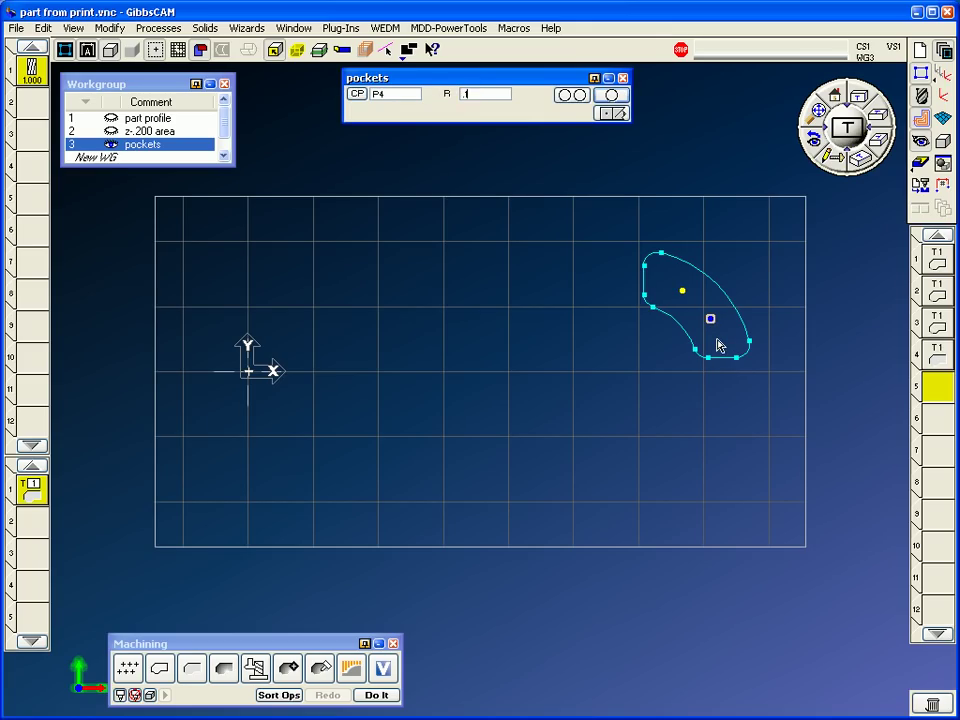
click(567, 95)
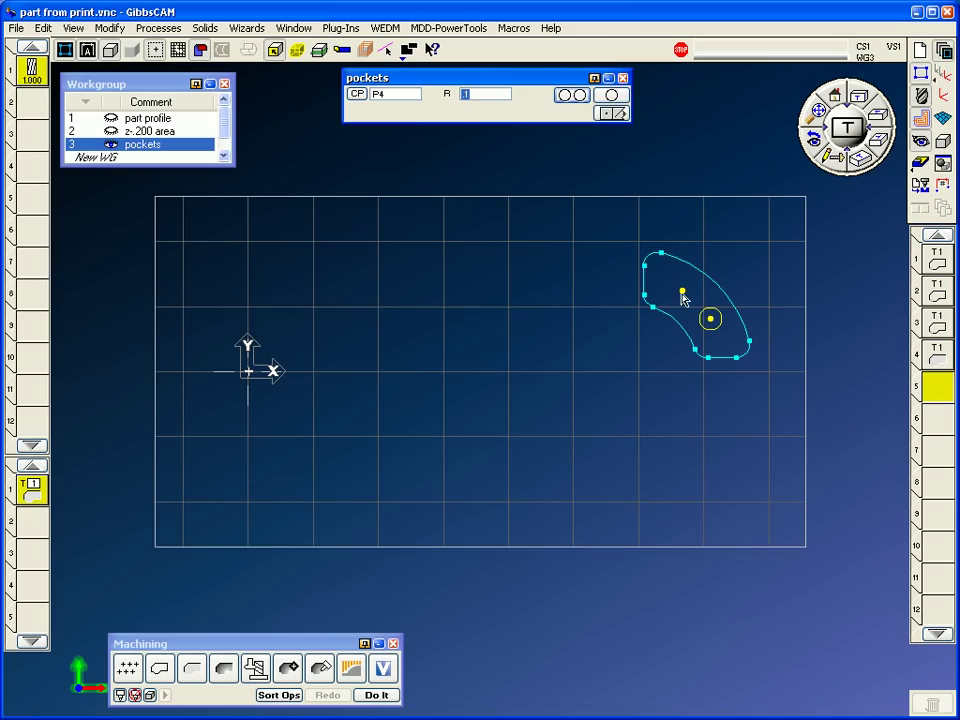
click(682, 293)
click(607, 114)
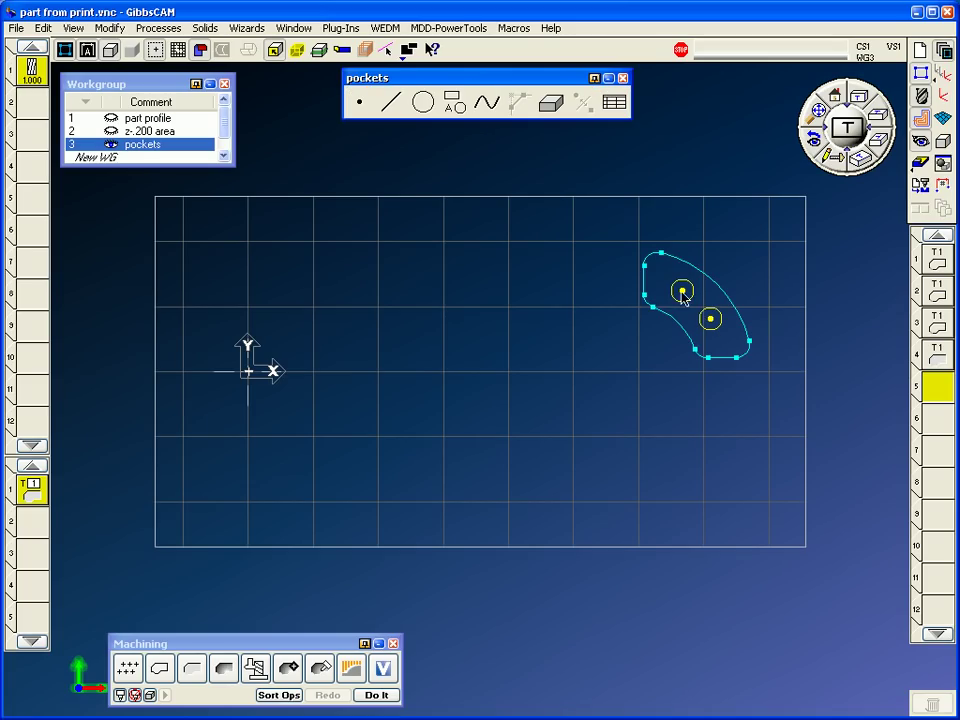
Duplicate the pocket profile and its standoffs 3 times, rotating 90° CCW around X 3.5, Y 0.
drag(622, 272, 784, 412)
click(108, 28)
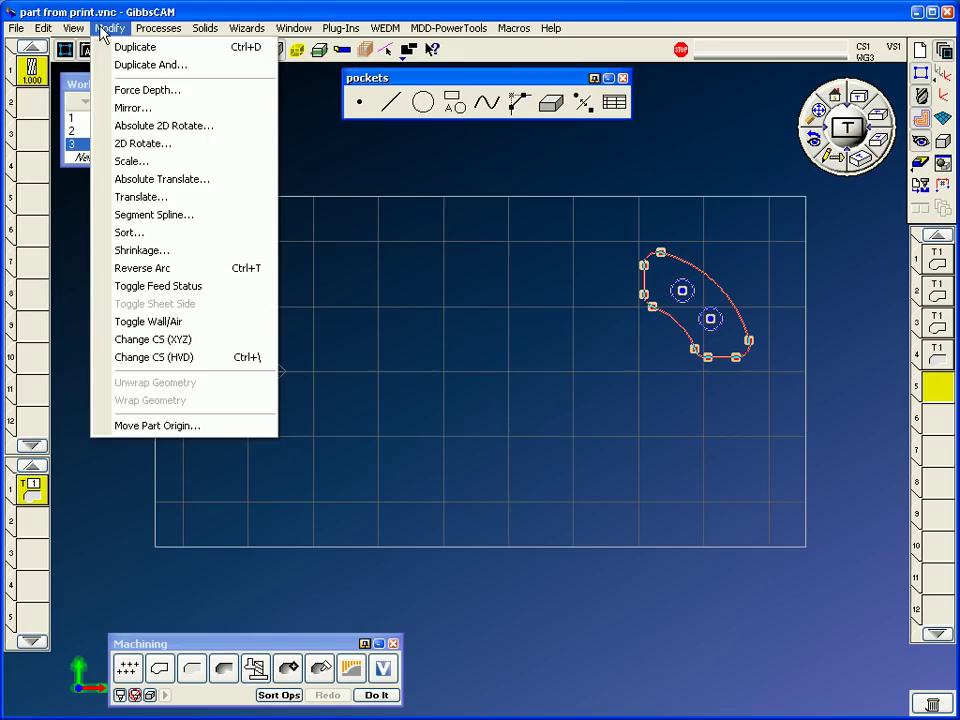
click(150, 63)
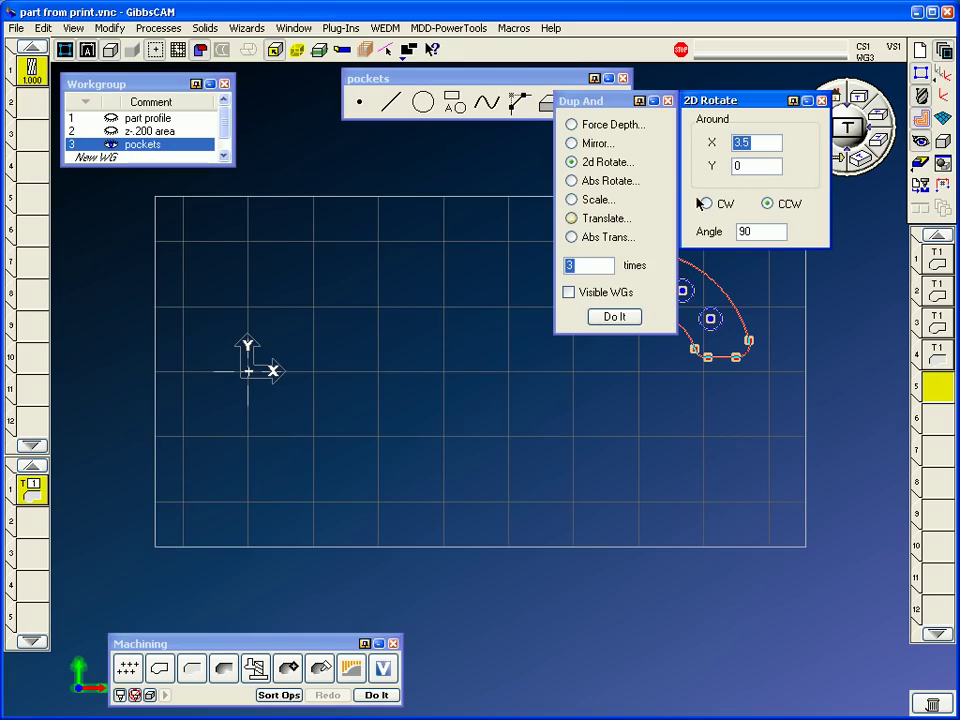
click(614, 317)
click(668, 101)
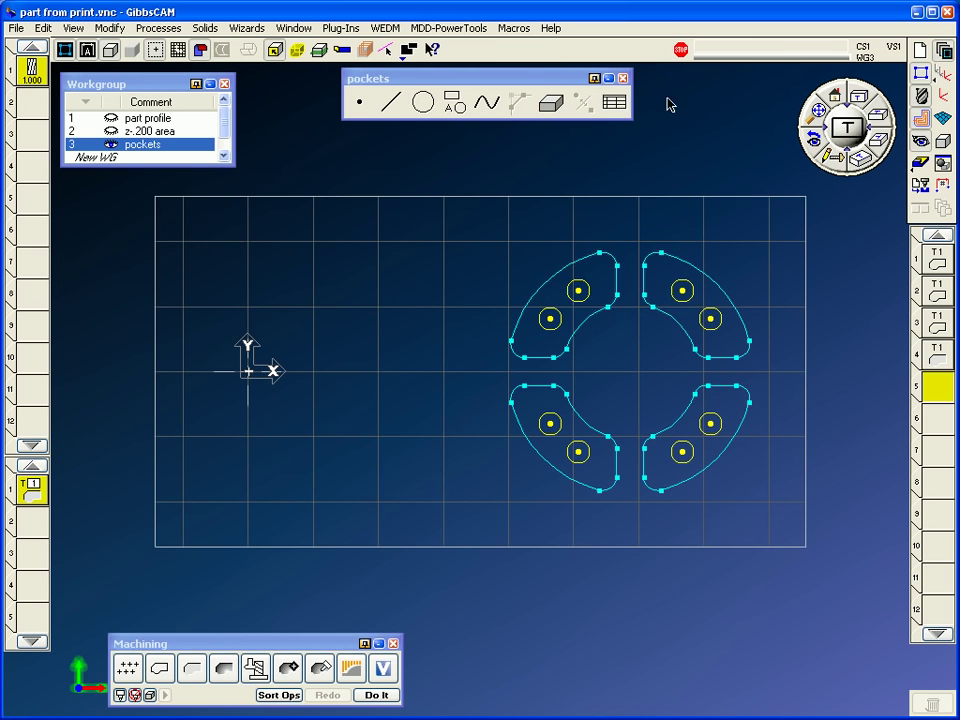
Define tool 2 as a .125 four-flute solid carbide end mill, length 2, flute length 1.25, corner radius 0.
click(857, 160)
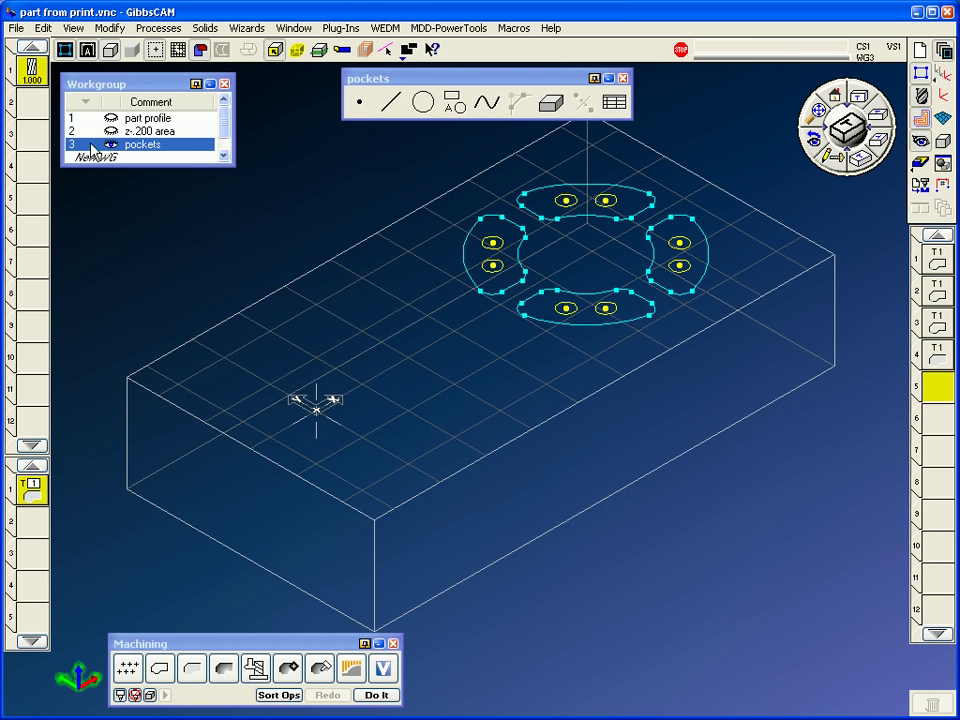
double_click(28, 106)
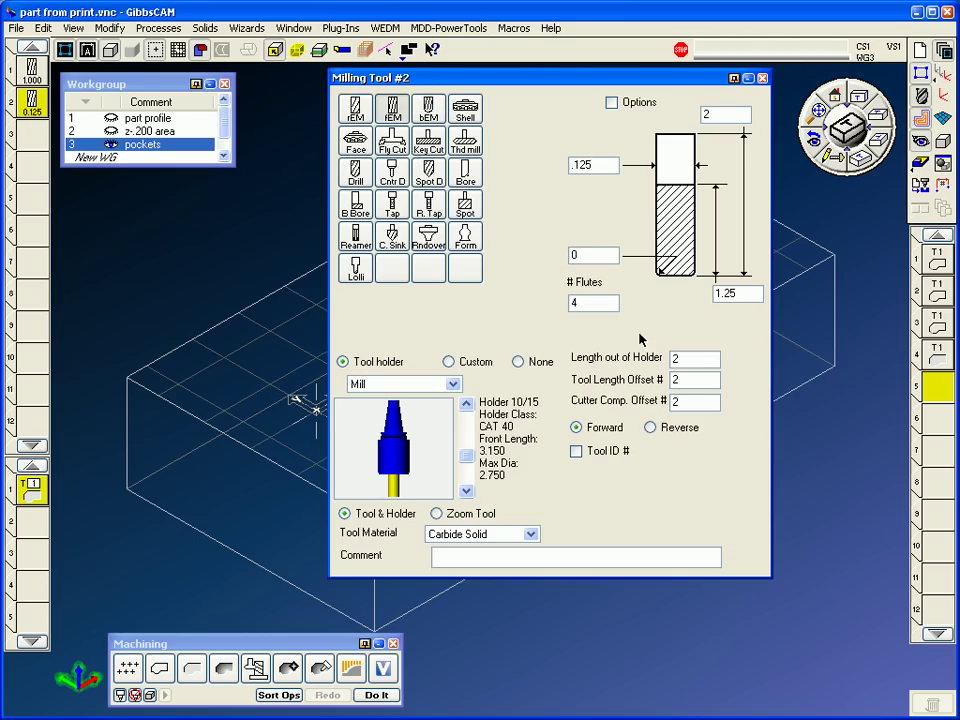
click(762, 78)
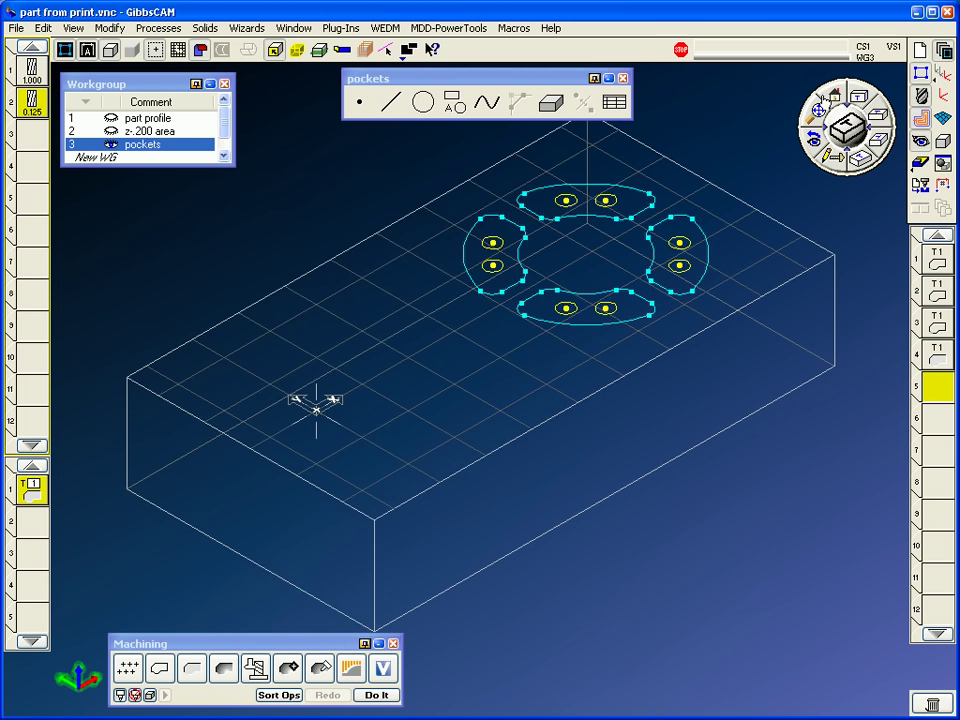
Check the clearance between the standoffs and the pocket walls using the .125 tool outline as a gauge.
click(857, 95)
click(395, 107)
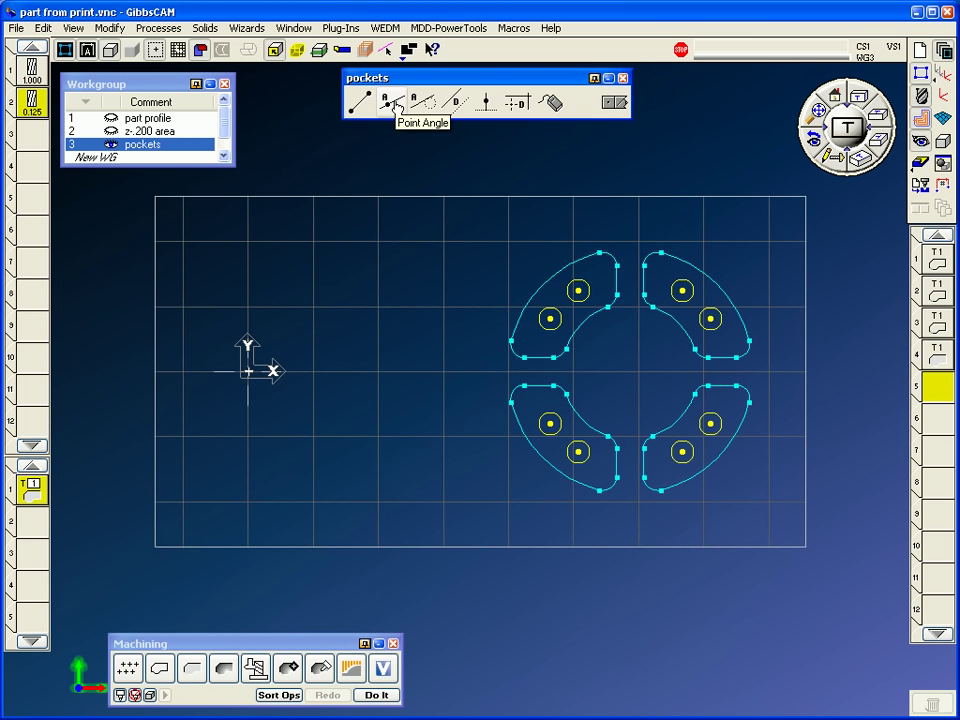
click(557, 105)
drag(720, 208, 581, 368)
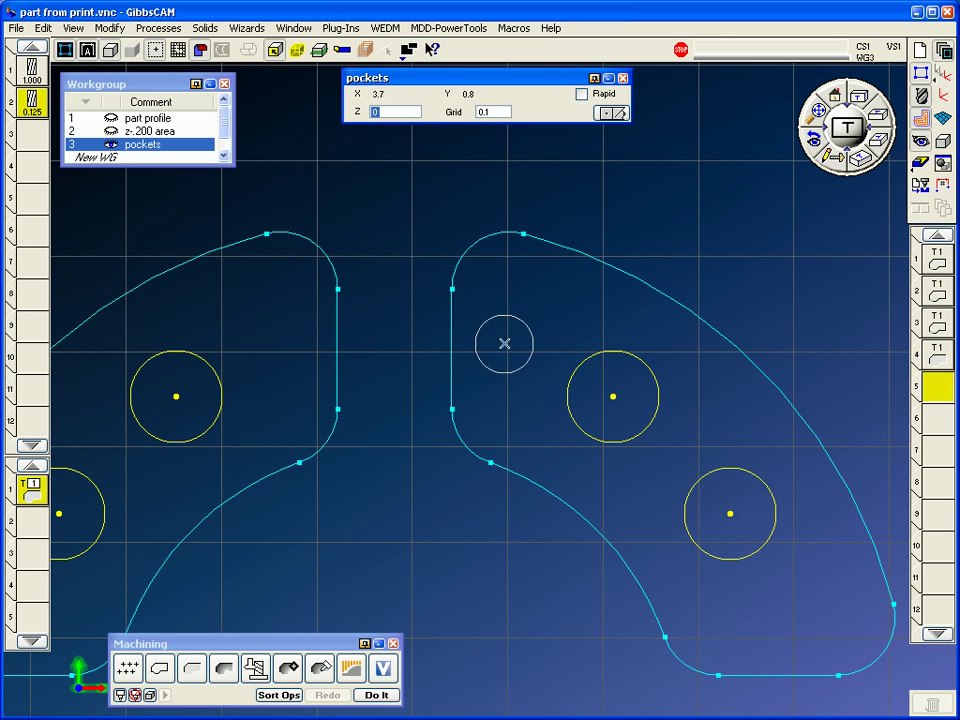
click(612, 112)
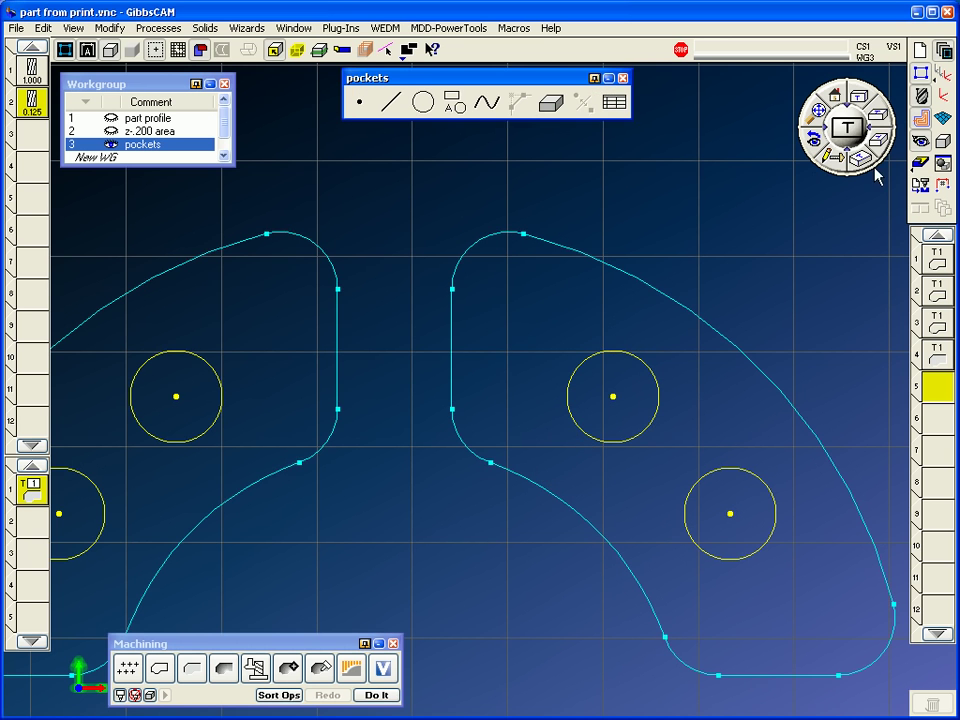
click(856, 158)
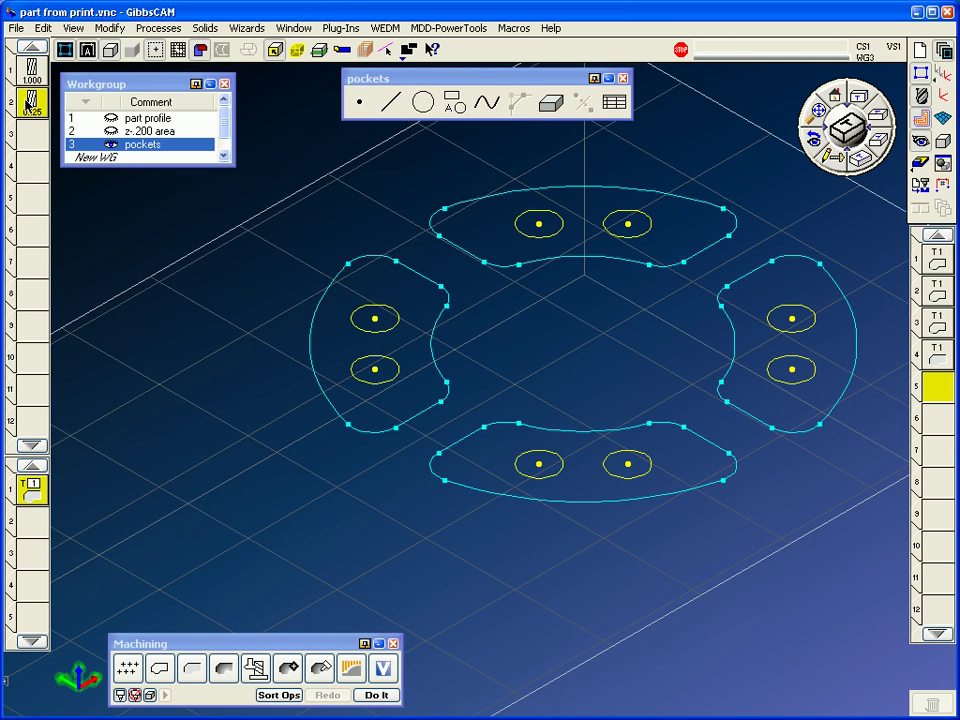
Set up a roughing process with tool 2 to Z -.25 in .25/2 steps, 10000 RPM, 45 entry and 35 contour feed, .002 pocket and island stock.
drag(28, 106, 33, 487)
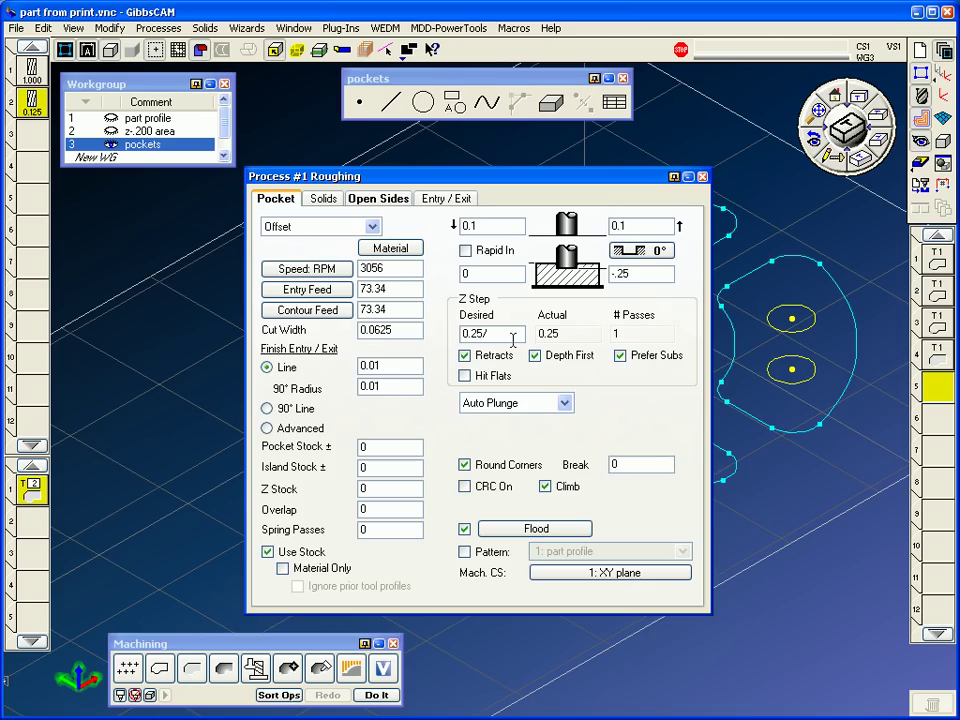
text(2)
click(398, 269)
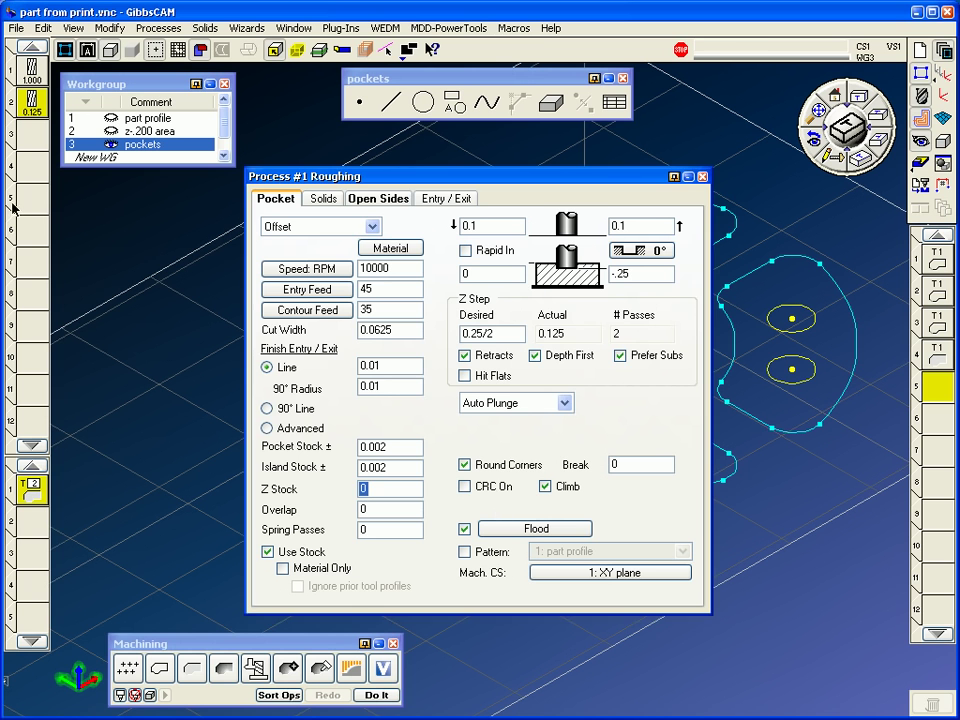
Add a contour process with tool 2 to Z -0.25 at 10000 RPM, entry feed 45 and contour feed 55.
drag(26, 111, 34, 526)
drag(158, 670, 26, 517)
click(192, 668)
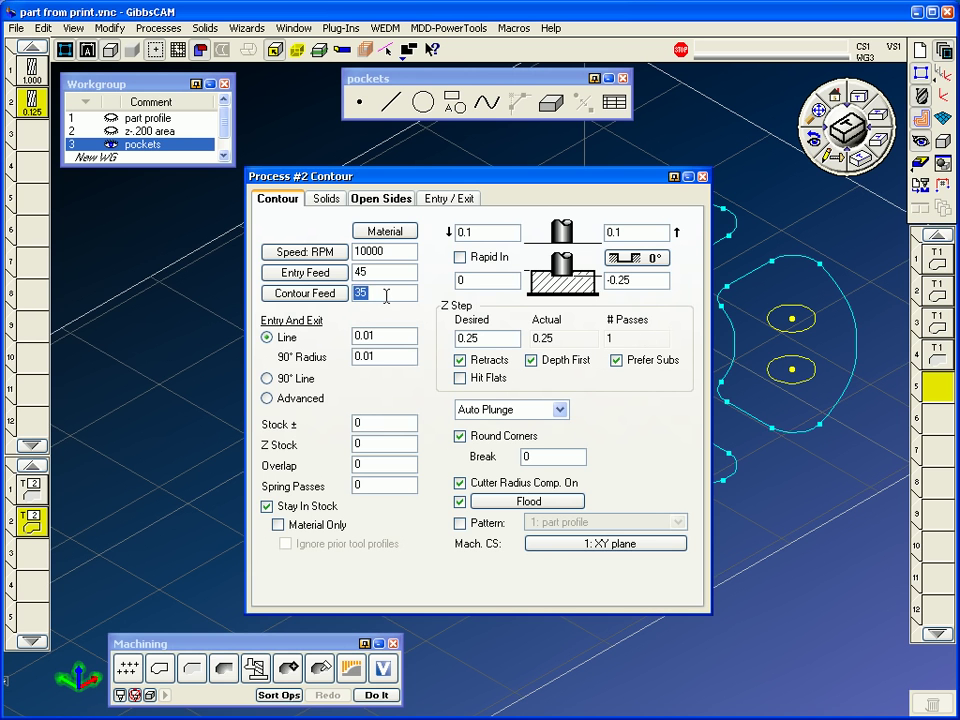
click(702, 177)
Select all four pocket profiles with their standoffs and generate the roughing and contour toolpaths.
scroll(538, 375, down, 2)
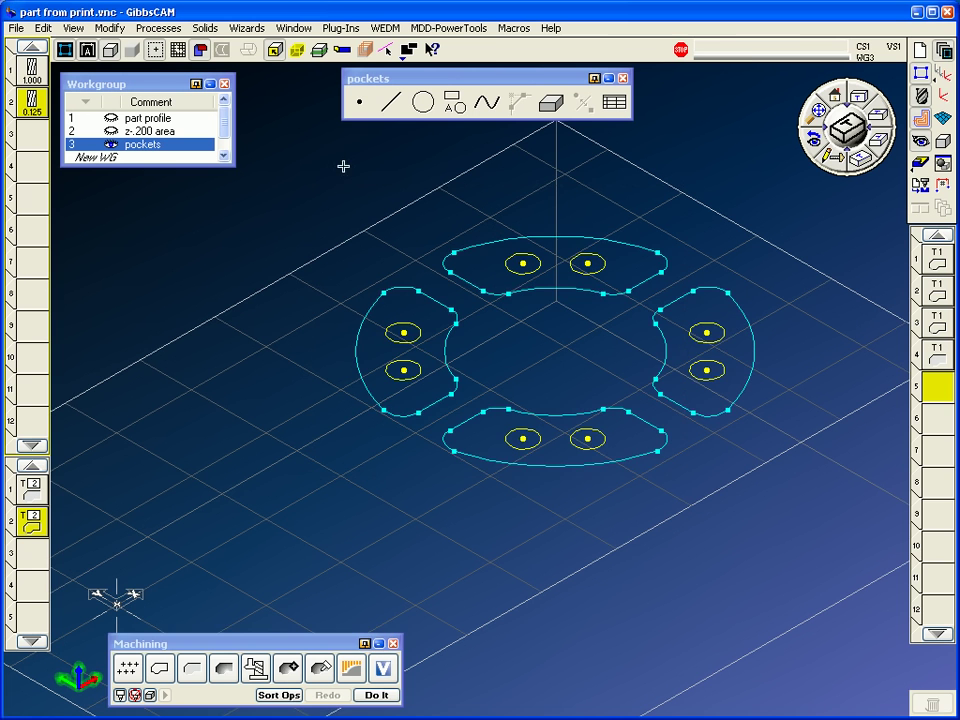
drag(343, 166, 784, 495)
click(376, 695)
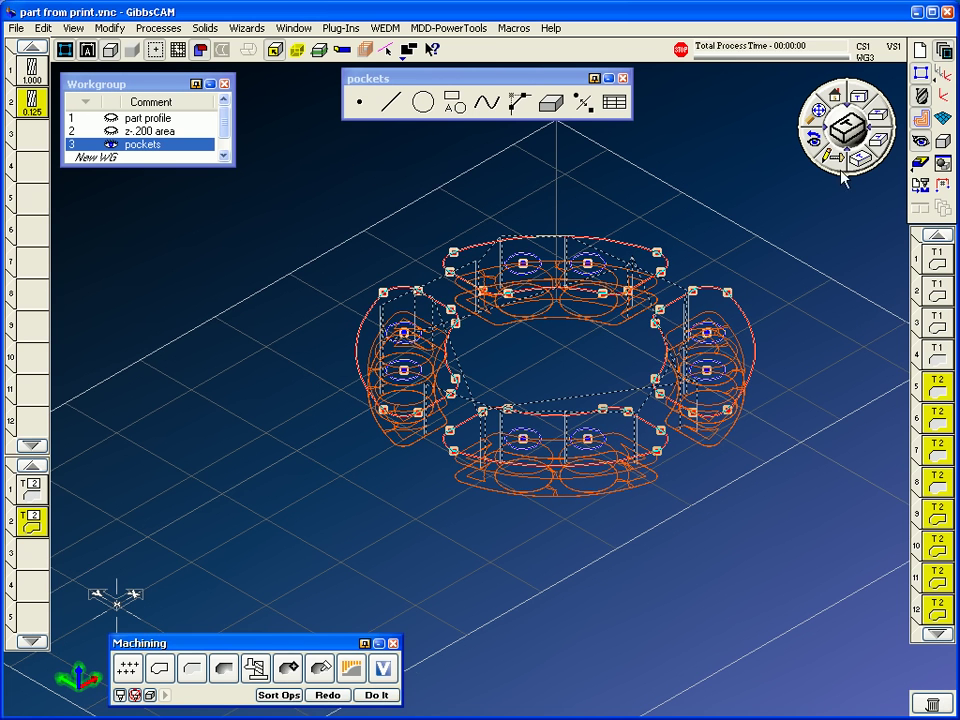
Simulate the part cutting up to the first pocket, slowing playback to watch how the roughing tool enters.
click(922, 165)
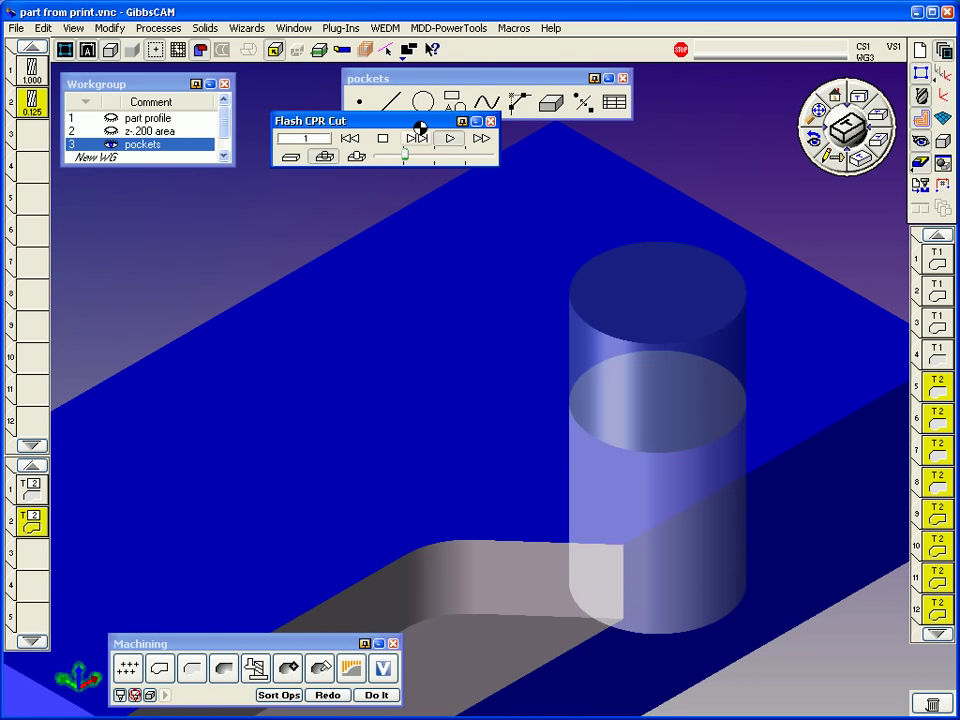
drag(404, 156, 450, 157)
scroll(500, 308, down, 2)
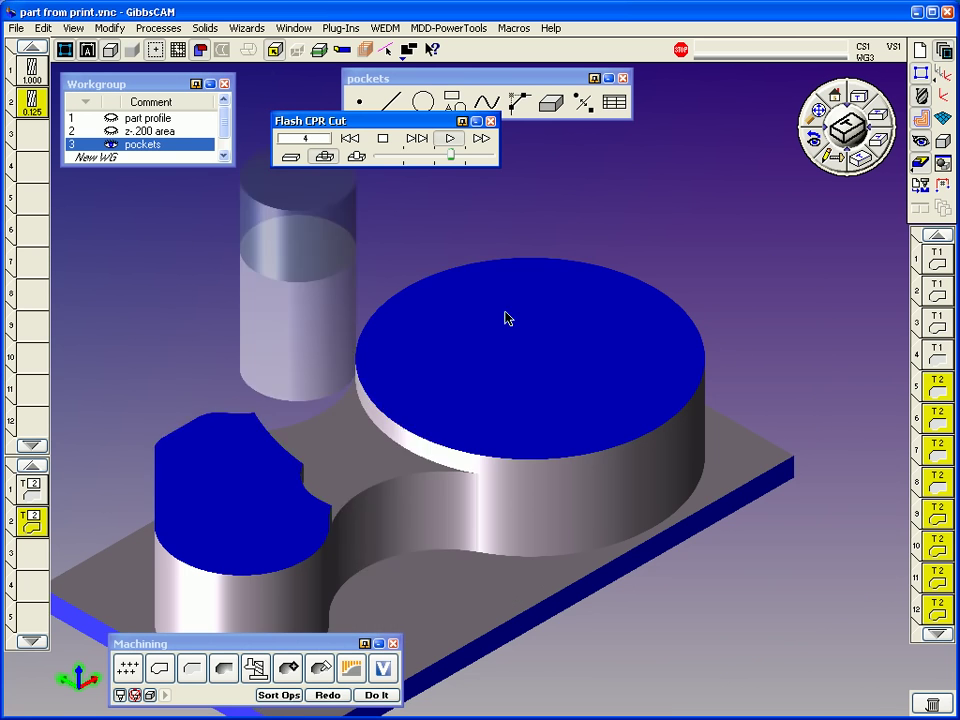
click(420, 156)
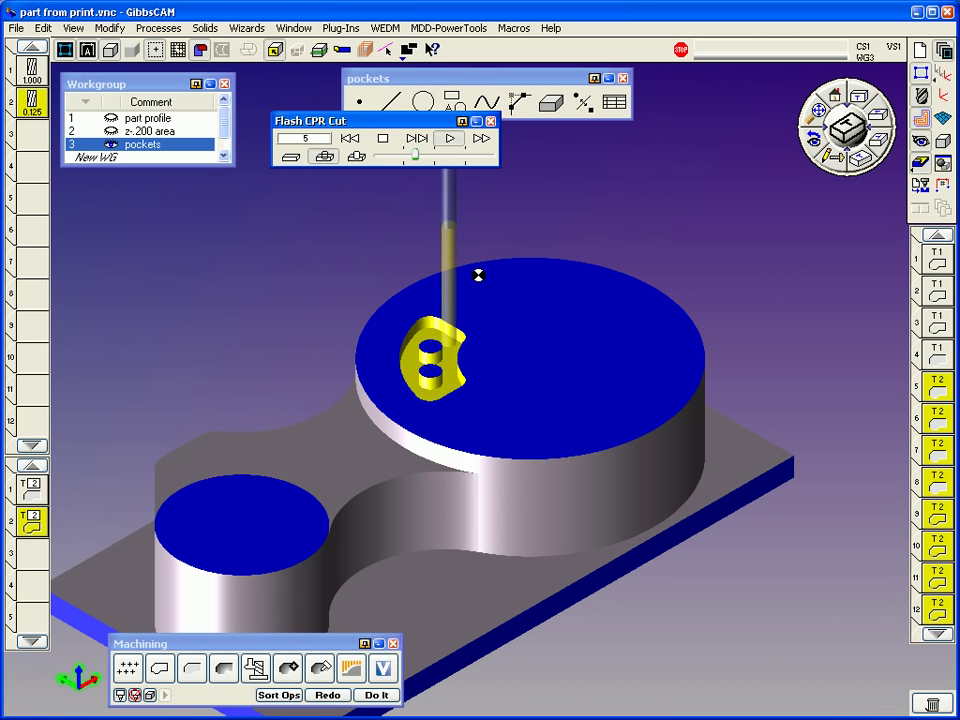
Change the roughing process's entry to Ramp with an angle of 5° and redo the pocket toolpaths.
double_click(42, 492)
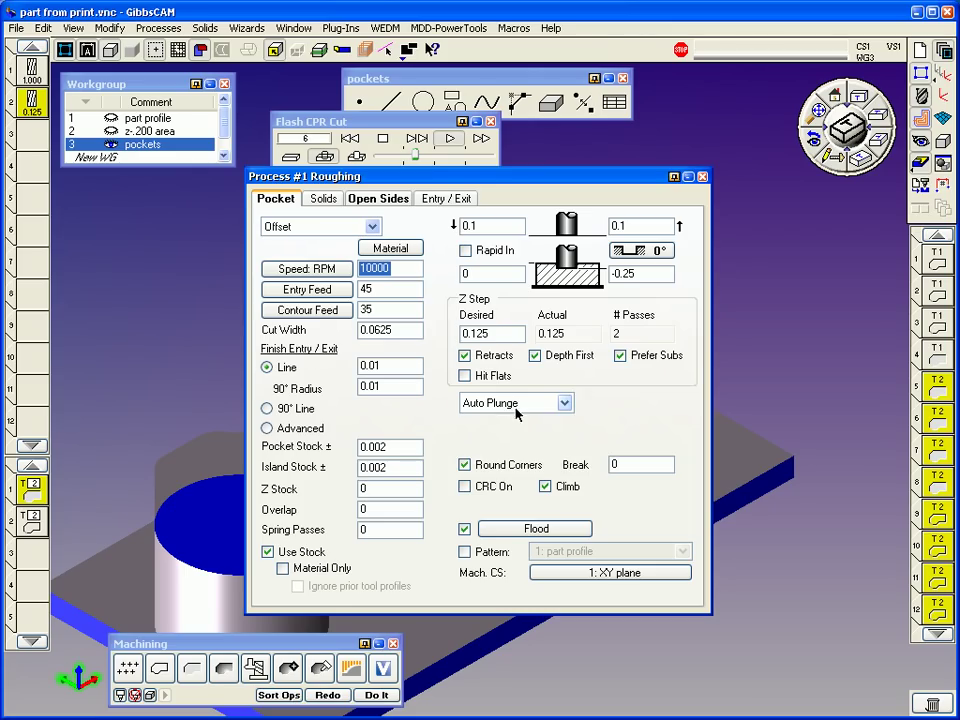
click(516, 406)
click(515, 456)
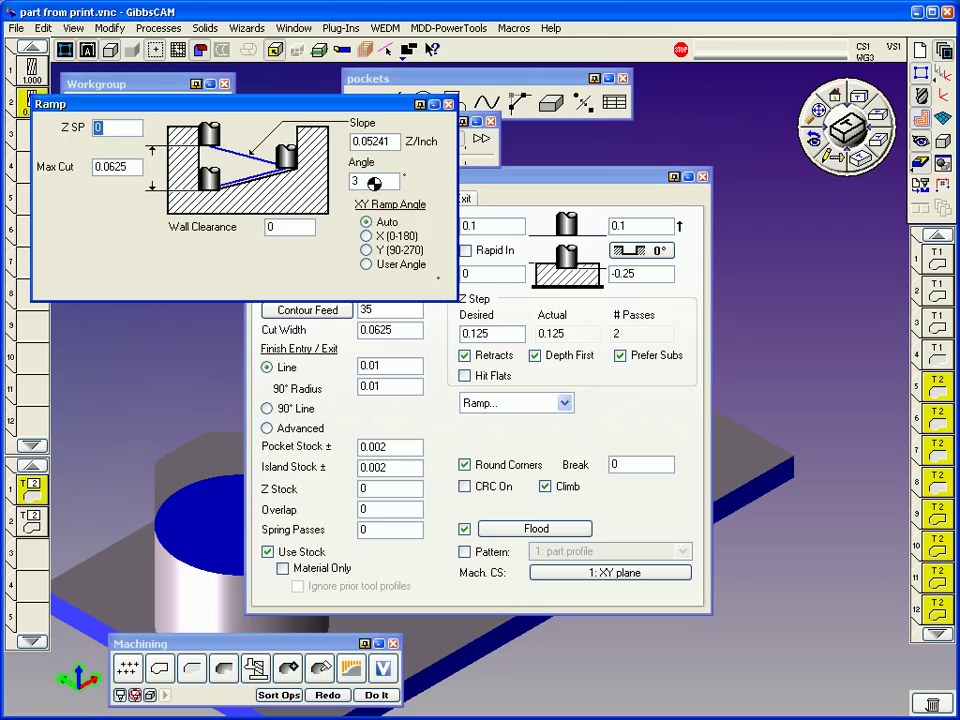
double_click(374, 183)
text(5)
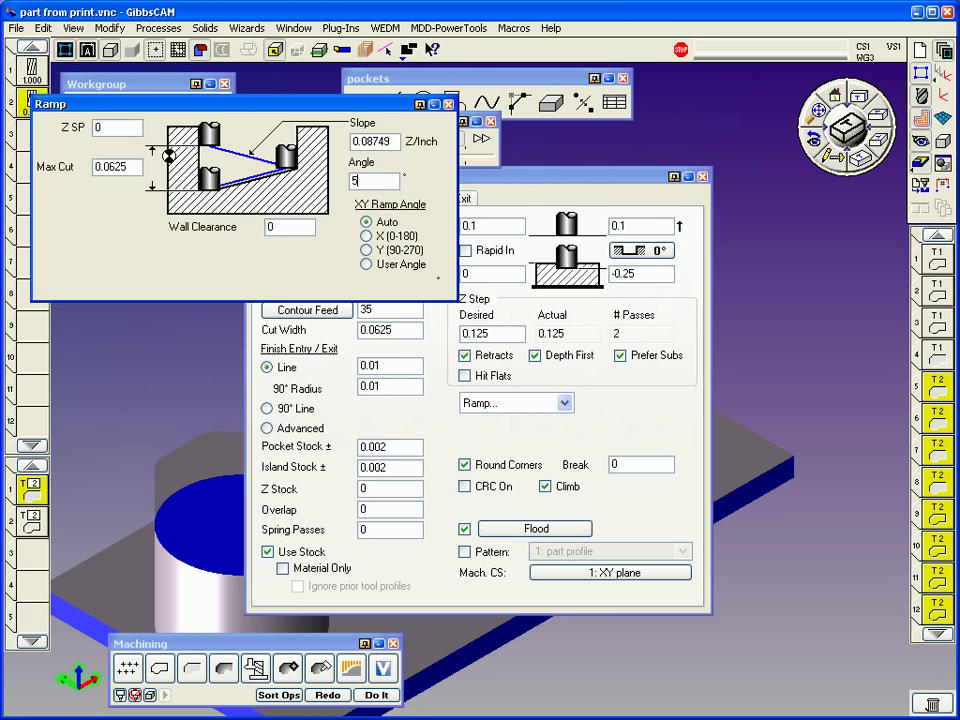
click(125, 130)
click(448, 105)
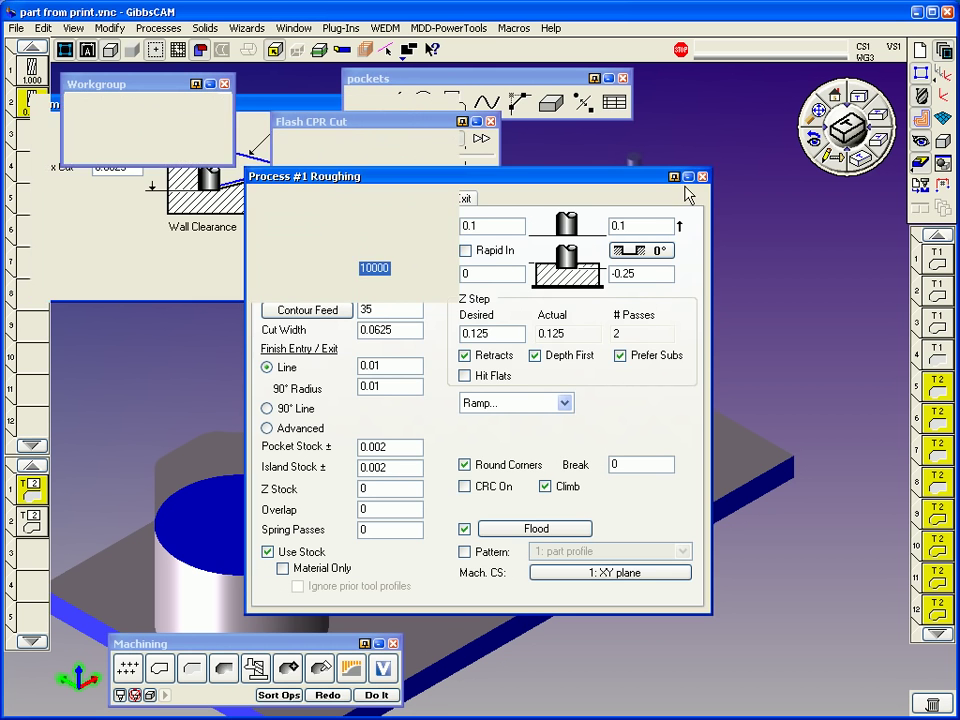
click(701, 177)
click(329, 695)
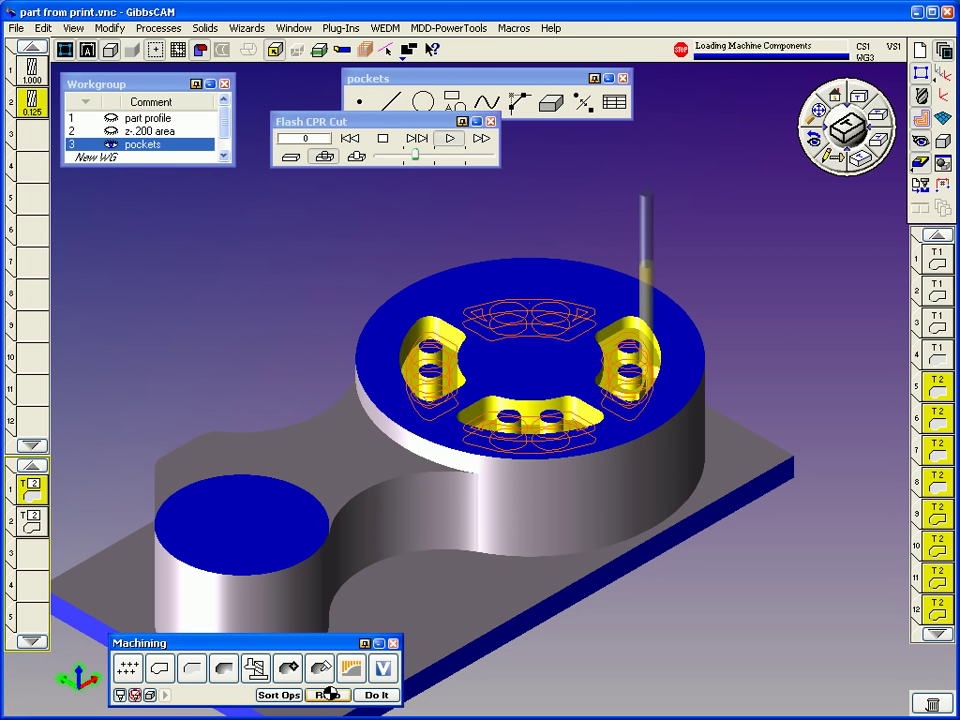
Rerun the cutting simulation through all four pockets, examining the ramp entry, the standoffs and the operation list.
click(451, 144)
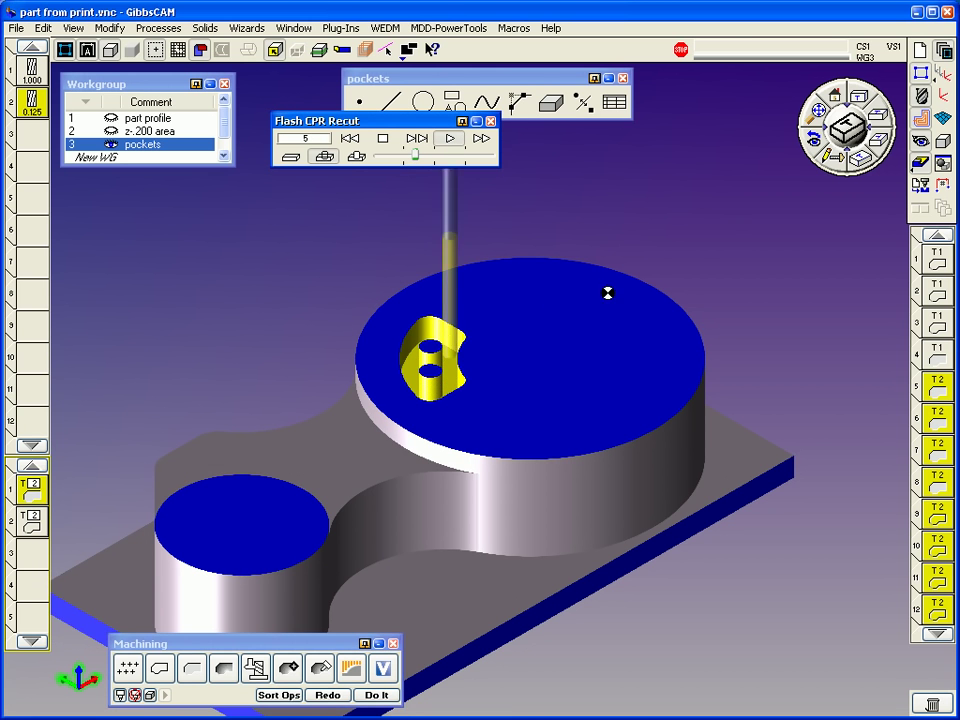
drag(705, 238, 536, 396)
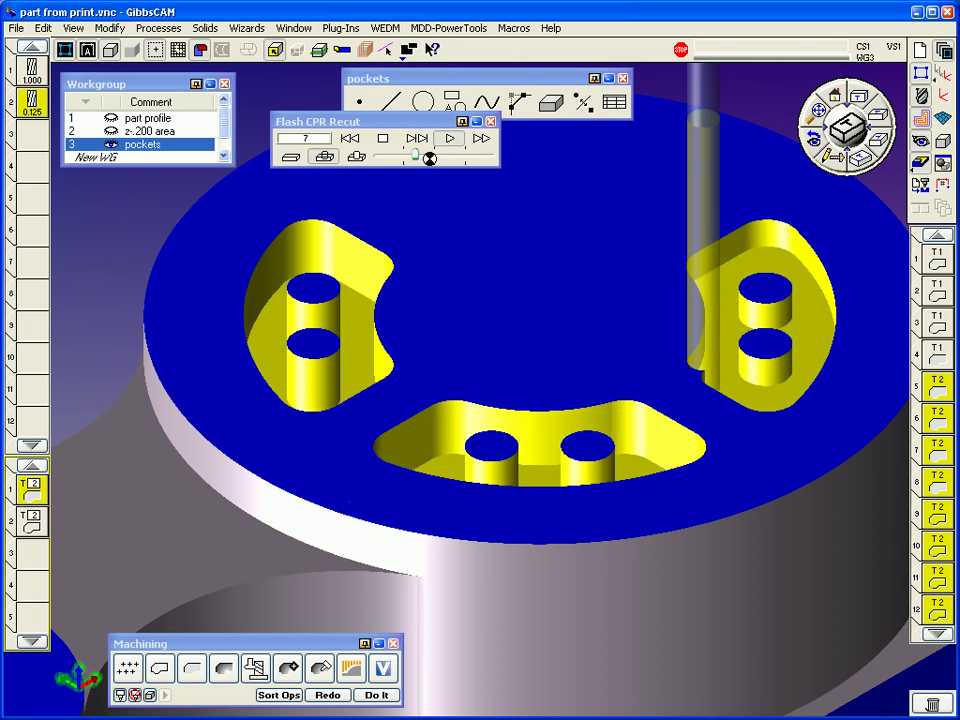
click(402, 155)
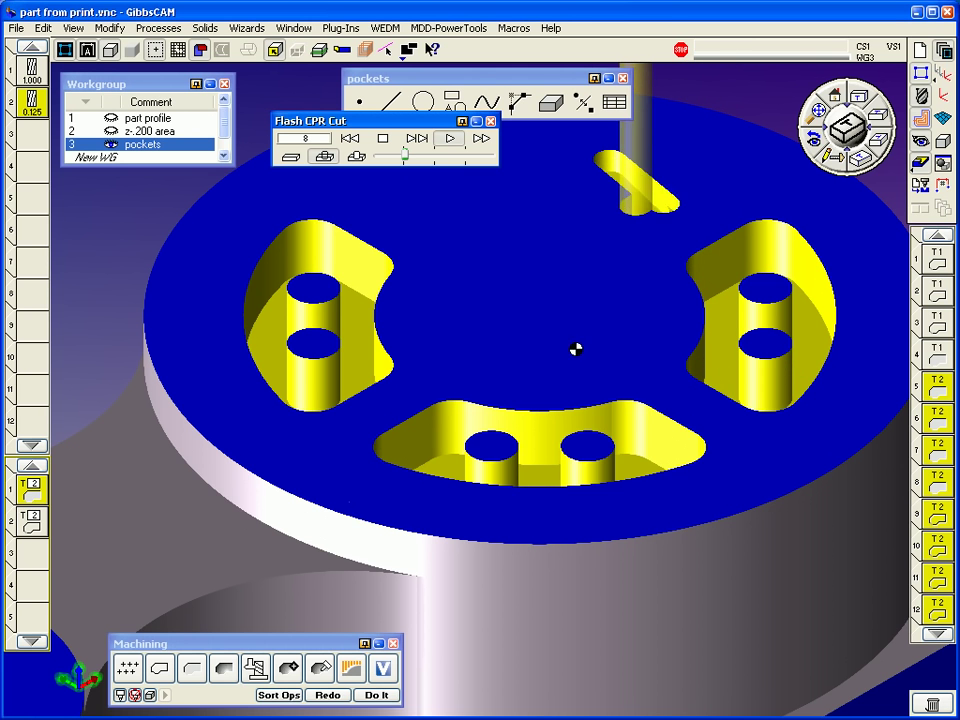
scroll(670, 427, down, 2)
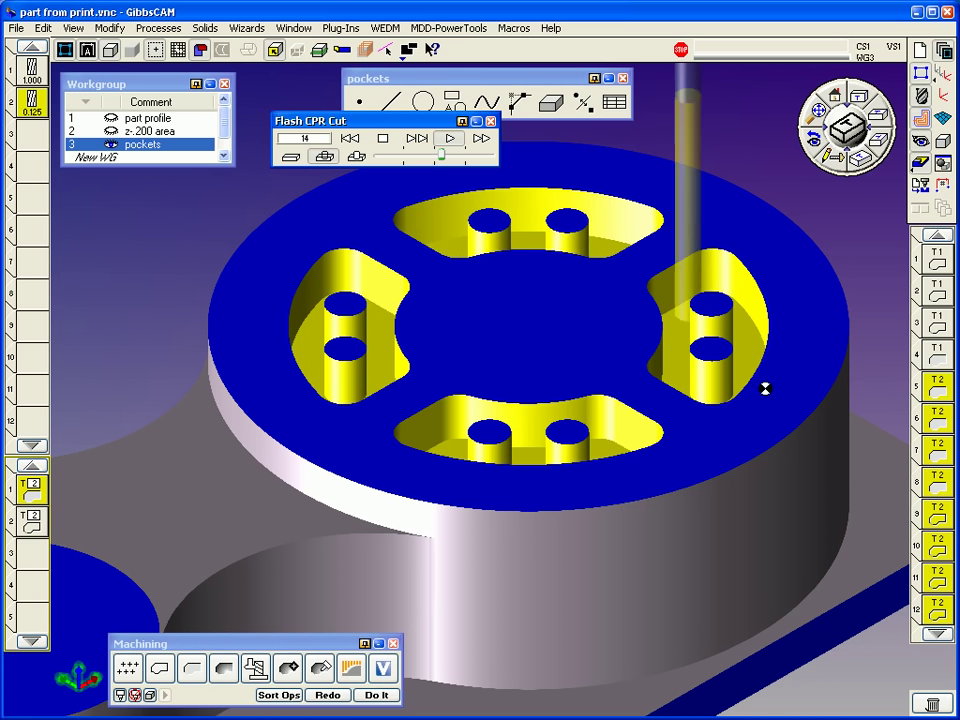
click(936, 637)
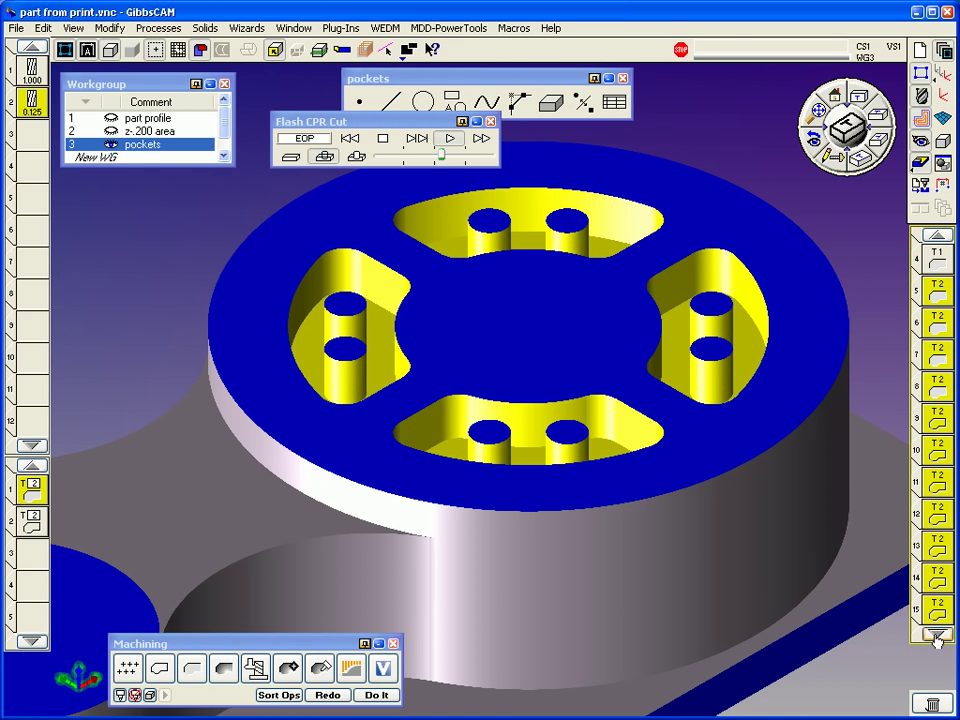
Load the .125 dia chamfer mill .005 size.PRC process as the third process and redo the pocket toolpaths with it included.
click(34, 561)
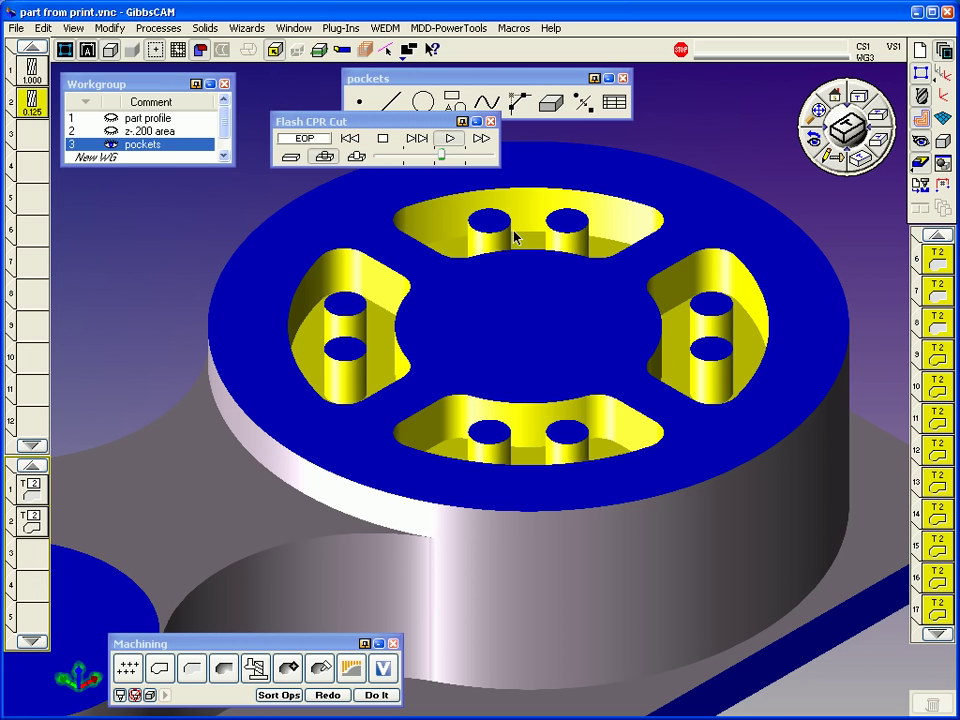
click(150, 30)
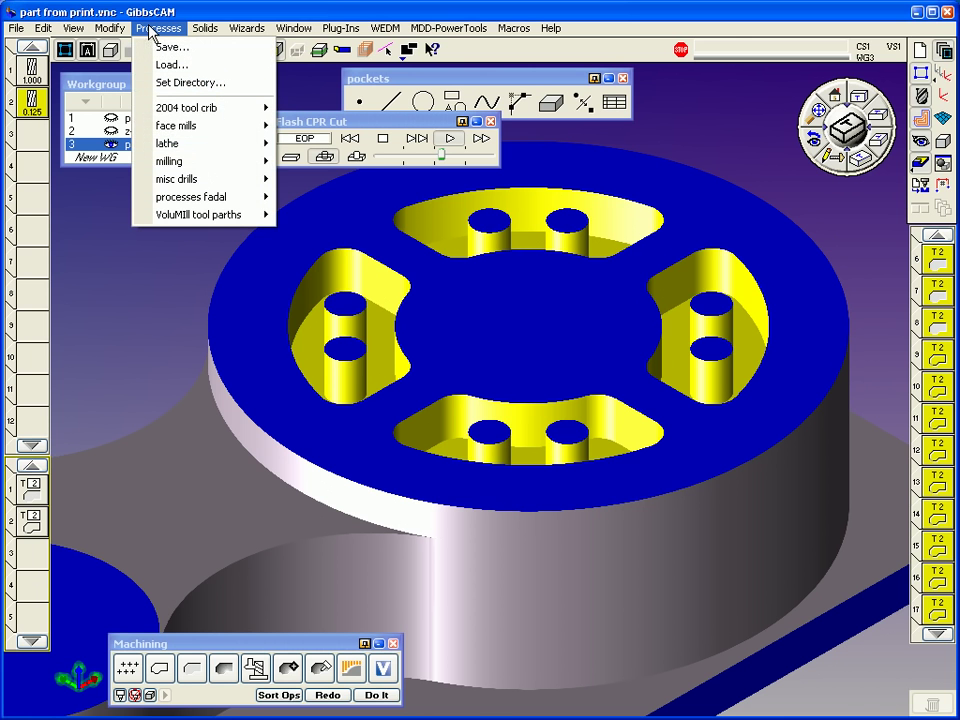
mouse_move(184, 162)
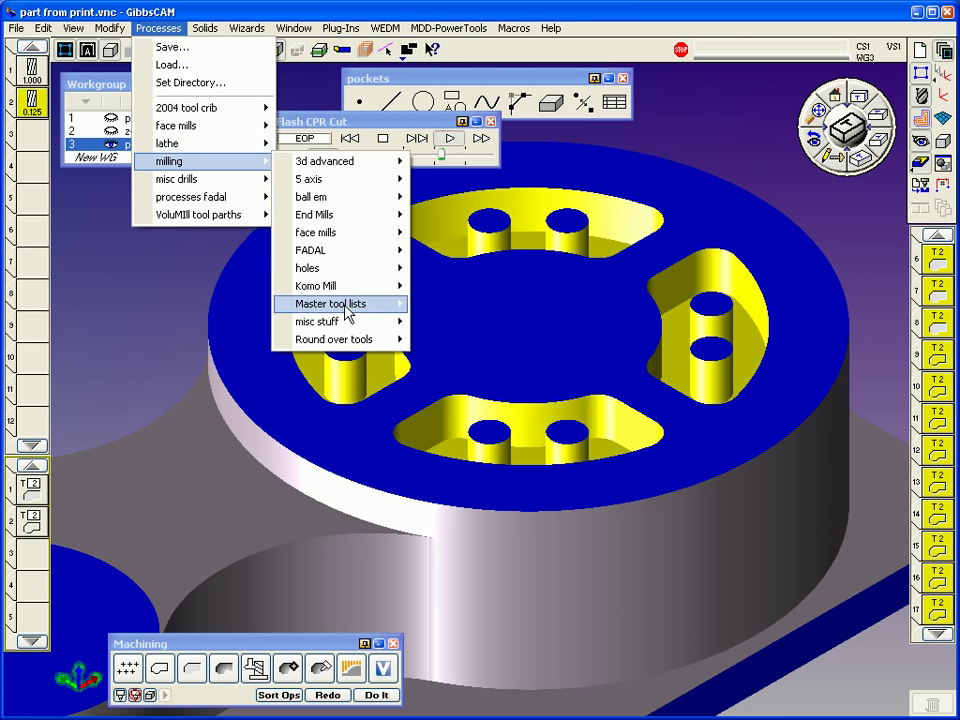
mouse_move(318, 321)
mouse_move(490, 378)
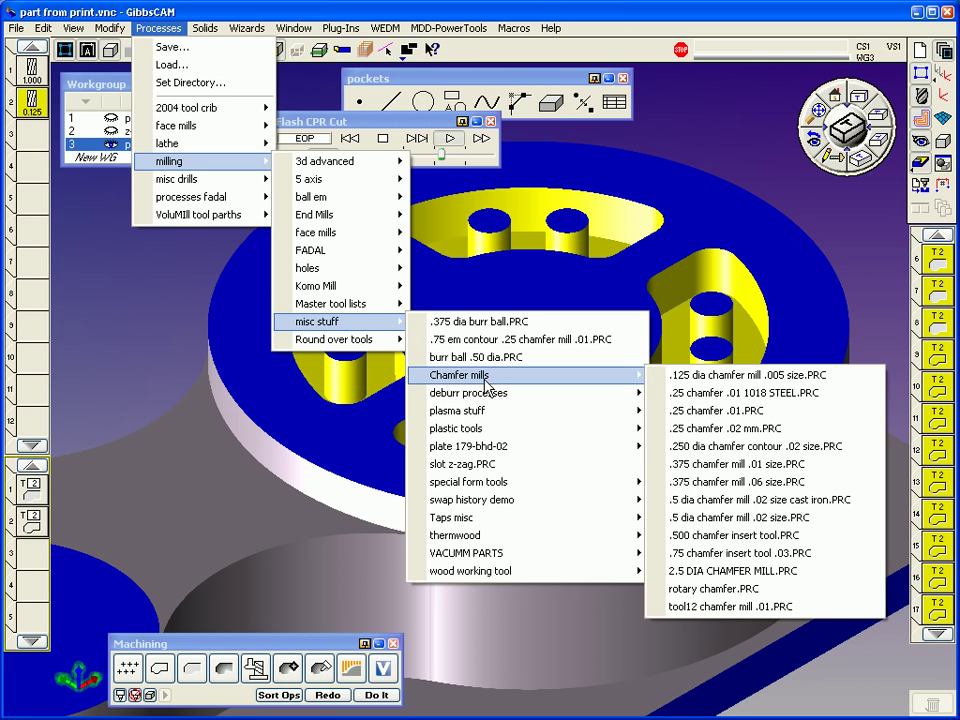
click(778, 378)
click(330, 697)
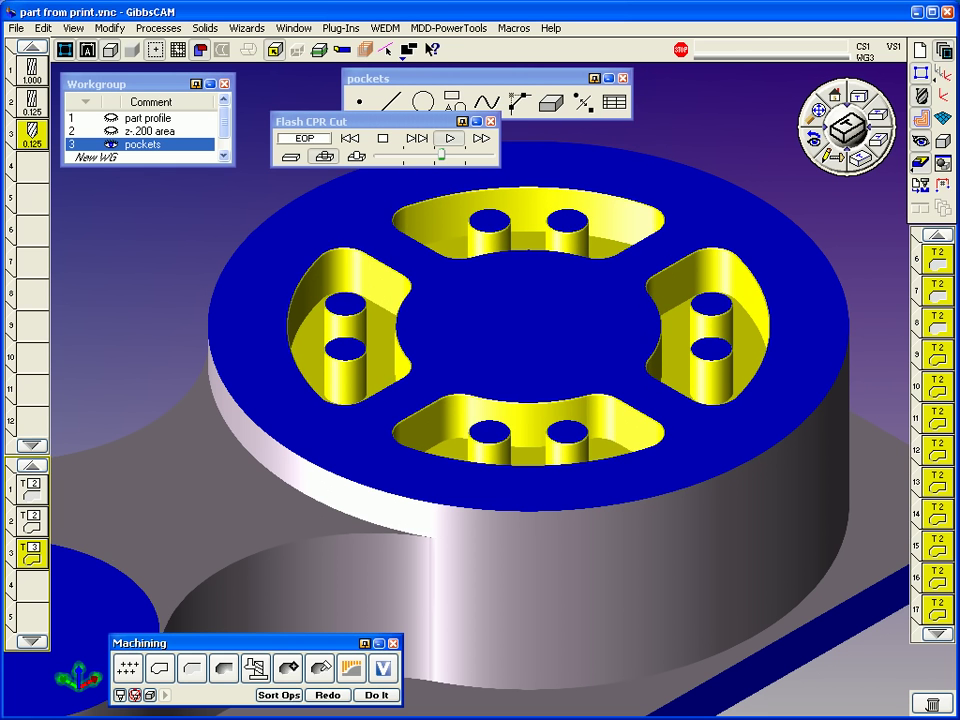
Check the cut depth settings of the chamfer contour process.
double_click(27, 565)
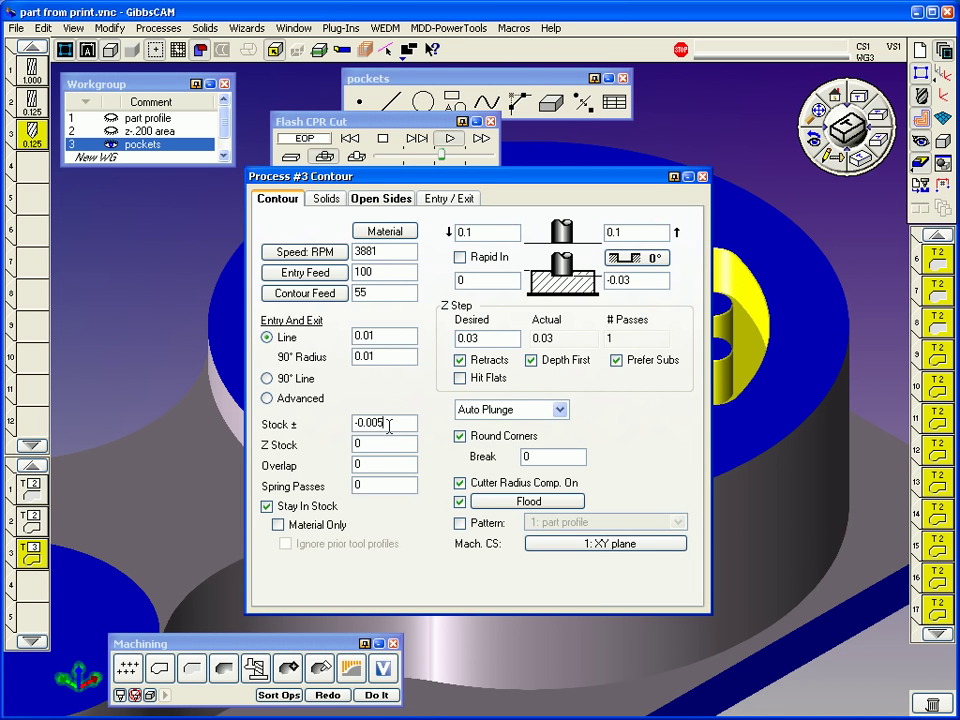
double_click(641, 281)
click(701, 178)
Set the simulation's operation colors to come from Op Number and change Op 1's color to light green.
right_click(416, 126)
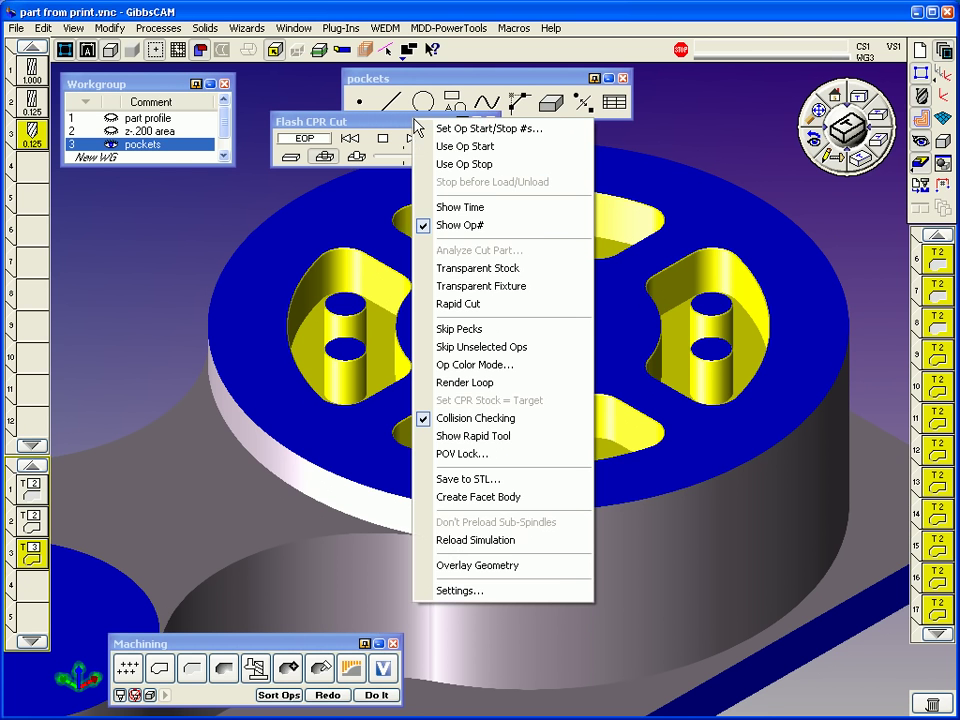
click(465, 366)
click(553, 224)
click(512, 266)
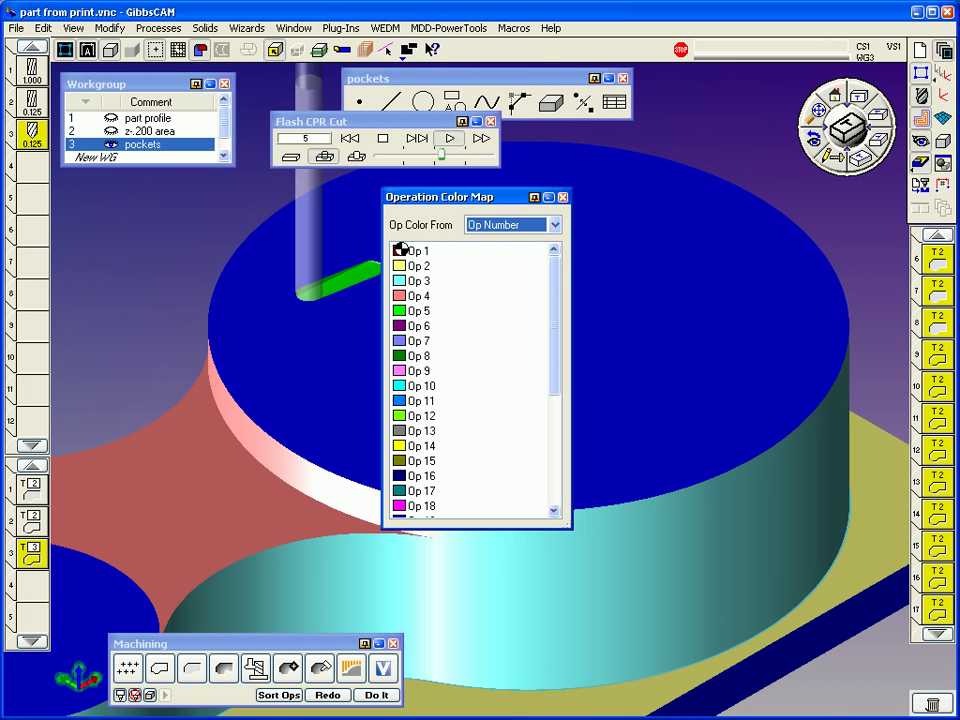
click(400, 250)
click(332, 255)
click(304, 490)
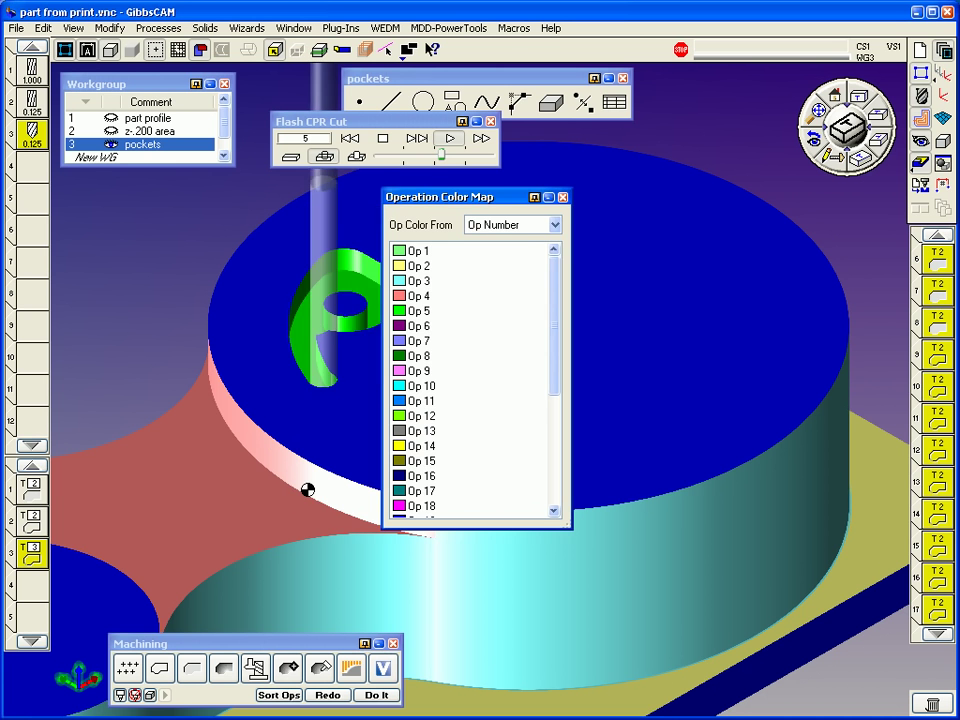
click(563, 197)
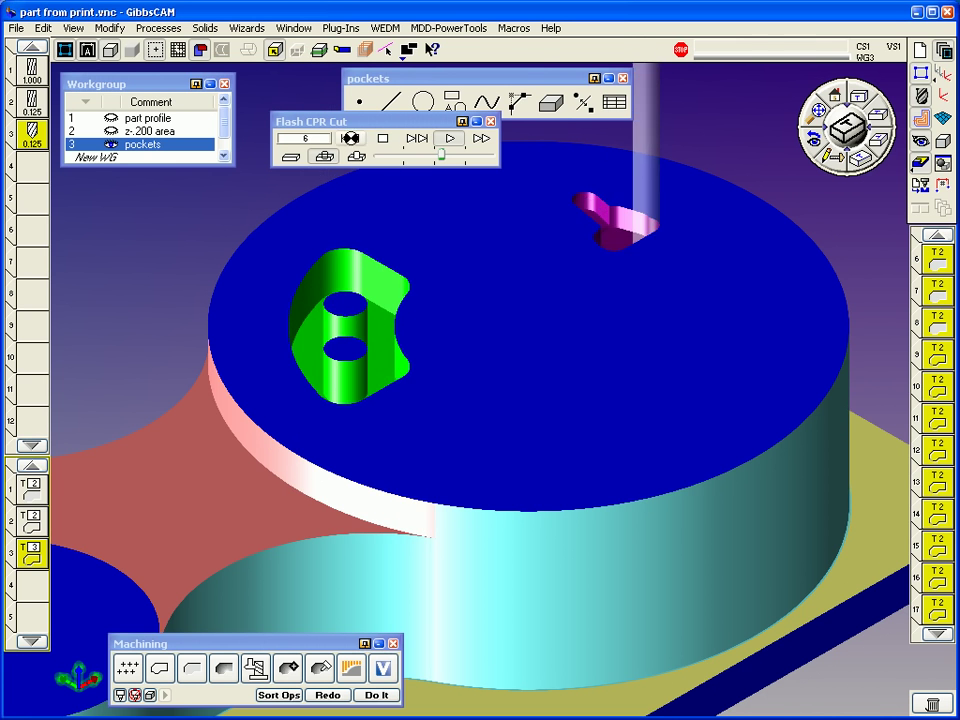
Rerun the cutting simulation from the start to view the pockets in the new operation colors.
click(350, 138)
click(447, 140)
scroll(527, 350, down, 5)
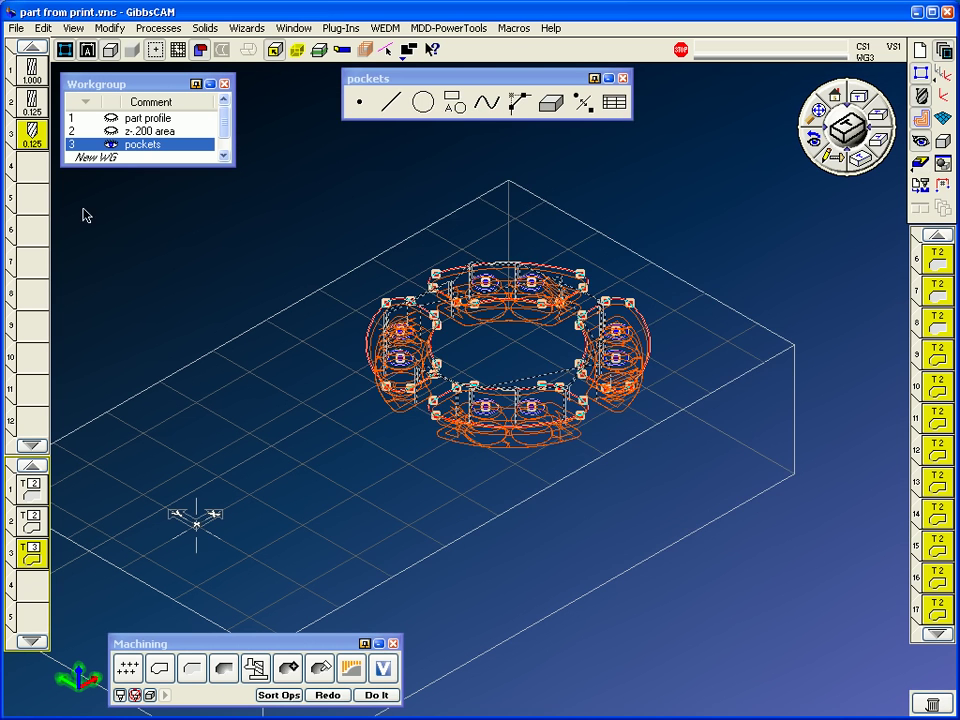
Create tool 4 as a drill with a diameter of 1.
double_click(31, 166)
click(356, 173)
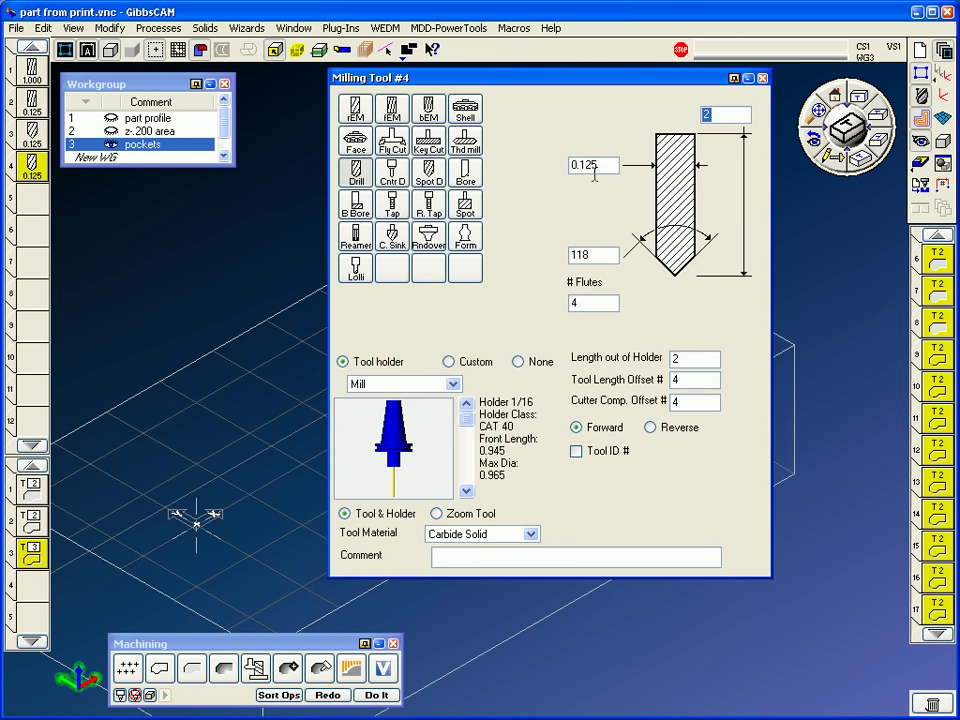
text(1)
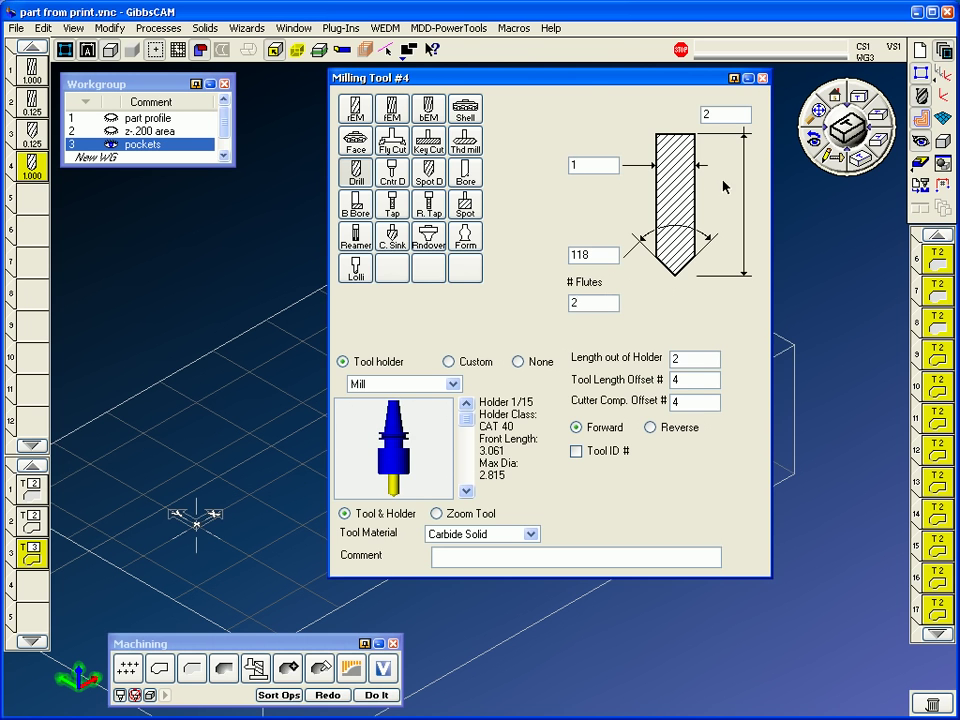
click(762, 78)
Copy the large and small end arcs from the part profile into a new workgroup named 1.0 dia thru hole.
click(142, 119)
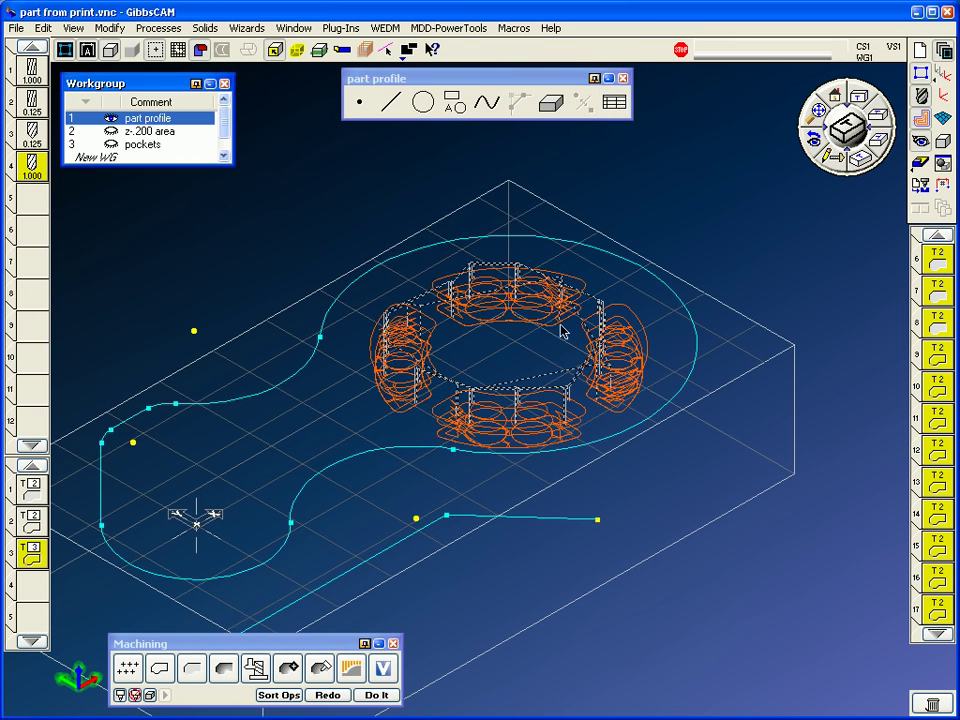
click(422, 256)
shift+click(229, 576)
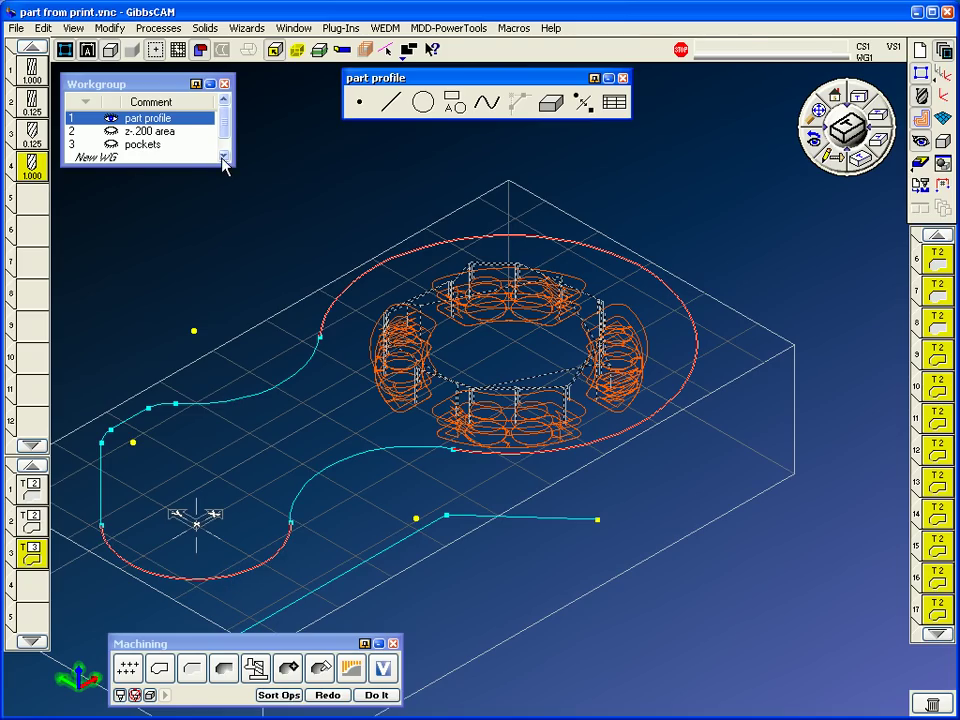
drag(232, 163, 238, 189)
click(114, 159)
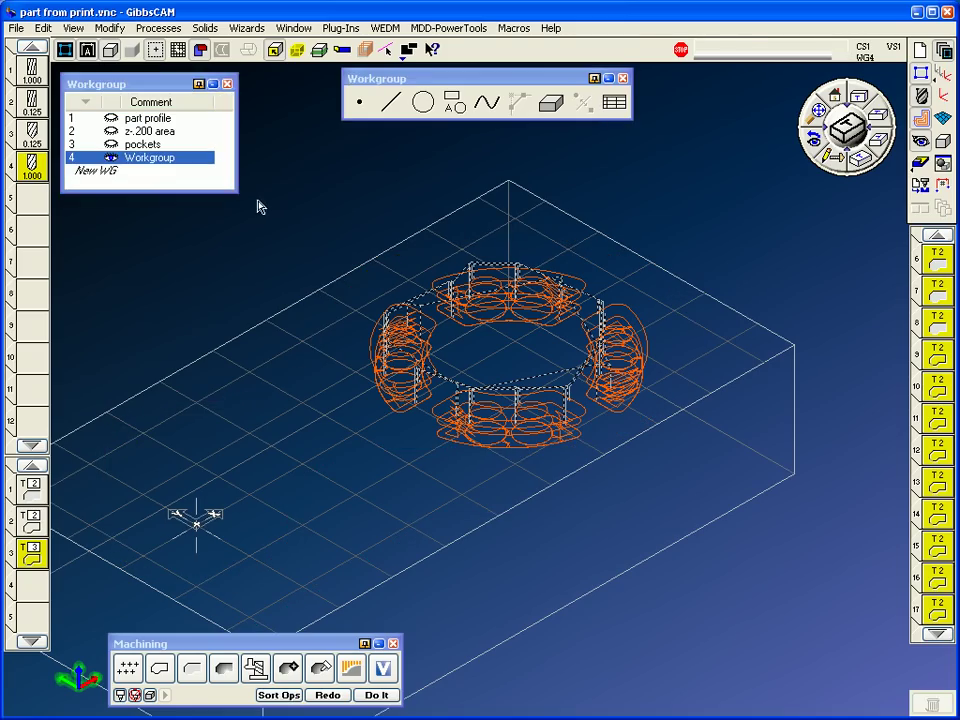
double_click(180, 168)
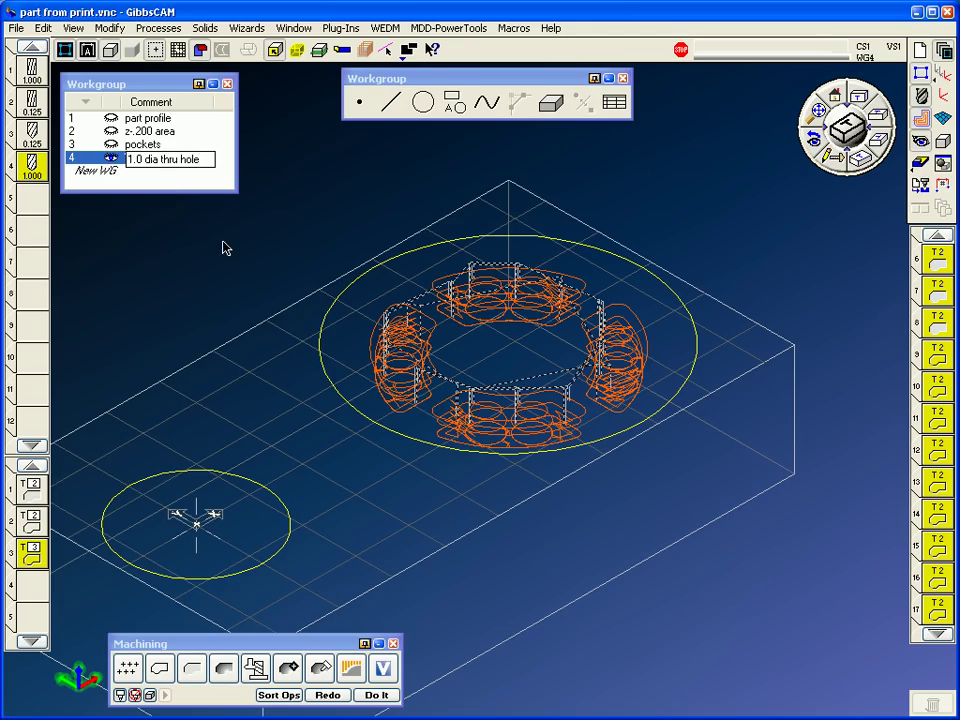
key(Return)
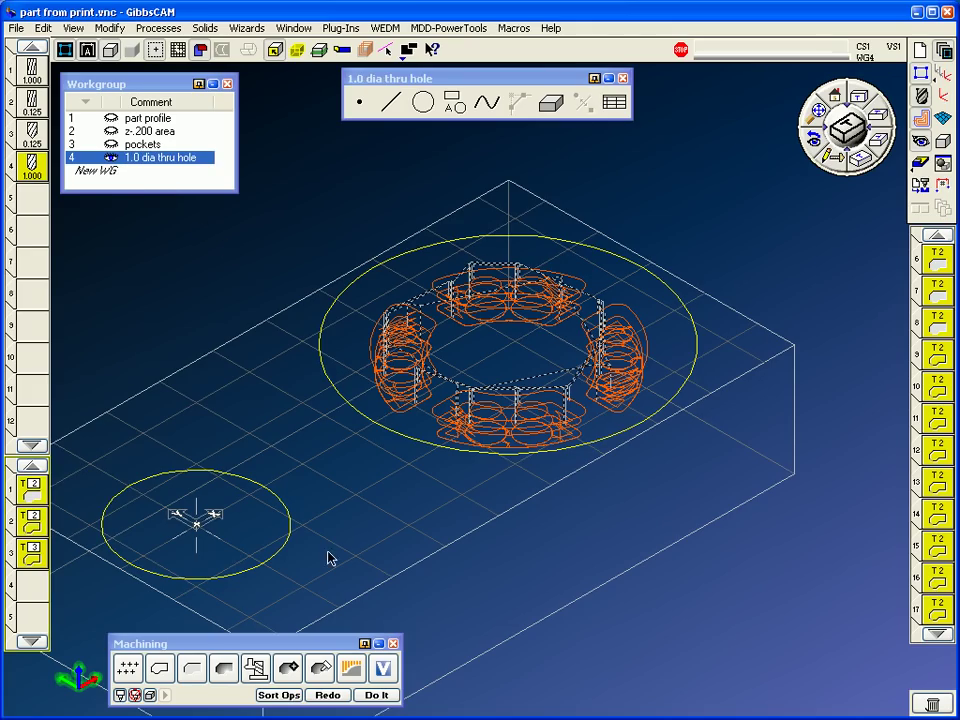
Replace the process list with a Holes process using the 1.000 drill, with a full-diameter depth of -1.02.
key(Delete)
drag(128, 668, 42, 489)
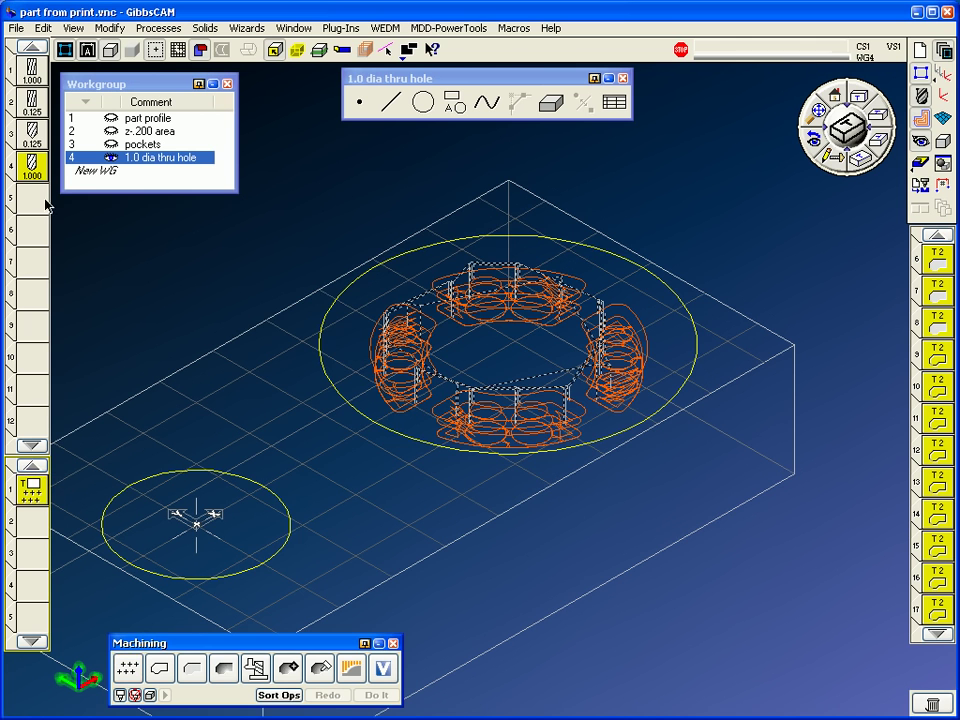
drag(38, 169, 33, 496)
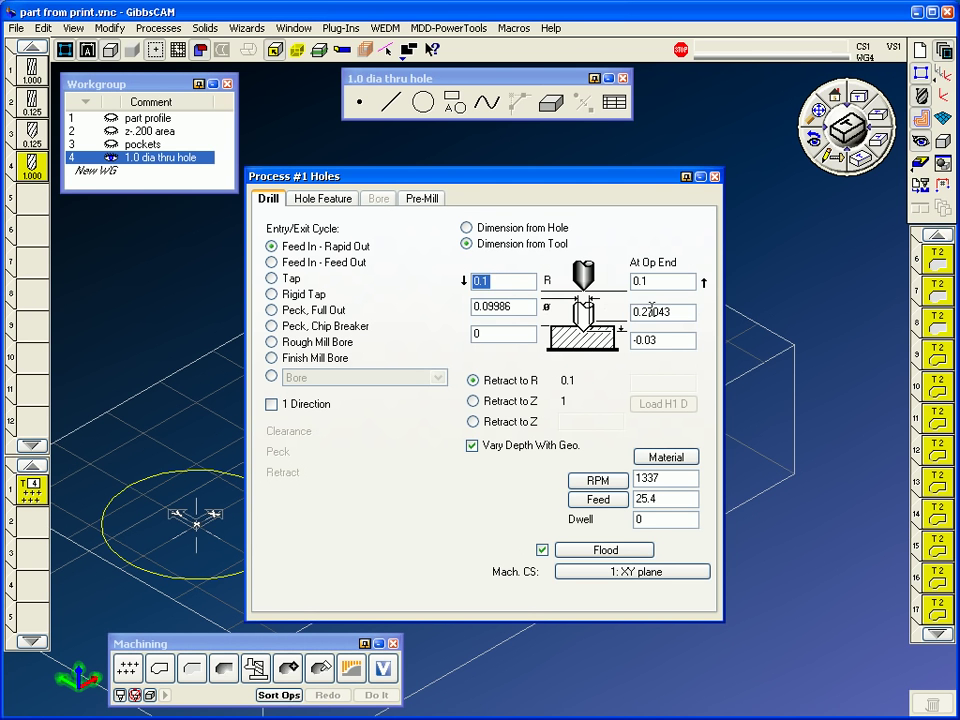
double_click(671, 315)
key(BackSpace)
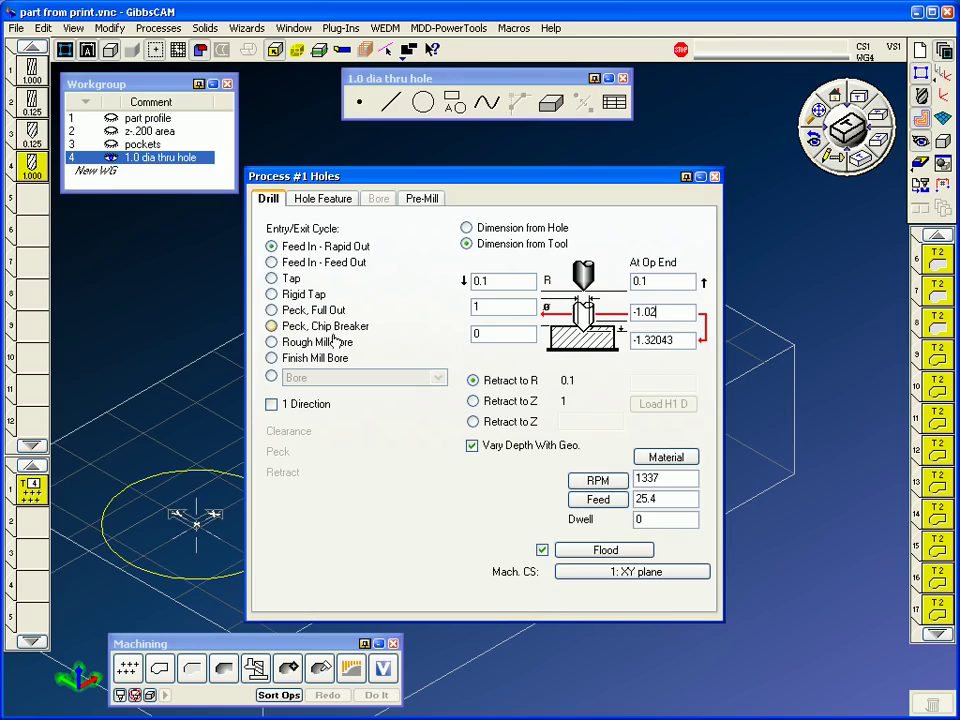
click(714, 176)
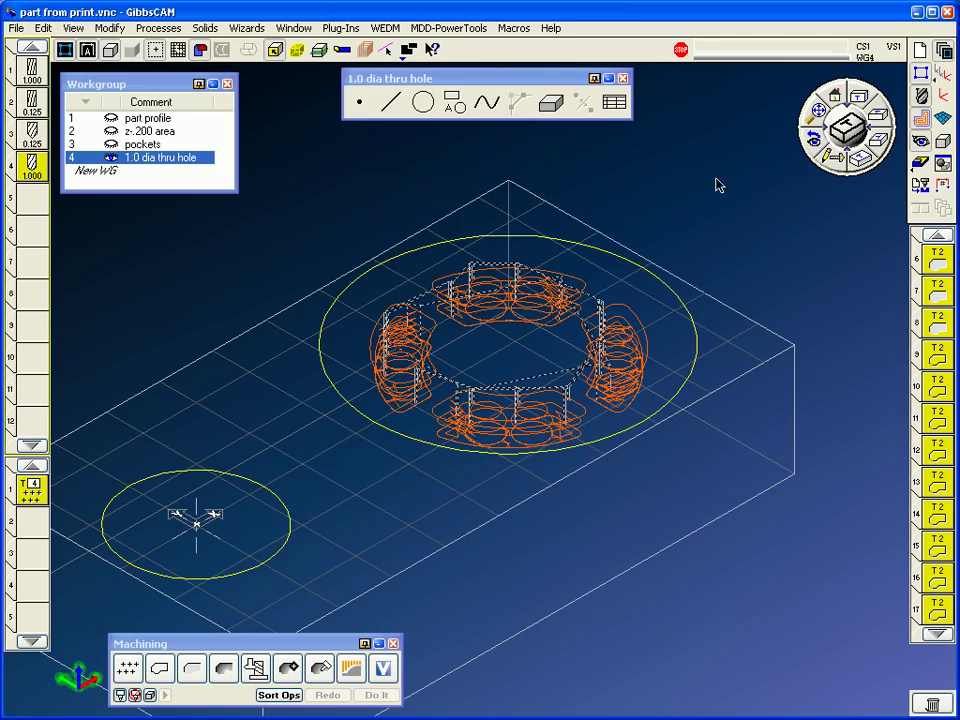
Generate the drilling toolpath at the centers of the large and small circles.
click(596, 249)
ctrl+click(262, 564)
click(375, 698)
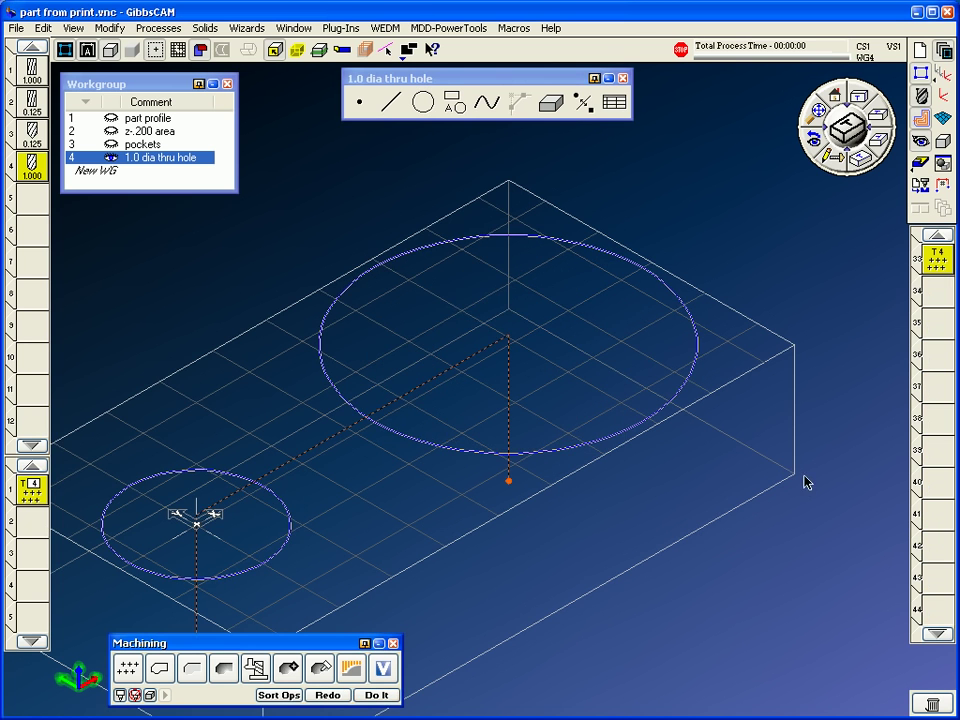
scroll(594, 594, down, 4)
click(936, 235)
click(936, 235)
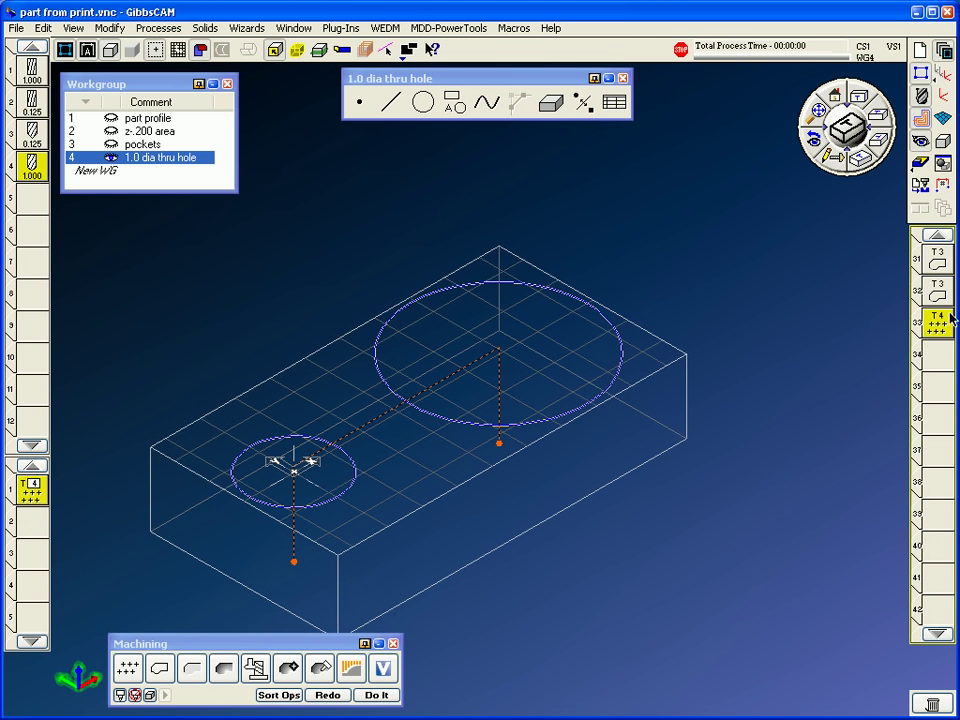
Move the 1.000 drill to the first tool position and sort the operations to match.
double_click(33, 168)
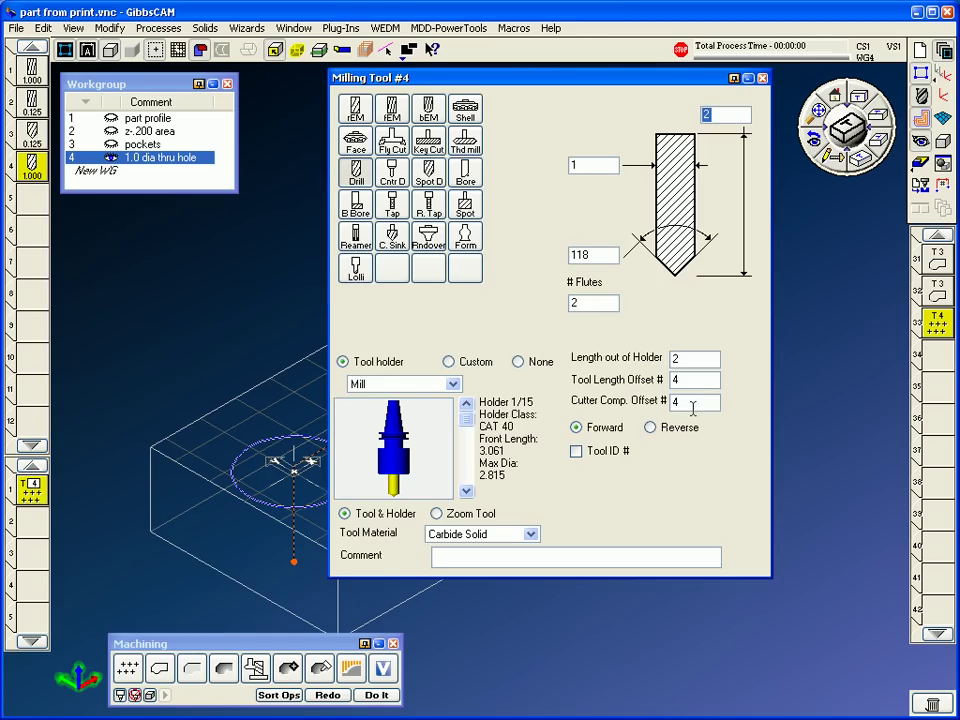
drag(40, 170, 10, 60)
click(279, 695)
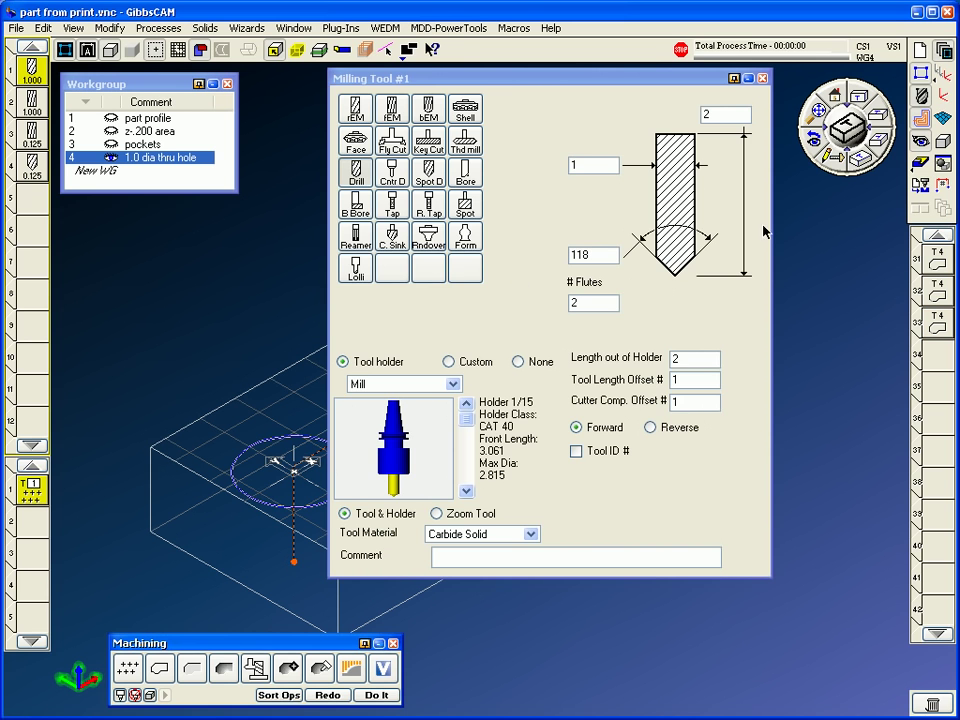
click(763, 79)
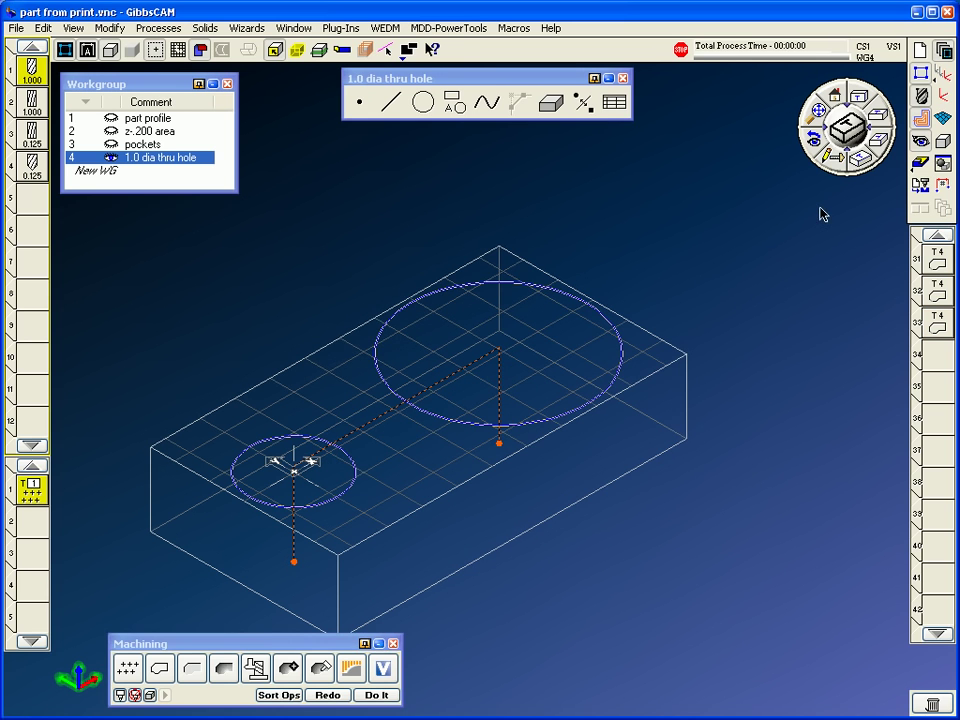
Simulate the whole part from the start, examining the drilled holes, pockets, standoffs and chamfers from several angles.
click(922, 165)
click(505, 455)
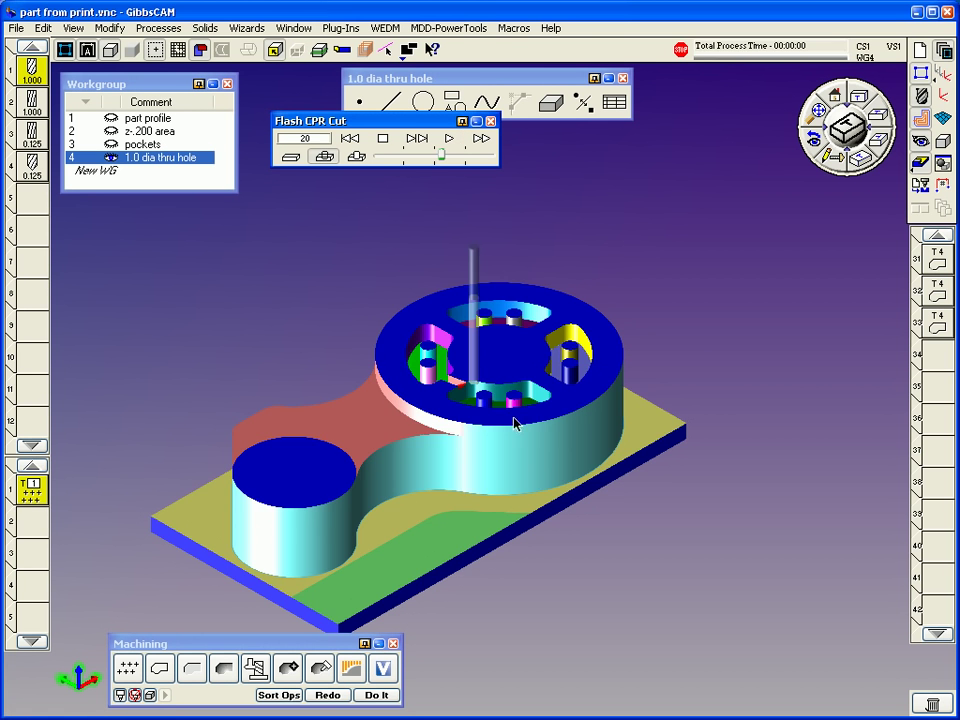
click(350, 138)
click(449, 138)
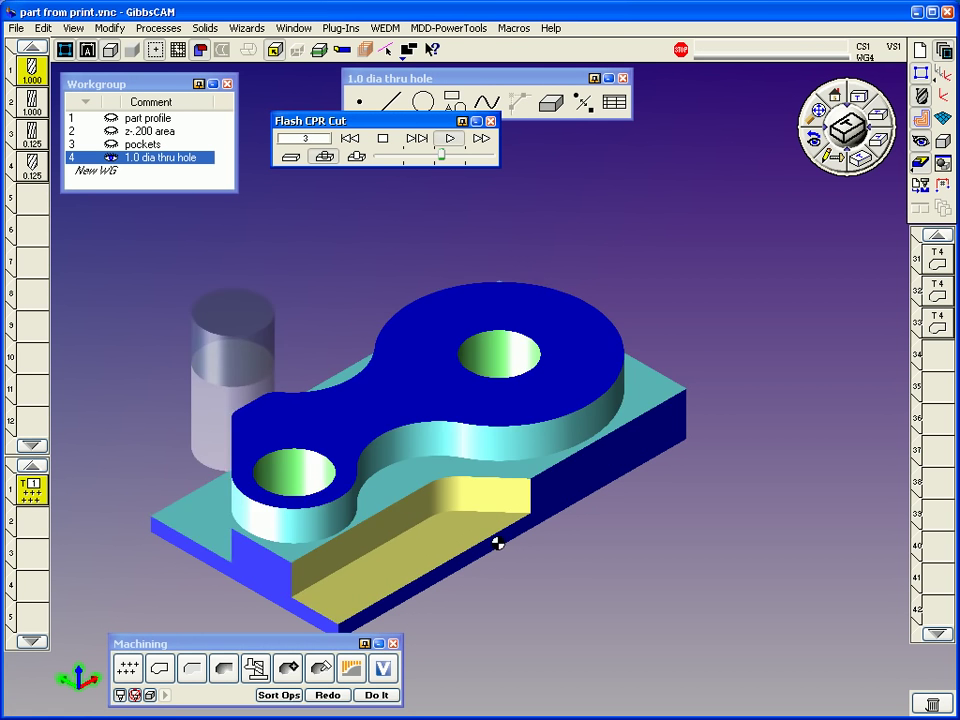
drag(651, 246, 228, 635)
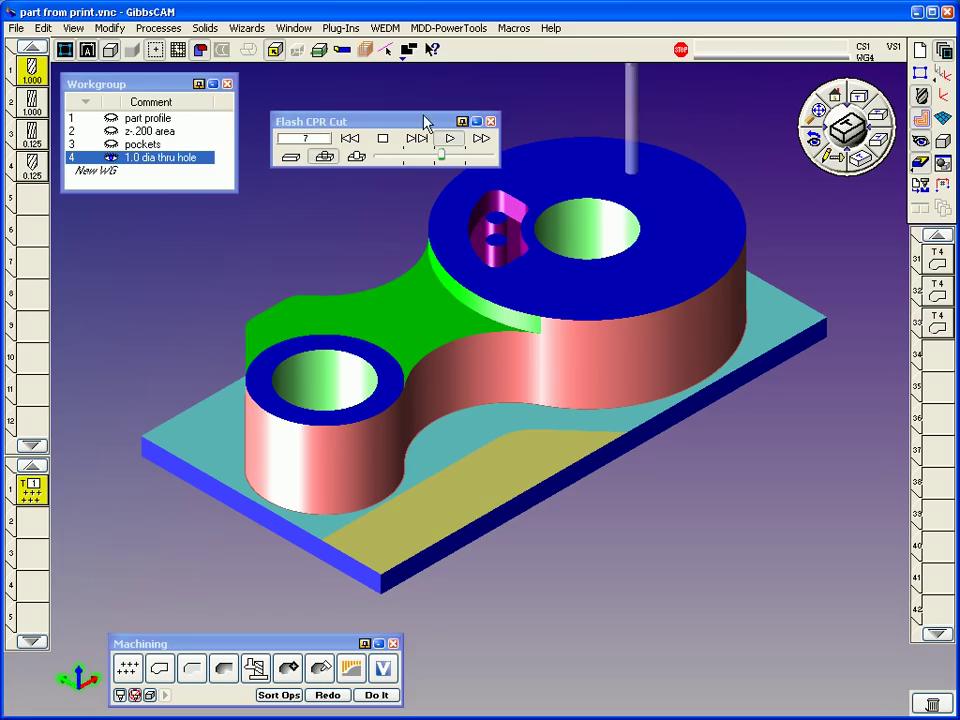
drag(430, 120, 460, 78)
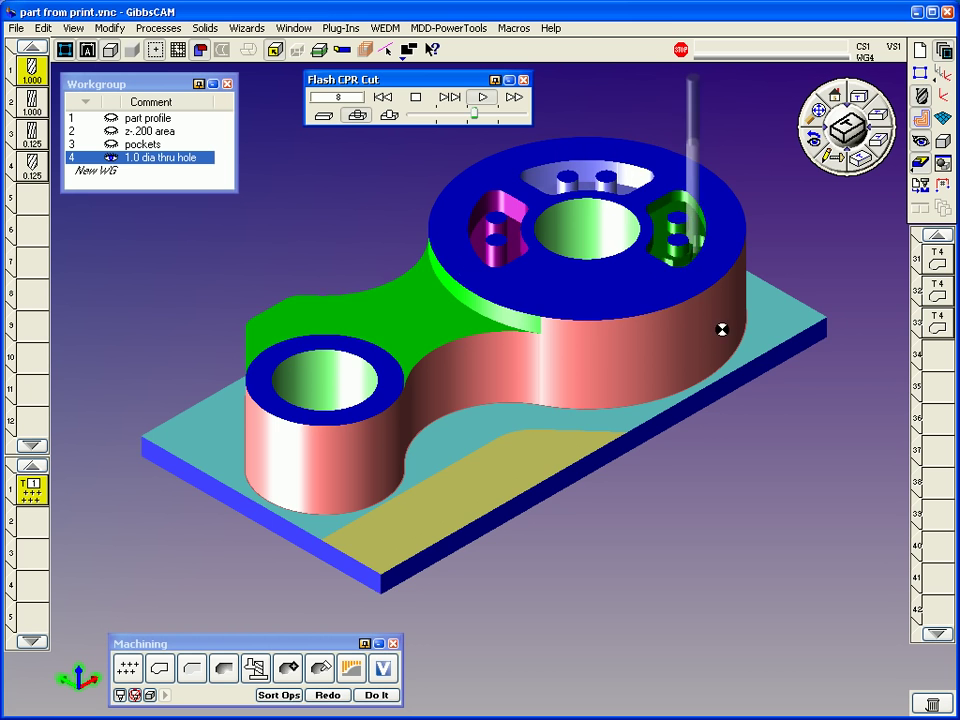
middle_drag(781, 452, 671, 641)
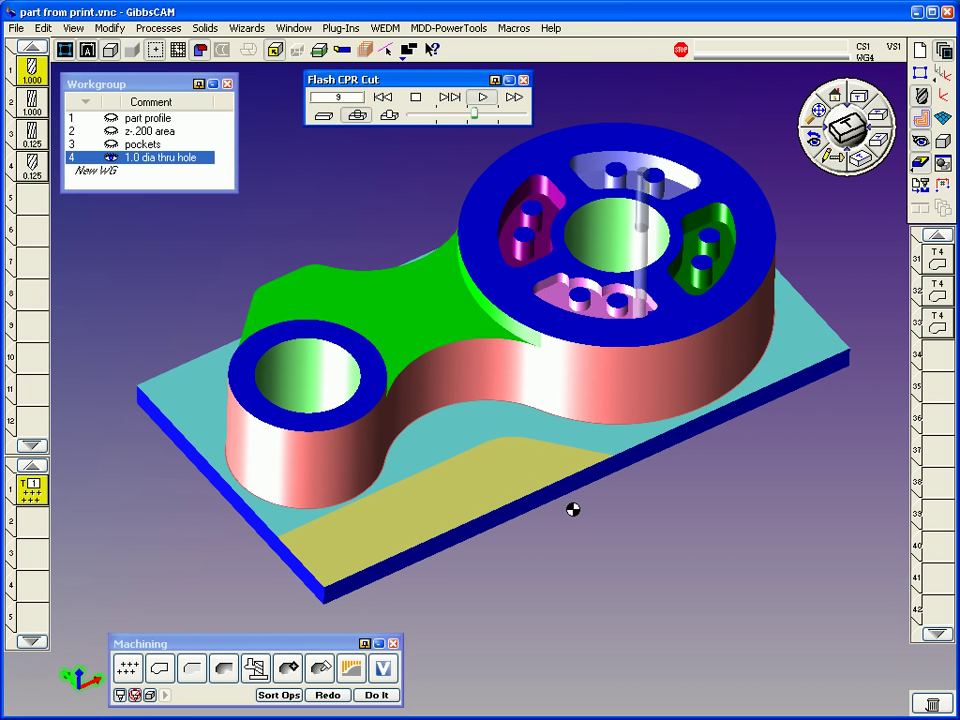
middle_drag(583, 499, 553, 557)
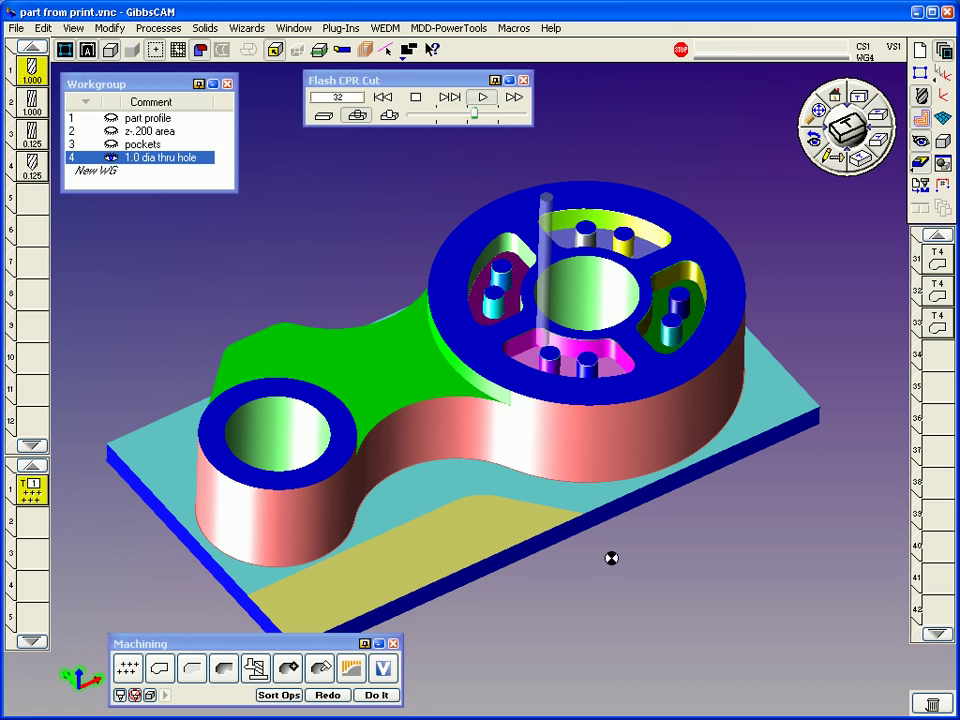
click(918, 164)
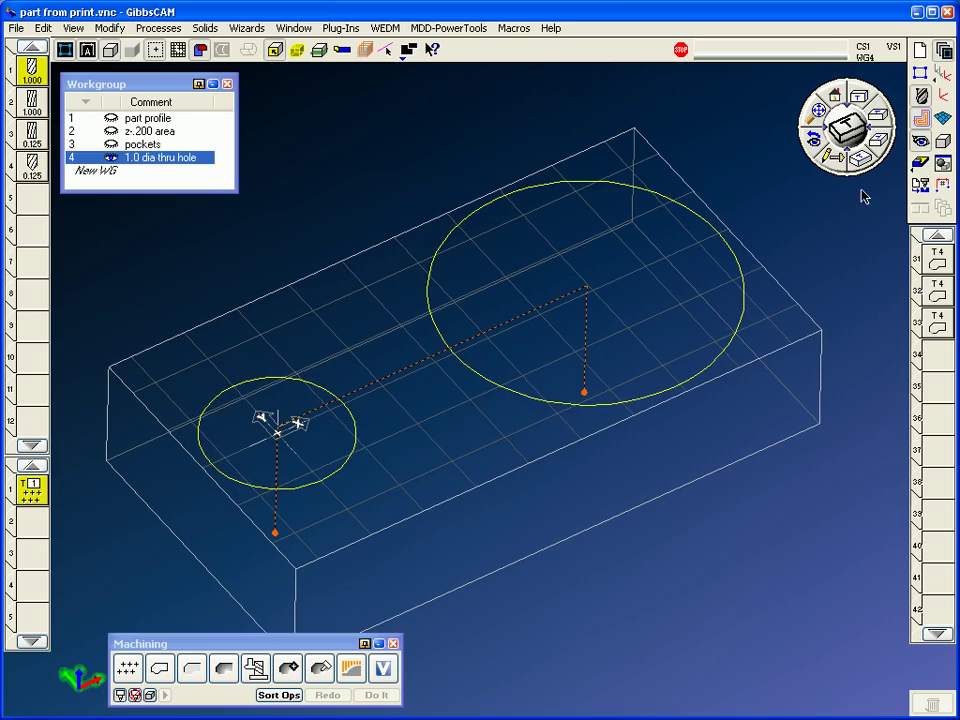
Add a new workgroup named "4-40 holes" after the 1.0 dia thru hole workgroup.
click(158, 174)
click(184, 174)
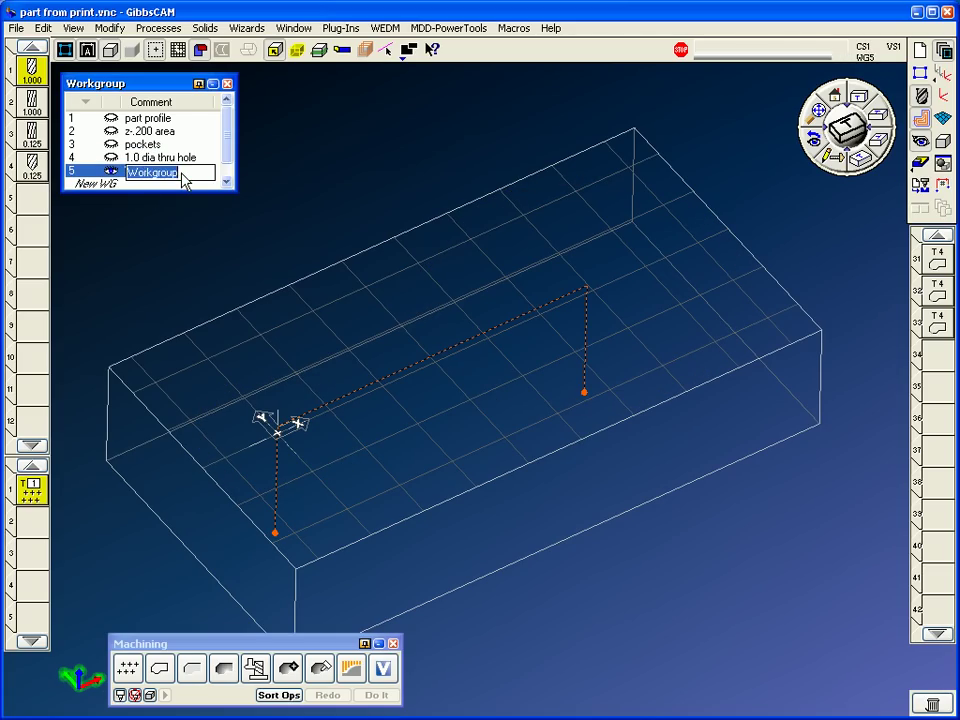
text(4-40 holes)
key(Return)
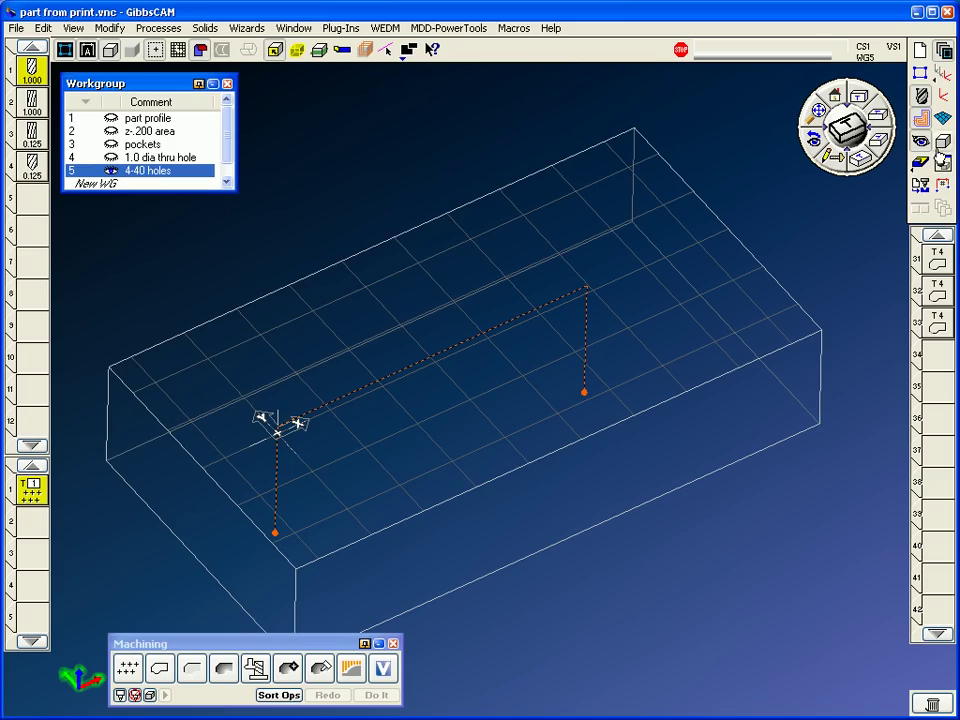
Create a full bolt circle of 8 points with radius 1.375, centered at X 3.5, Y 0, starting at 0°.
click(862, 99)
click(934, 355)
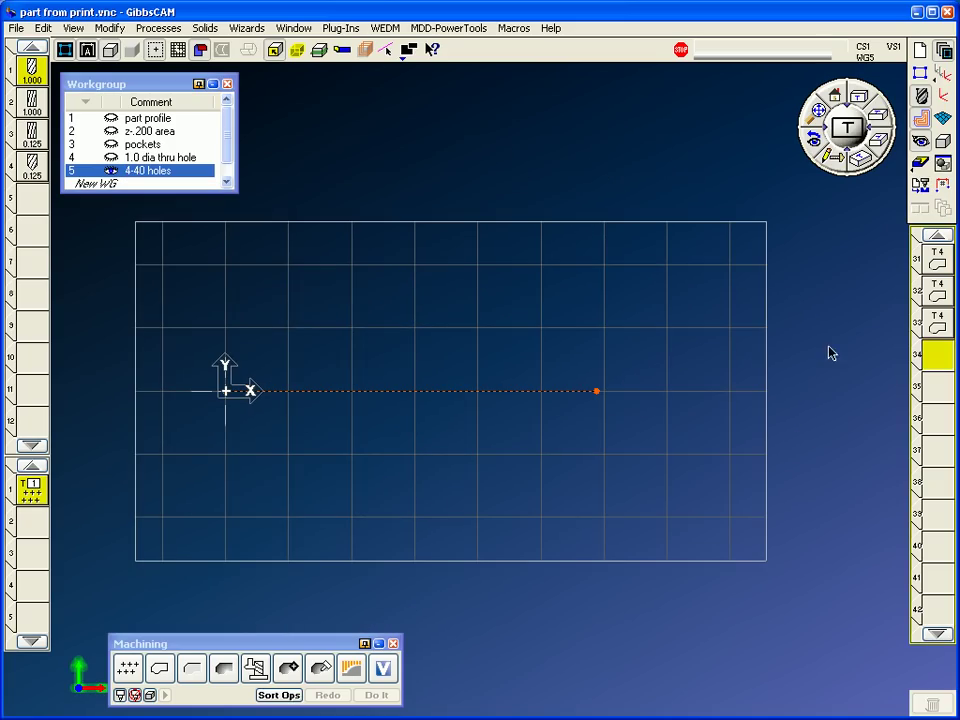
click(918, 71)
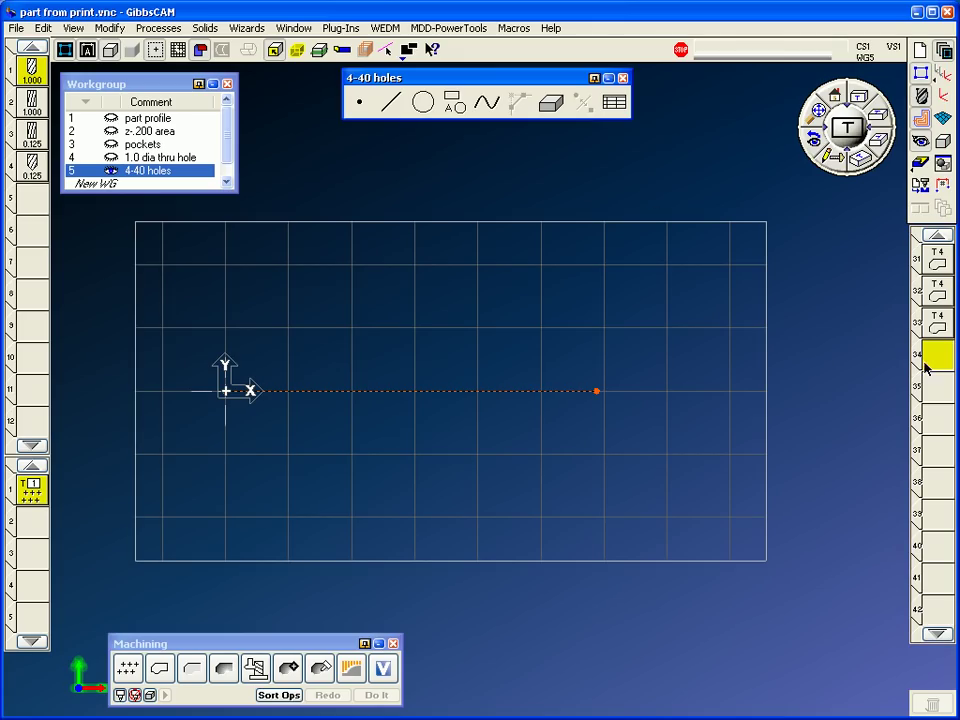
click(359, 101)
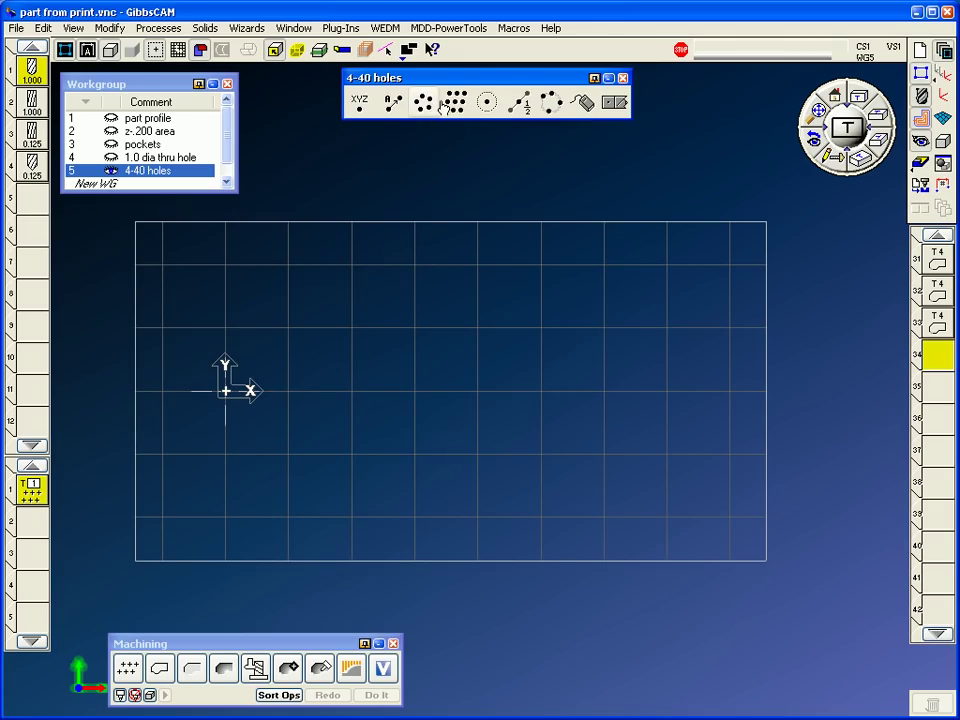
click(438, 104)
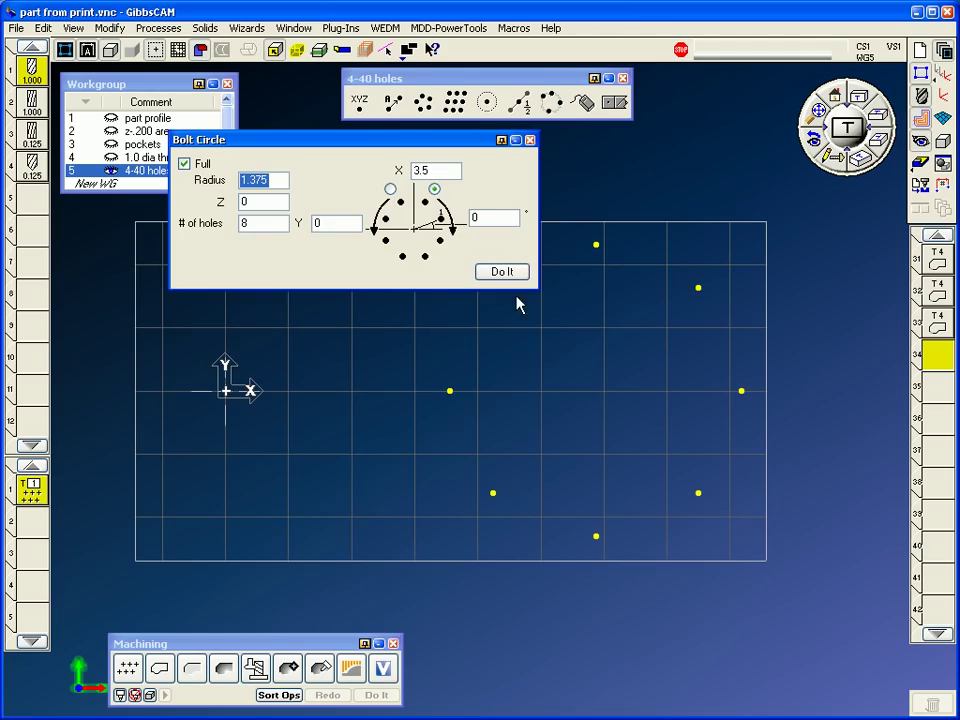
Create a second full bolt circle of 4 points with radius 1.25/2, centered at X 0, Y 0.
double_click(435, 171)
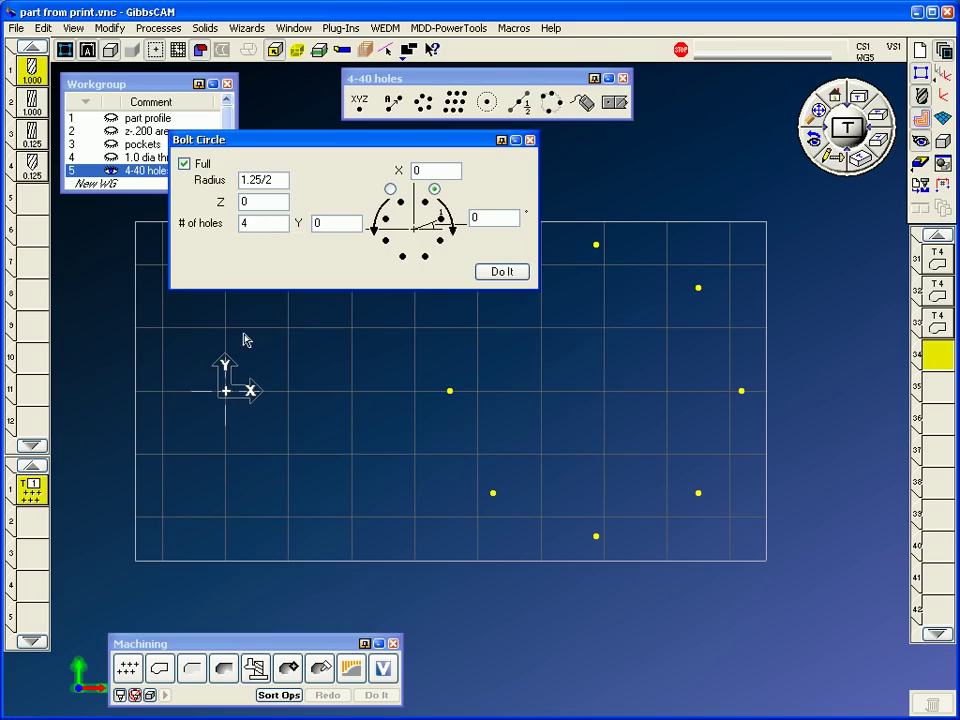
click(530, 141)
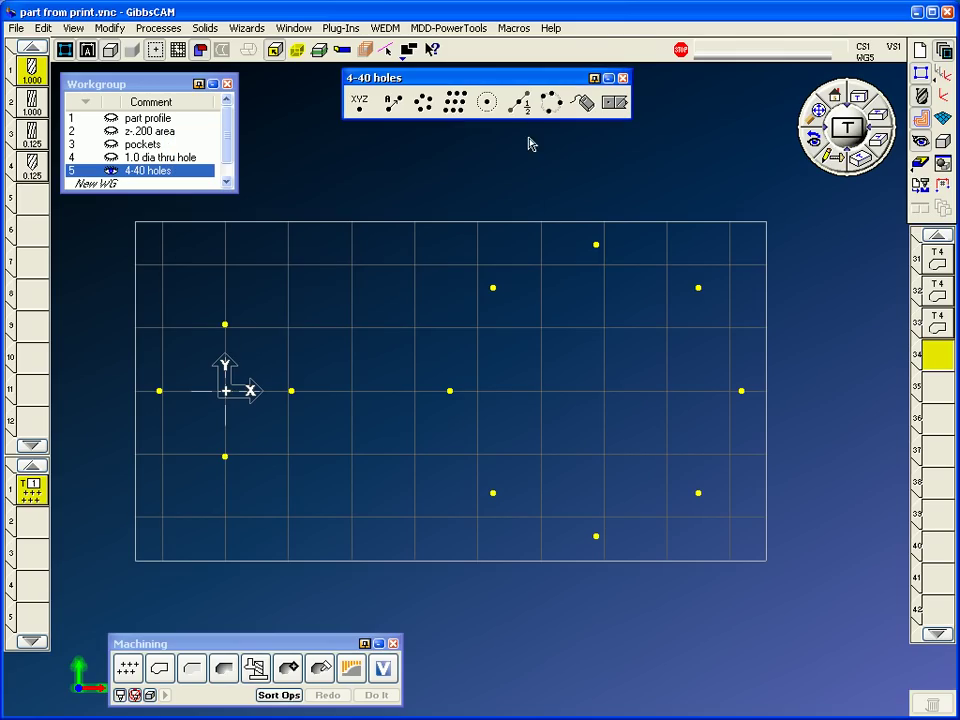
click(616, 103)
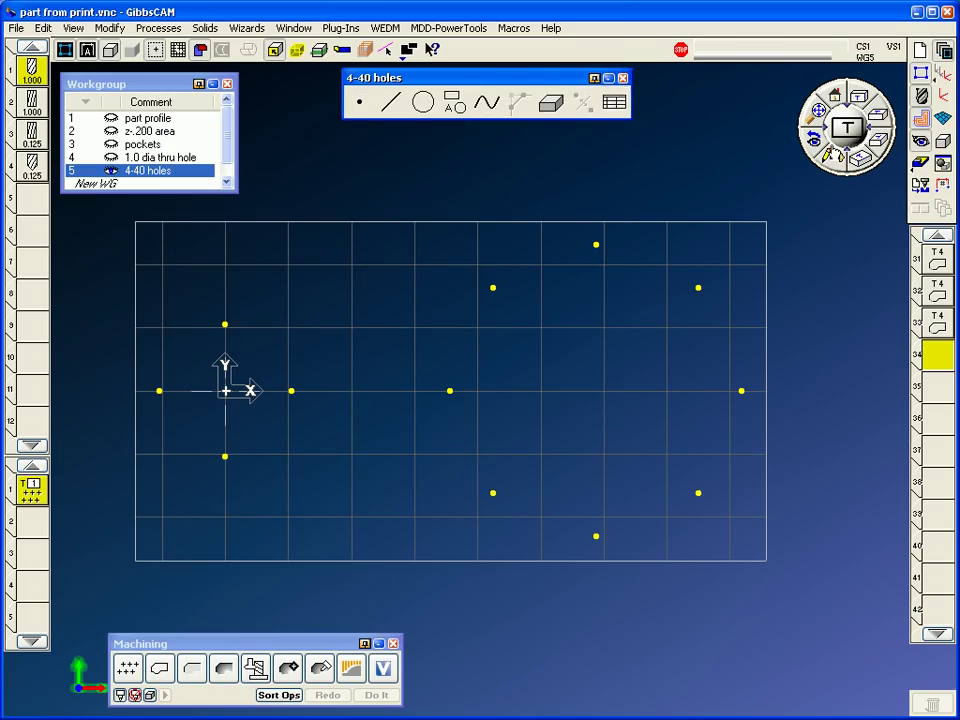
Load the saved 4-40 cut tap process with spot and drill for aluminum from the 2004 tool crib.
click(860, 158)
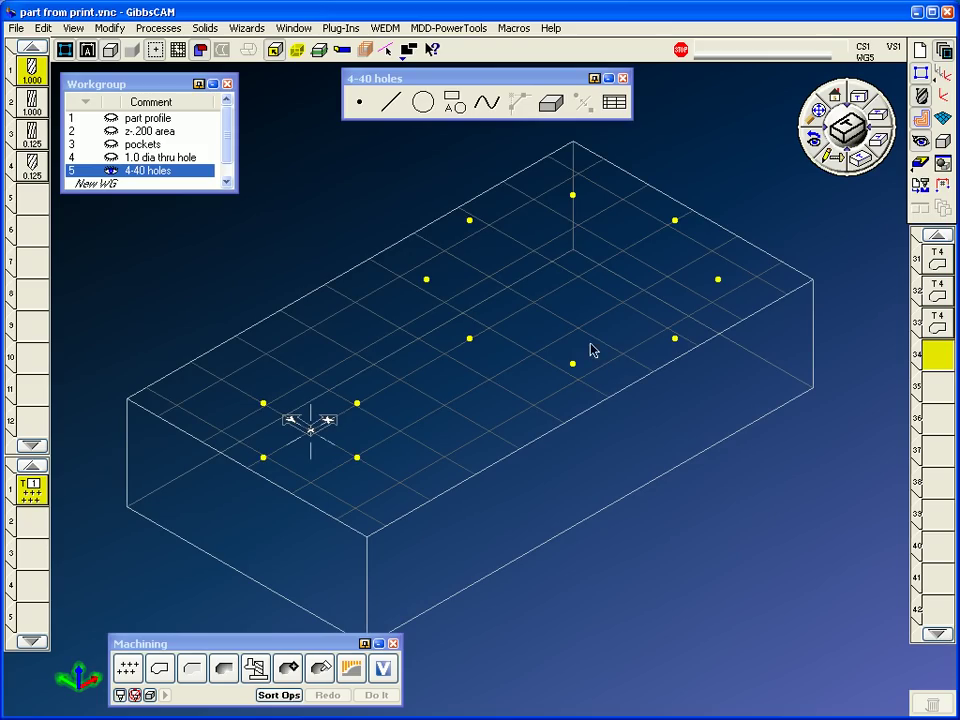
click(158, 28)
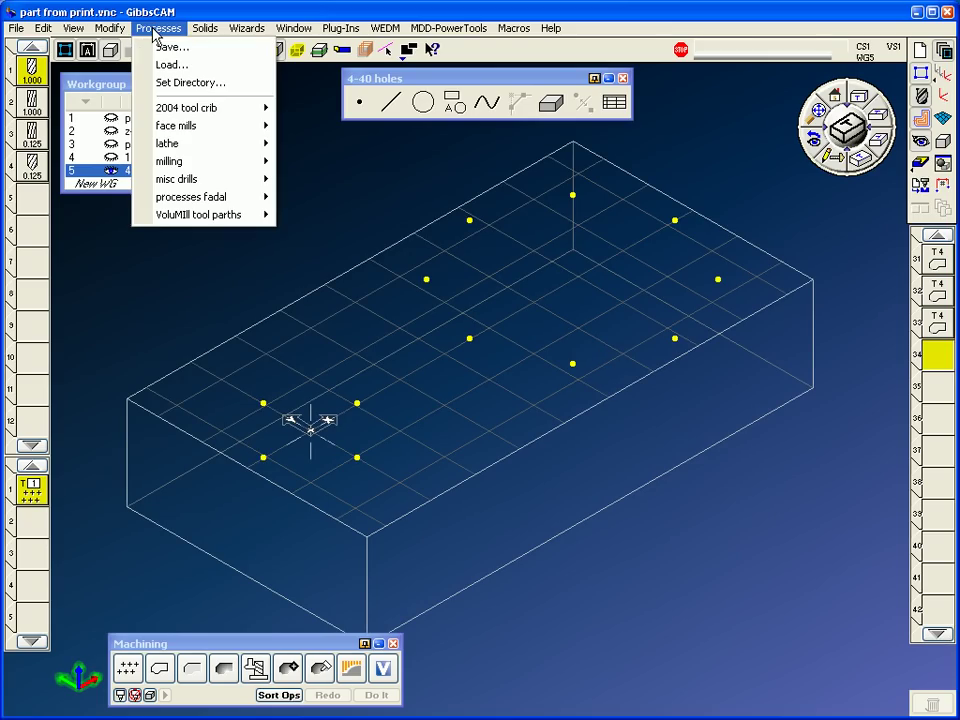
mouse_move(212, 112)
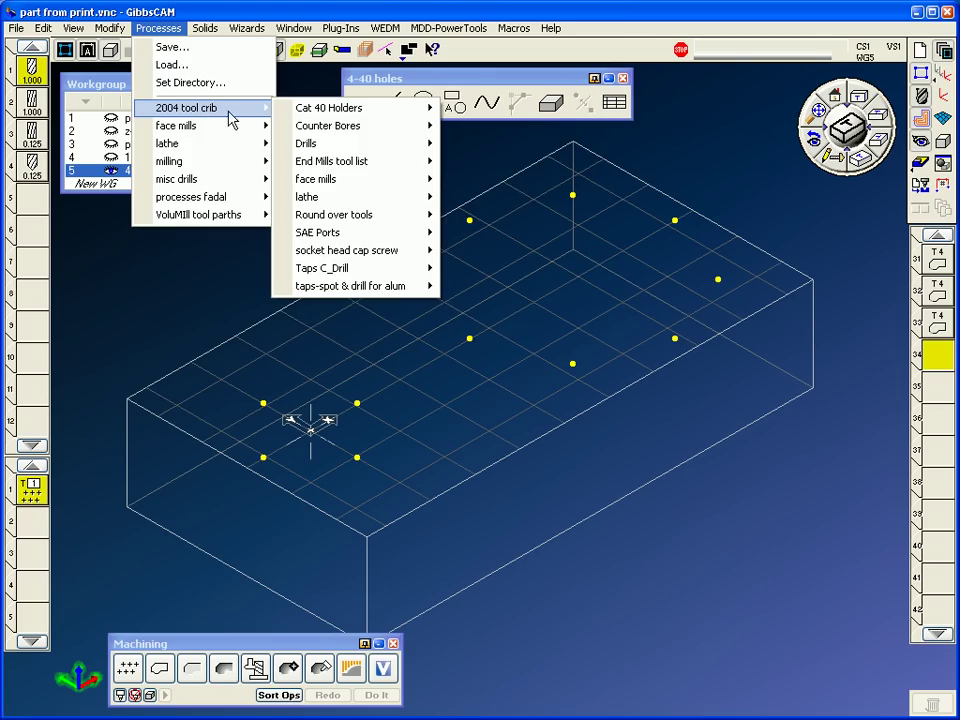
mouse_move(349, 125)
mouse_move(420, 145)
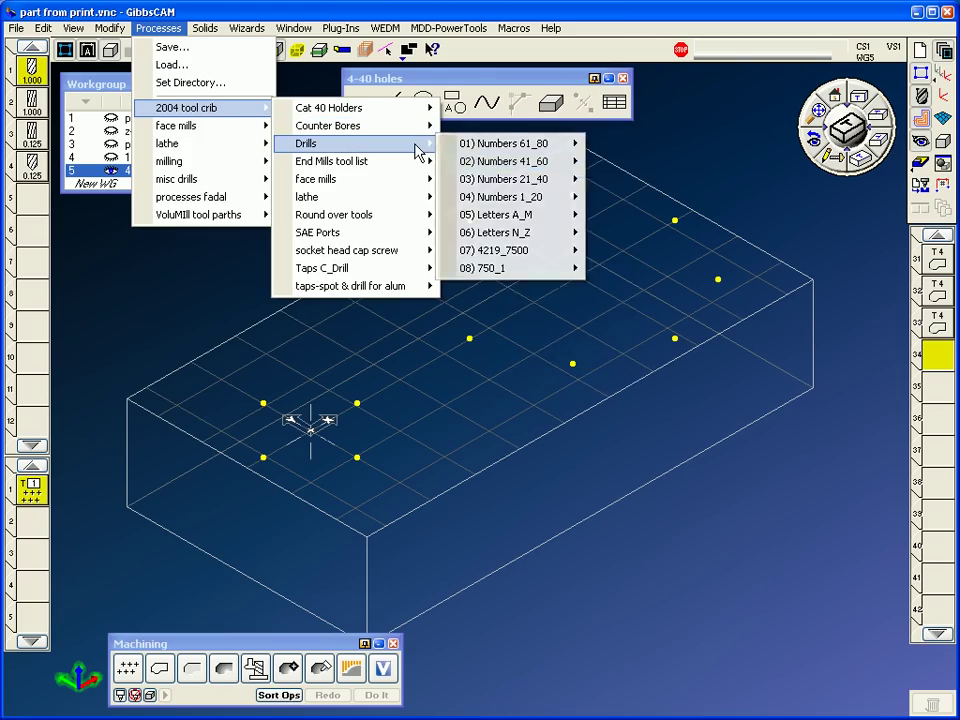
mouse_move(507, 183)
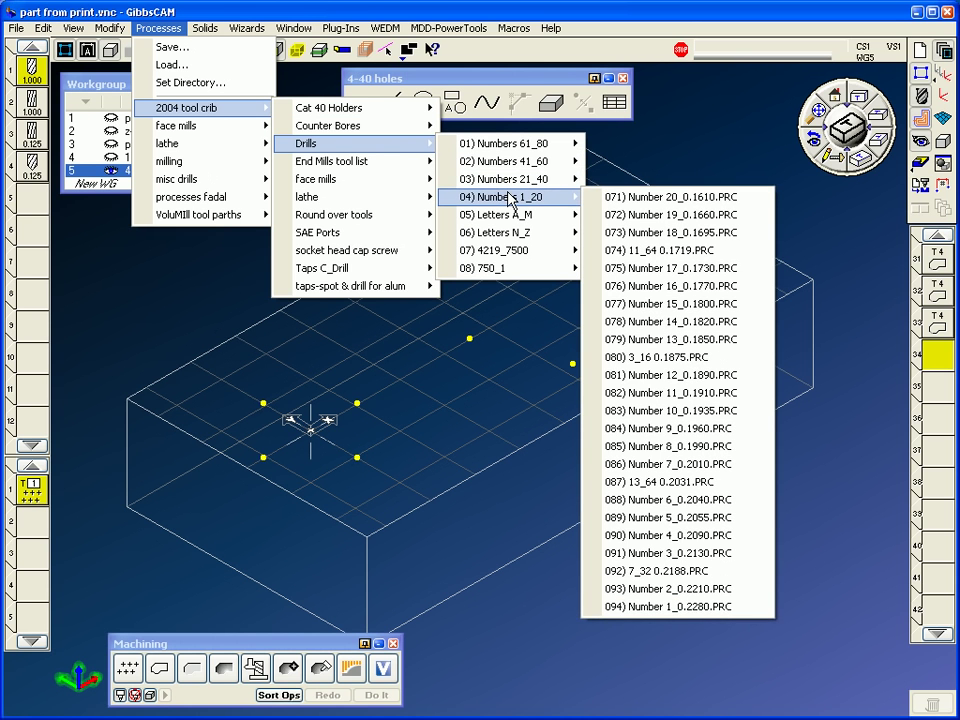
mouse_move(400, 268)
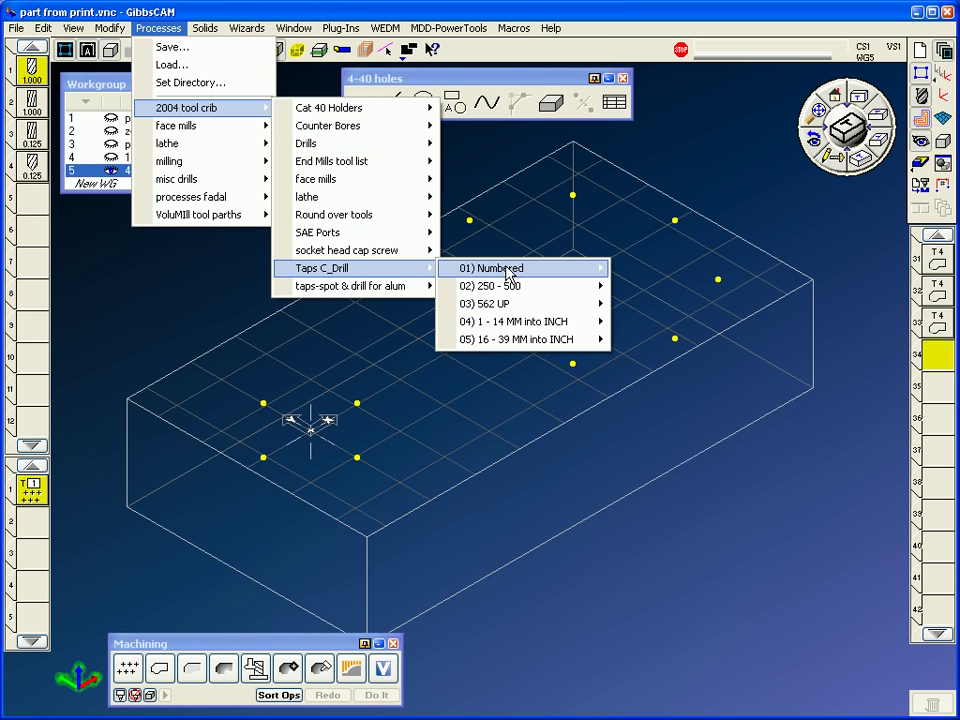
mouse_move(508, 273)
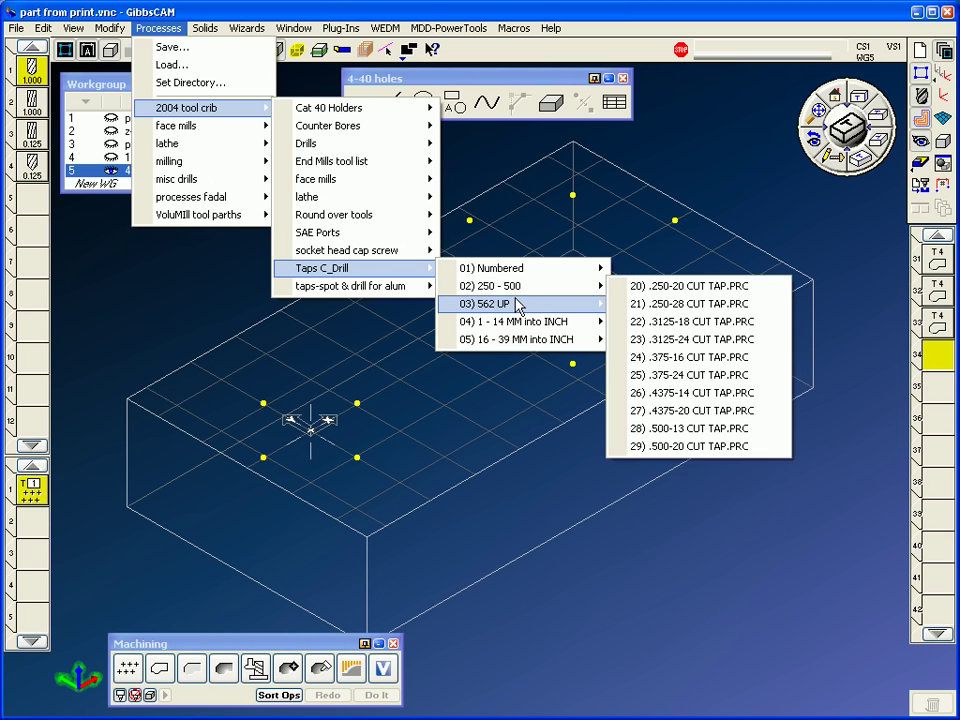
mouse_move(535, 322)
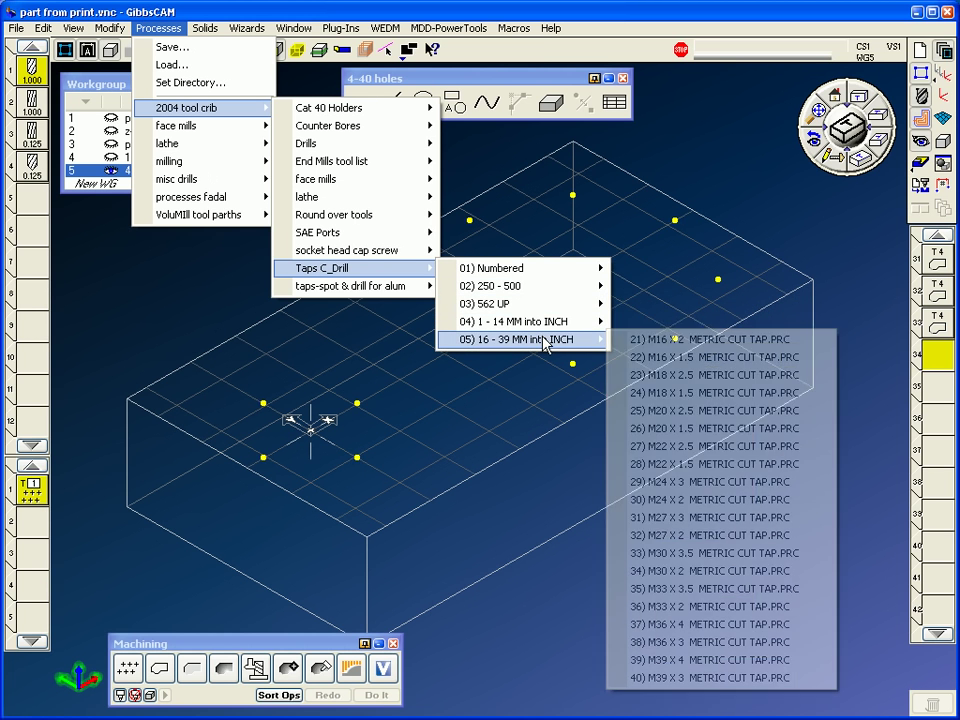
mouse_move(369, 288)
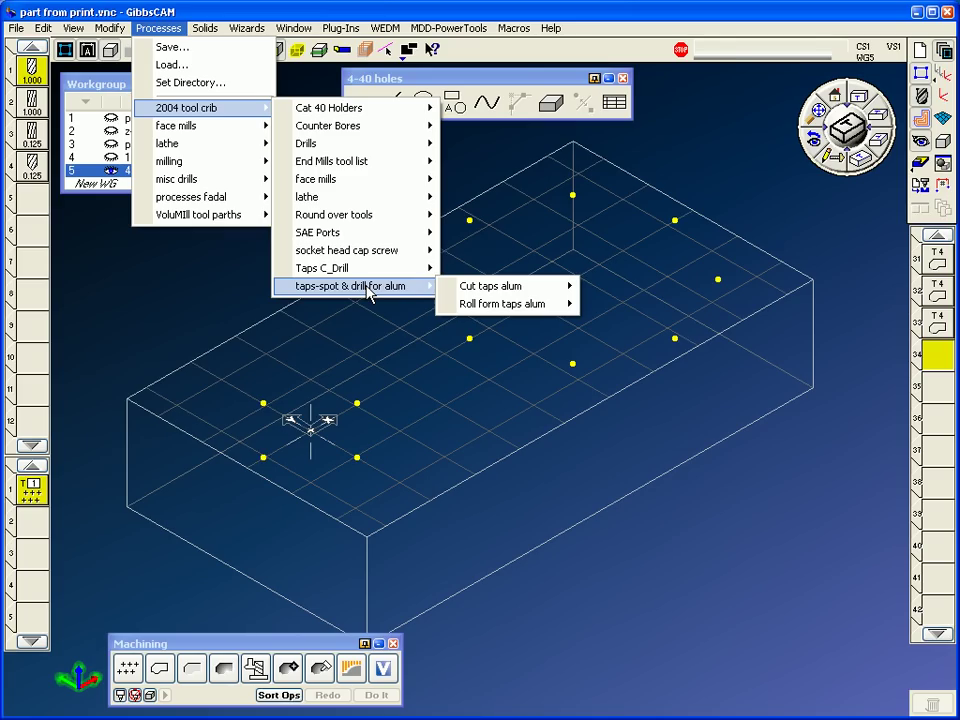
mouse_move(450, 287)
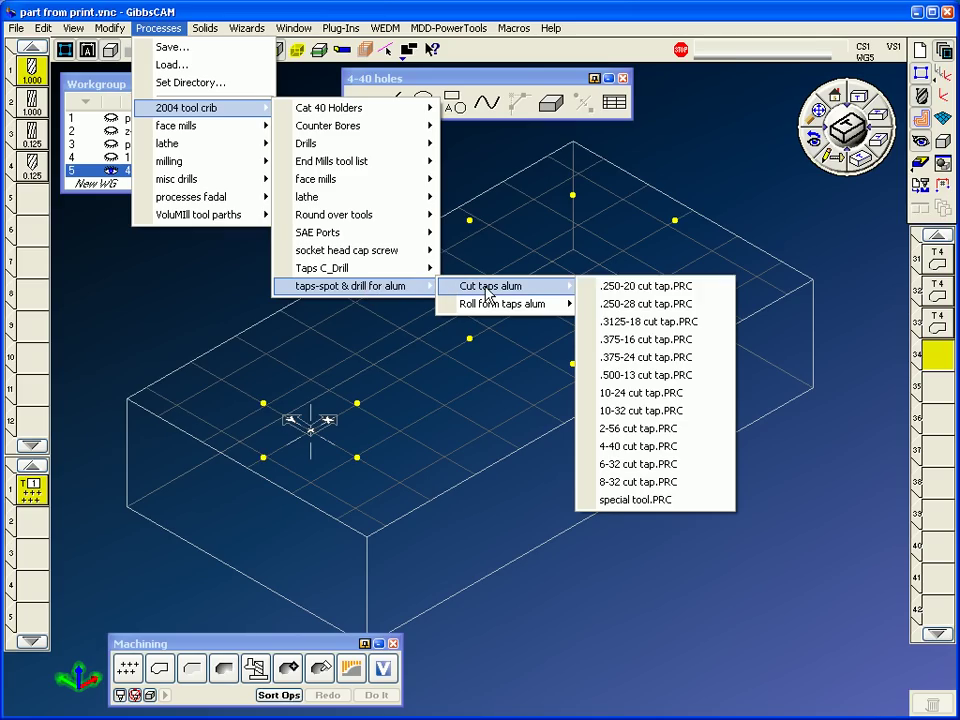
click(634, 447)
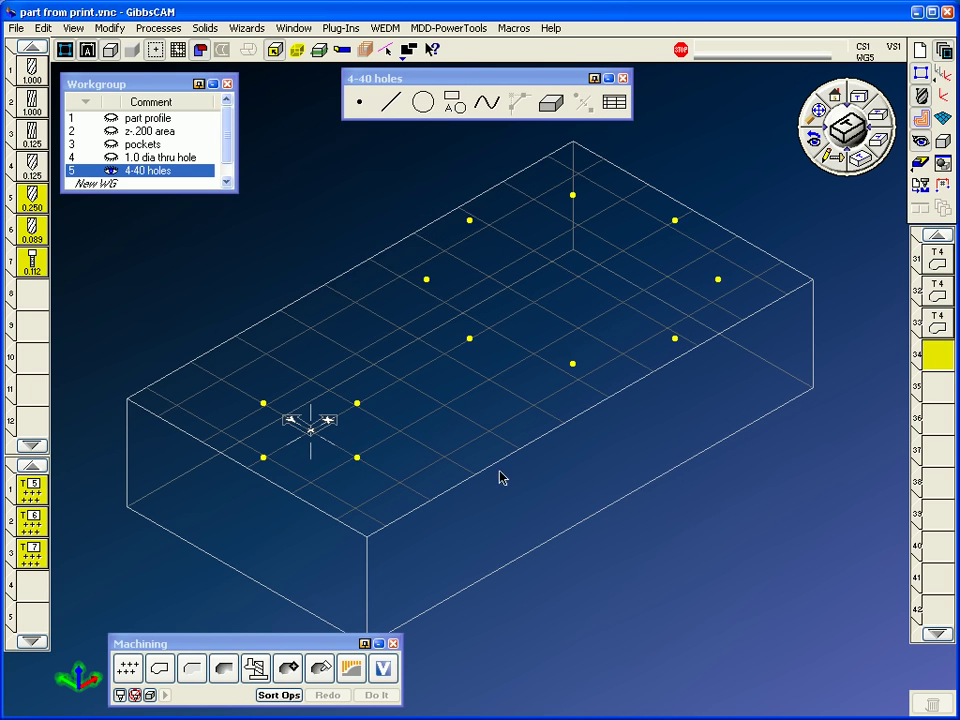
Generate the spot, drill and tap toolpaths on all points of both bolt circles.
key(ctrl+a)
click(372, 695)
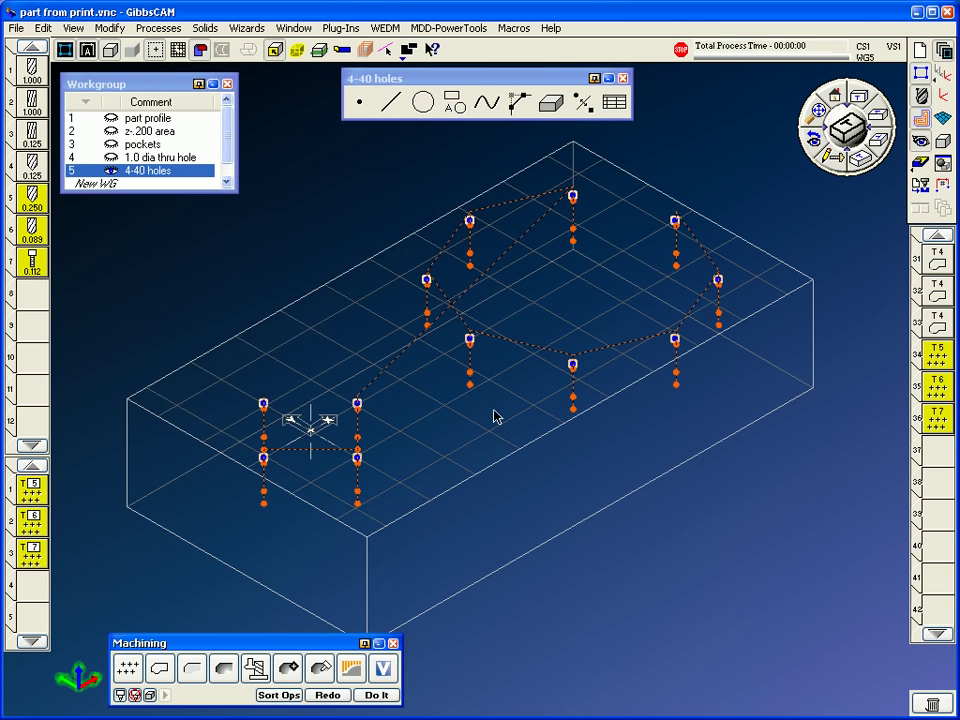
click(920, 164)
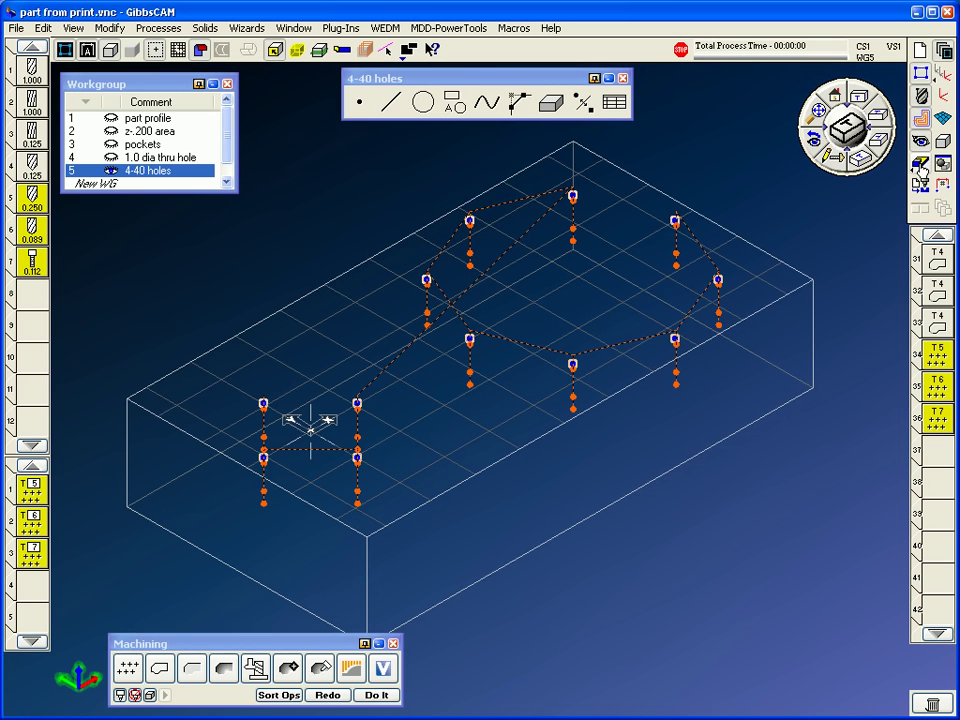
Sort the hole points by closest hole next from the X-, Y- start corner and redo the three hole operations.
click(109, 29)
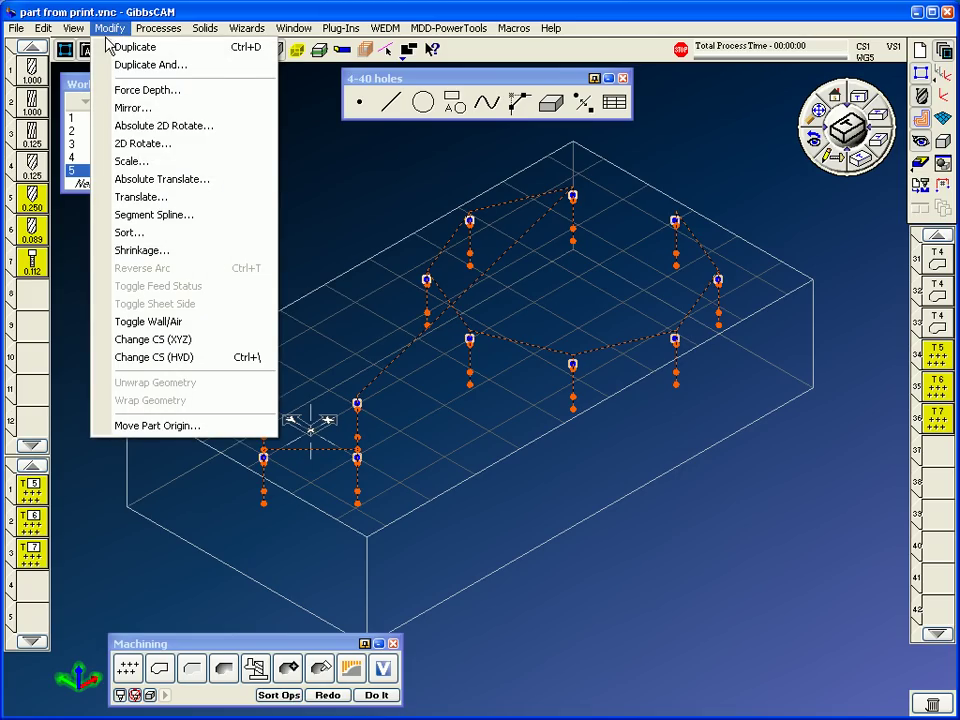
click(160, 234)
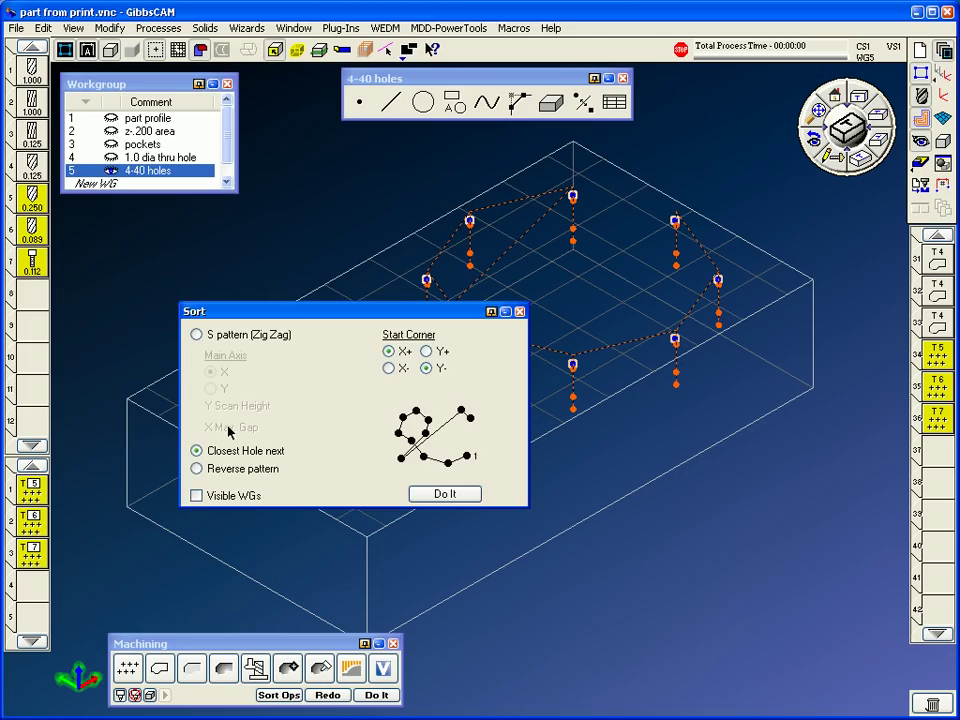
click(389, 369)
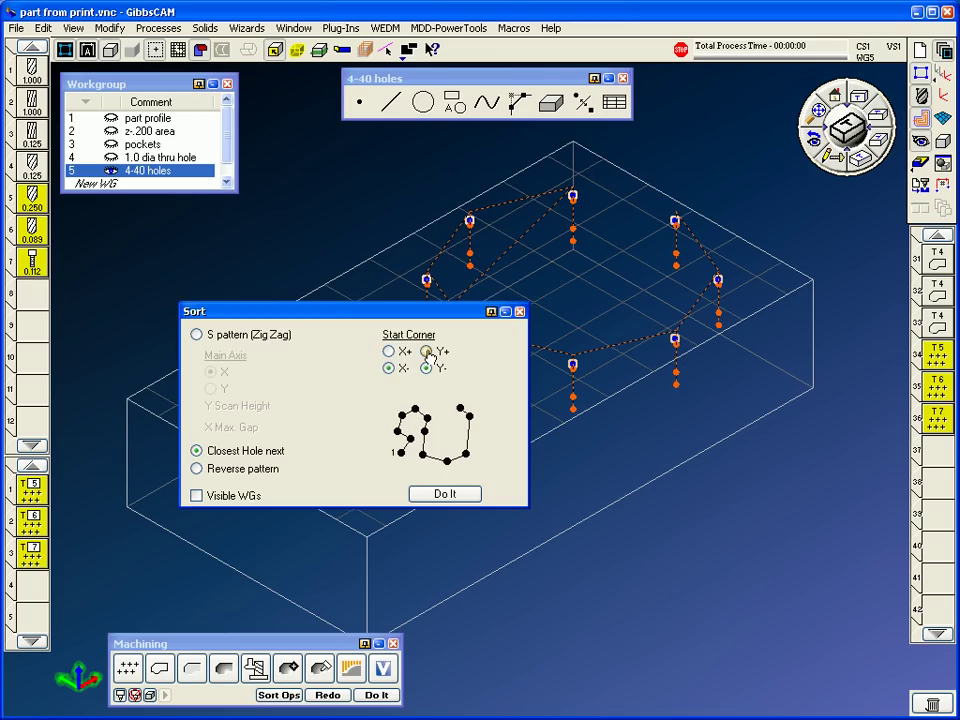
click(327, 694)
click(520, 312)
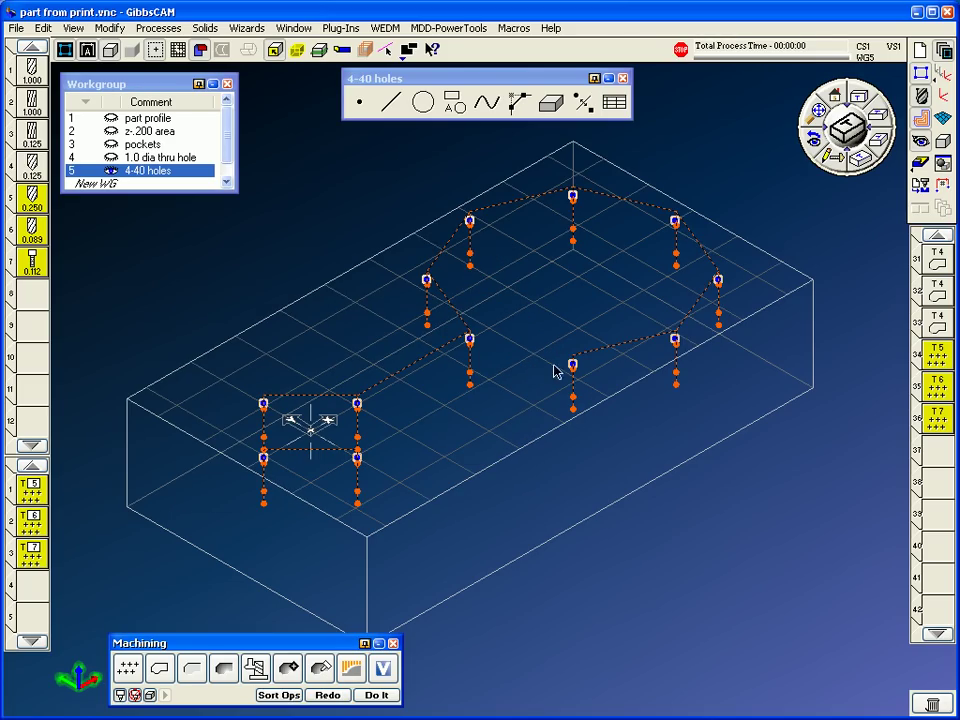
Simulate the machining of the whole part, including the 4-40 hole operations.
click(920, 184)
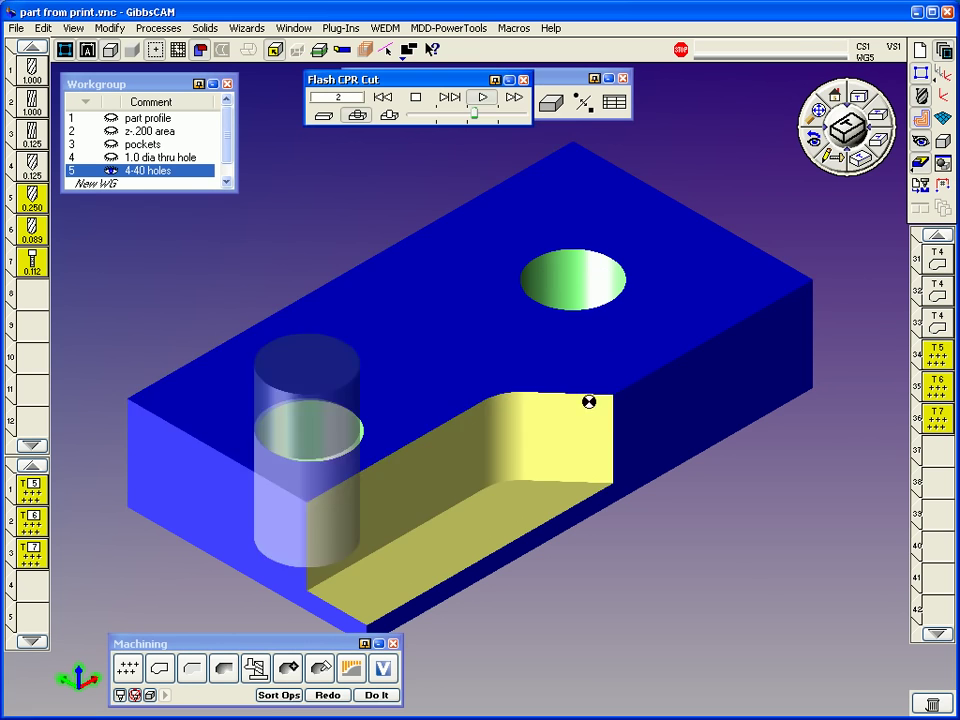
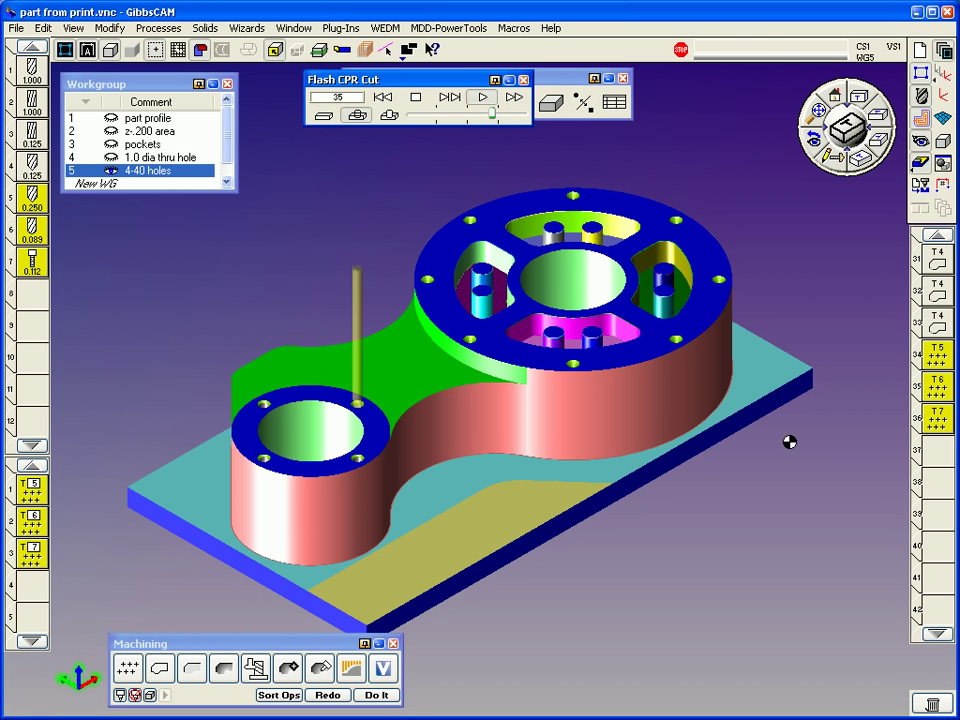
Restart the cut simulation and set the 0.125 finish end mill's flute length to .35 and length out of holder to .25.
click(383, 97)
click(482, 97)
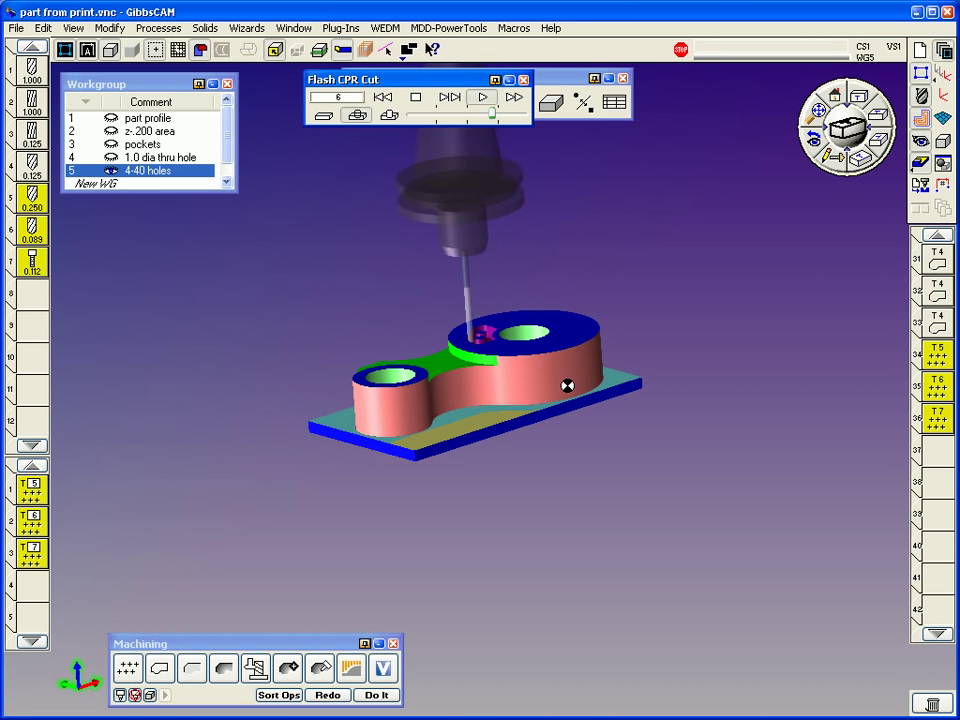
double_click(32, 133)
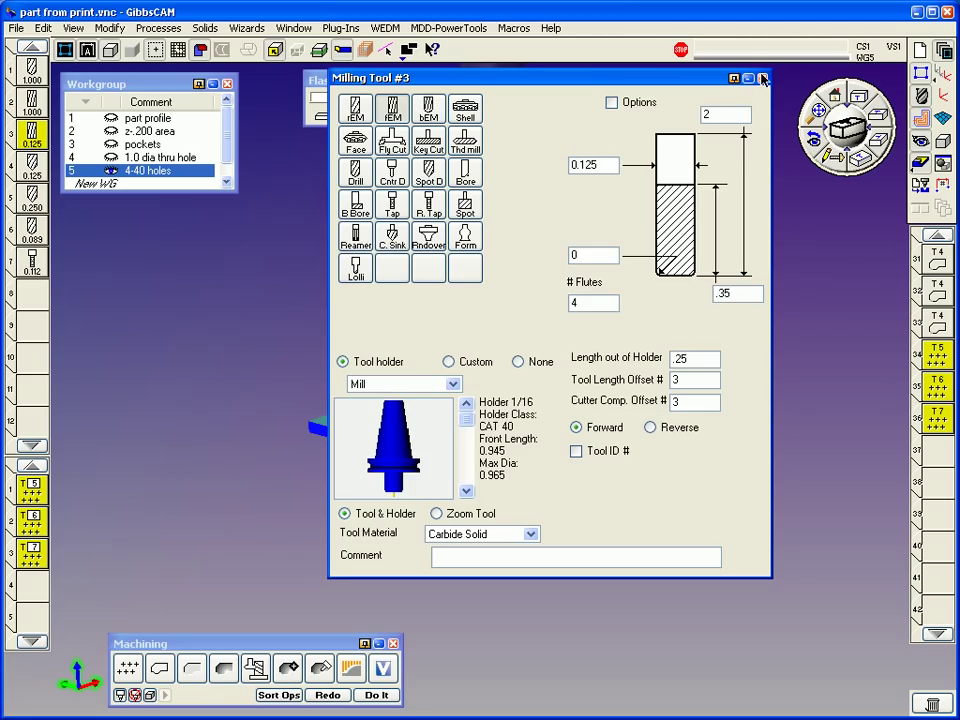
click(762, 78)
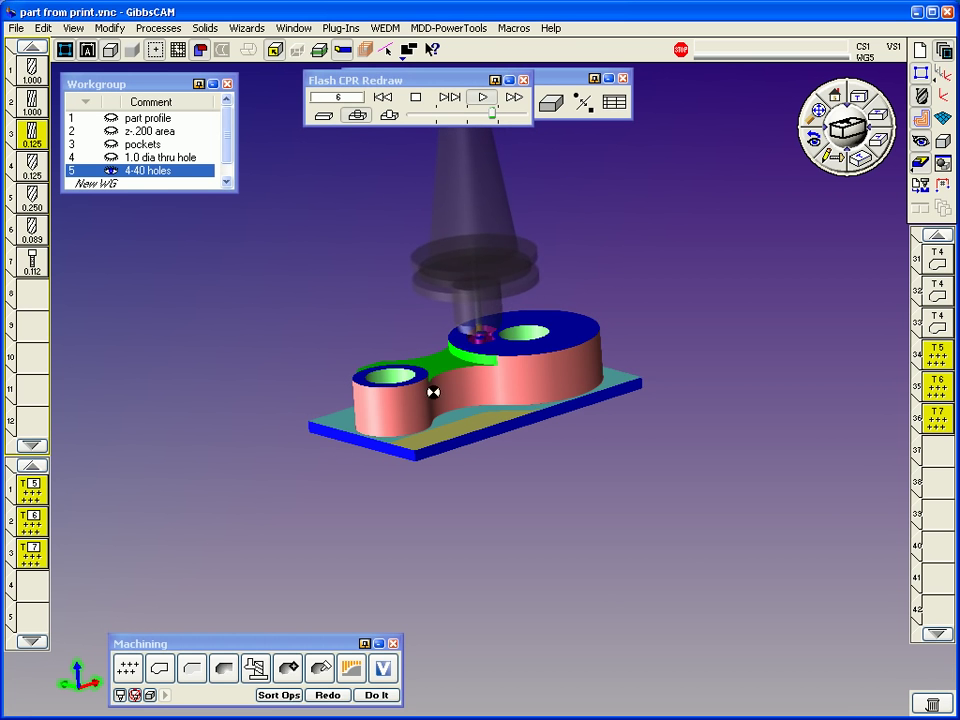
Check the holder's clearance at the first pocket and increase the 0.125 finish end mill's length out of holder.
scroll(470, 322, up, 6)
middle_drag(463, 320, 402, 296)
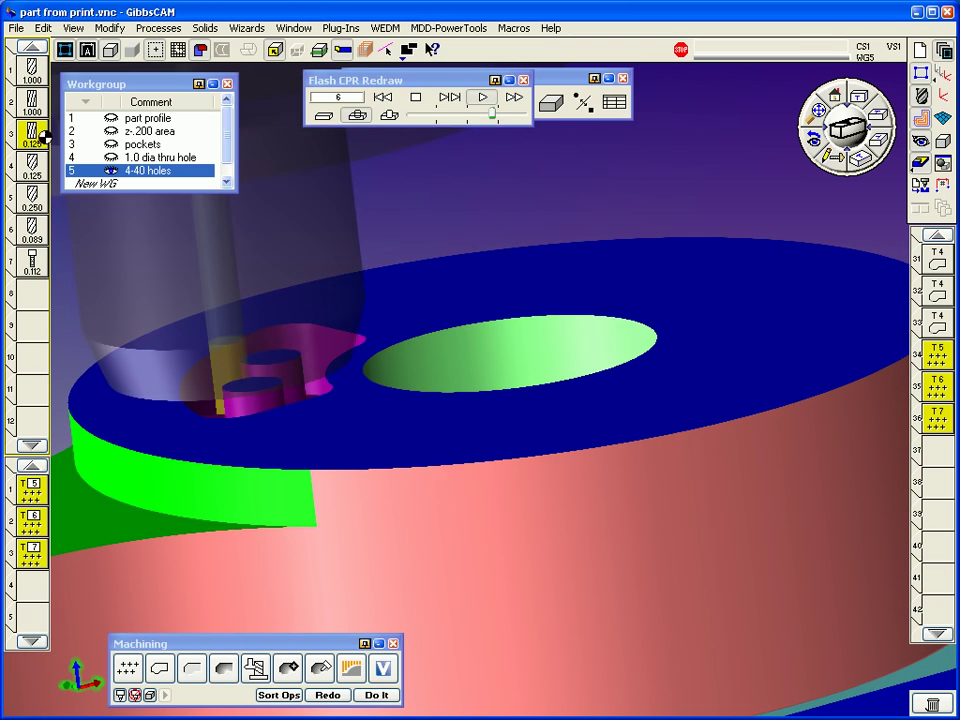
double_click(40, 135)
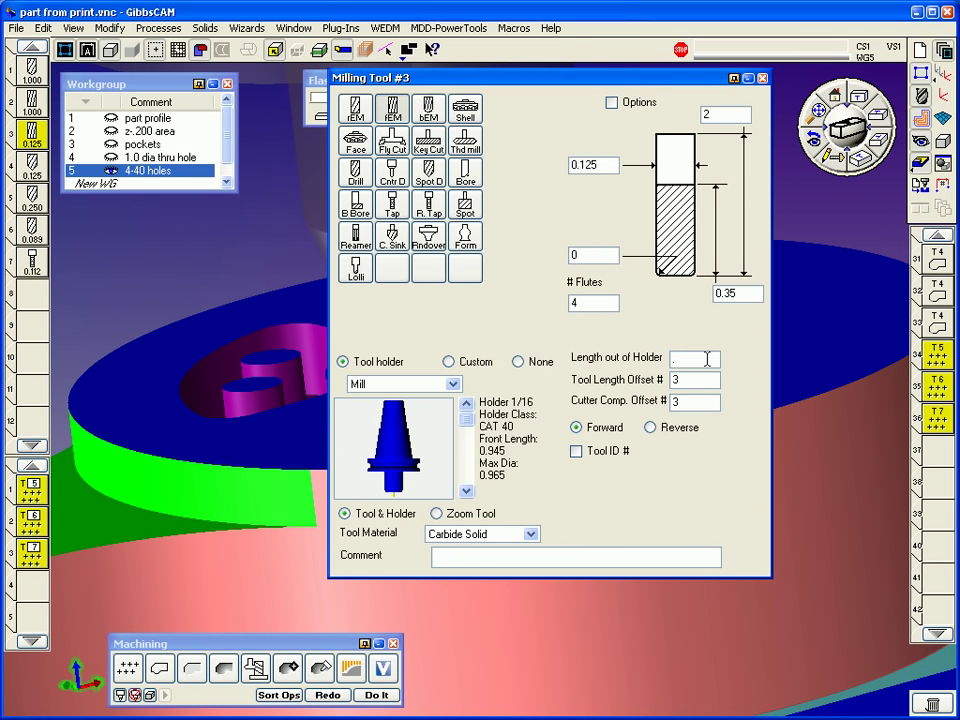
click(762, 78)
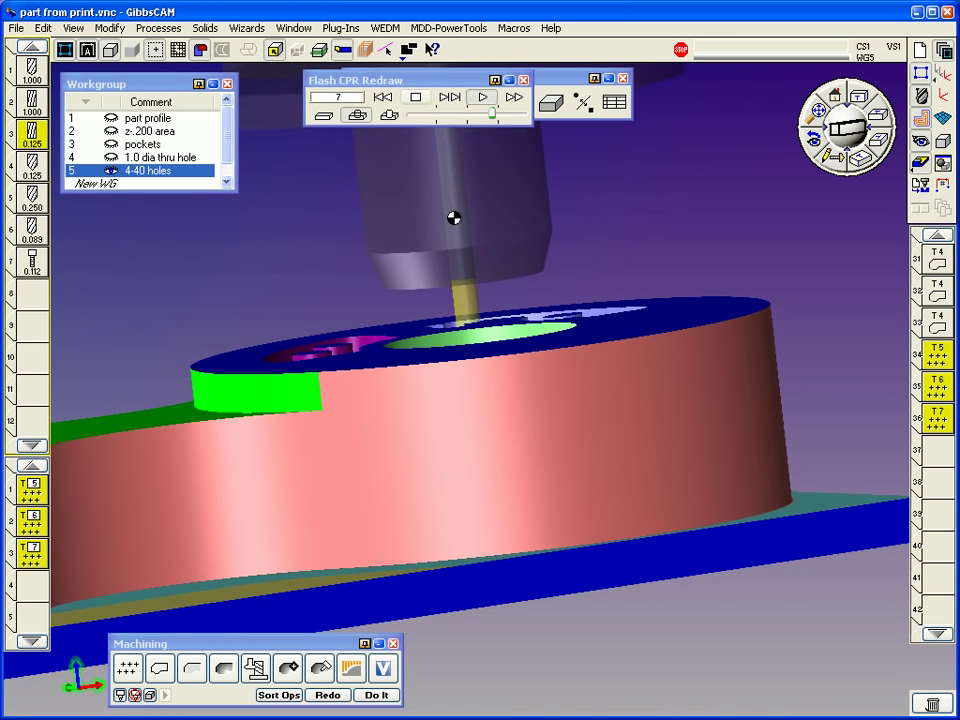
Inspect the holder clearance at the pockets, close the CAM palette and continue the cut simulation.
middle_drag(454, 216, 662, 523)
scroll(548, 475, down, 5)
middle_drag(476, 467, 624, 401)
click(623, 79)
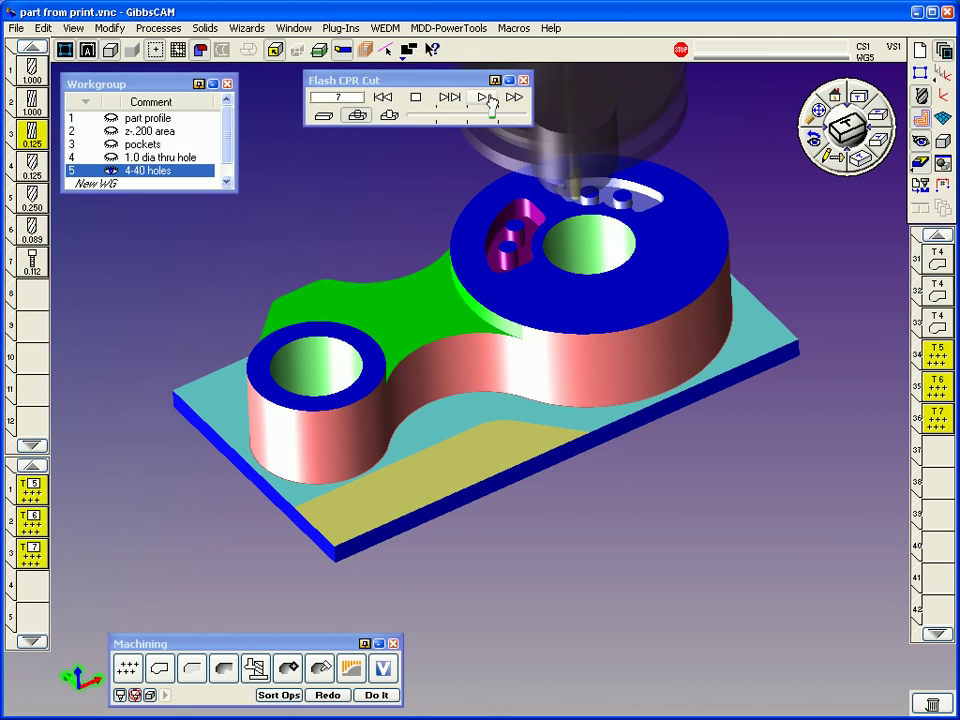
click(482, 97)
middle_drag(583, 216, 521, 193)
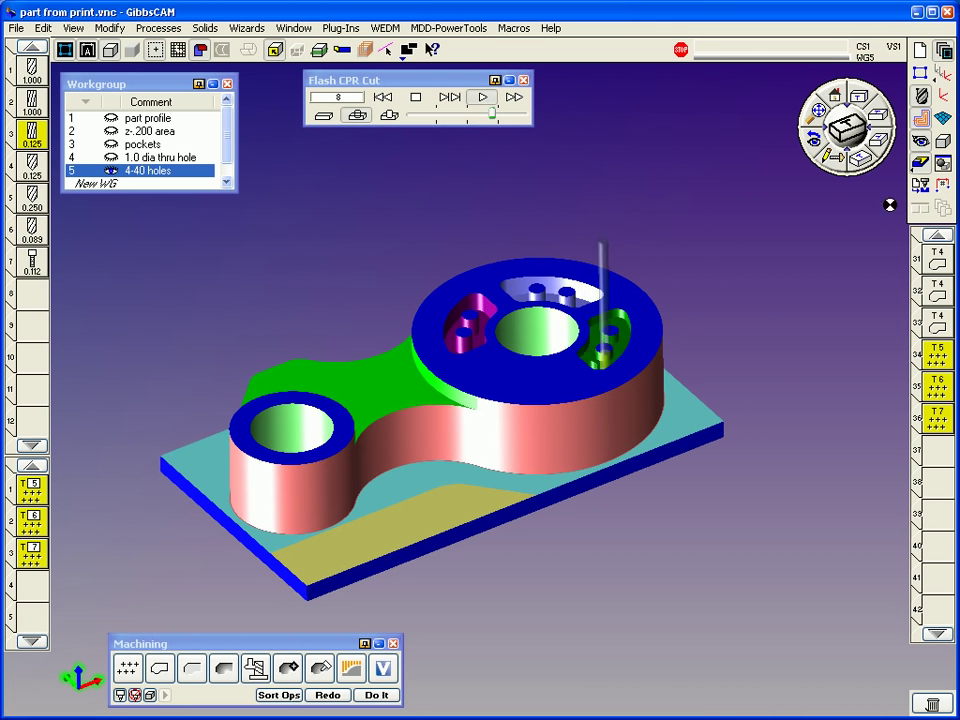
Review the Operation Summary for each operation's tool, depths, feeds and cut time, and close it.
click(294, 28)
click(333, 143)
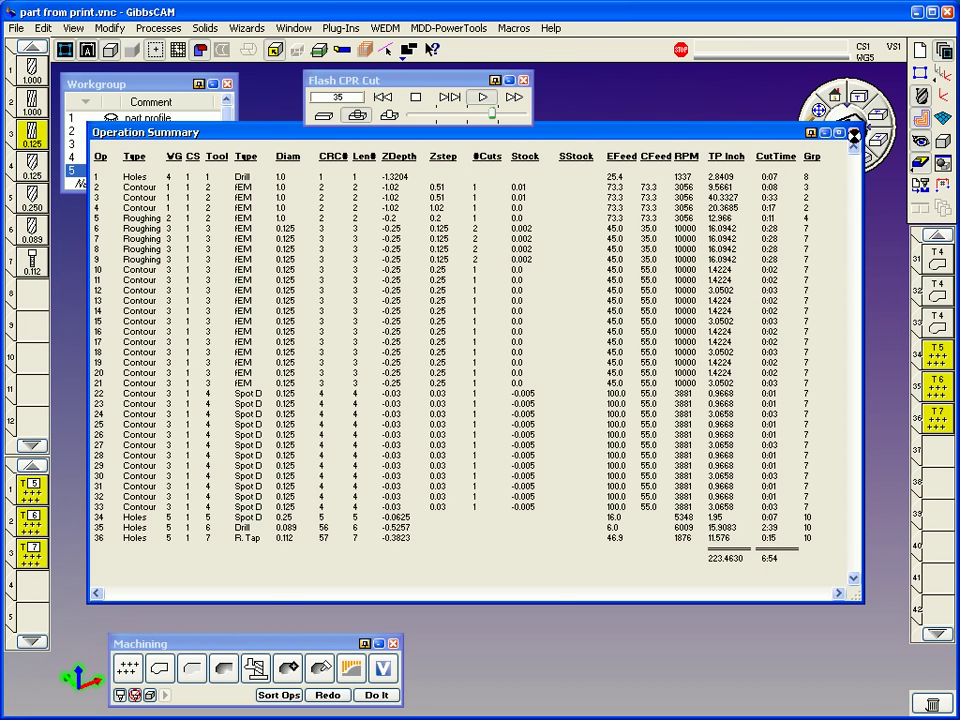
click(853, 133)
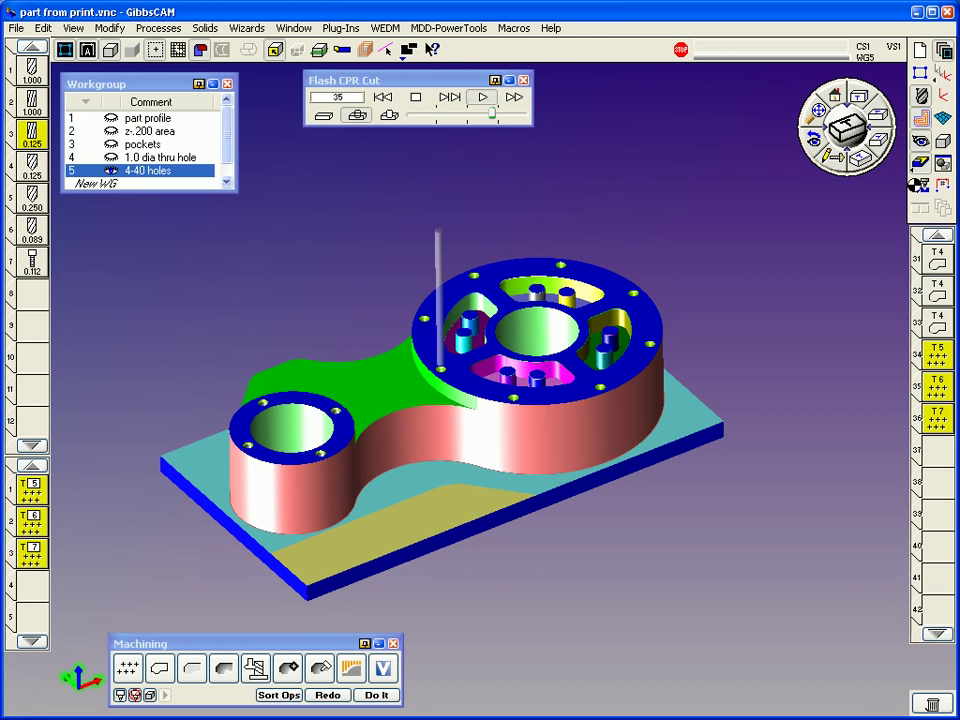
Open the Post Processor and load the post file Haas [AI] MY51.89.1.pst.
click(920, 185)
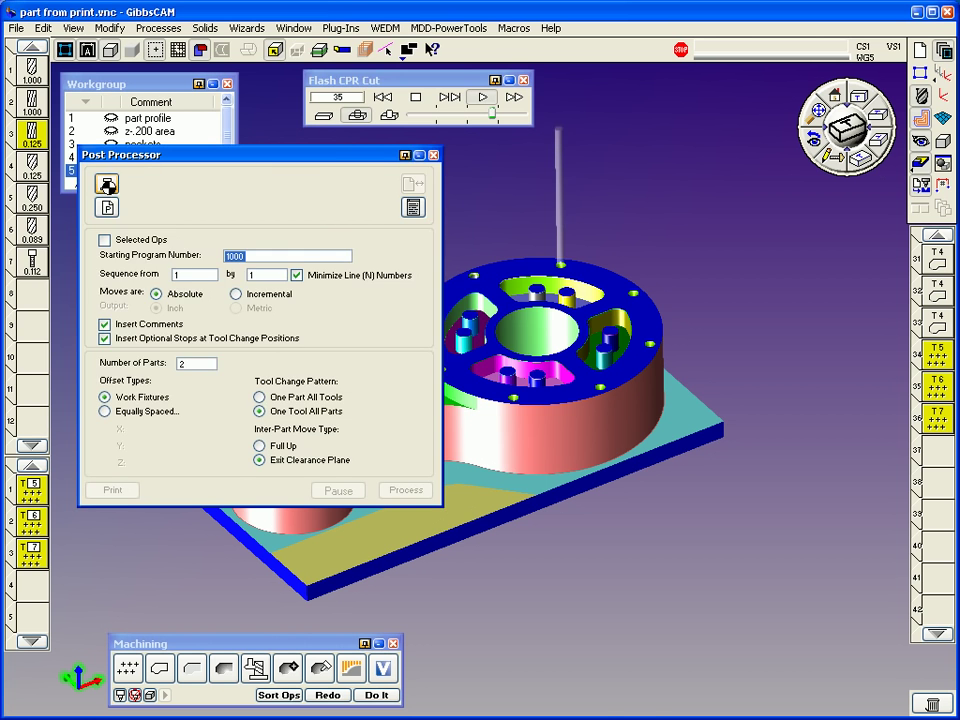
click(106, 186)
drag(214, 42, 366, 91)
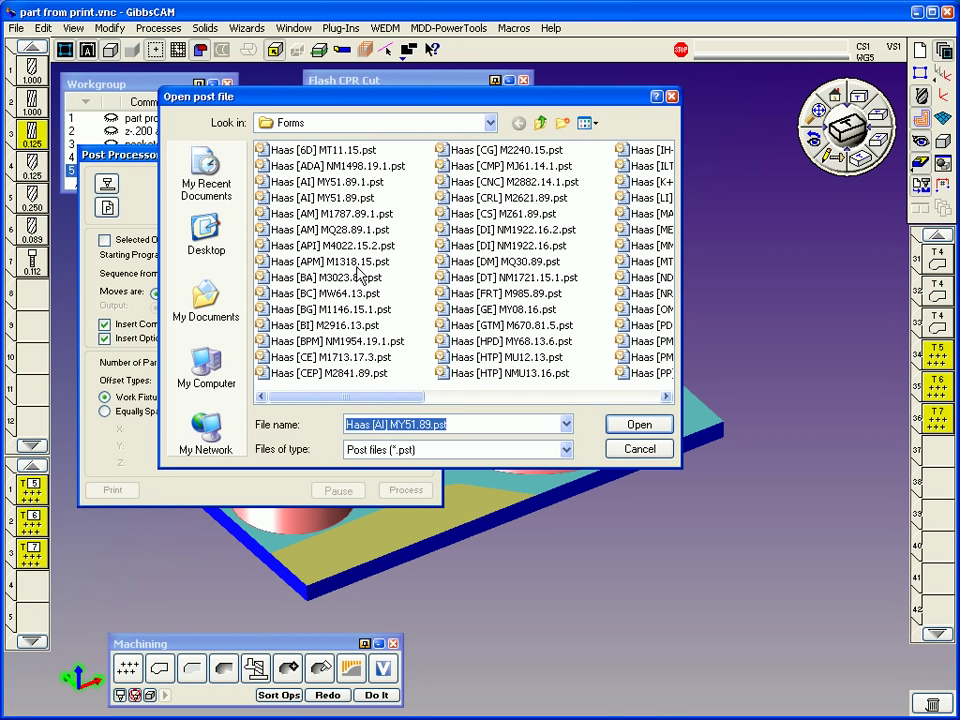
click(322, 182)
click(637, 424)
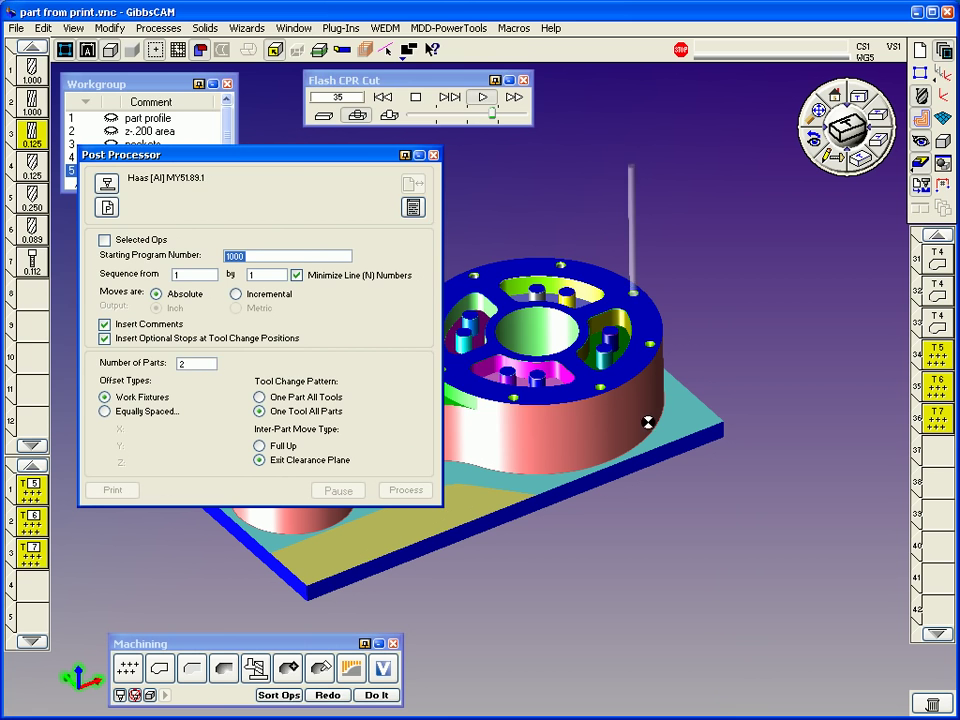
Browse the inch post library, looking through the posts in the A to C folder.
click(106, 184)
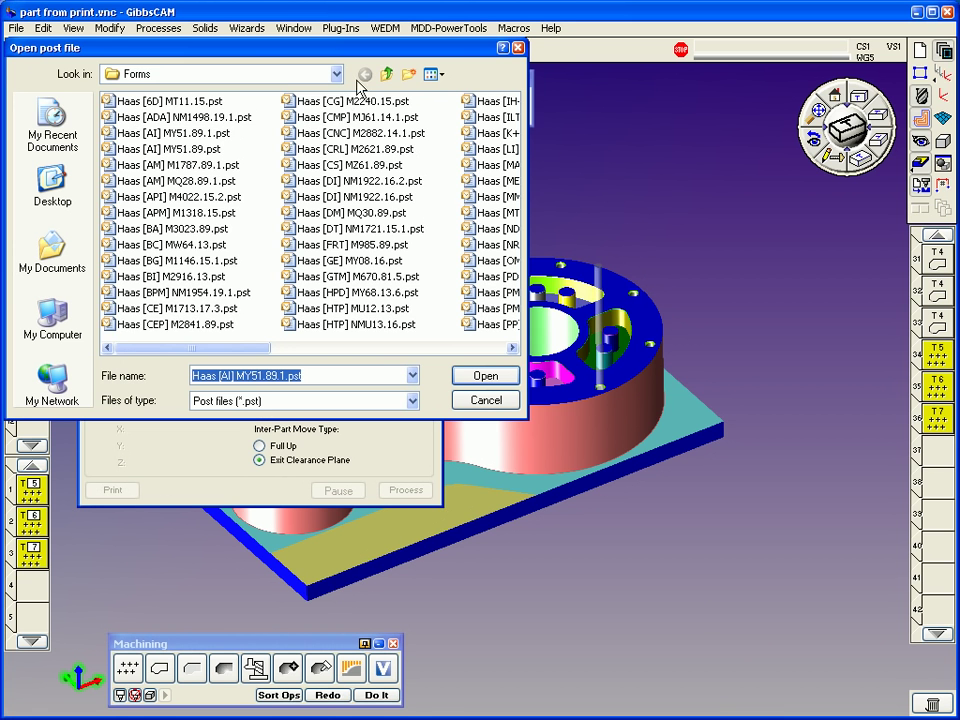
click(386, 75)
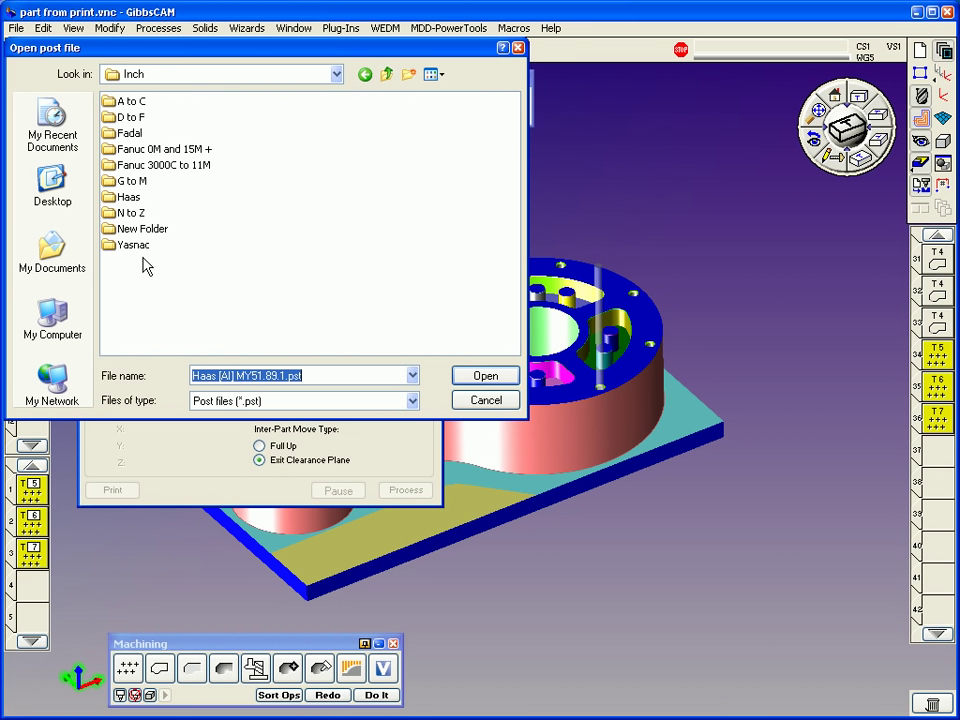
drag(182, 48, 354, 126)
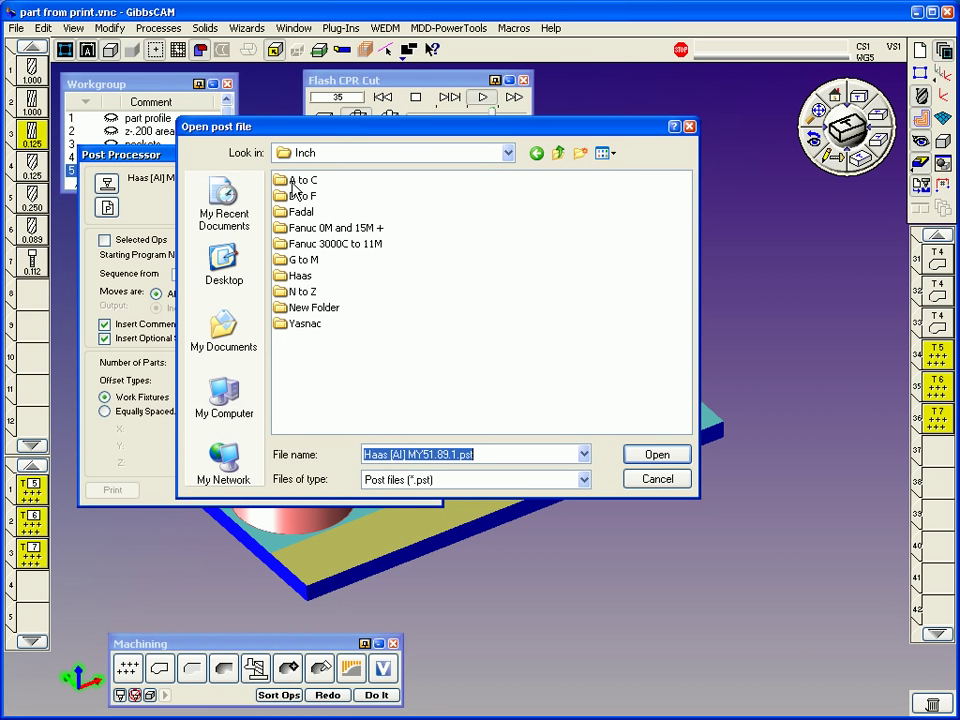
click(300, 182)
double_click(300, 182)
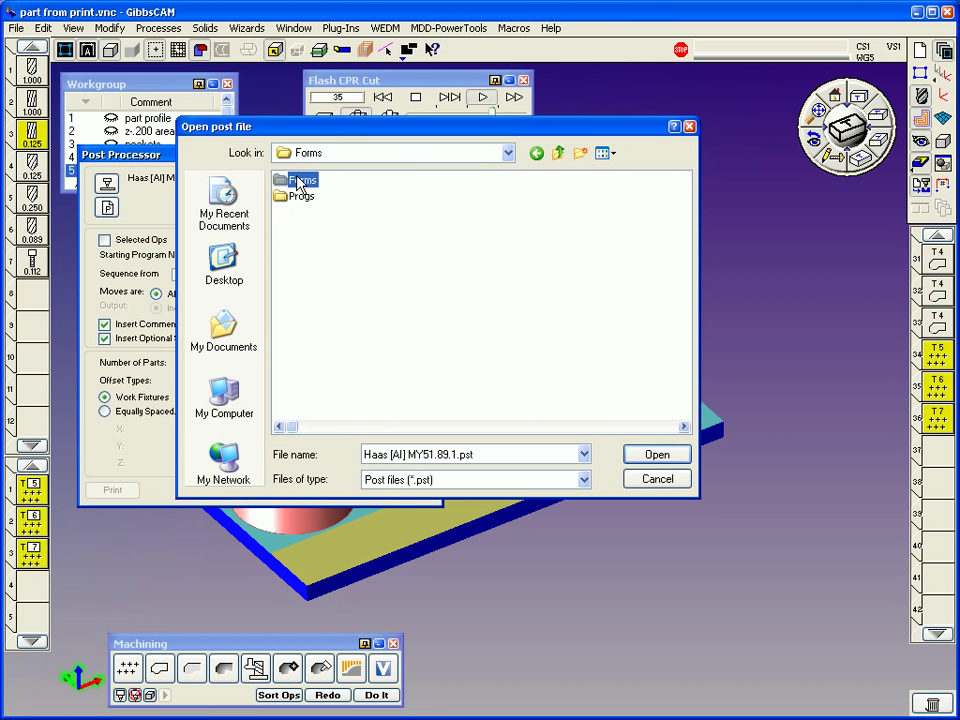
double_click(300, 182)
scroll(648, 433, right, 4)
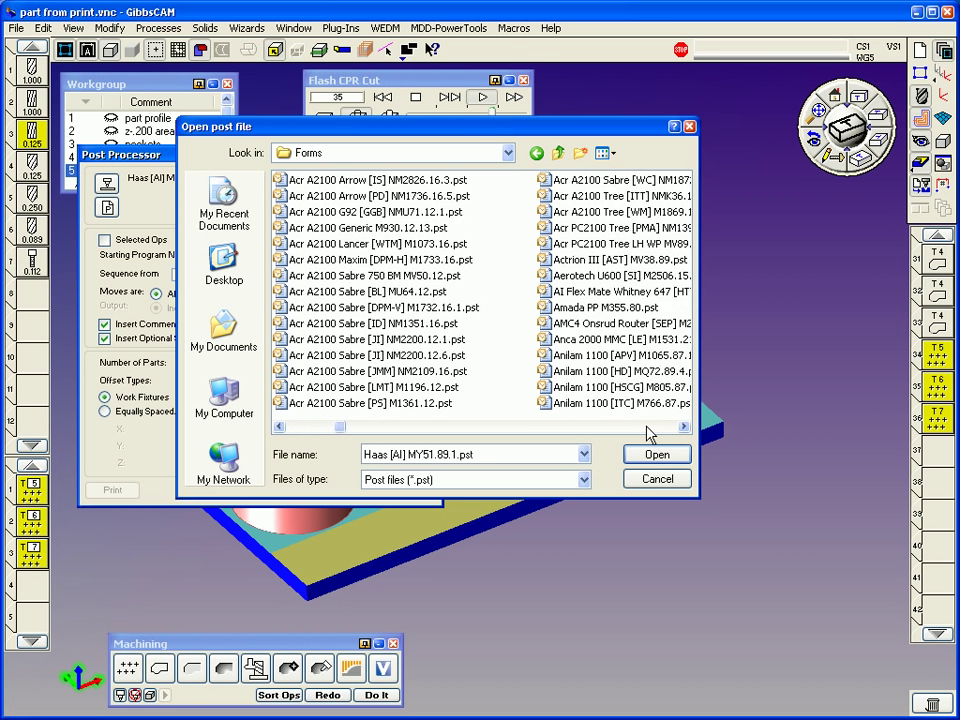
click(557, 152)
click(557, 152)
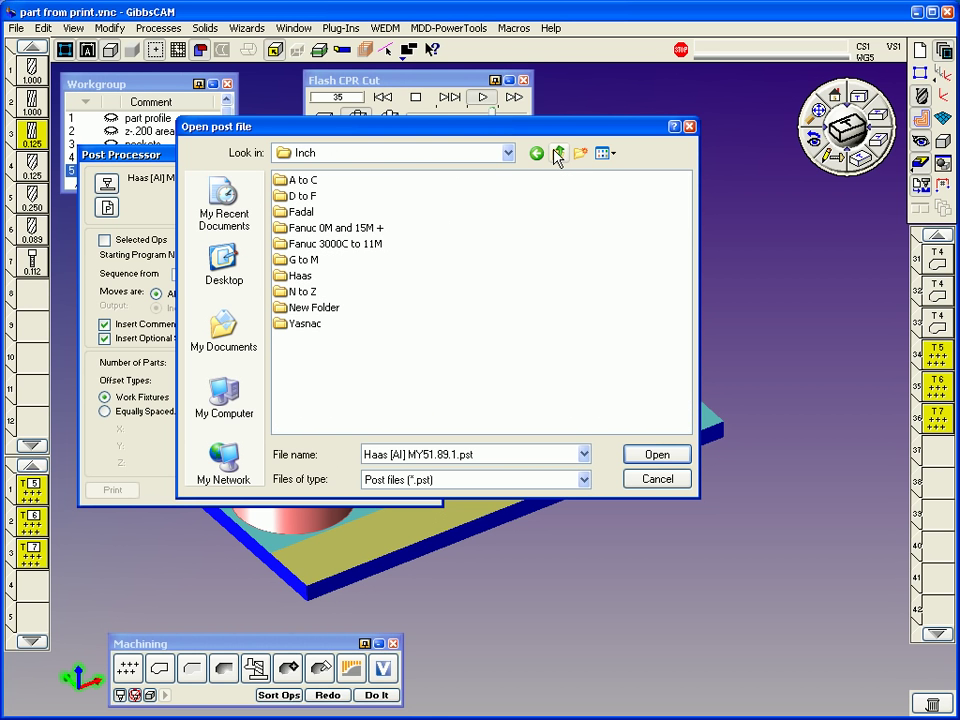
Load the post file Haas [AI] MY51.89.pst from the Haas forms folder.
double_click(300, 227)
double_click(300, 180)
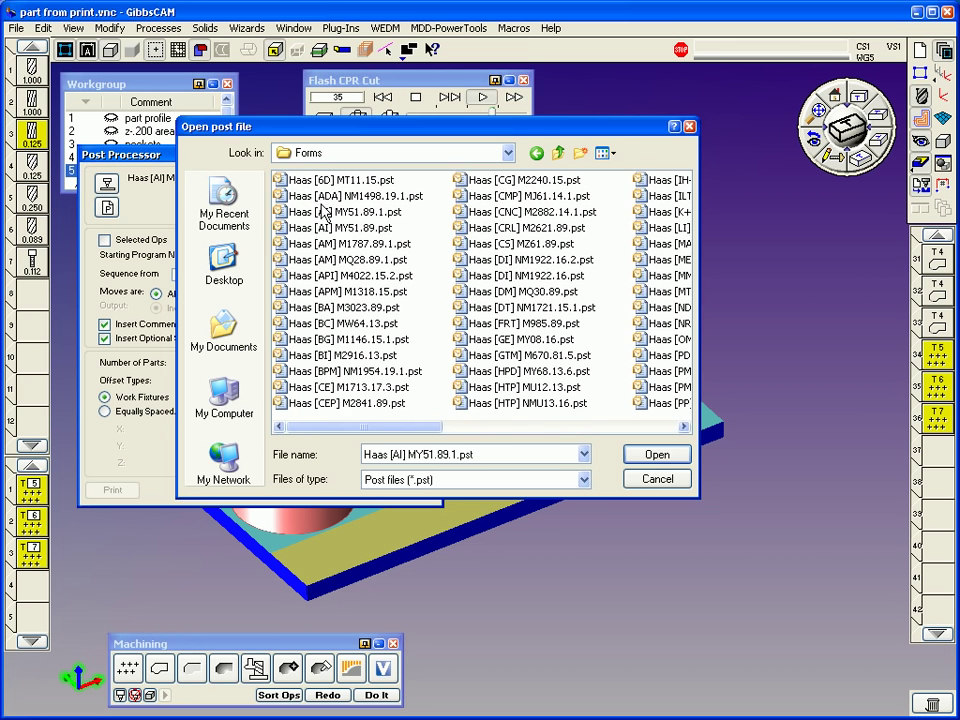
click(334, 225)
click(657, 454)
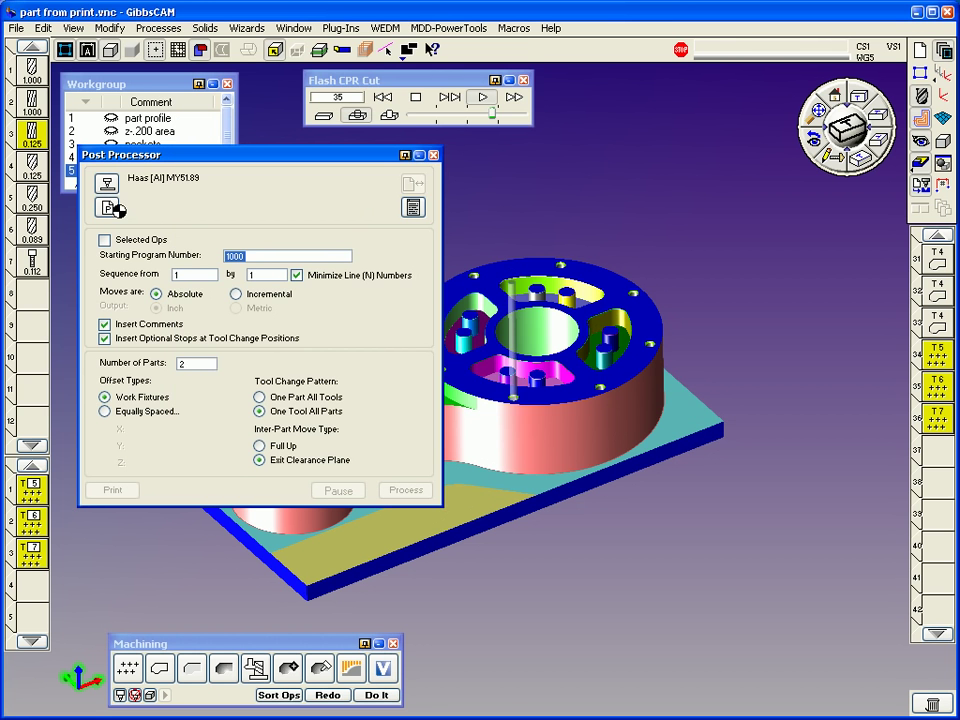
Set the output NC file to part from print.fnc on the Desktop, replacing the existing file.
click(107, 207)
click(484, 376)
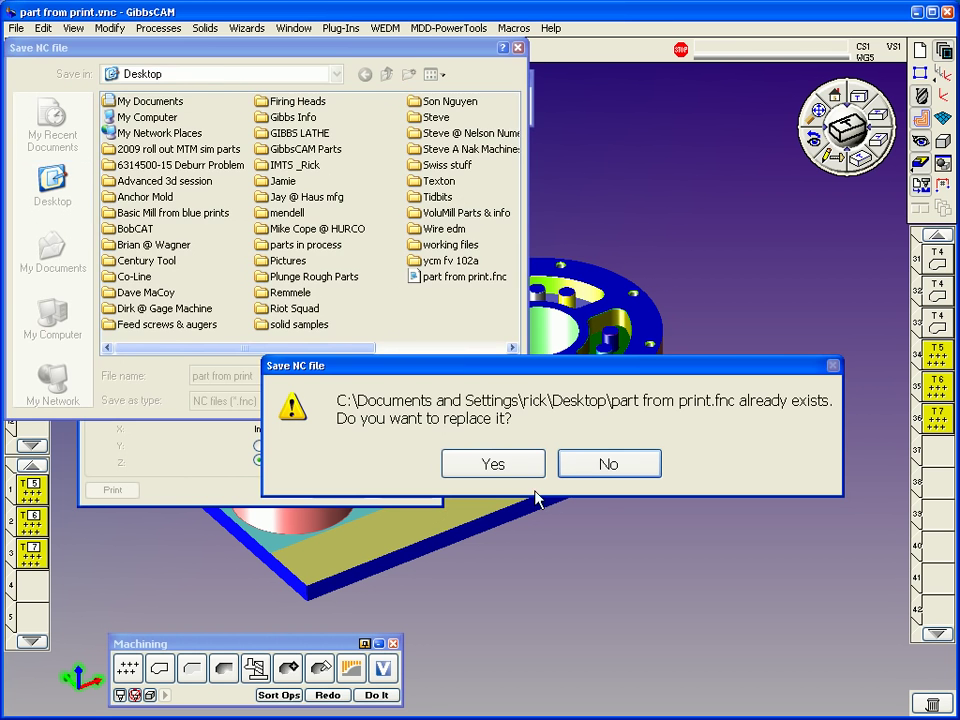
click(500, 460)
Set the number of parts to 1 and post the program, overwriting part from print.fnc.
double_click(192, 363)
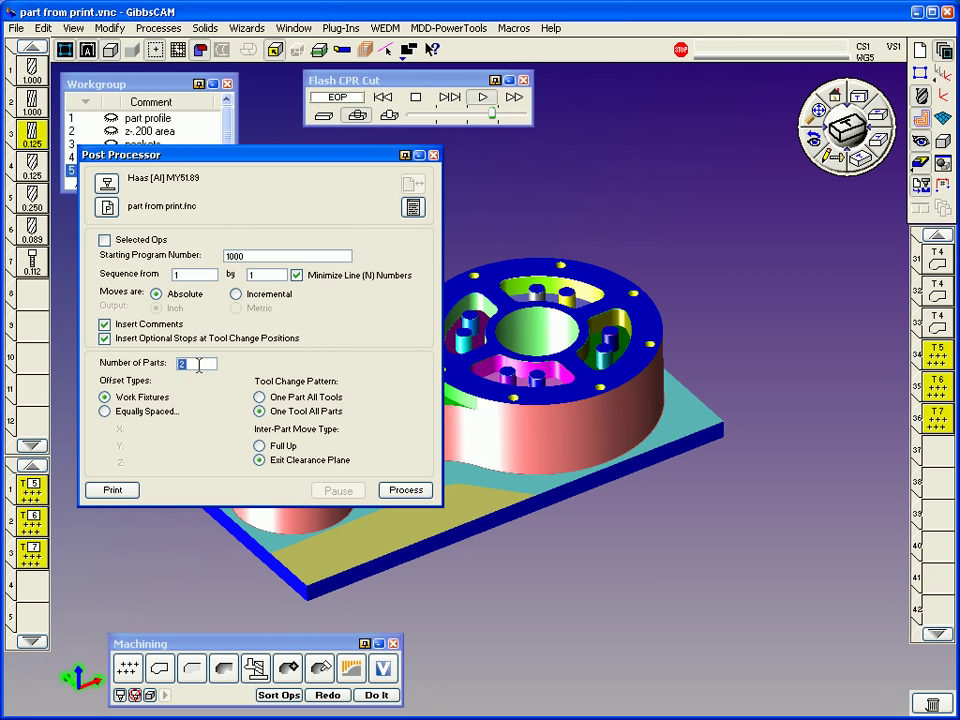
text(1)
click(410, 490)
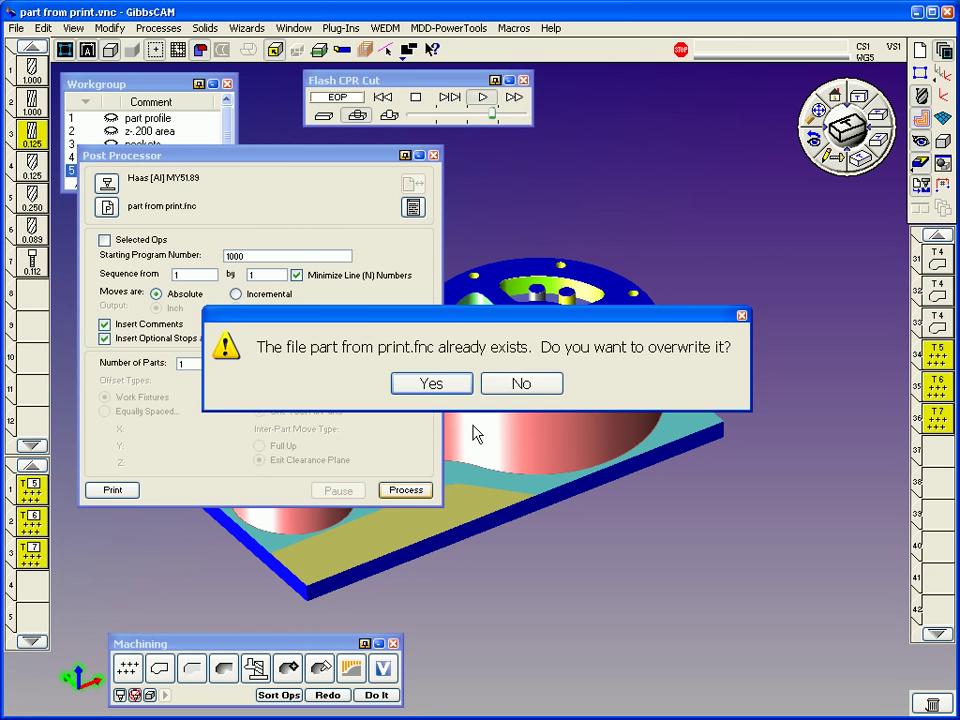
click(431, 382)
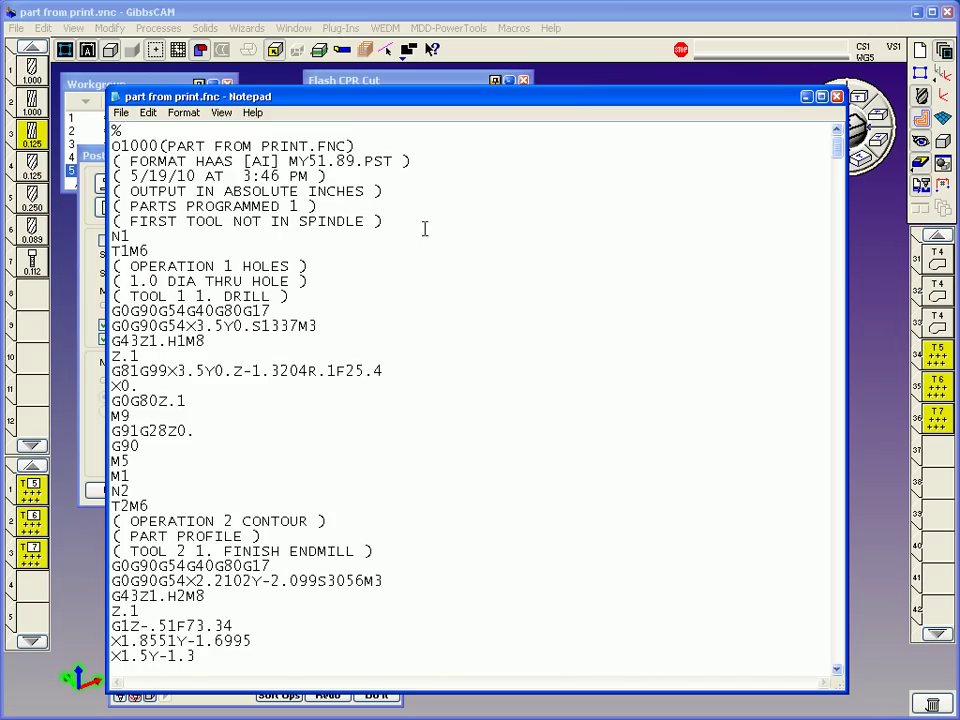
Review the single-part G-code from the header comments through the pocket roughing operation, and close the file.
drag(424, 229, 111, 160)
click(480, 259)
scroll(493, 381, down, 7)
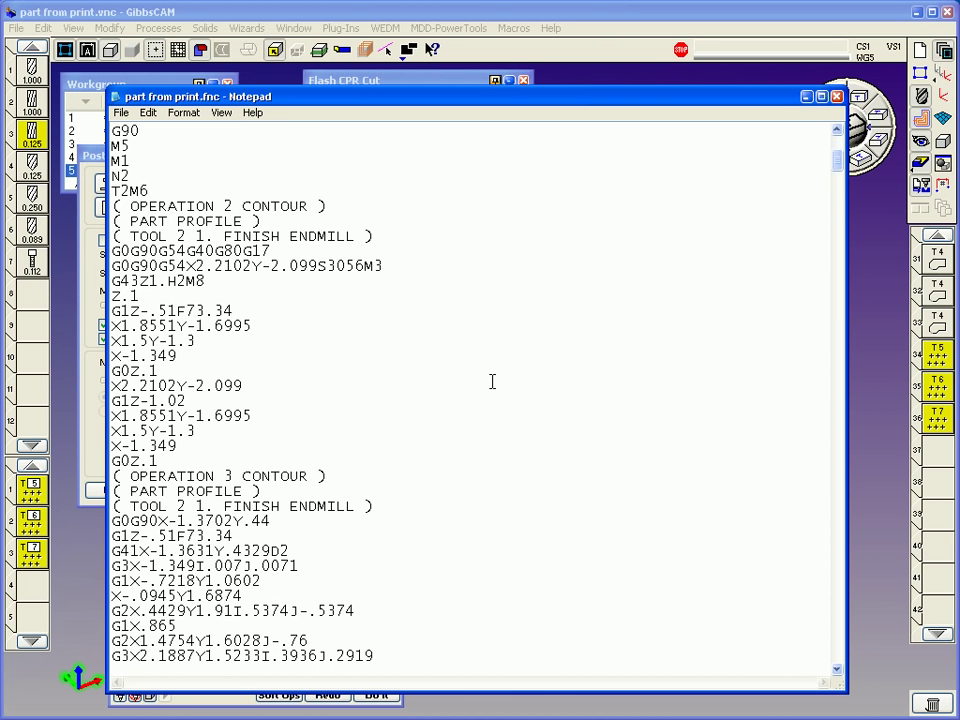
scroll(493, 381, down, 20)
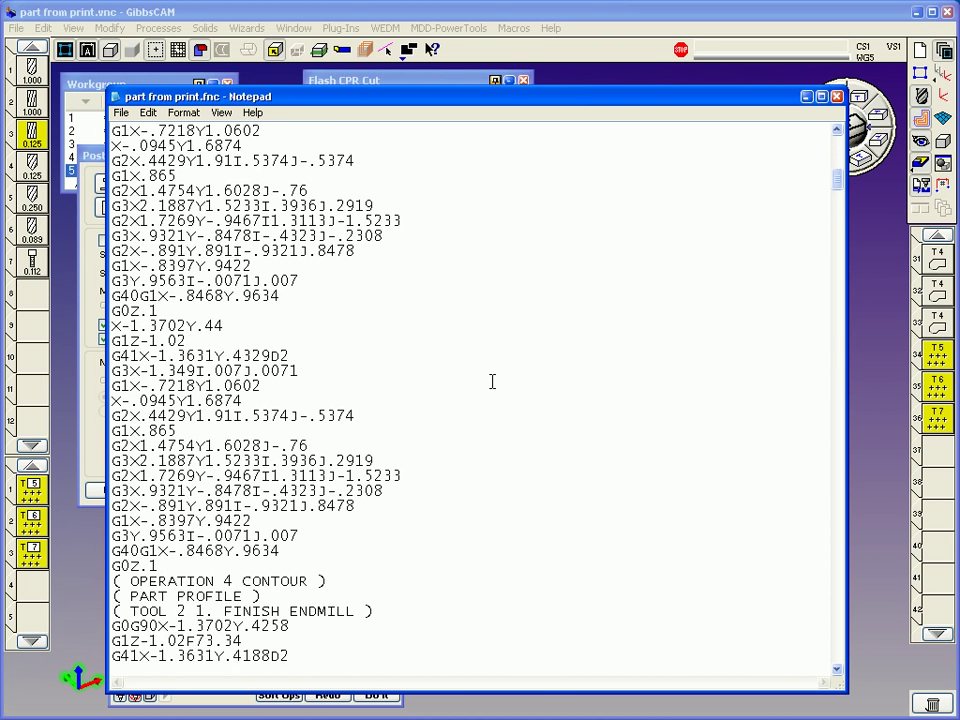
scroll(492, 383, down, 5)
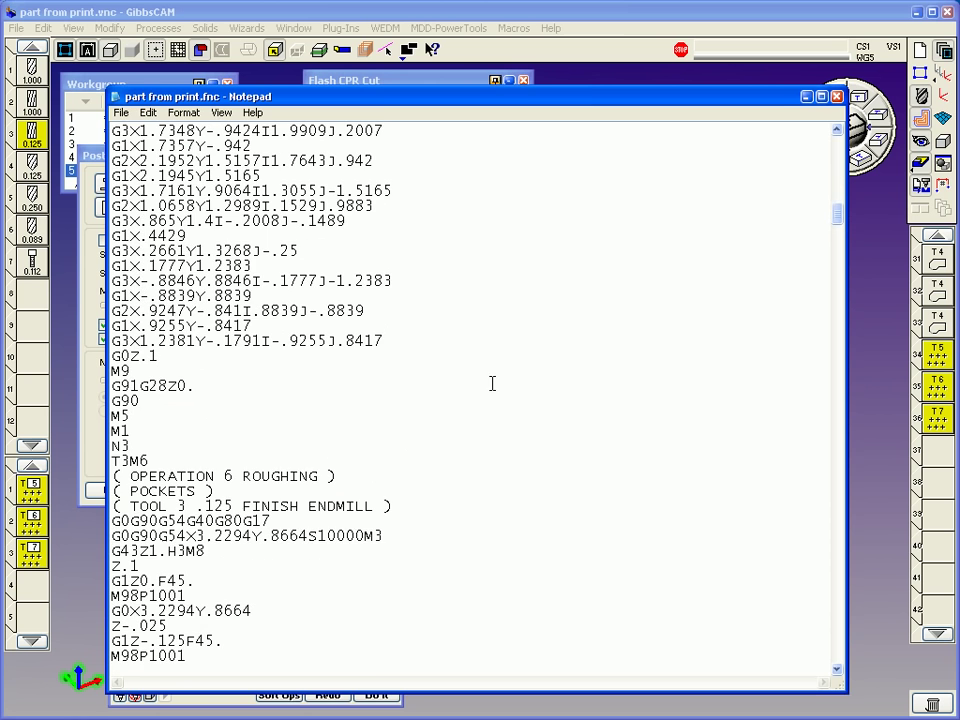
click(838, 97)
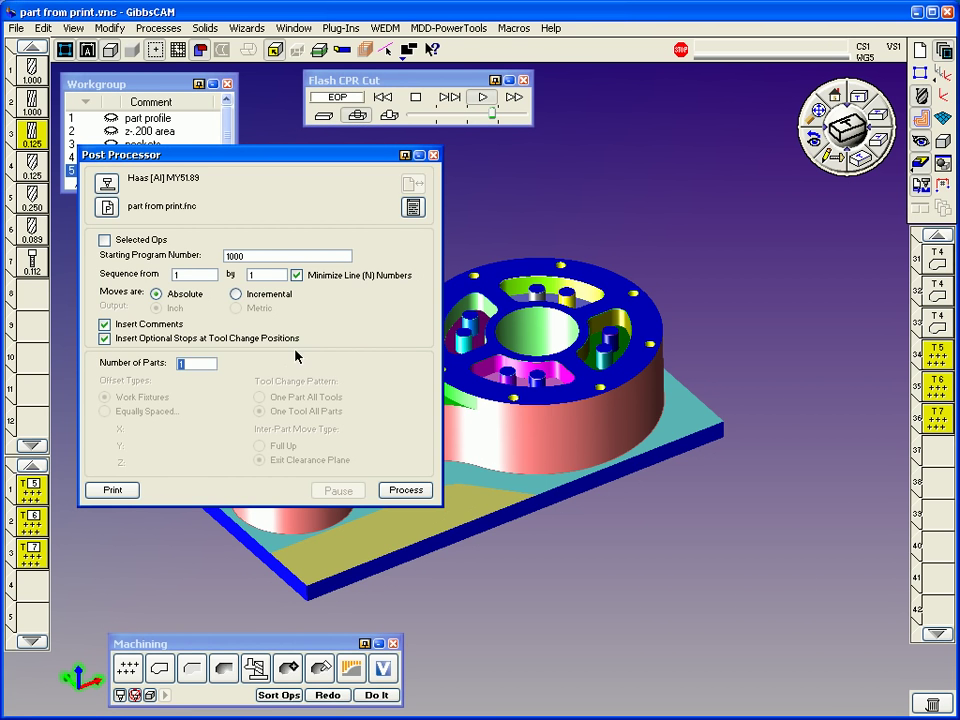
Set the number of parts to 2 and post the program with work fixture offsets, overwriting part from print.fnc.
text(2)
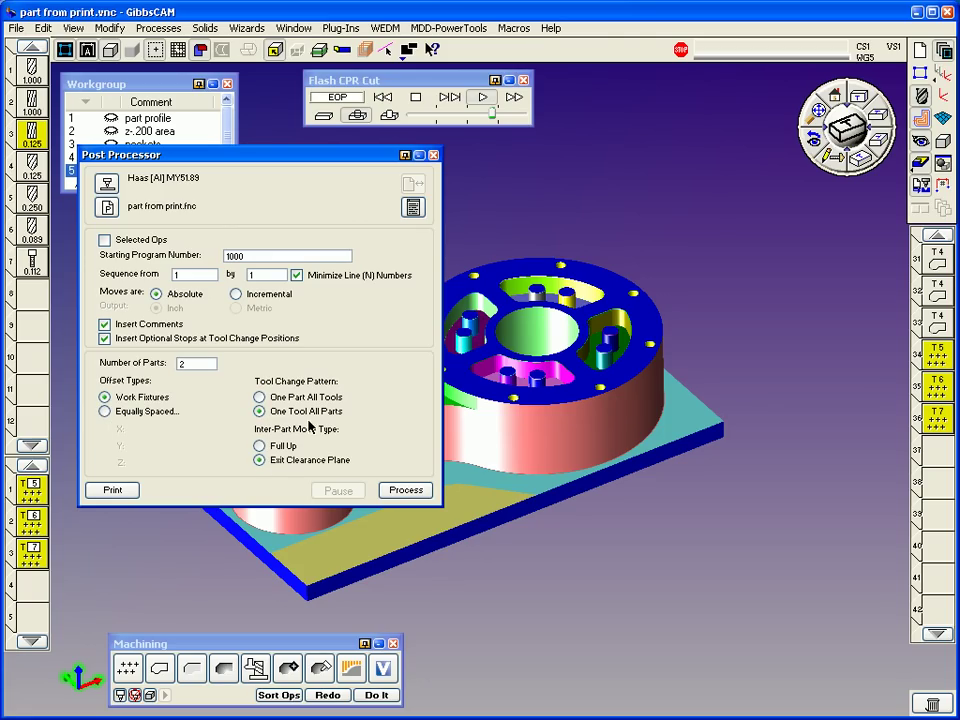
click(406, 490)
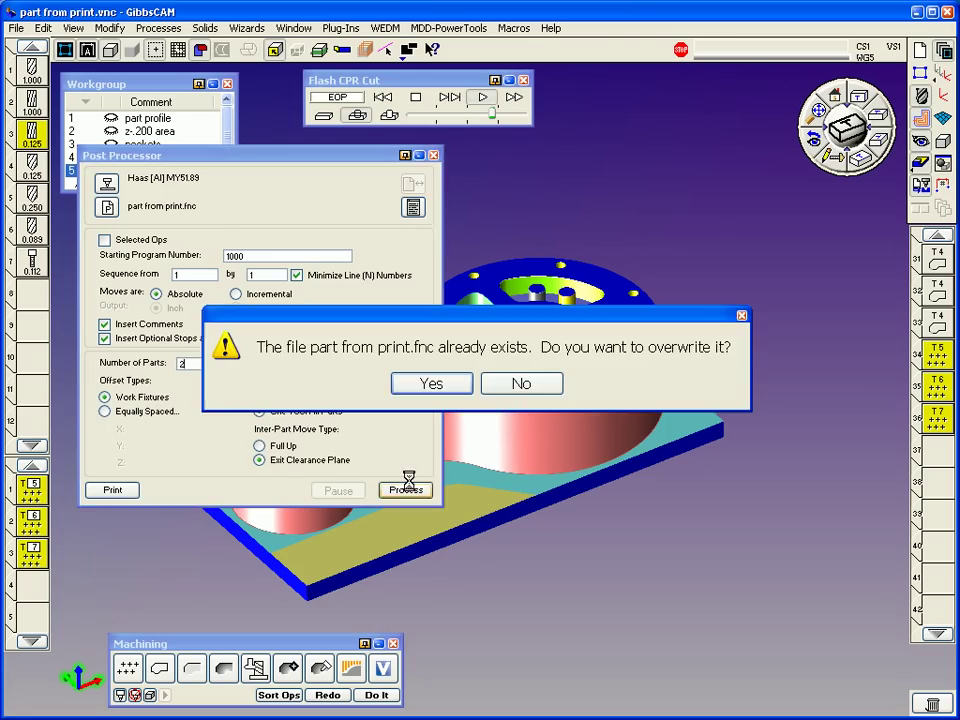
click(418, 383)
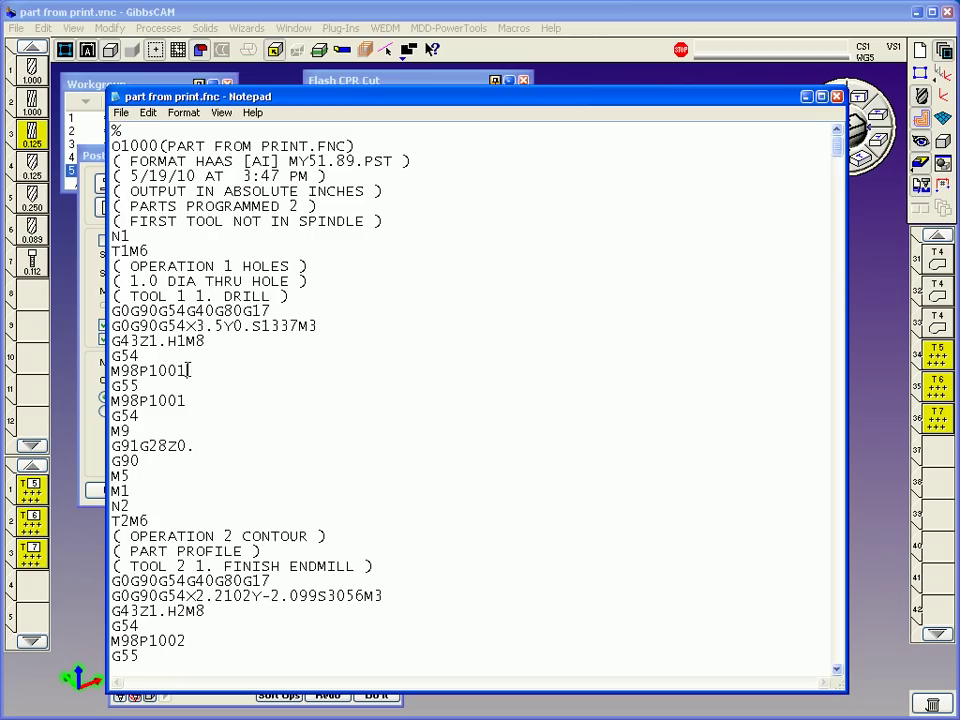
Review the program number, G54 and G55 offsets and subprogram calls in the two-part G-code, and close the file.
double_click(160, 146)
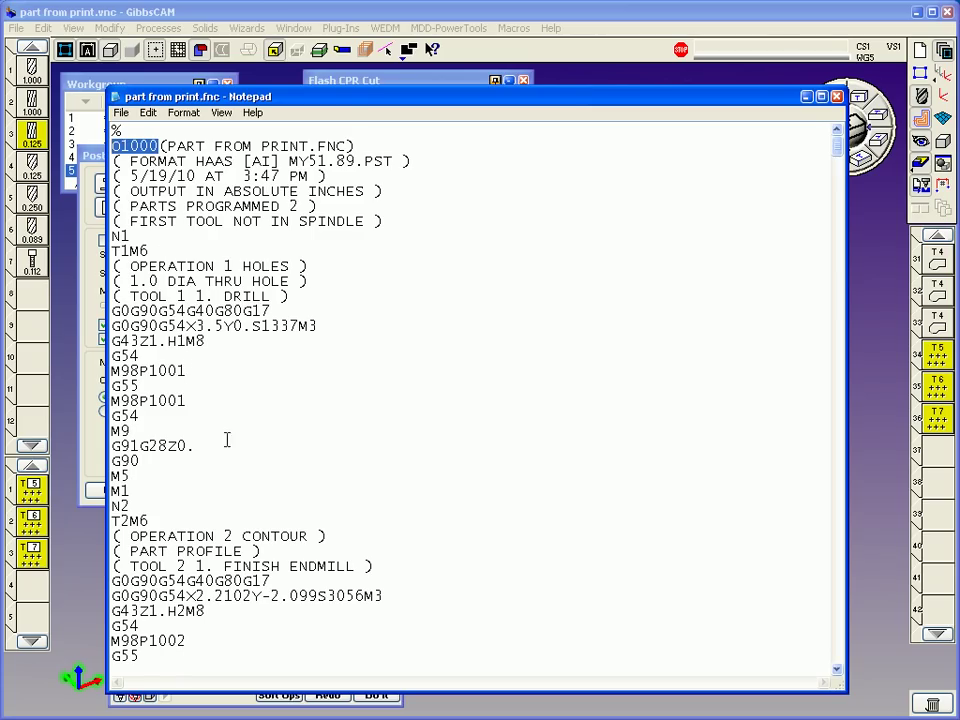
click(189, 400)
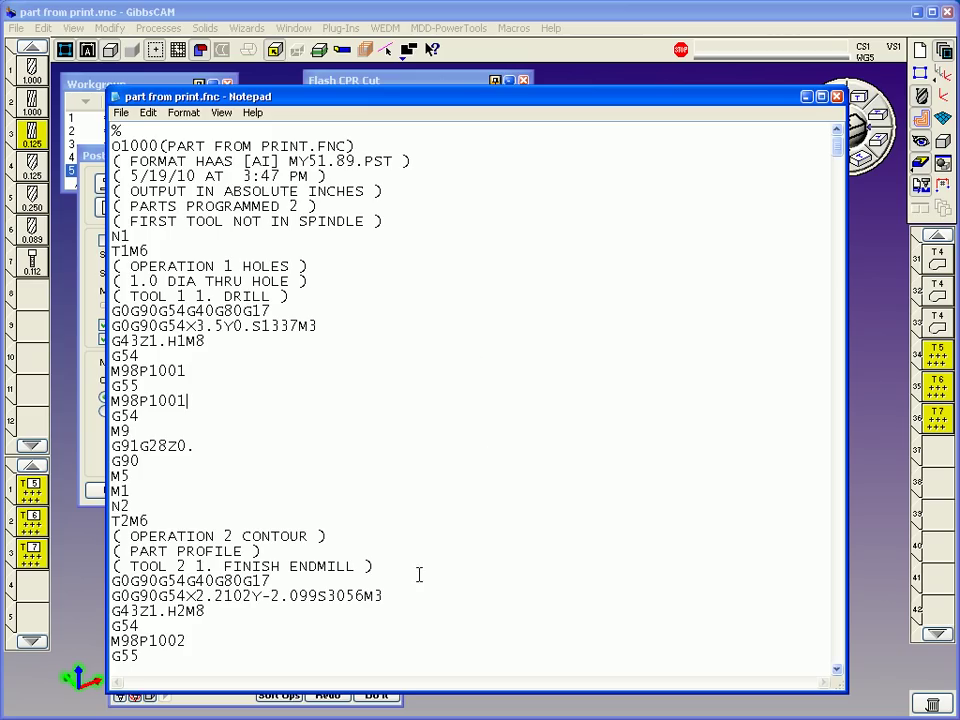
scroll(458, 501, down, 11)
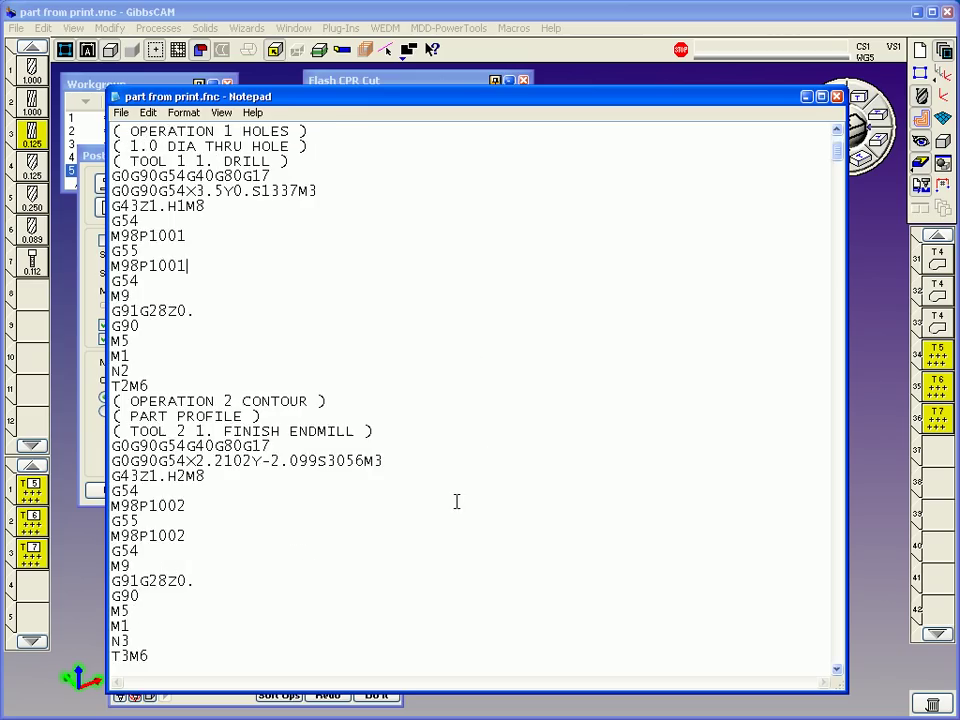
scroll(456, 500, down, 6)
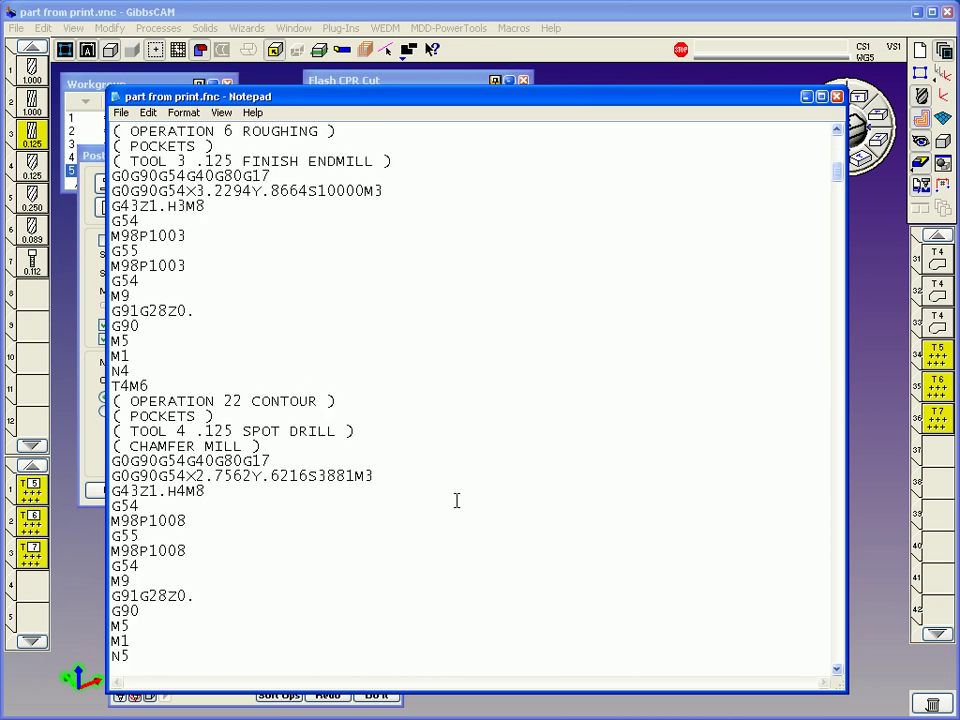
scroll(456, 501, up, 18)
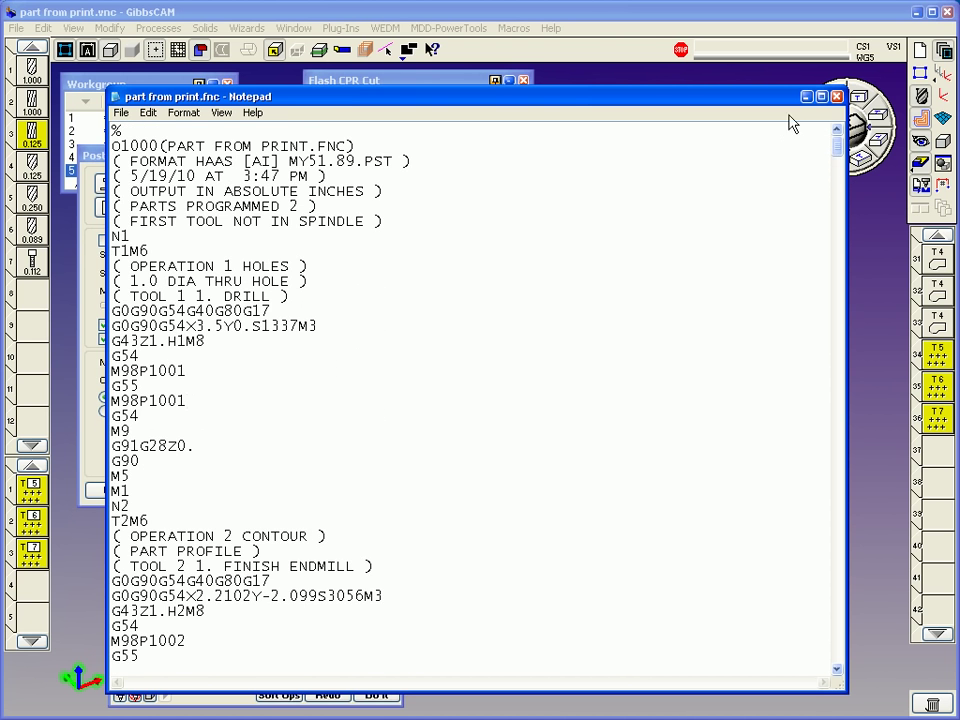
click(837, 96)
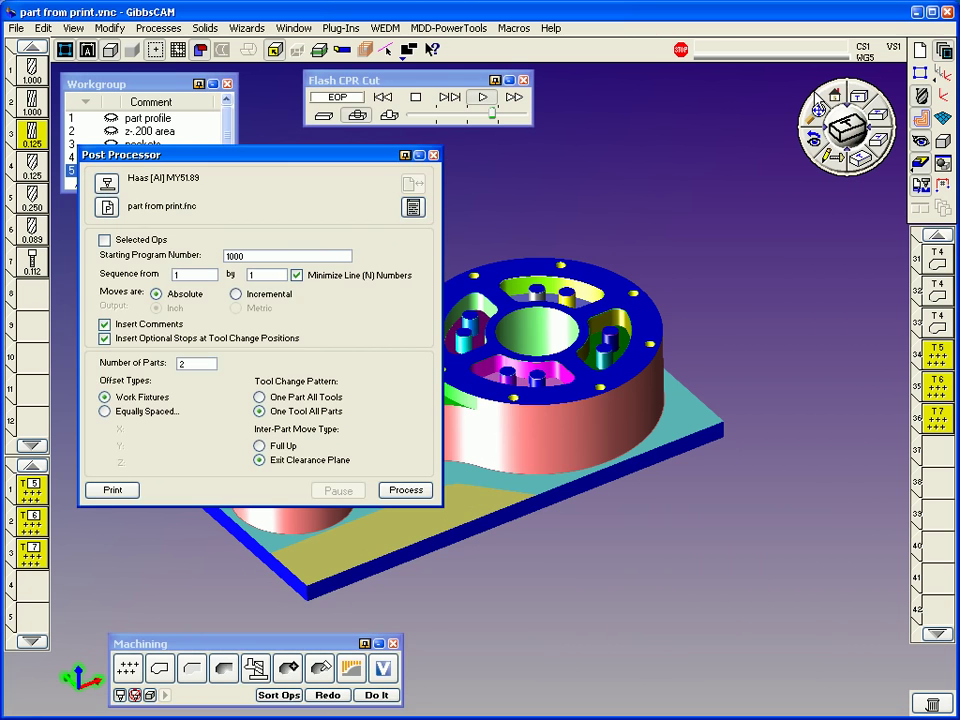
Close the Post Processor and inspect the finished simulated part from several angles.
click(434, 156)
drag(654, 210, 190, 600)
middle_drag(349, 575, 502, 582)
scroll(450, 545, down, 2)
middle_drag(447, 543, 441, 542)
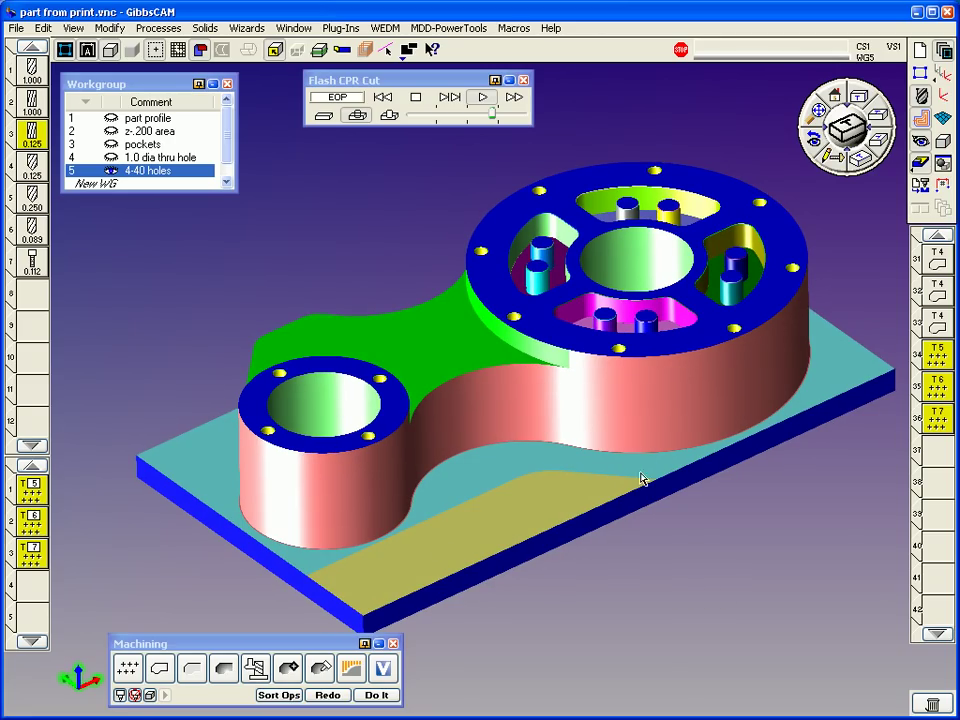
middle_drag(641, 479, 590, 481)
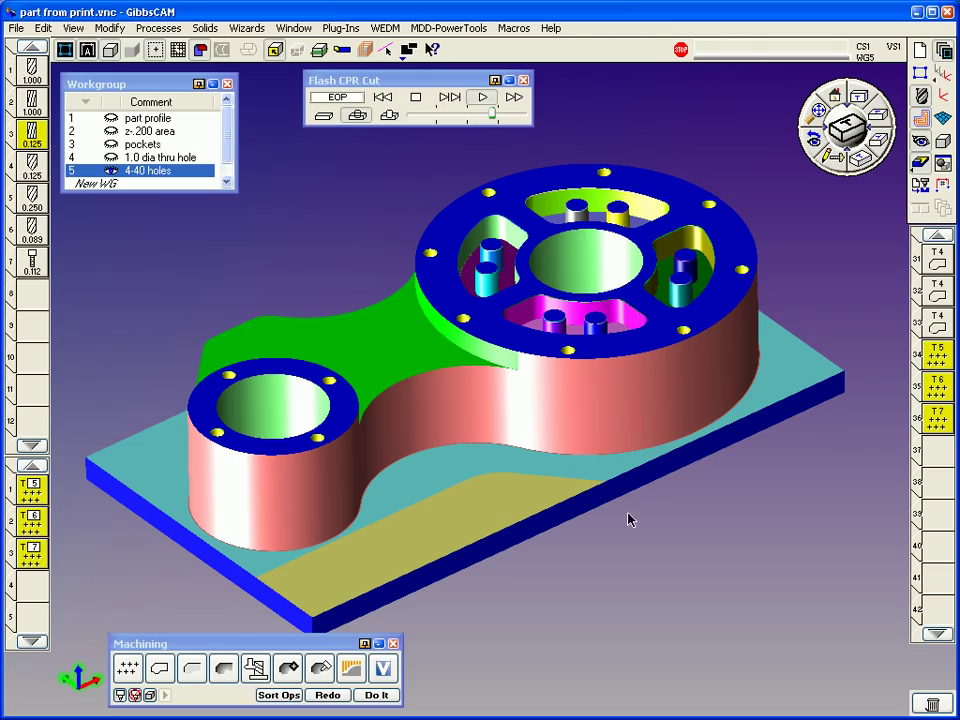